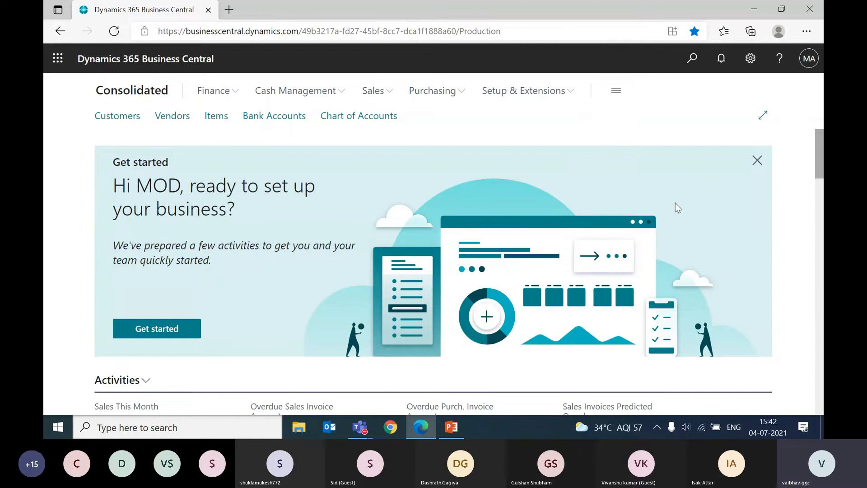
Step: Search for "companies" and open the Companies list page
{"action": "scroll", "coordinate": [481, 147], "scroll_direction": "down", "scroll_amount": 3}
{"action": "scroll", "coordinate": [481, 146], "scroll_direction": "up", "scroll_amount": 3}
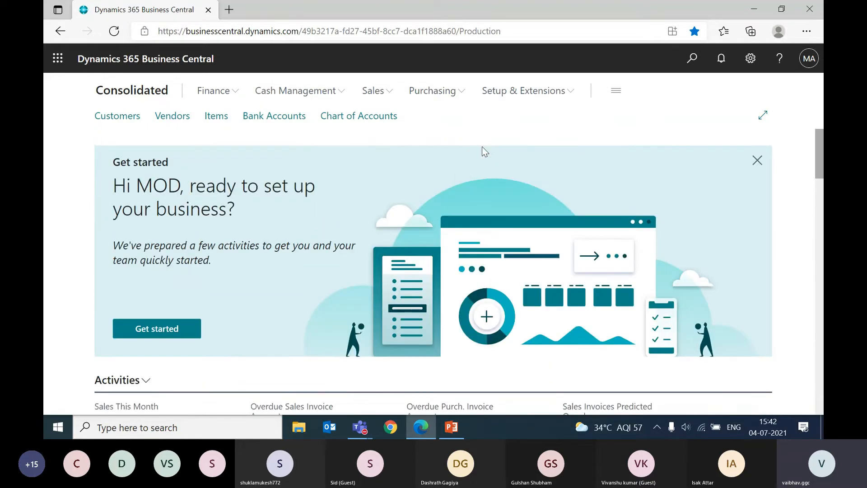
{"action": "left_click", "coordinate": [688, 64]}
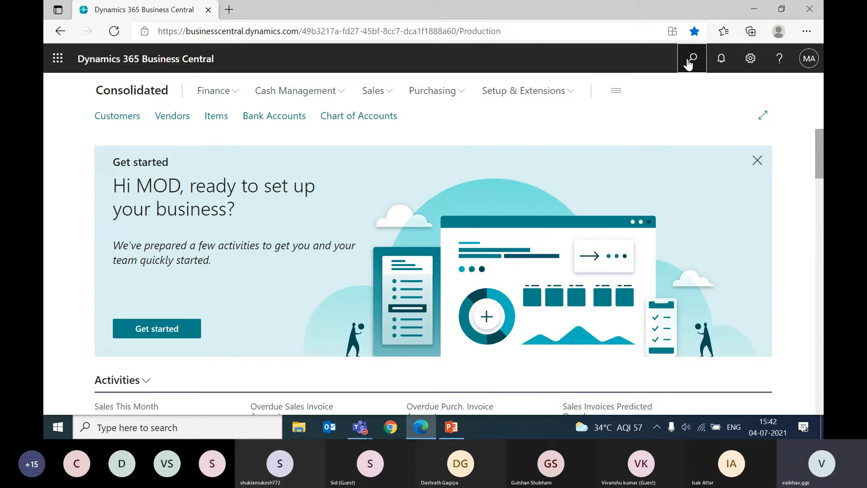
{"action": "type", "text": "companies"}
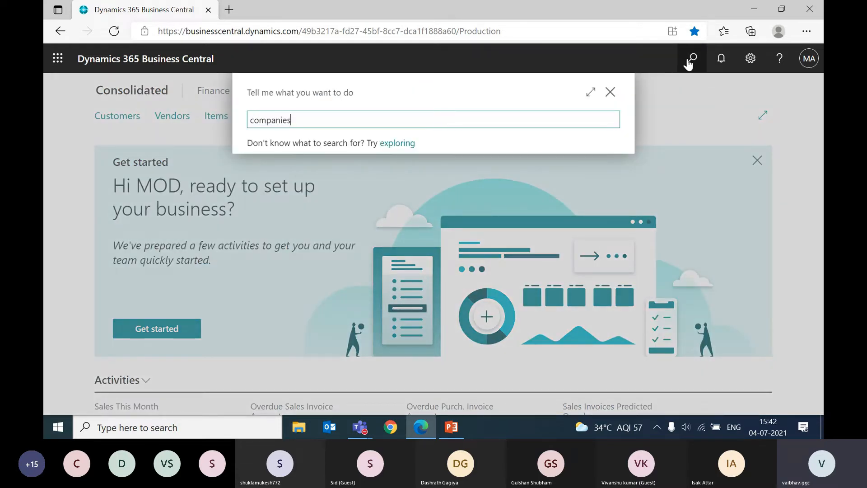
{"action": "key", "text": "Down"}
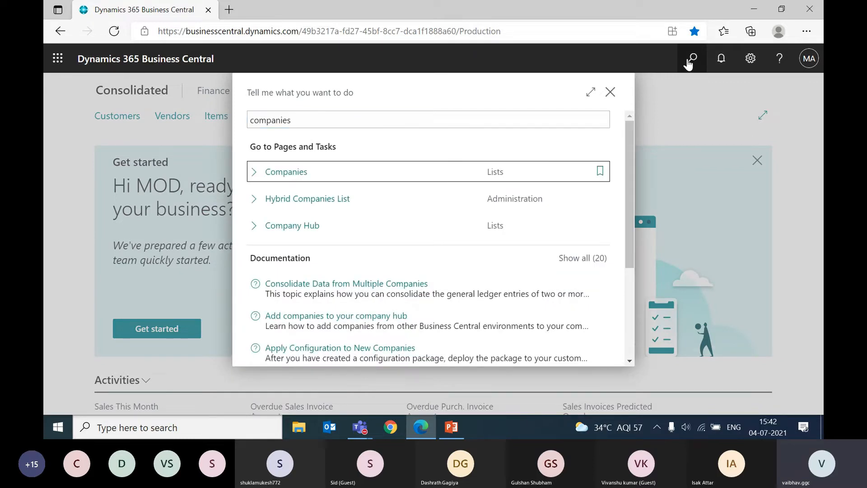
{"action": "left_click", "coordinate": [297, 176]}
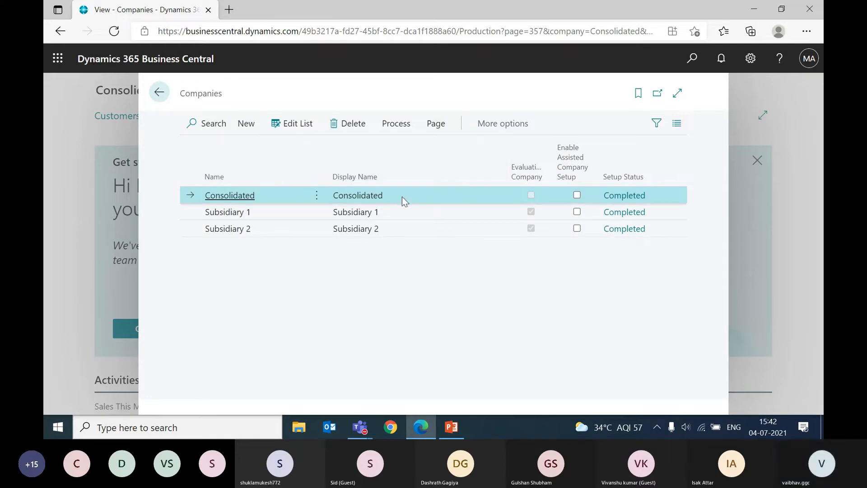
Step: Examine the Consolidated, Subsidiary 1 and Subsidiary 2 entries in the Companies list
{"action": "left_click", "coordinate": [283, 211]}
{"action": "key", "text": "Down"}
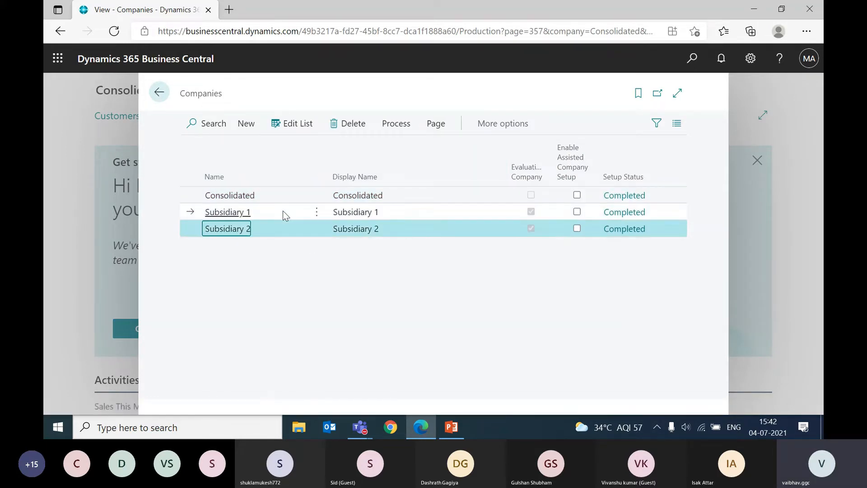
{"action": "left_click", "coordinate": [282, 210], "text": "shift"}
{"action": "key", "text": "Up"}
{"action": "key", "text": "Down"}
{"action": "key", "text": "Up"}
{"action": "key", "text": "Up"}
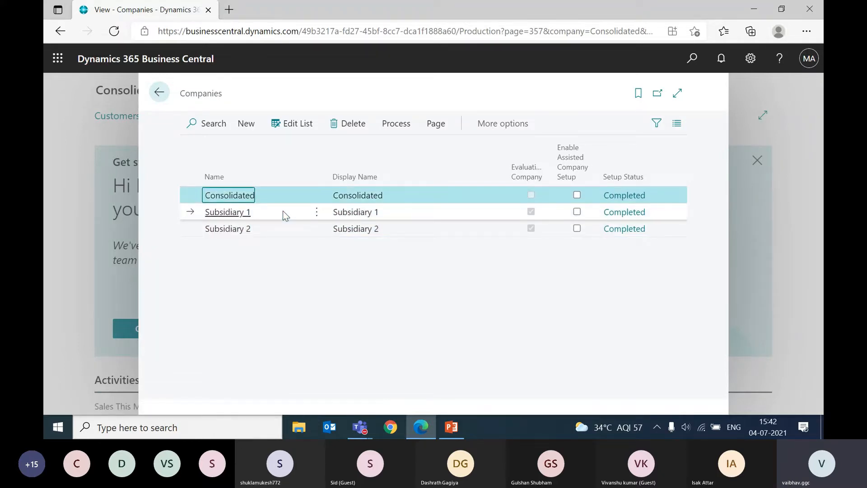
{"action": "key", "text": "Down"}
{"action": "key", "text": "Down"}
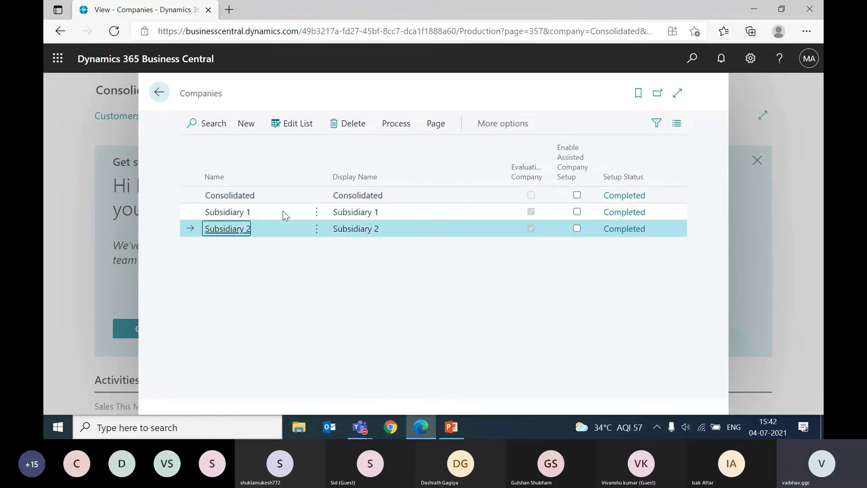
{"action": "key", "text": "Up"}
{"action": "key", "text": "Up"}
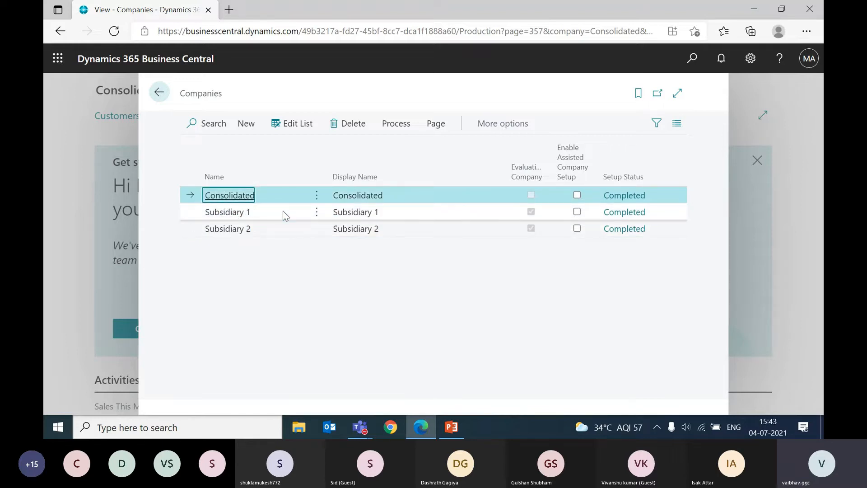
{"action": "key", "text": "Tab"}
{"action": "key", "text": "Tab"}
{"action": "key", "text": "Tab"}
{"action": "key", "text": "shift+Tab"}
{"action": "key", "text": "shift+Tab"}
{"action": "key", "text": "shift+Tab"}
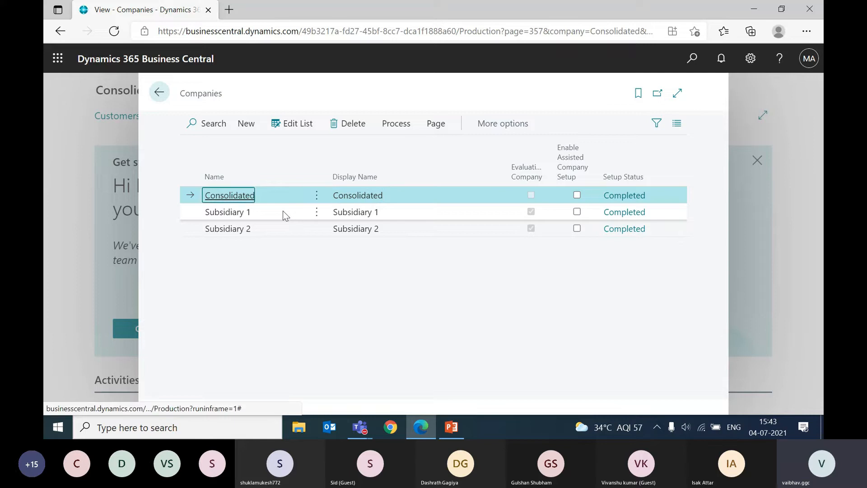
{"action": "key", "text": "Right"}
{"action": "key", "text": "Down"}
{"action": "key", "text": "Up"}
{"action": "key", "text": "Down"}
{"action": "key", "text": "Up"}
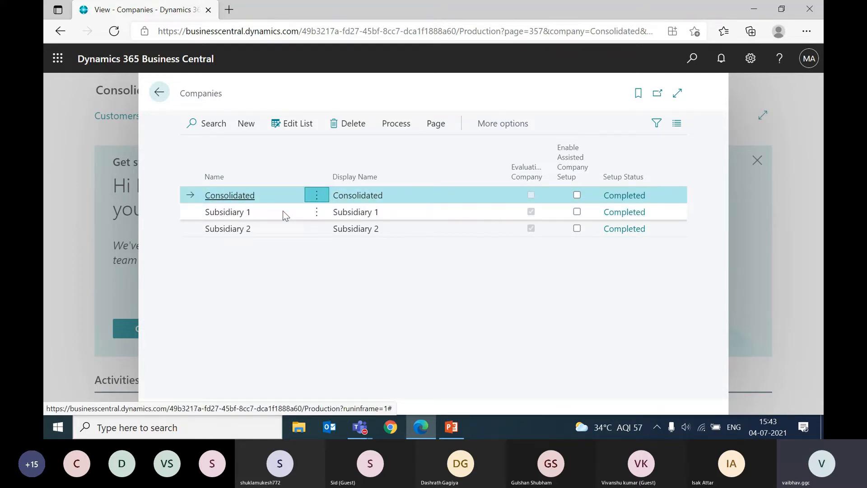
{"action": "left_click", "coordinate": [282, 210]}
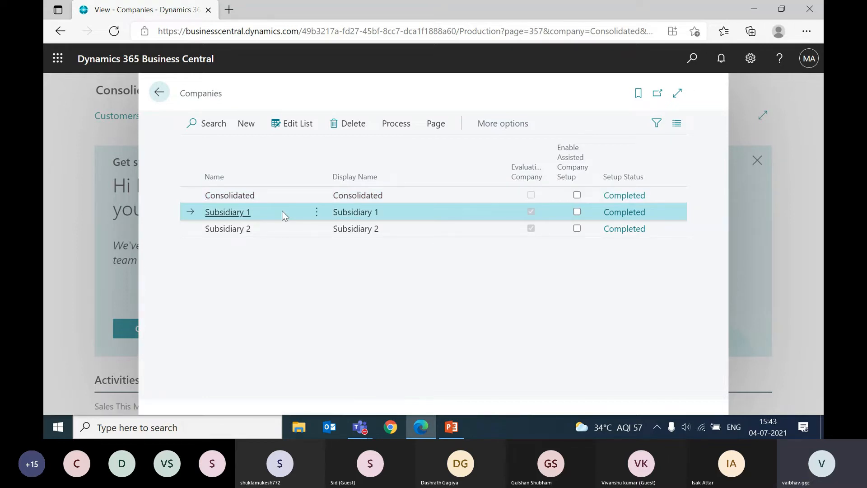
{"action": "left_click", "coordinate": [282, 231]}
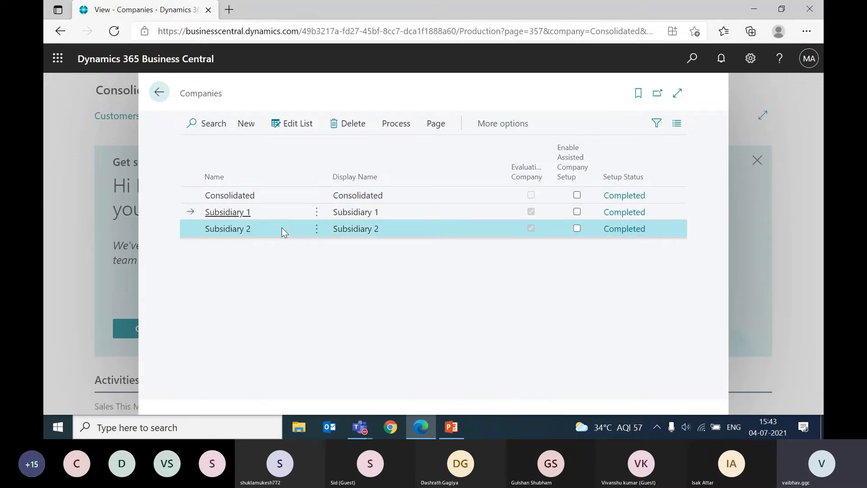
{"action": "left_click", "coordinate": [279, 216]}
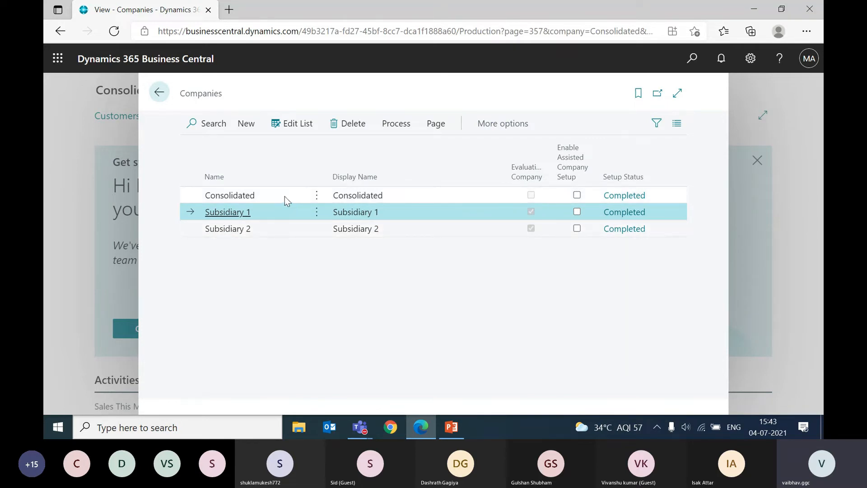
{"action": "left_click", "coordinate": [284, 196]}
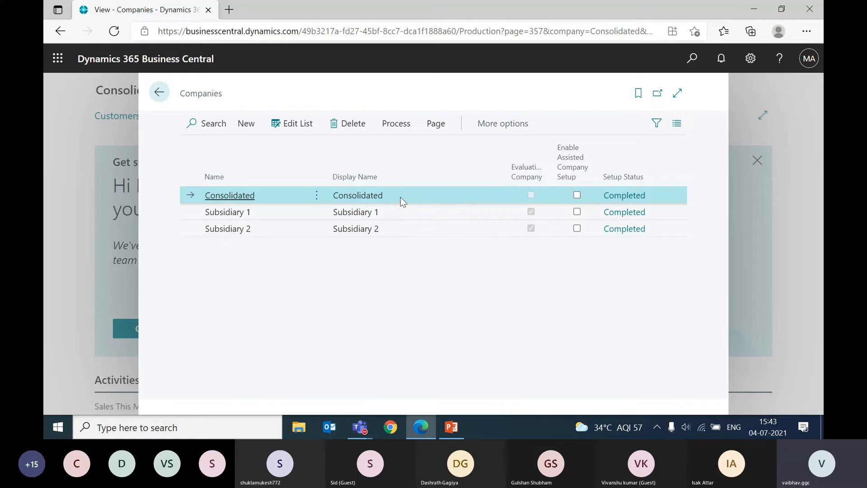
{"action": "left_click", "coordinate": [286, 220]}
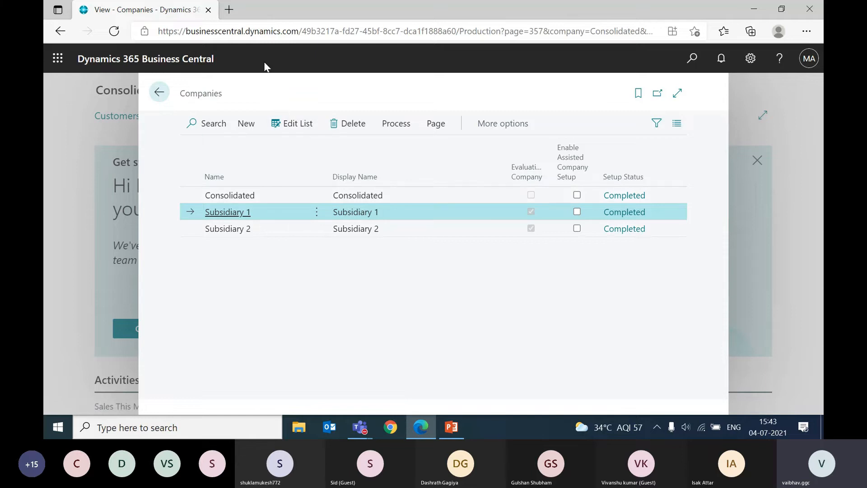
Step: Open a second Business Central session in a new browser tab from the Business Manager favorite, keeping the Companies list open
{"action": "left_click", "coordinate": [229, 10]}
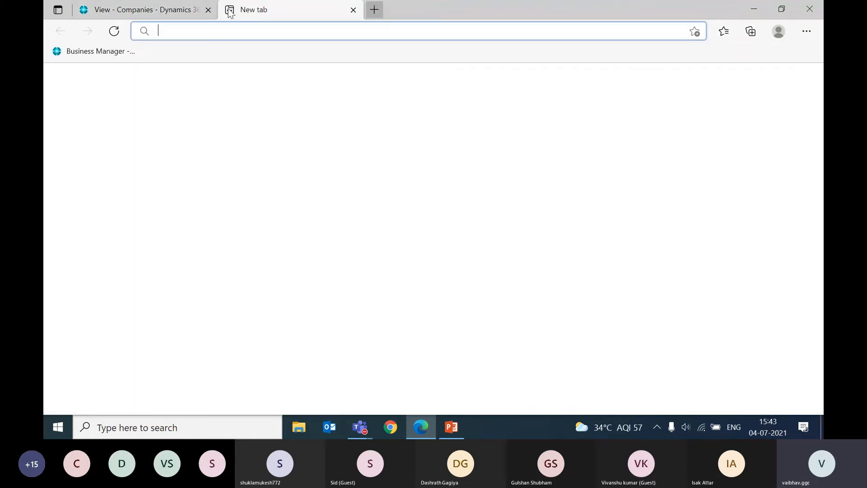
{"action": "left_click", "coordinate": [63, 51]}
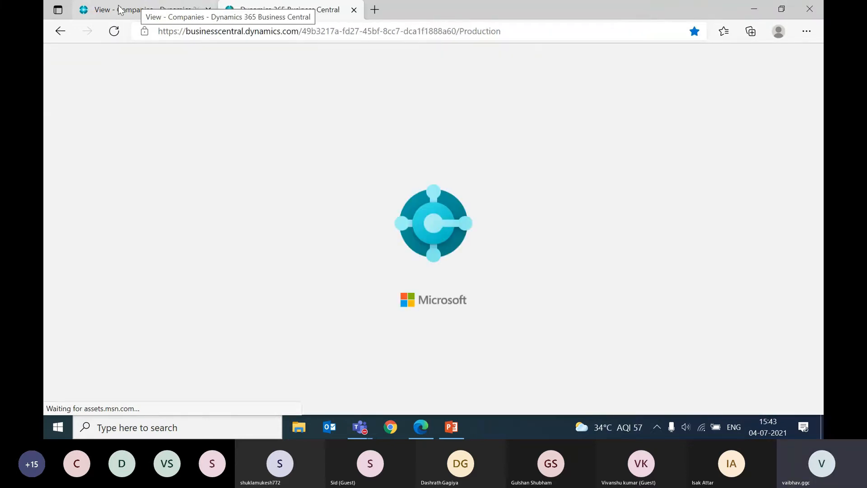
{"action": "left_click", "coordinate": [119, 10]}
{"action": "left_click", "coordinate": [289, 10]}
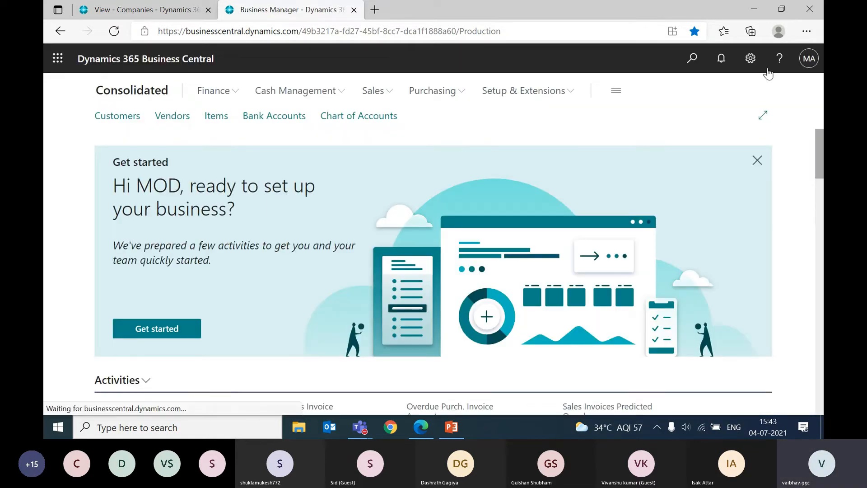
Step: Change the working company to Subsidiary 1 in My Settings and apply the change
{"action": "left_click", "coordinate": [750, 61]}
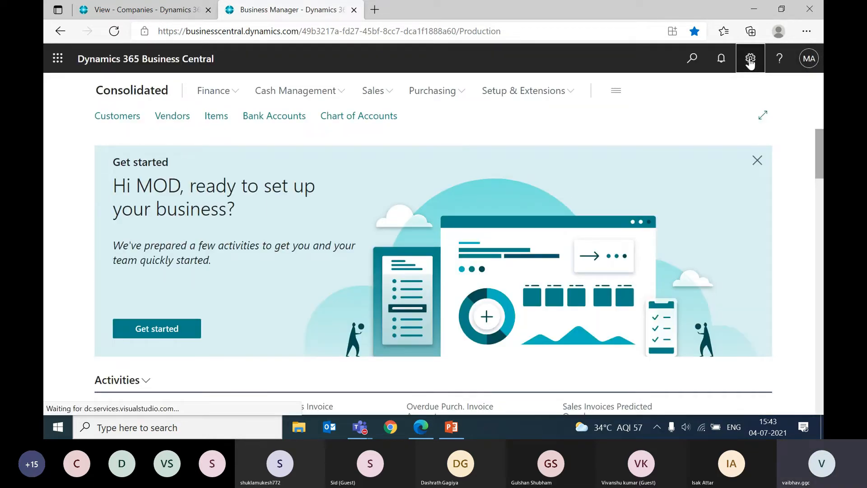
{"action": "left_click", "coordinate": [654, 158]}
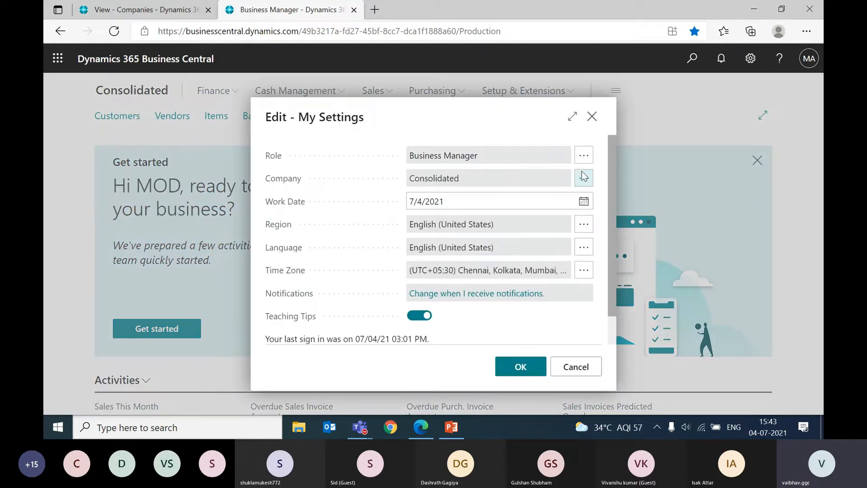
{"action": "left_click", "coordinate": [584, 177]}
{"action": "left_click", "coordinate": [341, 228]}
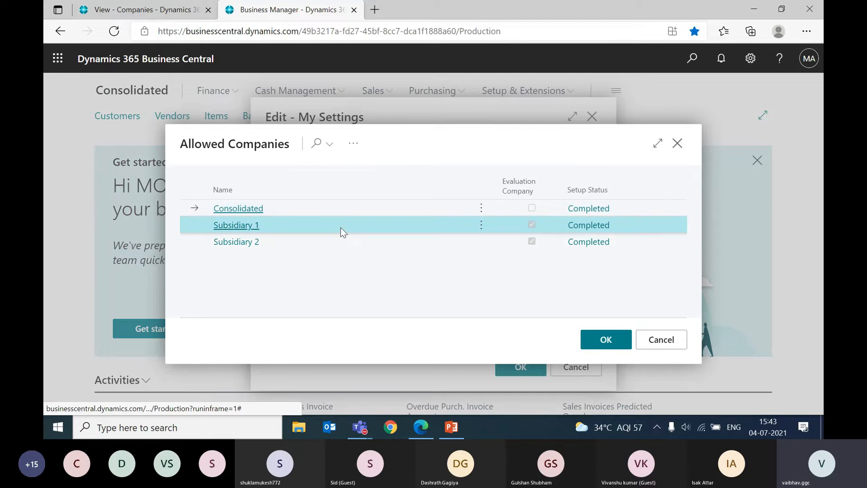
{"action": "left_click", "coordinate": [595, 343]}
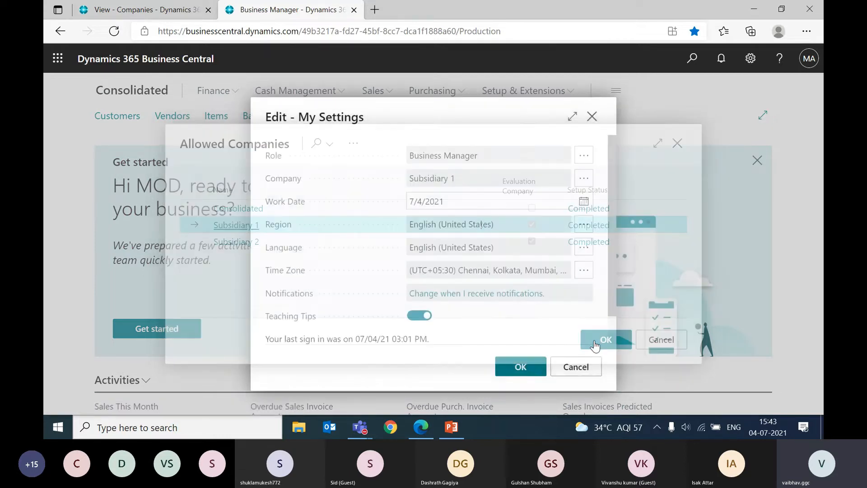
{"action": "left_click", "coordinate": [517, 373]}
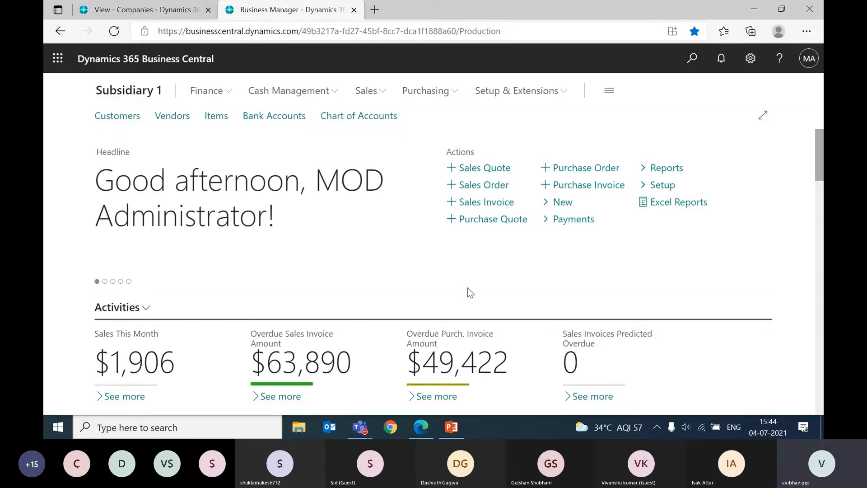
Step: Open Subsidiary 1's Chart of Accounts from the Finance area and hide the details pane to widen the list
{"action": "scroll", "coordinate": [467, 288], "scroll_direction": "down", "scroll_amount": 3}
{"action": "scroll", "coordinate": [468, 291], "scroll_direction": "up", "scroll_amount": 3}
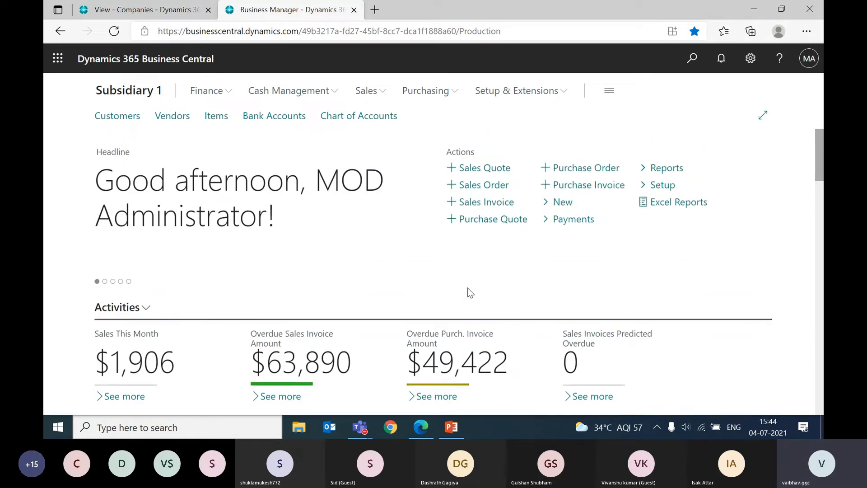
{"action": "left_click", "coordinate": [208, 92]}
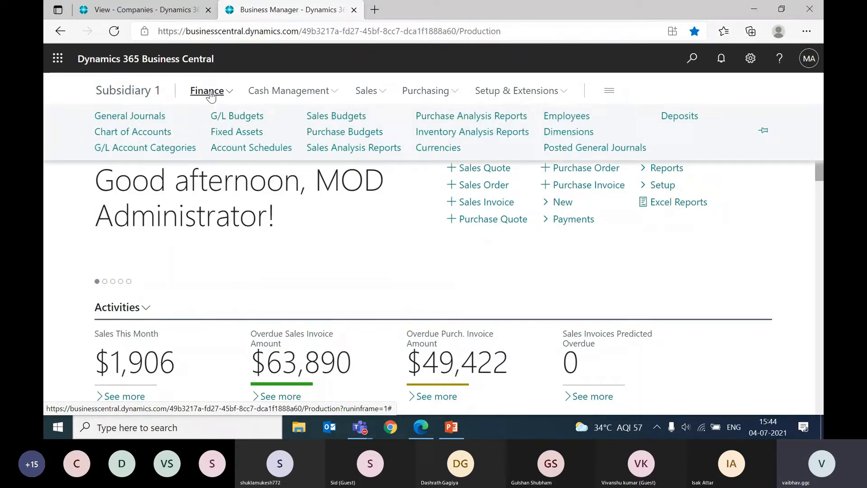
{"action": "left_click", "coordinate": [149, 132]}
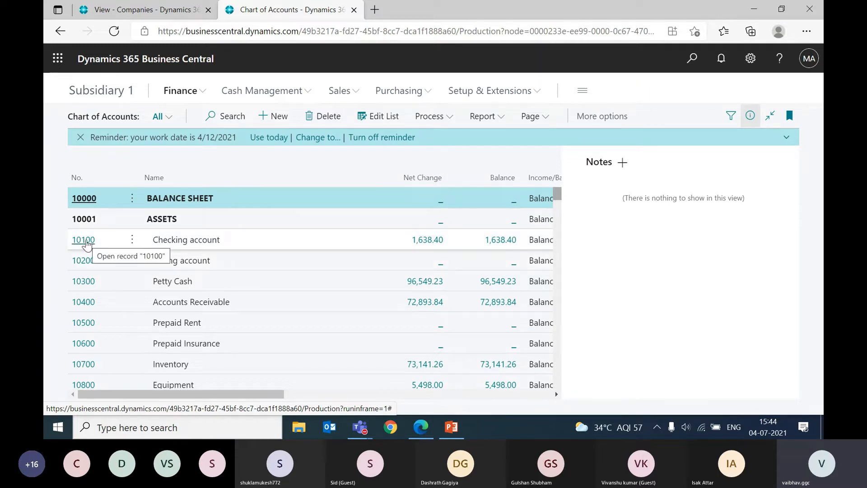
{"action": "left_click", "coordinate": [750, 116]}
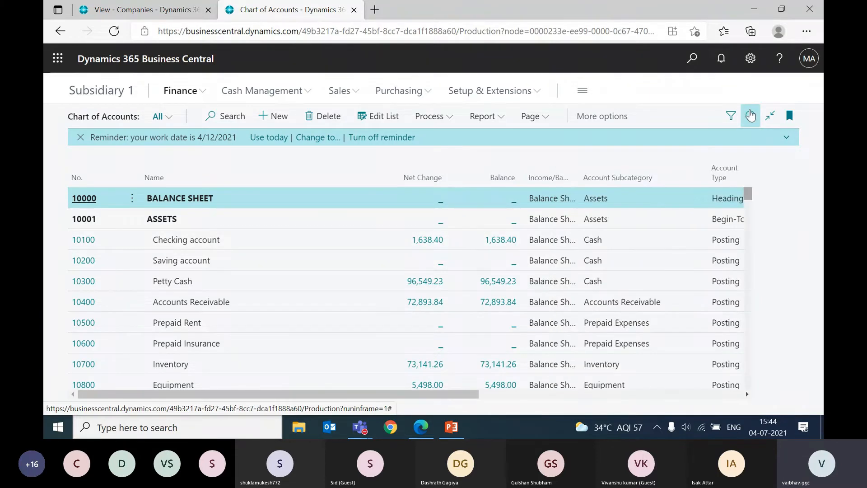
{"action": "scroll", "coordinate": [627, 271], "scroll_direction": "down", "scroll_amount": 5}
{"action": "scroll", "coordinate": [628, 271], "scroll_direction": "up", "scroll_amount": 5}
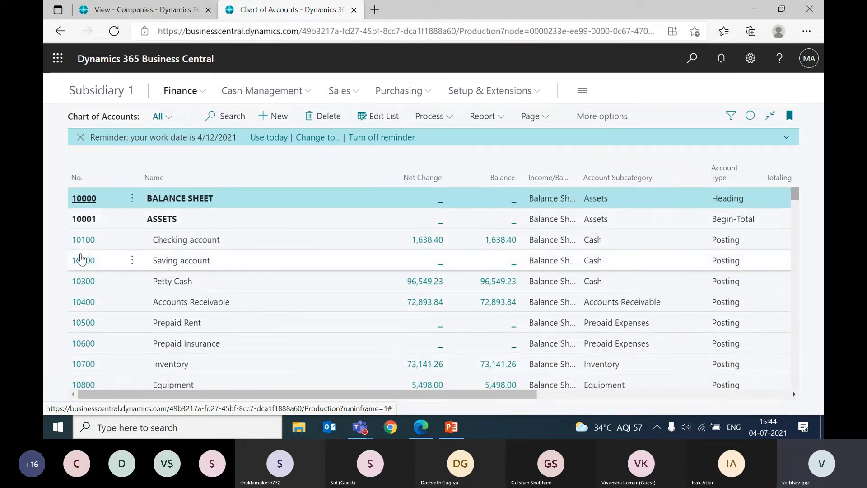
Step: Open the card of the Checking account (10100) and examine the consolidation debit and credit account fields in its expanded Consolidation section
{"action": "left_click", "coordinate": [80, 246]}
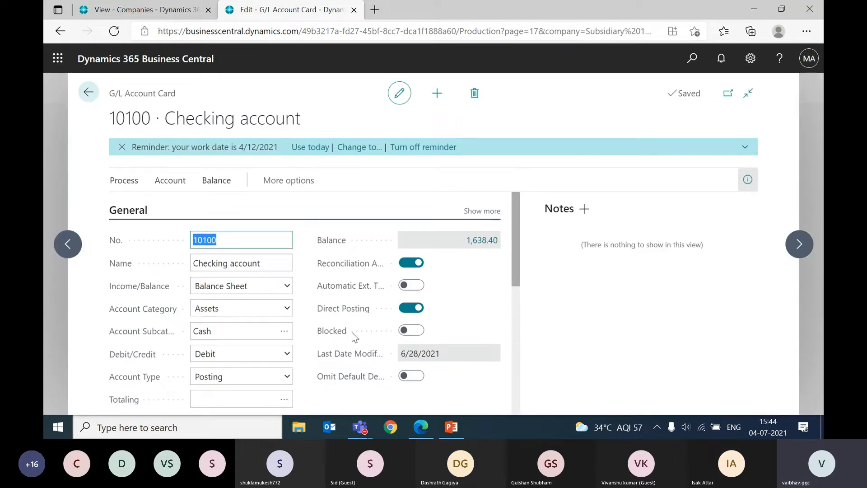
{"action": "scroll", "coordinate": [355, 336], "scroll_direction": "down", "scroll_amount": 3}
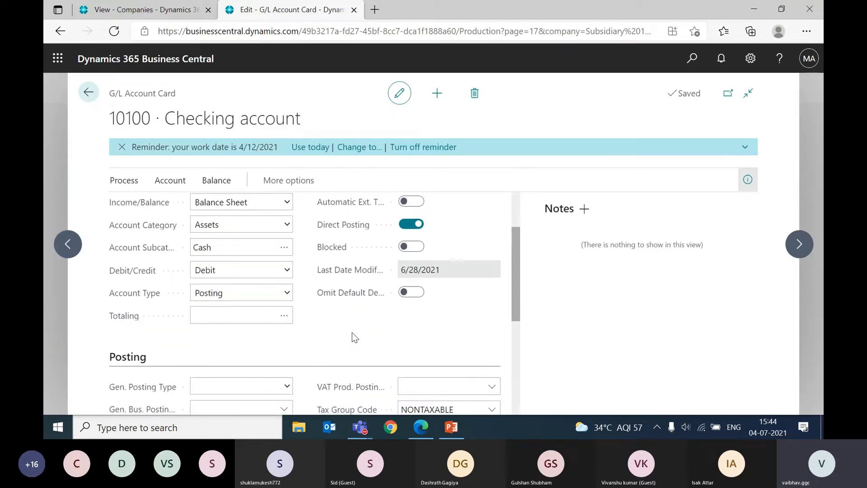
{"action": "scroll", "coordinate": [377, 302], "scroll_direction": "down", "scroll_amount": 3}
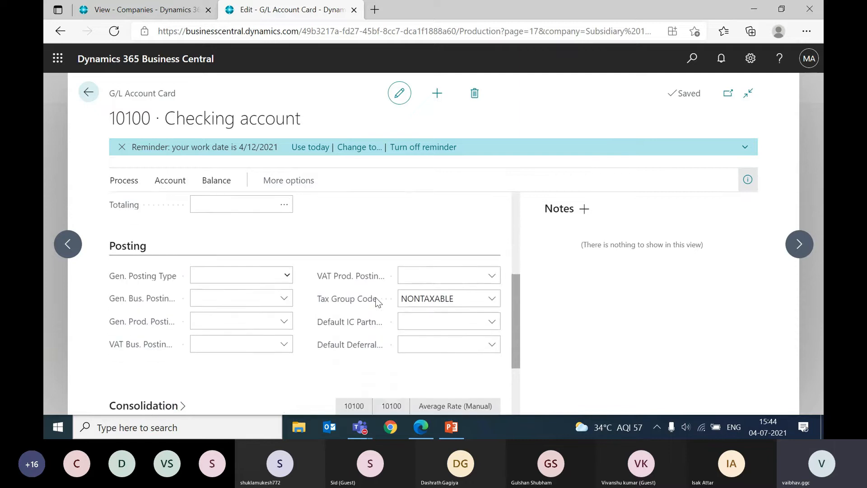
{"action": "scroll", "coordinate": [379, 301], "scroll_direction": "down", "scroll_amount": 1}
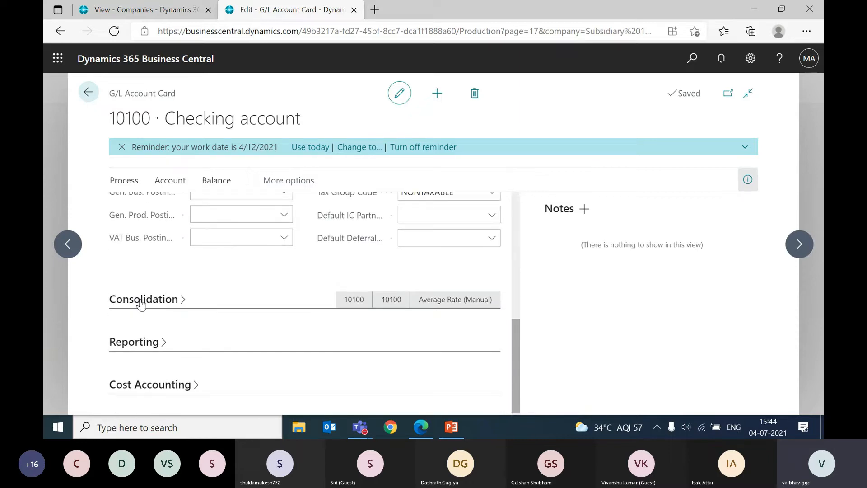
{"action": "left_click", "coordinate": [167, 306]}
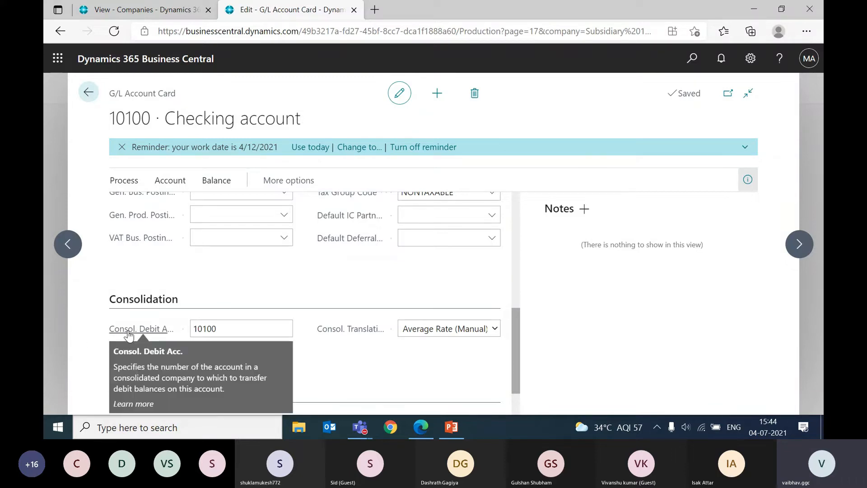
{"action": "mouse_move", "coordinate": [149, 355]}
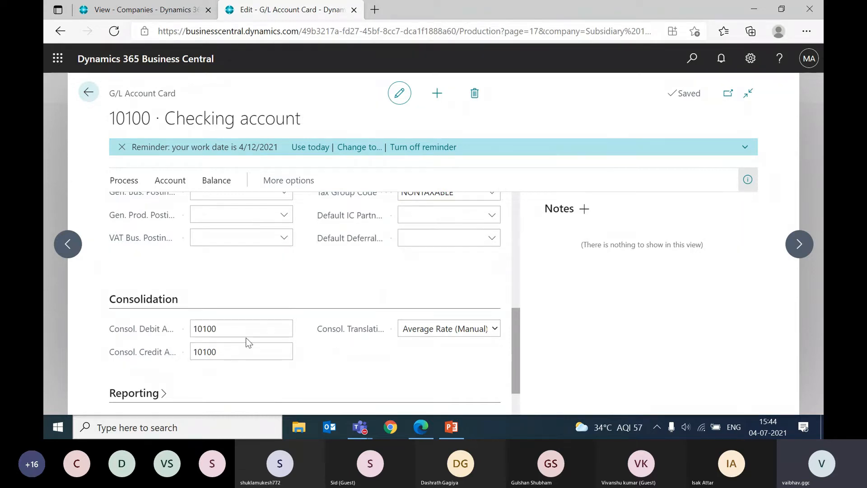
{"action": "mouse_move", "coordinate": [148, 333]}
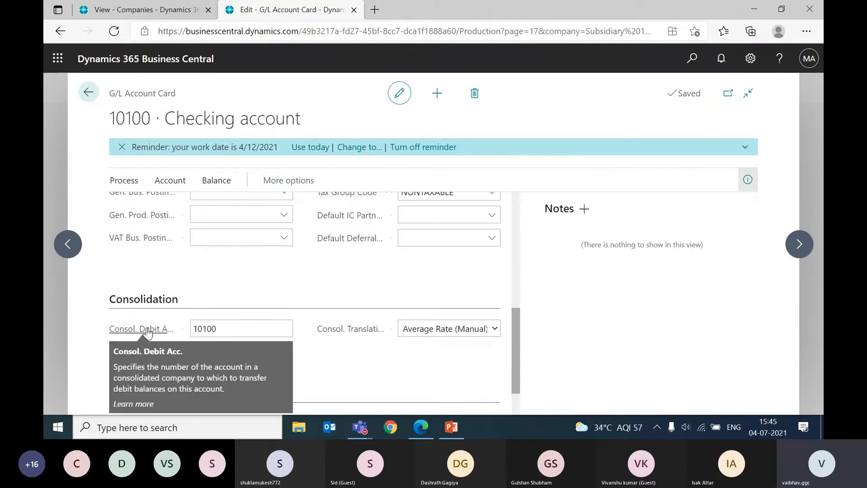
Step: Highlight the Consol. Debit Acc. value in the Consolidation section of the Checking account card
{"action": "left_click", "coordinate": [231, 325]}
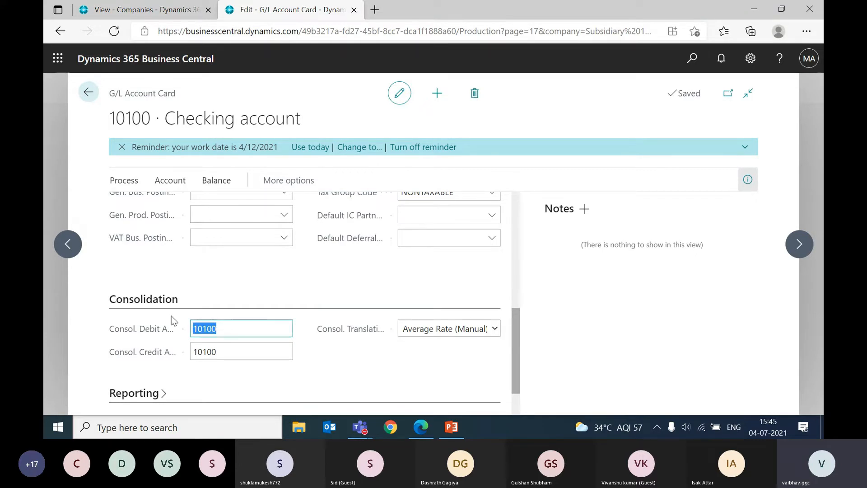
{"action": "left_click", "coordinate": [247, 333]}
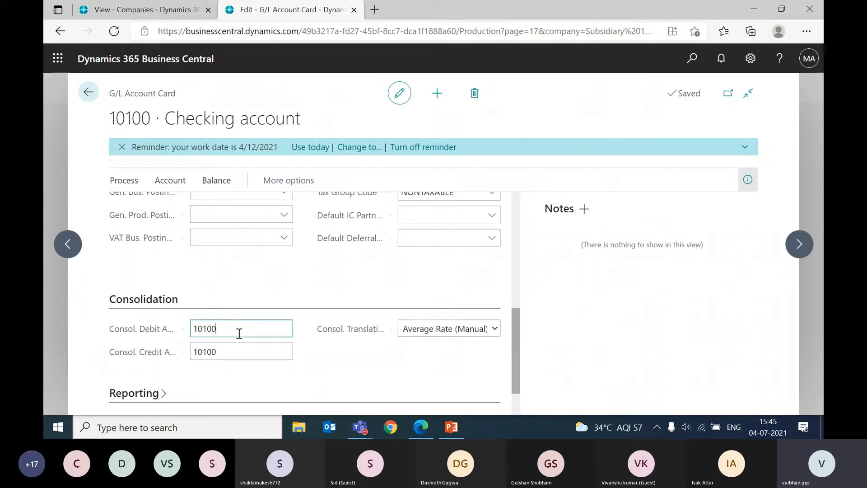
{"action": "double_click", "coordinate": [234, 331]}
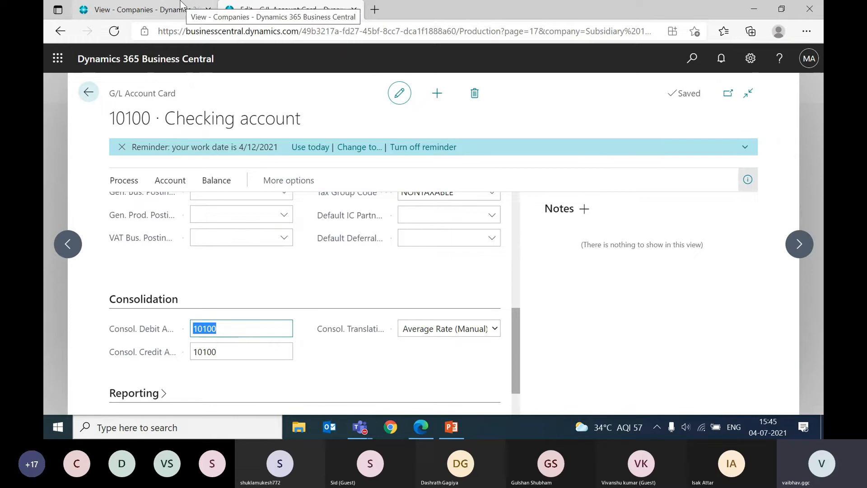
Step: In the Consolidated company's session, search for "chart of account", open the Chart of Accounts list, and select the Checking account (10100)
{"action": "left_click", "coordinate": [153, 9]}
{"action": "key", "text": "Escape"}
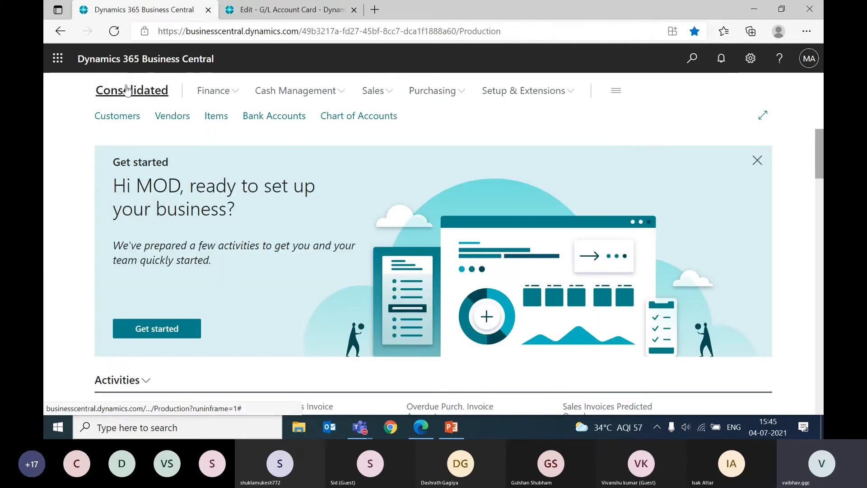
{"action": "left_click", "coordinate": [688, 59]}
{"action": "type", "text": "c"}
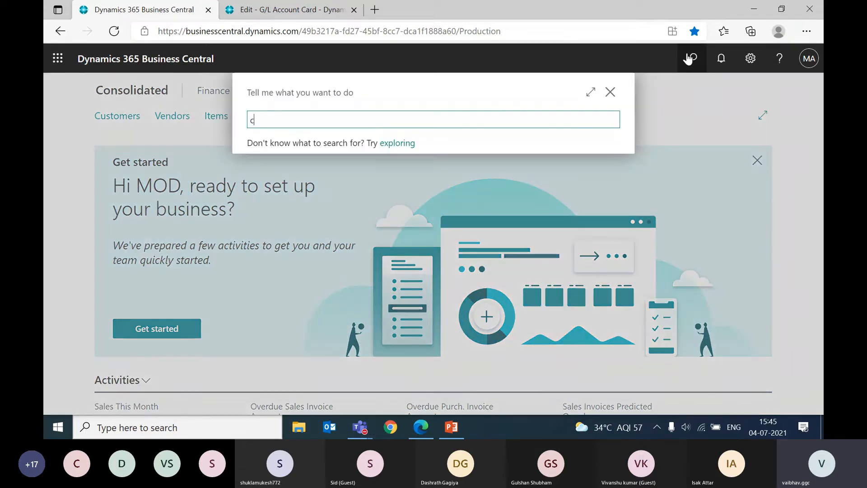
{"action": "type", "text": "hart of account"}
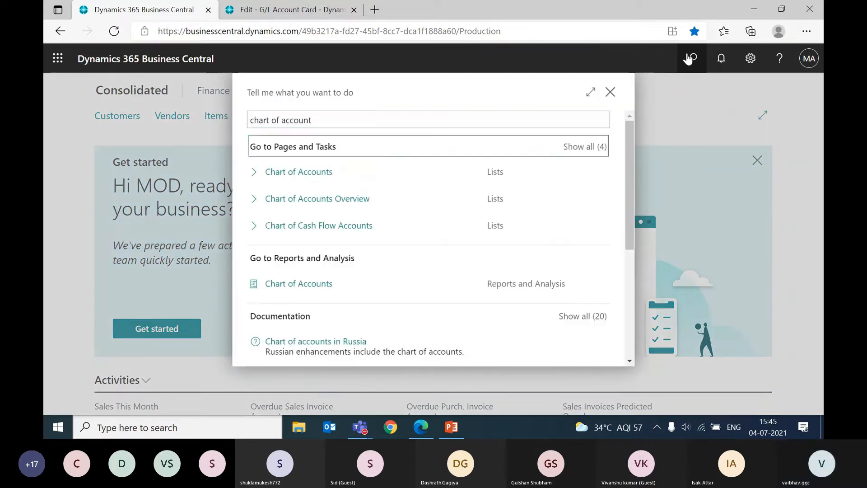
{"action": "key", "text": "Return"}
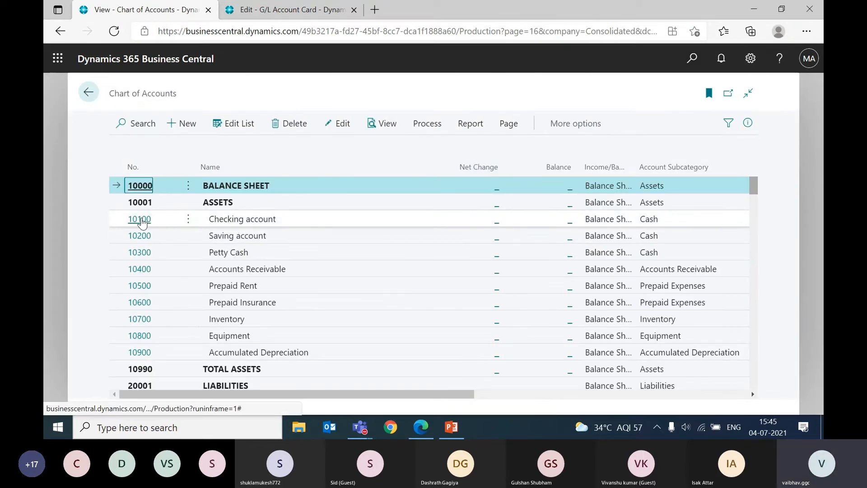
{"action": "left_click", "coordinate": [245, 219]}
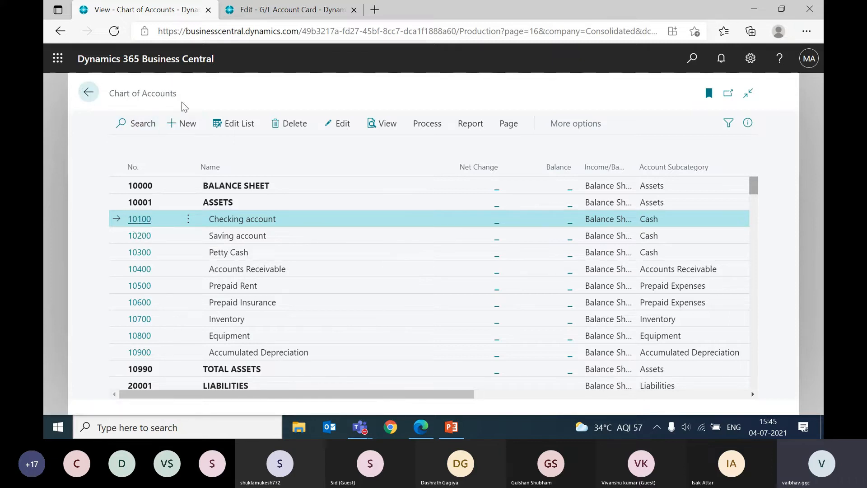
Step: Compare the Consol. Debit Acc. on Subsidiary 1's Checking account card with the Checking account in the Consolidated company's chart of accounts
{"action": "left_click", "coordinate": [262, 10]}
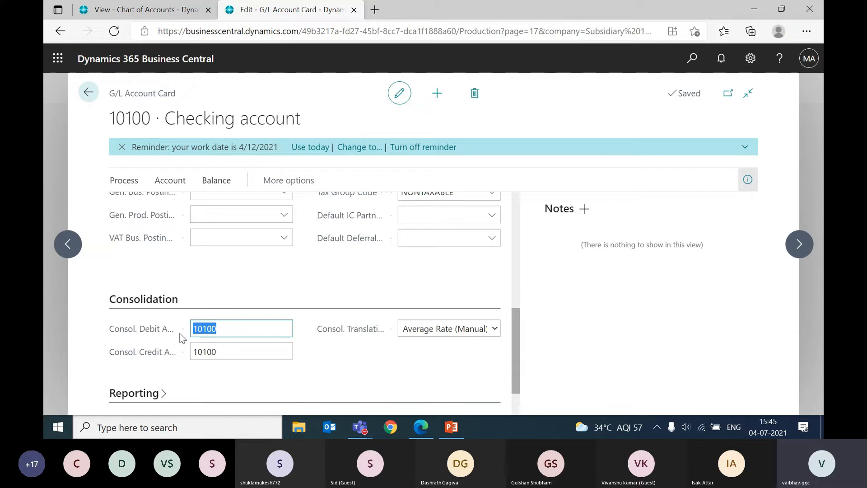
{"action": "left_click", "coordinate": [228, 329]}
{"action": "mouse_move", "coordinate": [165, 333]}
{"action": "left_click_drag", "start_coordinate": [223, 329], "coordinate": [192, 333]}
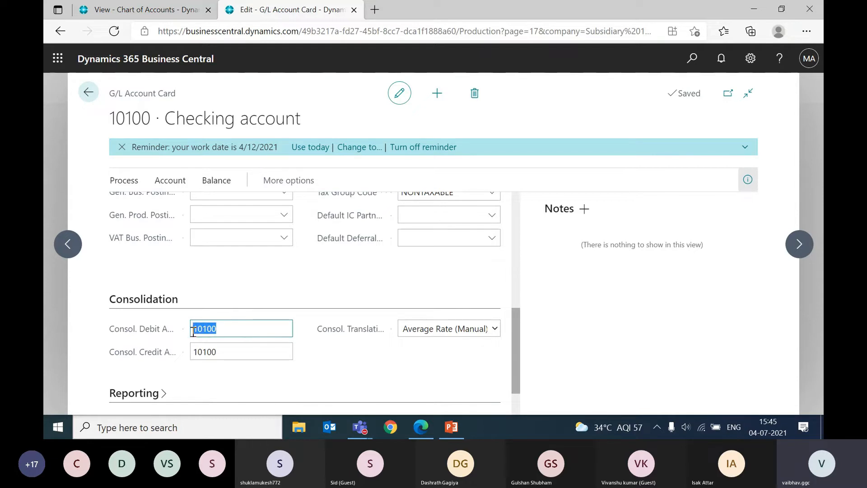
{"action": "left_click", "coordinate": [149, 6]}
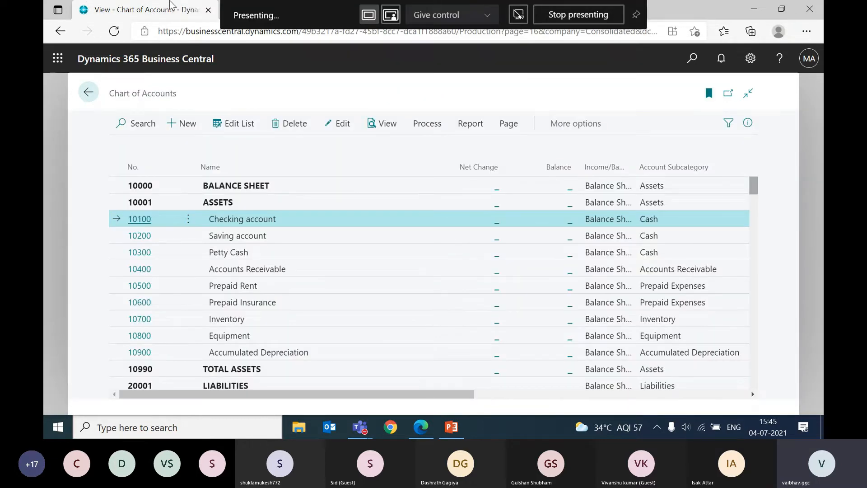
{"action": "key", "text": "ctrl+Tab"}
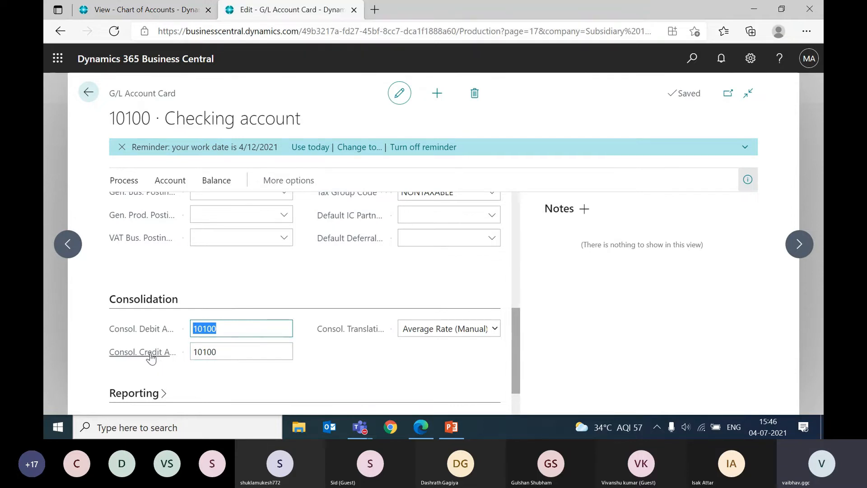
Step: Read the description of Consol. Credit Acc. on Subsidiary 1's Checking account card and highlight its value
{"action": "mouse_move", "coordinate": [151, 357]}
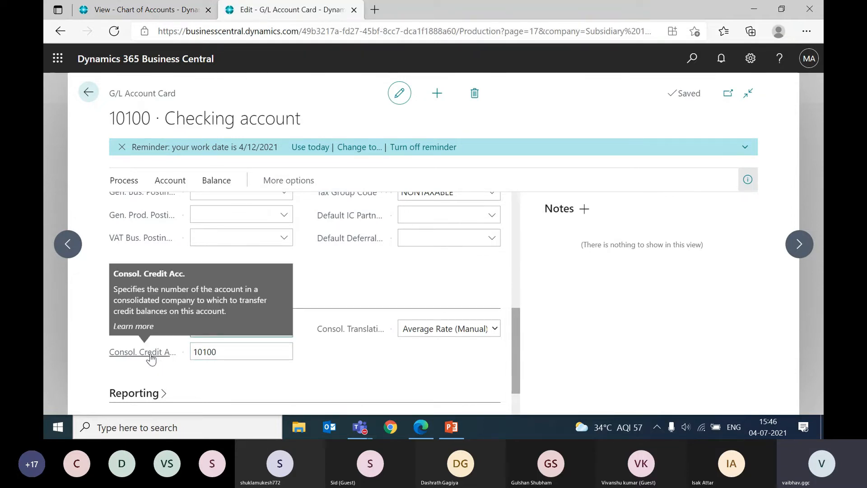
{"action": "left_click", "coordinate": [230, 356]}
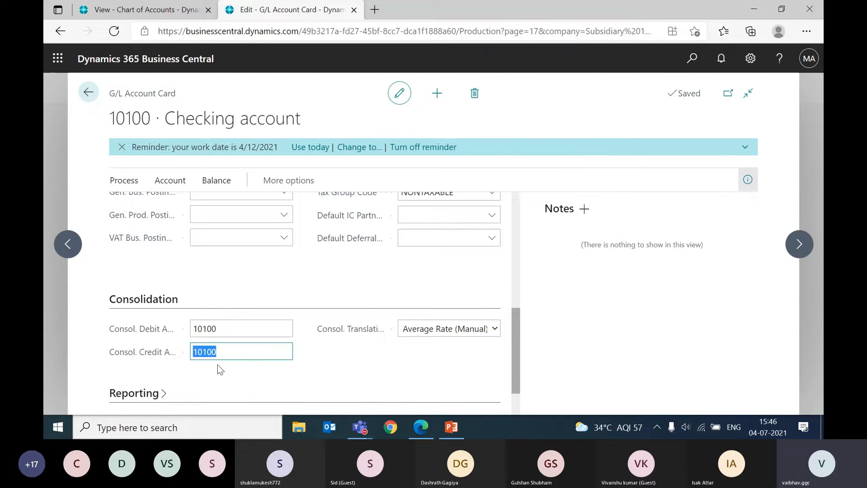
{"action": "left_click", "coordinate": [235, 356]}
{"action": "left_click_drag", "start_coordinate": [230, 354], "coordinate": [180, 351]}
Step: View the available consolidation translation methods on the Checking account card without choosing a different one
{"action": "mouse_move", "coordinate": [336, 331]}
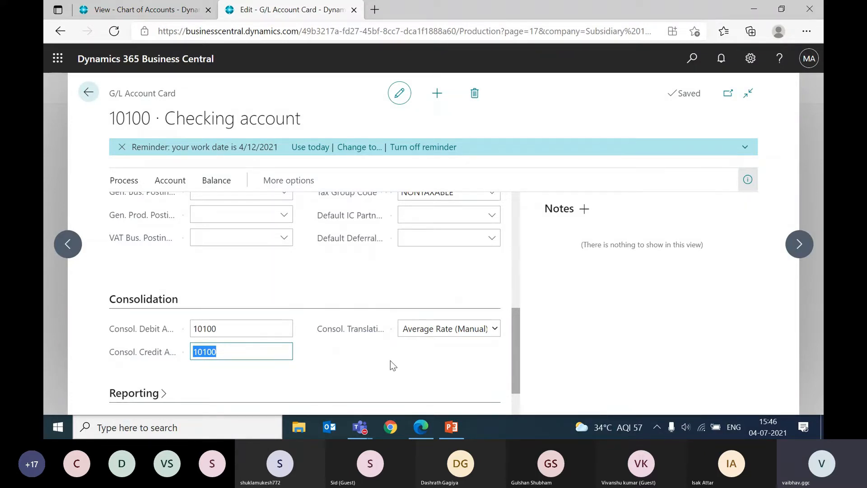
{"action": "left_click", "coordinate": [415, 332]}
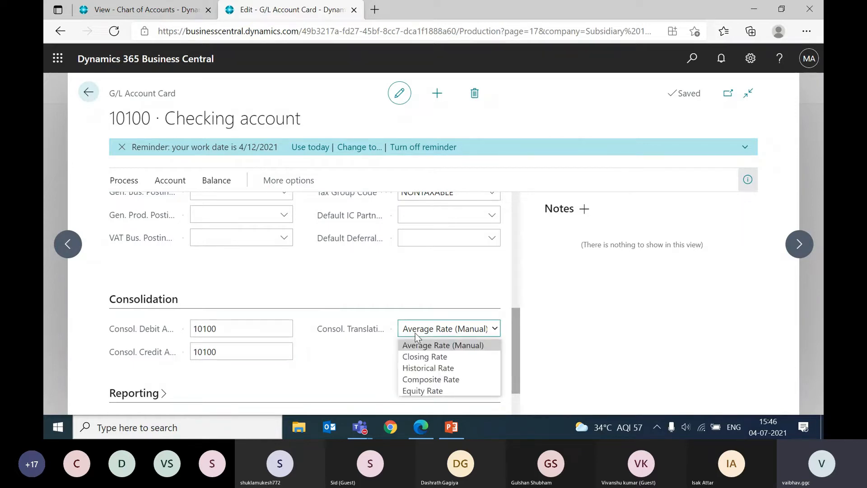
{"action": "left_click", "coordinate": [366, 349]}
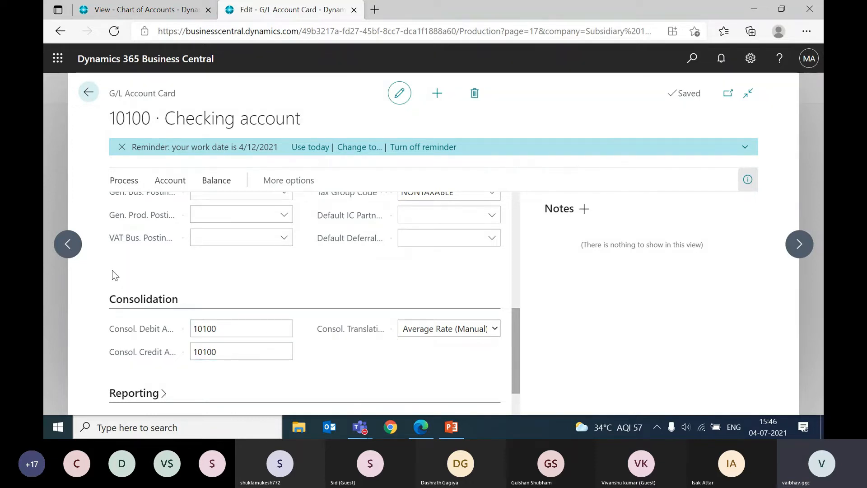
{"action": "scroll", "coordinate": [128, 319], "scroll_direction": "up", "scroll_amount": 1}
{"action": "scroll", "coordinate": [128, 320], "scroll_direction": "down", "scroll_amount": 3}
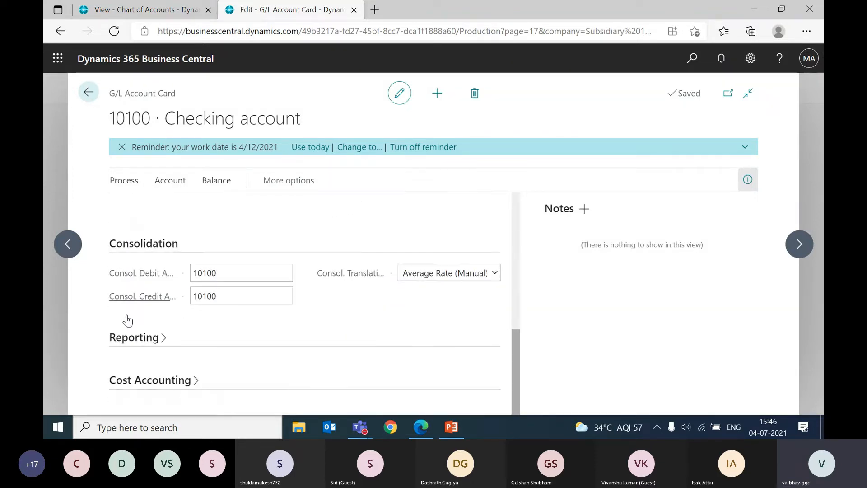
Step: Leave the Checking account card, open the Saving account (10200) card, examine its consolidation debit and credit accounts, and close it
{"action": "double_click", "coordinate": [240, 275]}
{"action": "key", "text": "Escape"}
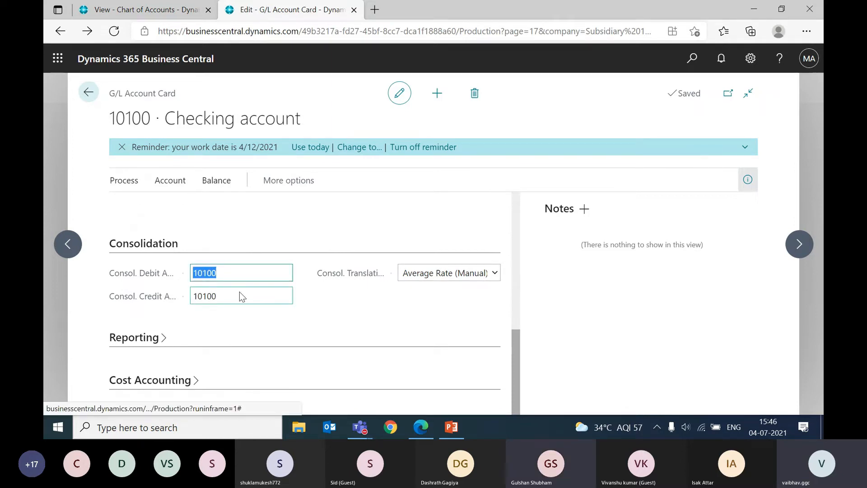
{"action": "left_click", "coordinate": [89, 261]}
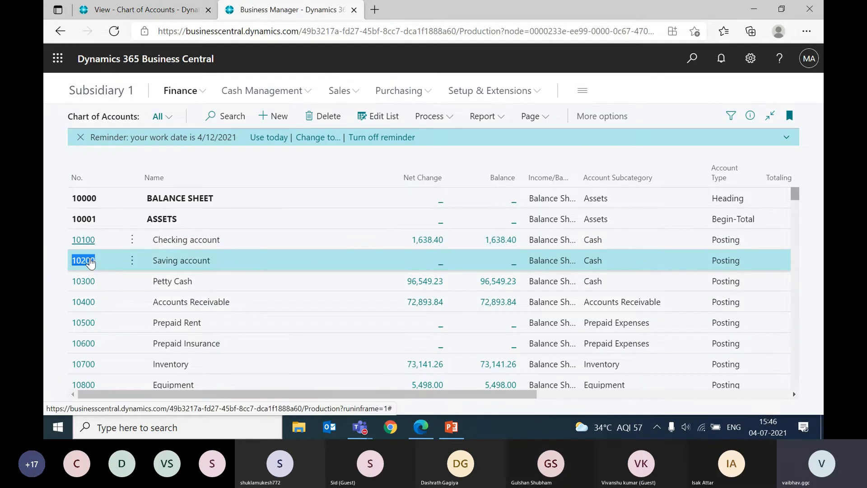
{"action": "scroll", "coordinate": [206, 299], "scroll_direction": "down", "scroll_amount": 8}
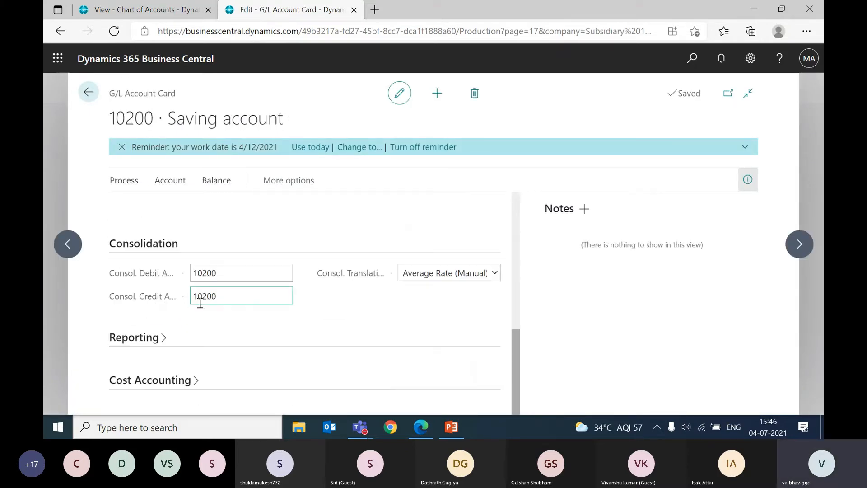
{"action": "left_click", "coordinate": [234, 298]}
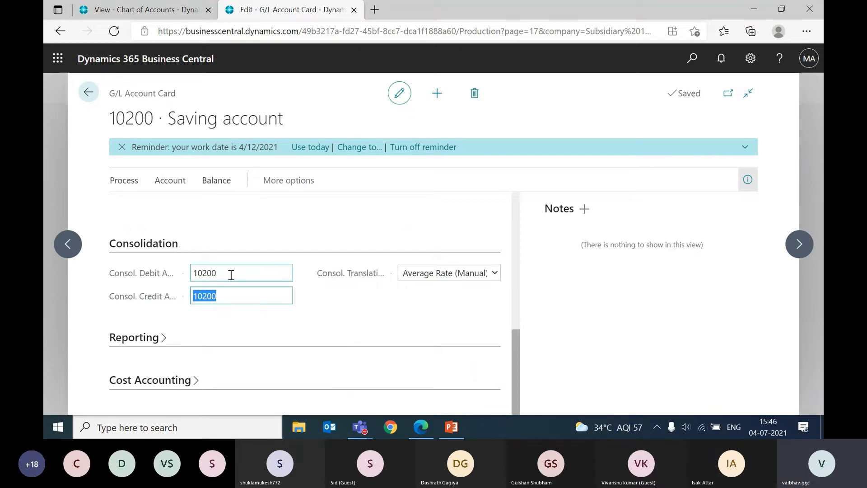
{"action": "left_click", "coordinate": [230, 275]}
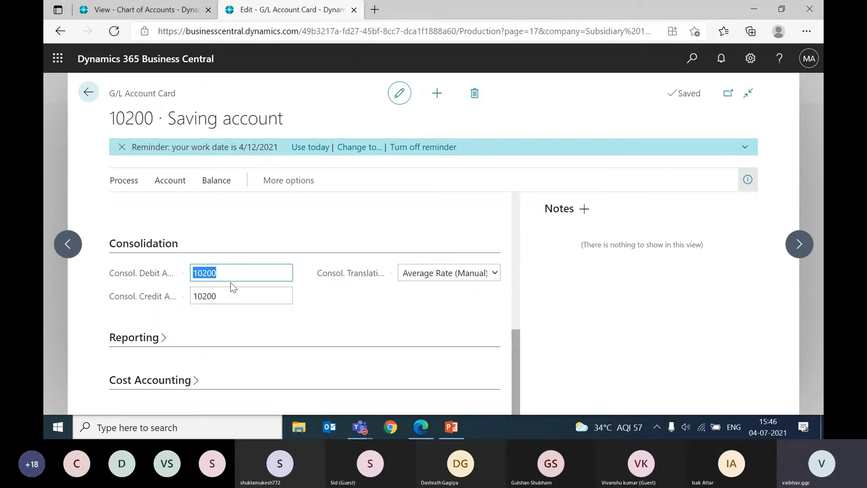
{"action": "left_click", "coordinate": [228, 298]}
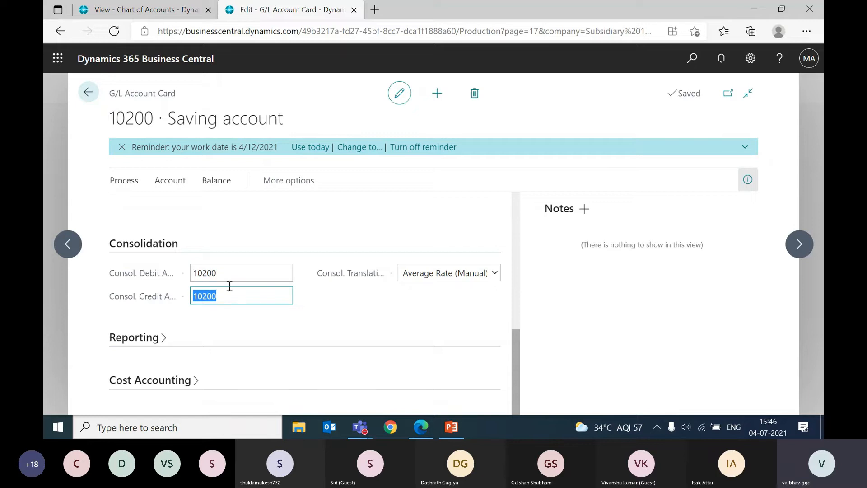
{"action": "scroll", "coordinate": [229, 272], "scroll_direction": "up", "scroll_amount": 3}
{"action": "scroll", "coordinate": [229, 273], "scroll_direction": "down", "scroll_amount": 3}
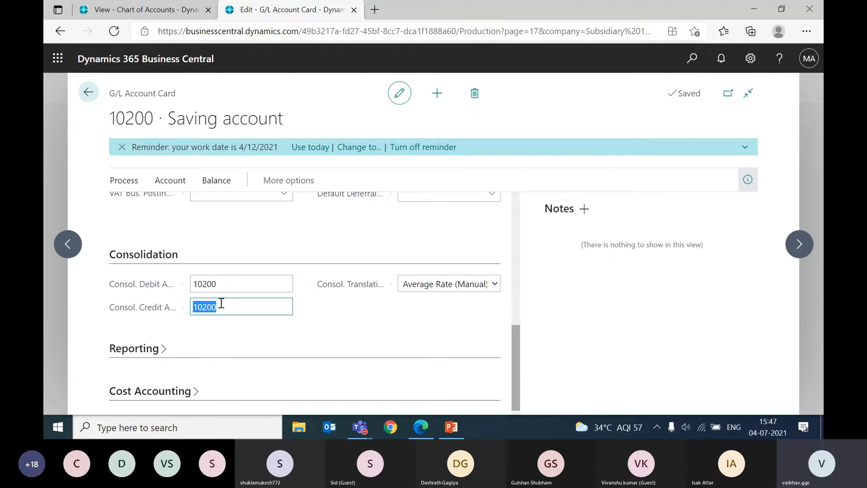
{"action": "scroll", "coordinate": [221, 303], "scroll_direction": "up", "scroll_amount": 10}
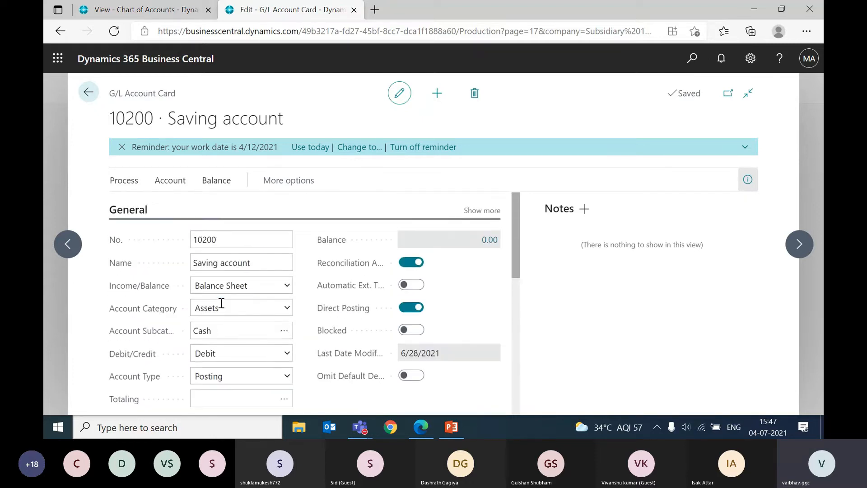
{"action": "scroll", "coordinate": [221, 303], "scroll_direction": "down", "scroll_amount": 10}
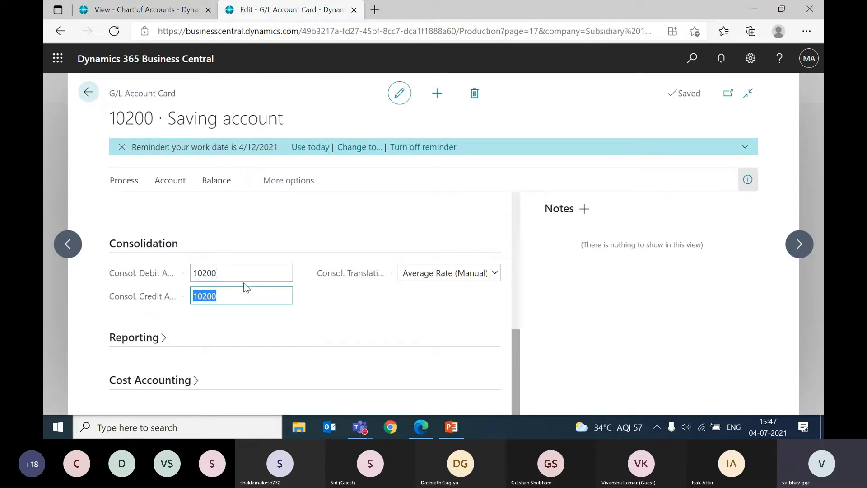
{"action": "key", "text": "Escape"}
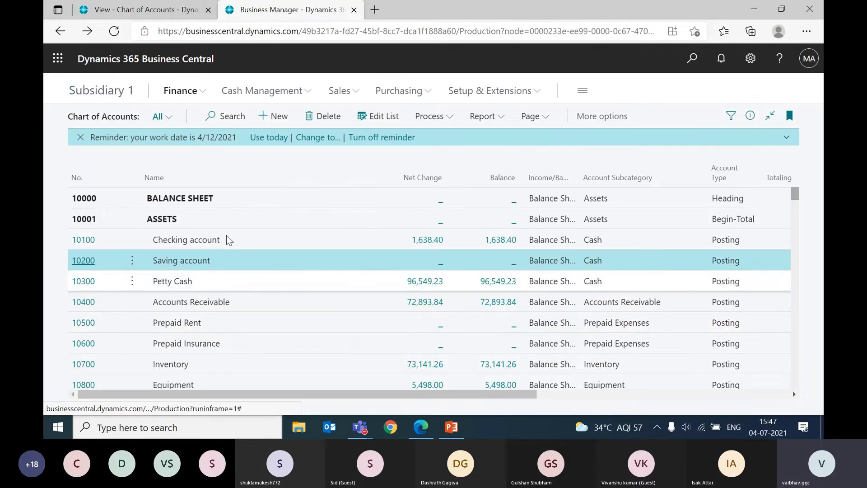
{"action": "scroll", "coordinate": [289, 285], "scroll_direction": "down", "scroll_amount": 3}
{"action": "key", "text": "Return"}
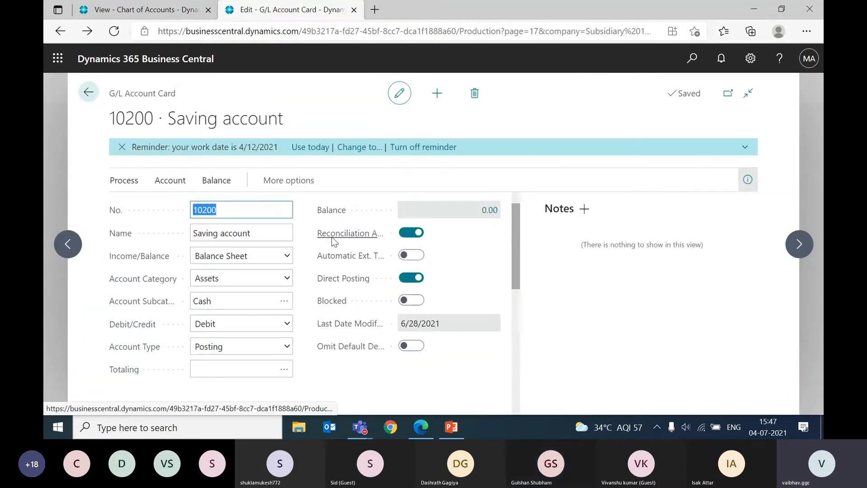
{"action": "key", "text": "Escape"}
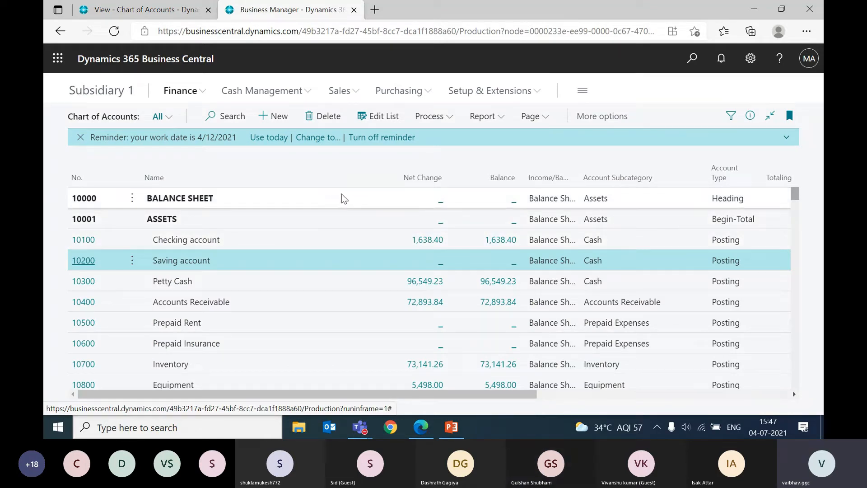
Step: Change the working company to Subsidiary 2 in My Settings and apply the change
{"action": "left_click", "coordinate": [752, 60]}
{"action": "left_click", "coordinate": [671, 171]}
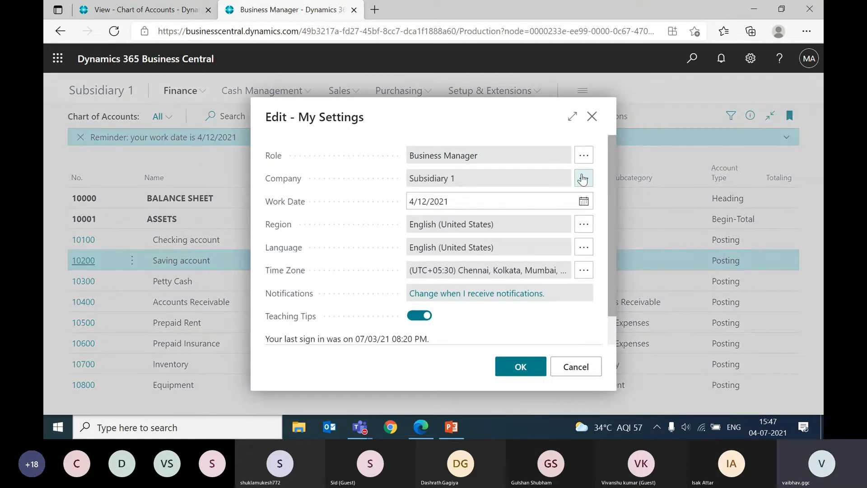
{"action": "left_click", "coordinate": [580, 180]}
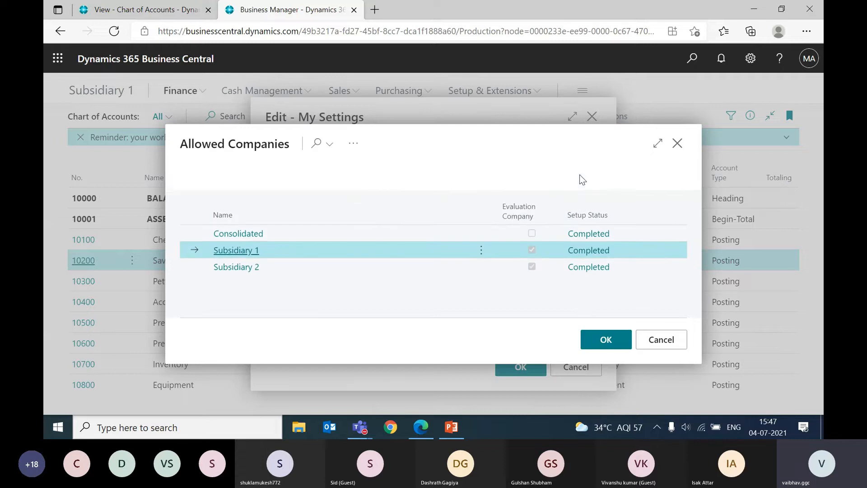
{"action": "left_click", "coordinate": [280, 268]}
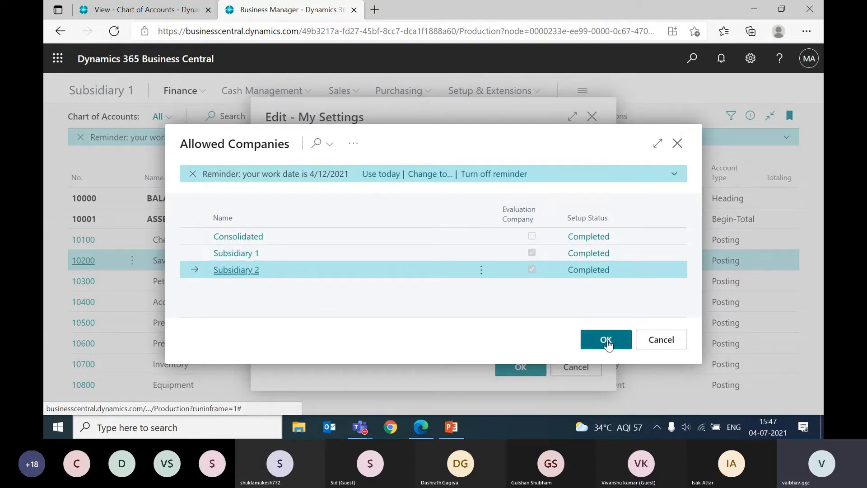
{"action": "left_click", "coordinate": [606, 341]}
{"action": "left_click", "coordinate": [515, 375]}
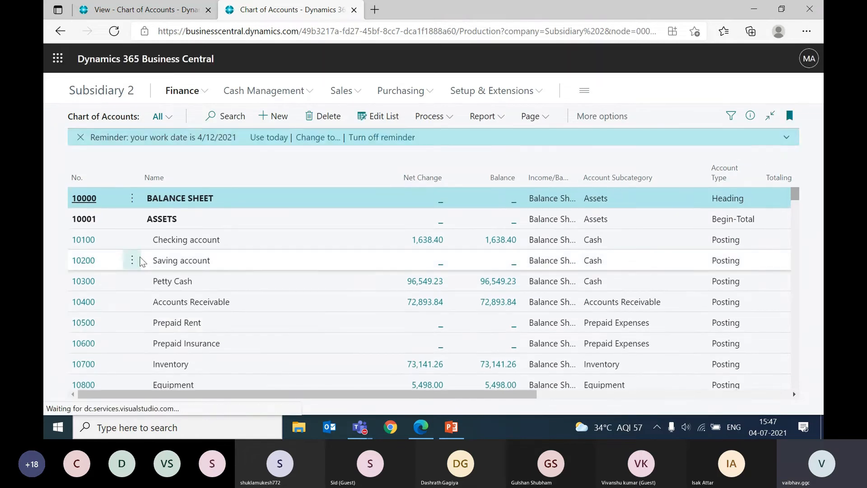
Step: Open Subsidiary 2's Checking account (10100) card, read the description of Consol. Debit Acc. and highlight its value
{"action": "left_click", "coordinate": [86, 243]}
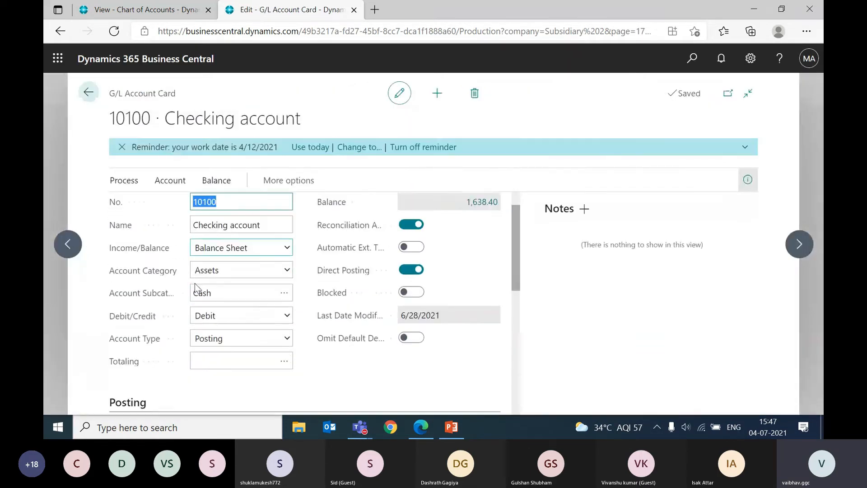
{"action": "scroll", "coordinate": [194, 283], "scroll_direction": "down", "scroll_amount": 6}
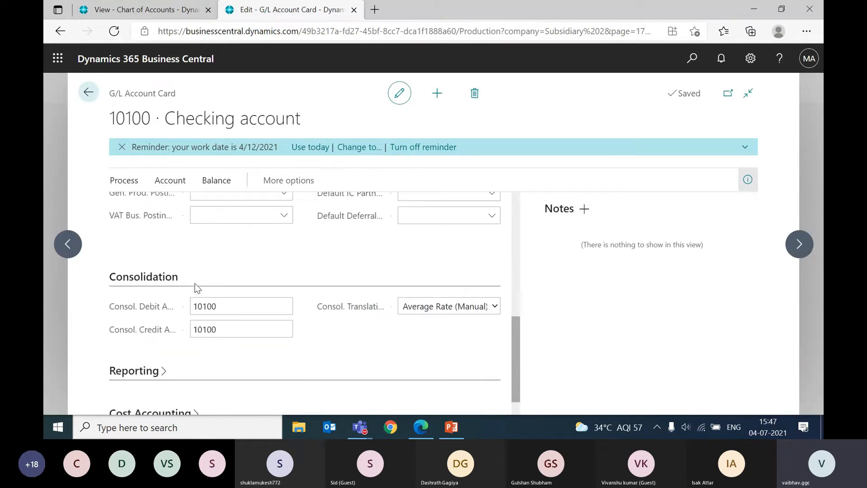
{"action": "mouse_move", "coordinate": [152, 311]}
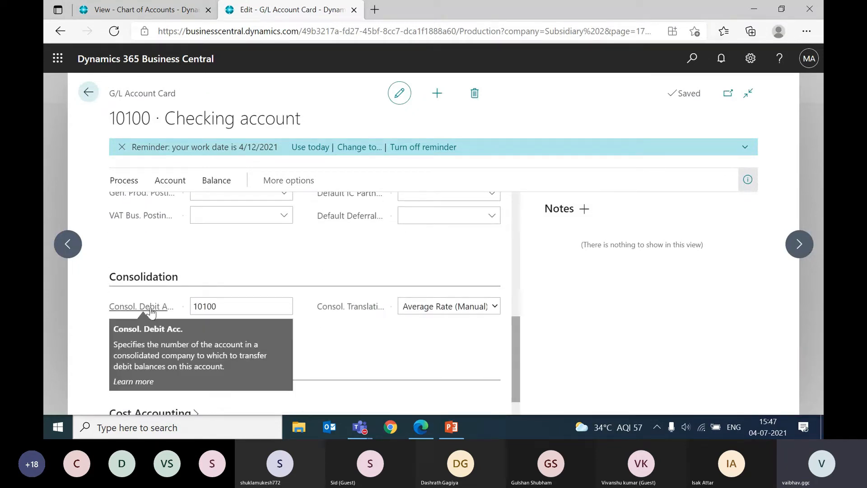
{"action": "left_click", "coordinate": [240, 310]}
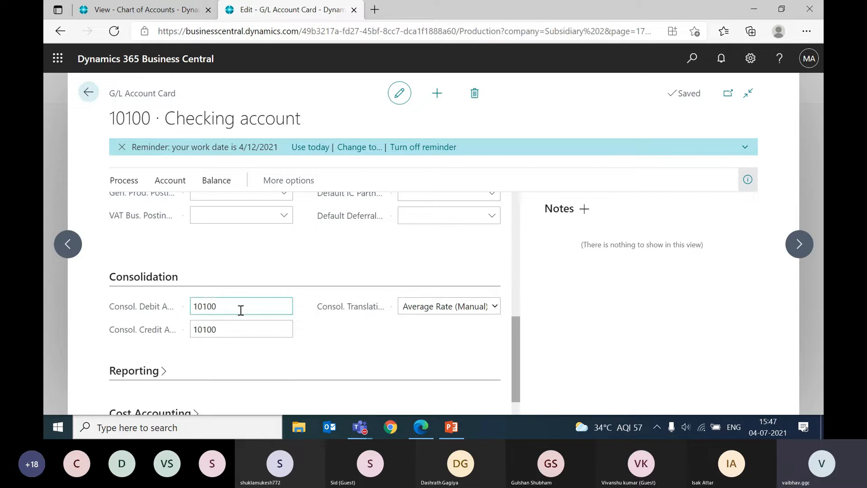
{"action": "double_click", "coordinate": [240, 308]}
Step: Check the consolidation accounts on the Checking account card against the Consolidated company's chart of accounts, and close the card
{"action": "left_click", "coordinate": [181, 9]}
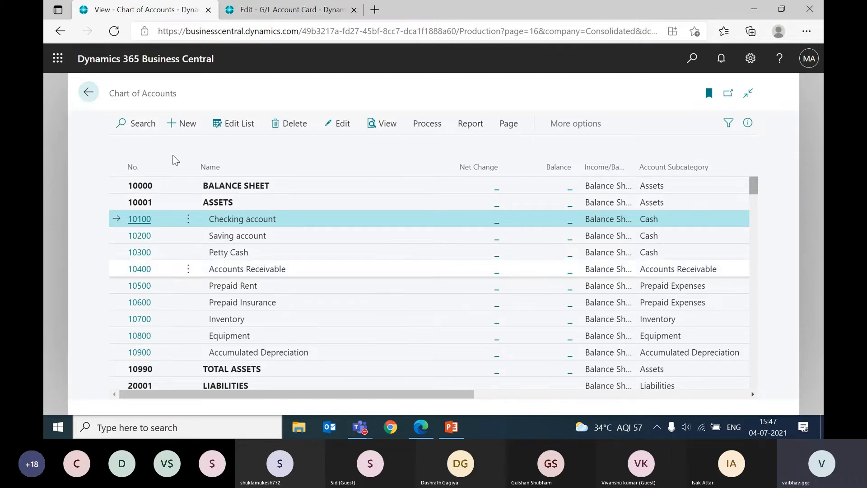
{"action": "left_click", "coordinate": [266, 5]}
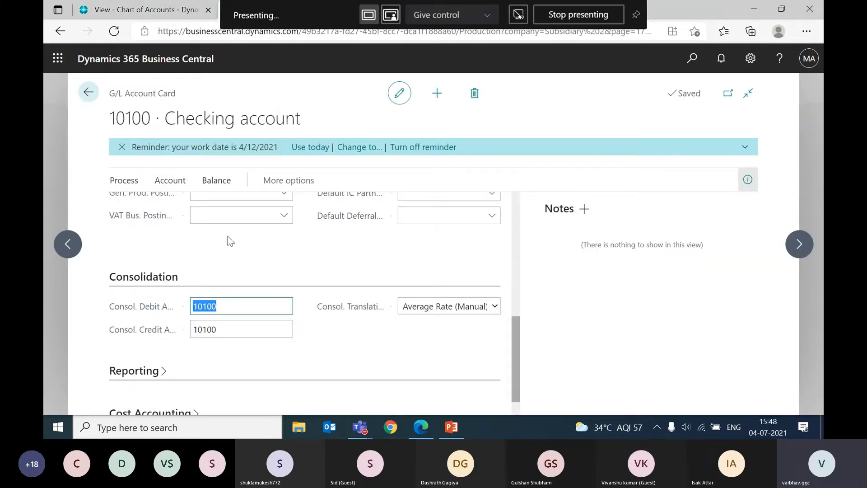
{"action": "scroll", "coordinate": [191, 257], "scroll_direction": "down", "scroll_amount": 1}
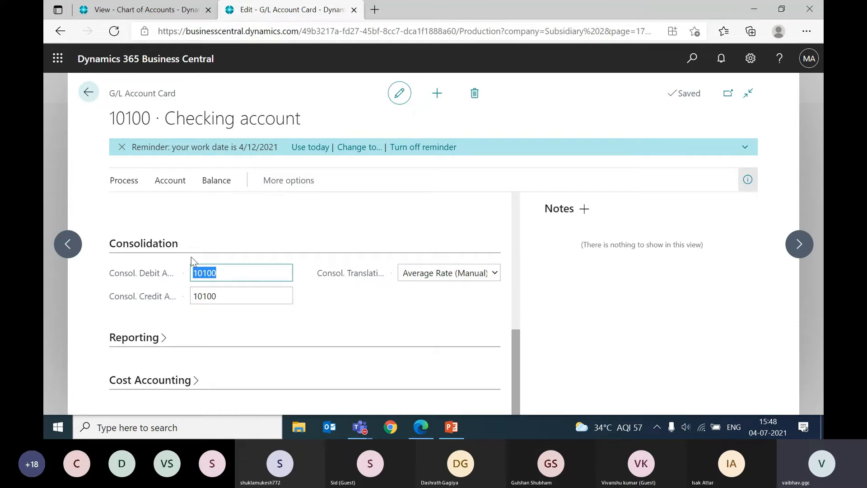
{"action": "left_click", "coordinate": [88, 94]}
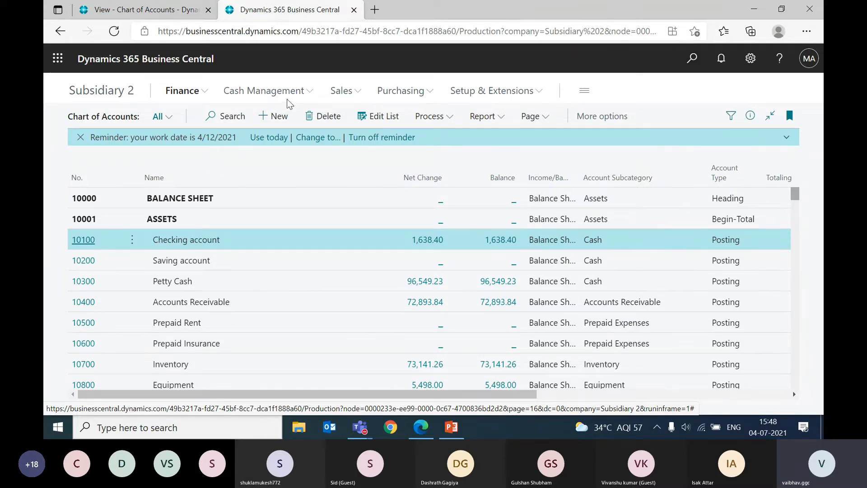
Step: Compare the Consolidated company's chart of accounts with Subsidiary 2's chart of accounts
{"action": "key", "text": "ctrl+shift+Tab"}
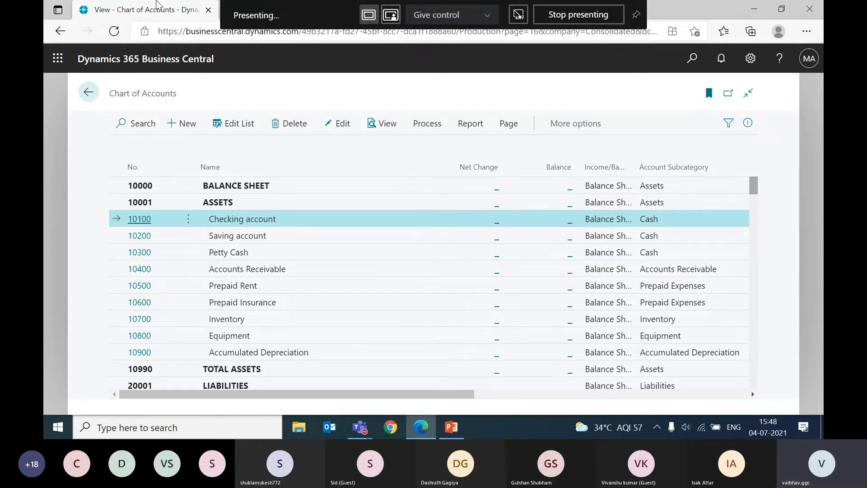
{"action": "key", "text": "ctrl+Tab"}
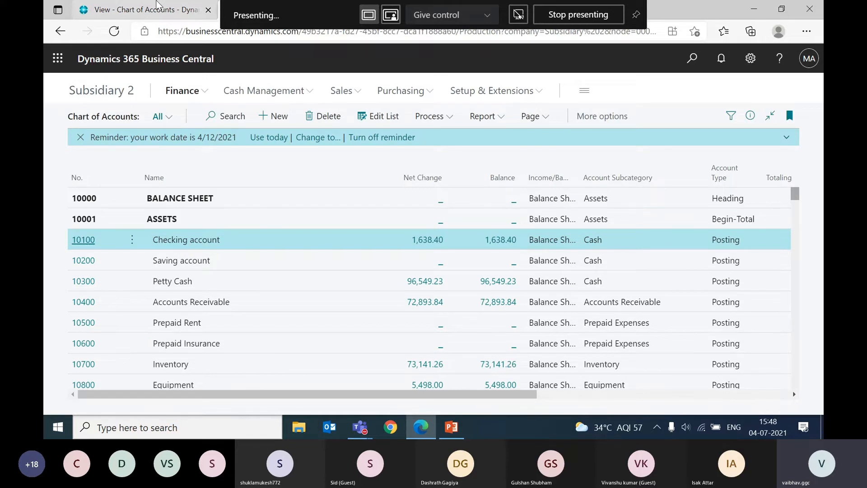
{"action": "scroll", "coordinate": [272, 236], "scroll_direction": "down", "scroll_amount": 1}
{"action": "scroll", "coordinate": [273, 235], "scroll_direction": "up", "scroll_amount": 1}
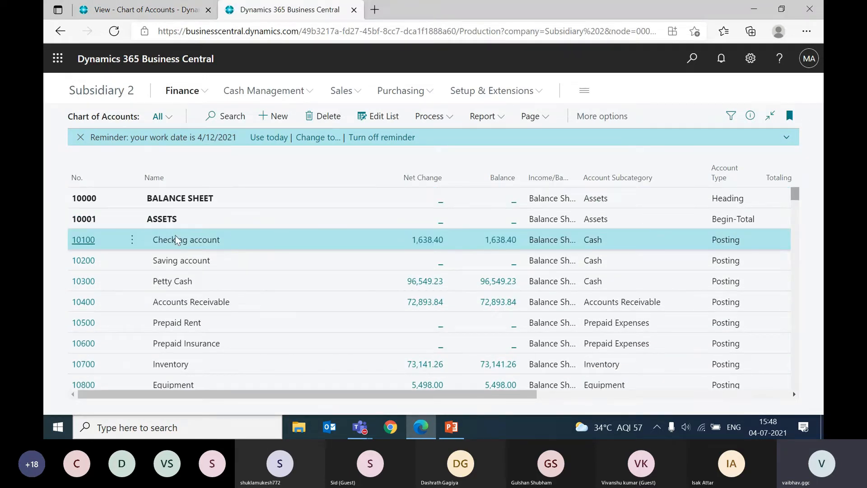
Step: Reopen Subsidiary 2's Checking account card, highlight its consolidation debit and credit accounts one after the other, and close the card
{"action": "left_click", "coordinate": [88, 243]}
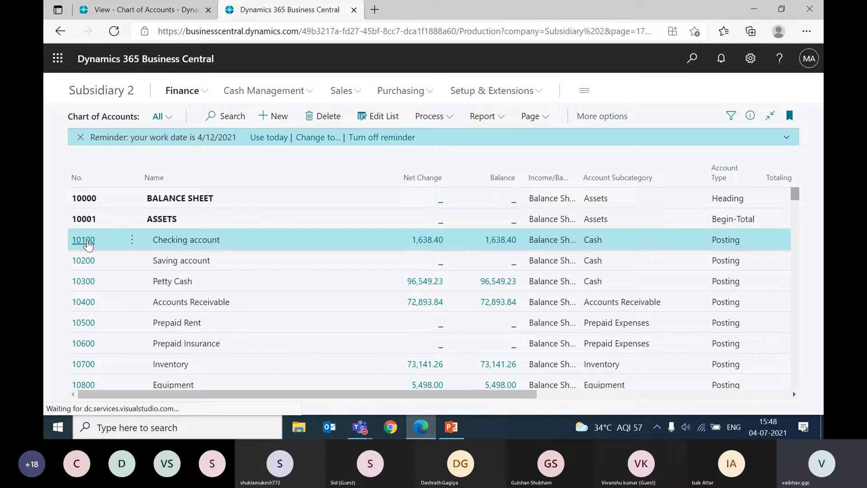
{"action": "scroll", "coordinate": [214, 308], "scroll_direction": "down", "scroll_amount": 4}
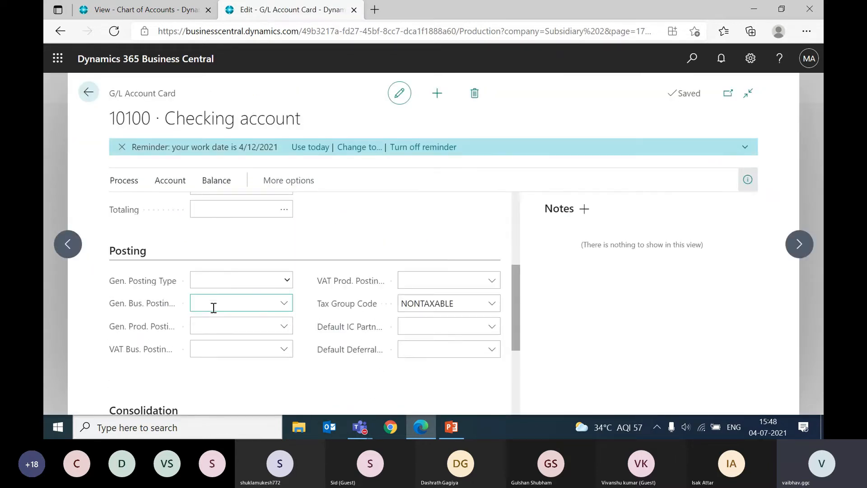
{"action": "scroll", "coordinate": [214, 308], "scroll_direction": "down", "scroll_amount": 3}
{"action": "left_click", "coordinate": [228, 312]}
{"action": "double_click", "coordinate": [231, 312]}
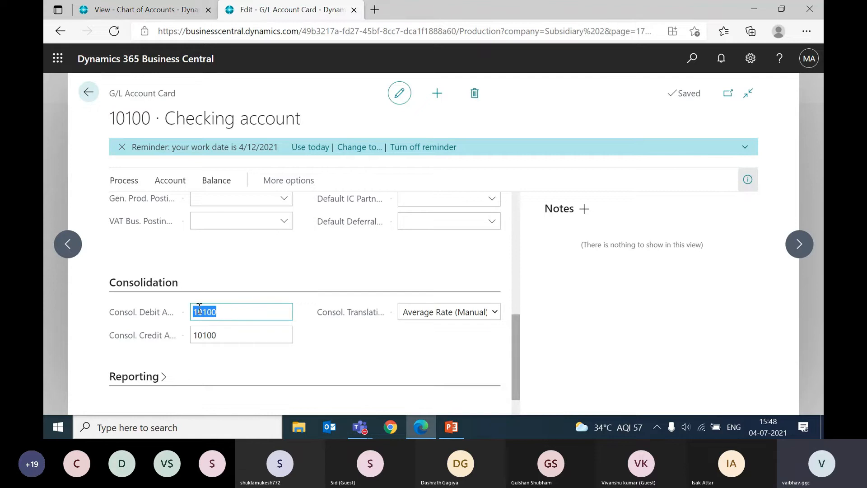
{"action": "double_click", "coordinate": [242, 336]}
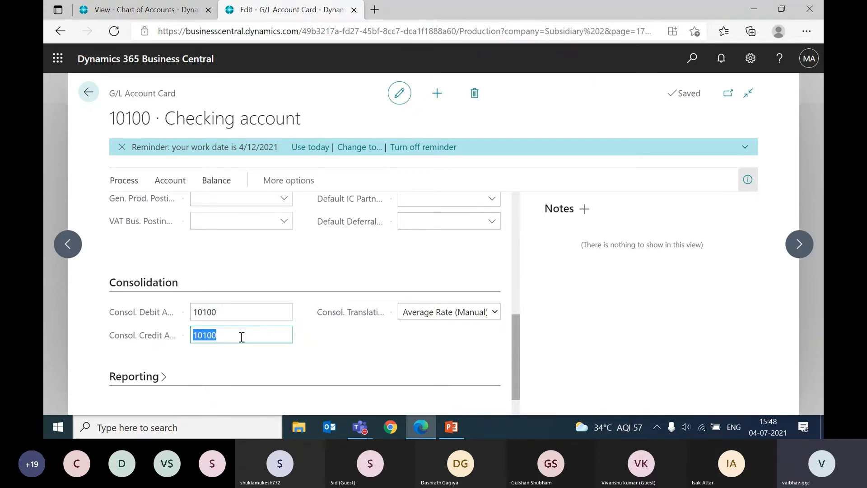
{"action": "key", "text": "Escape"}
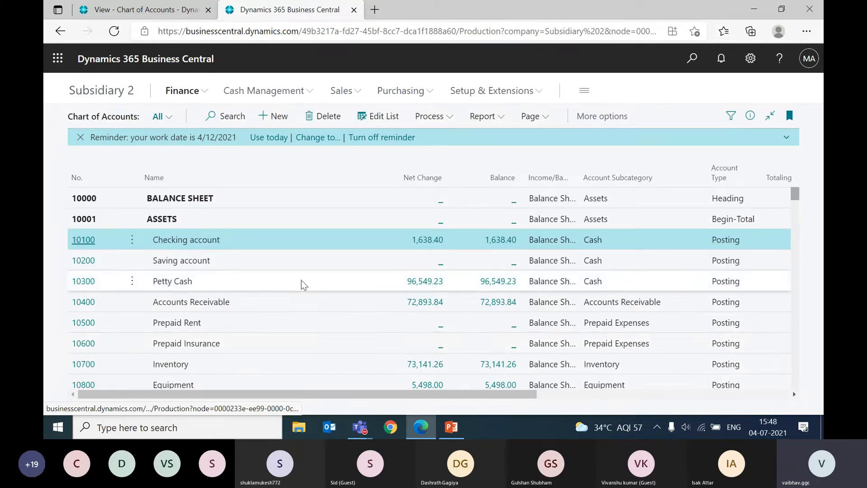
Step: Return to the Consolidated company's home page, search for "business unit" and open the Business Units list
{"action": "left_click", "coordinate": [120, 6]}
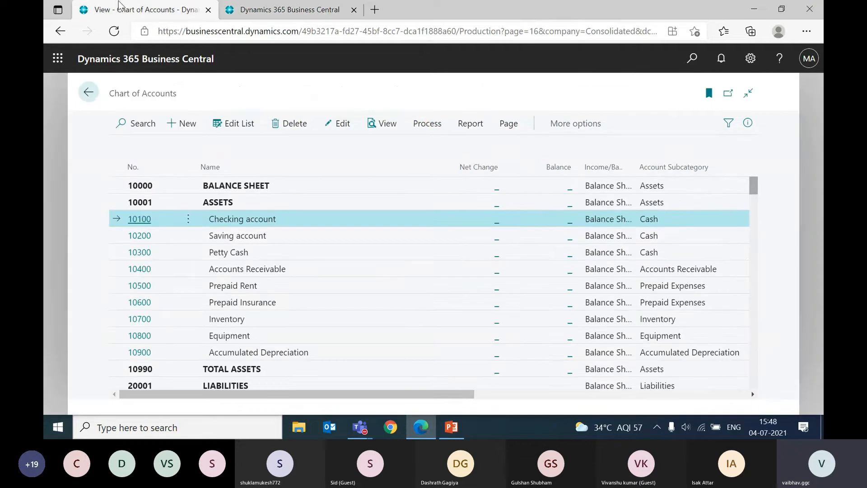
{"action": "left_click", "coordinate": [146, 64]}
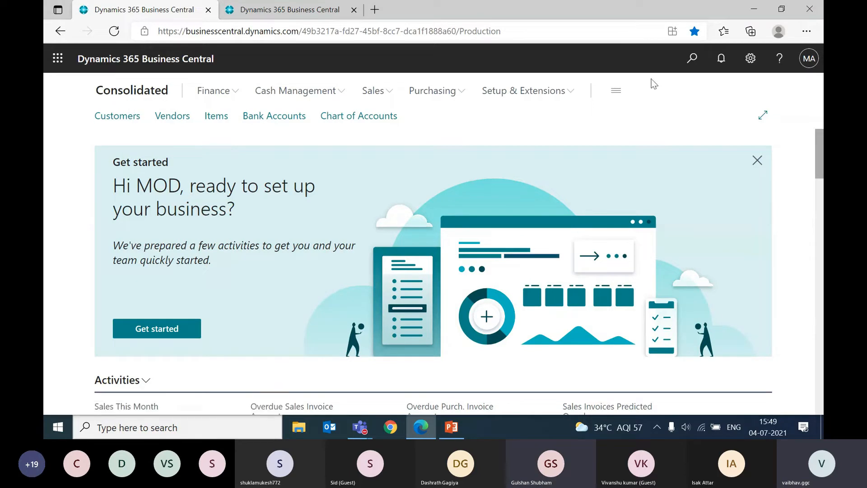
{"action": "left_click", "coordinate": [691, 60]}
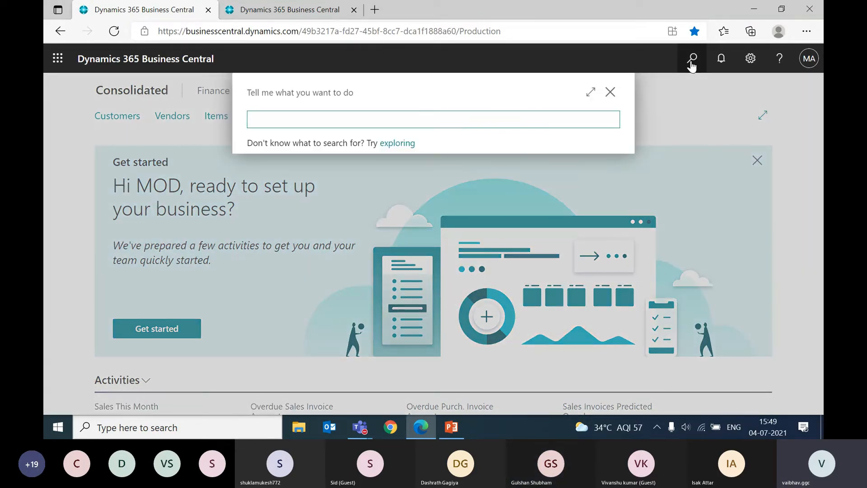
{"action": "type", "text": "business unit"}
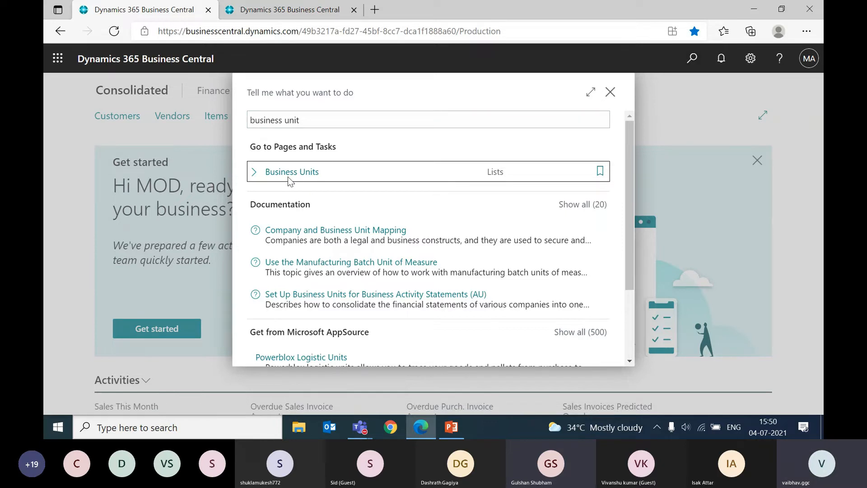
{"action": "left_click", "coordinate": [253, 9]}
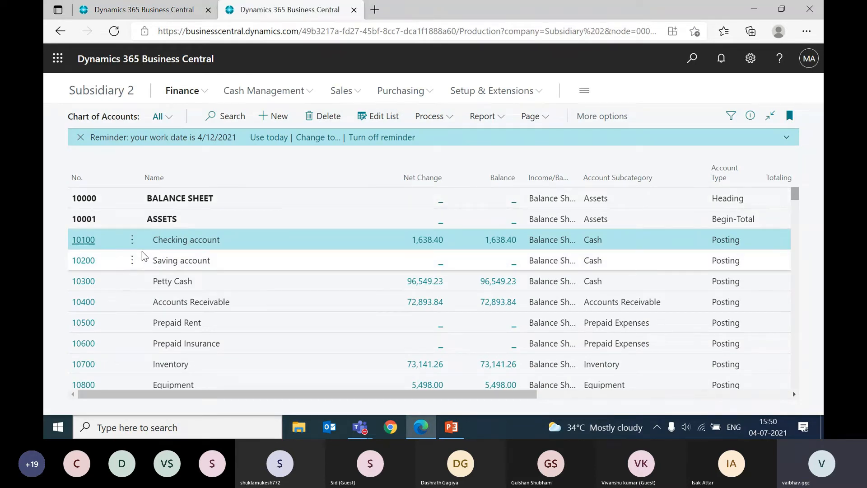
{"action": "left_click", "coordinate": [120, 5]}
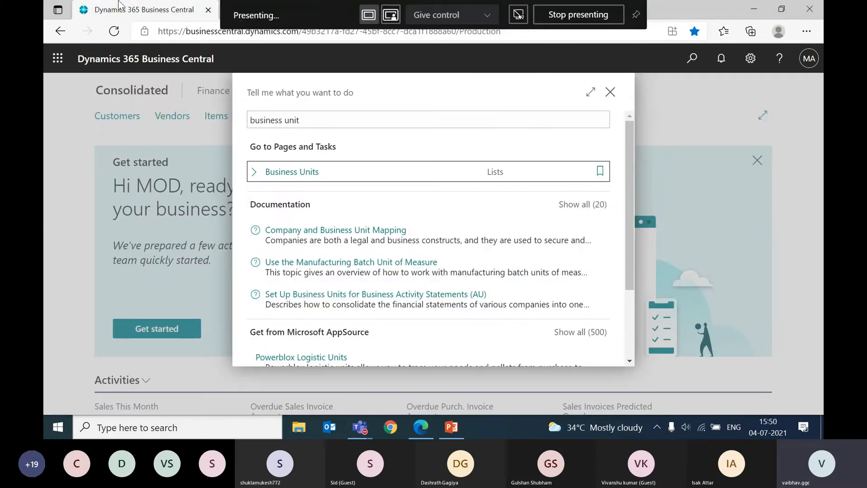
{"action": "left_click", "coordinate": [298, 174]}
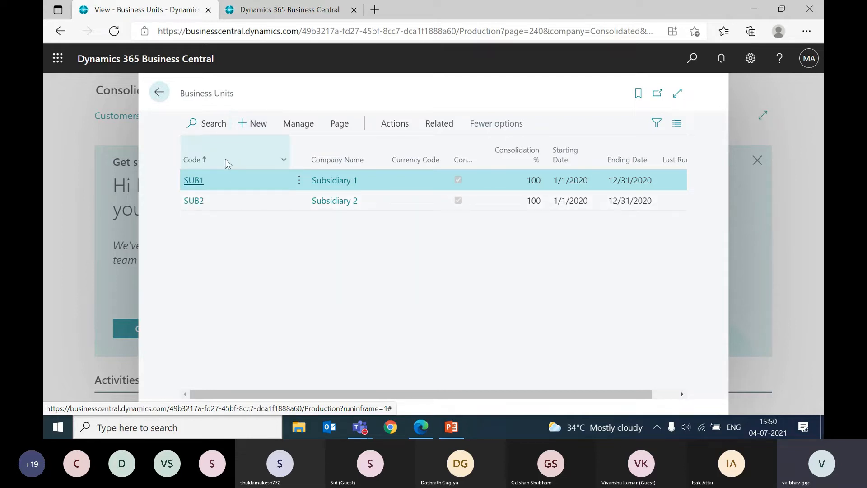
Step: Open the SUB1 business unit card and examine its code, name and the companies available for Company Name without changing the selection
{"action": "left_click", "coordinate": [192, 180]}
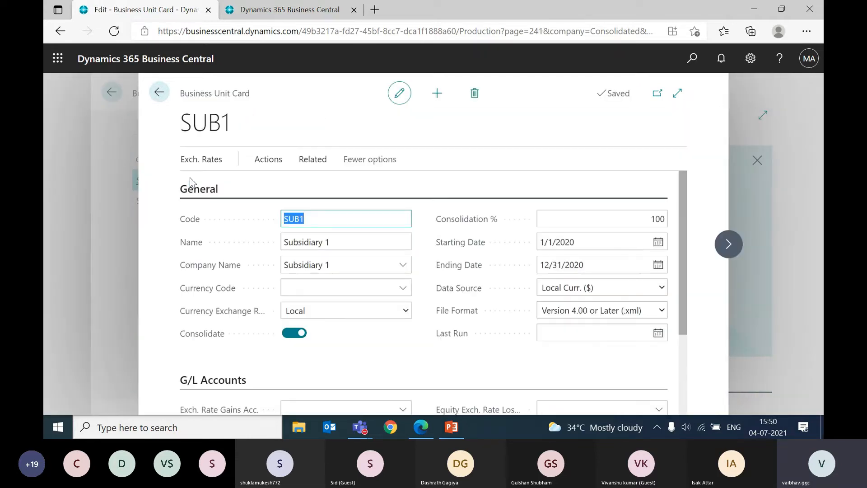
{"action": "left_click", "coordinate": [355, 215]}
{"action": "key", "text": "Tab"}
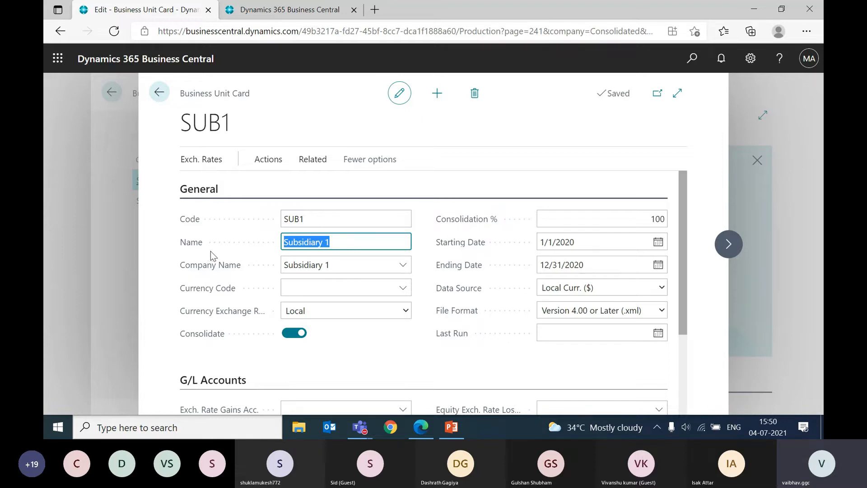
{"action": "left_click", "coordinate": [363, 245]}
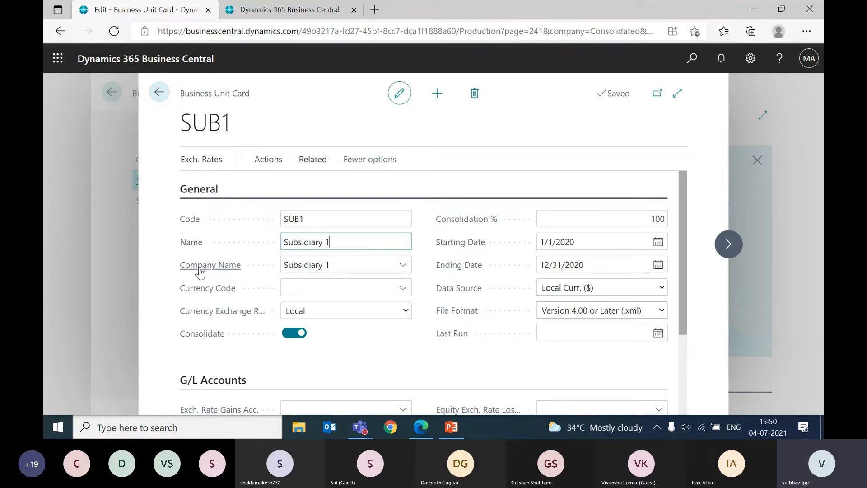
{"action": "left_click", "coordinate": [402, 266]}
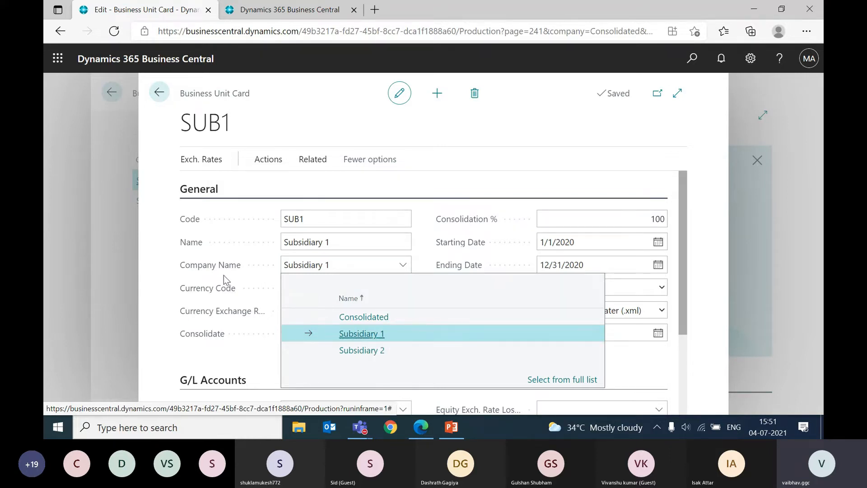
{"action": "left_click", "coordinate": [332, 242]}
Step: View the available currency codes and Currency Exchange Rate Table options on the SUB1 card without changing either field
{"action": "left_click", "coordinate": [336, 284]}
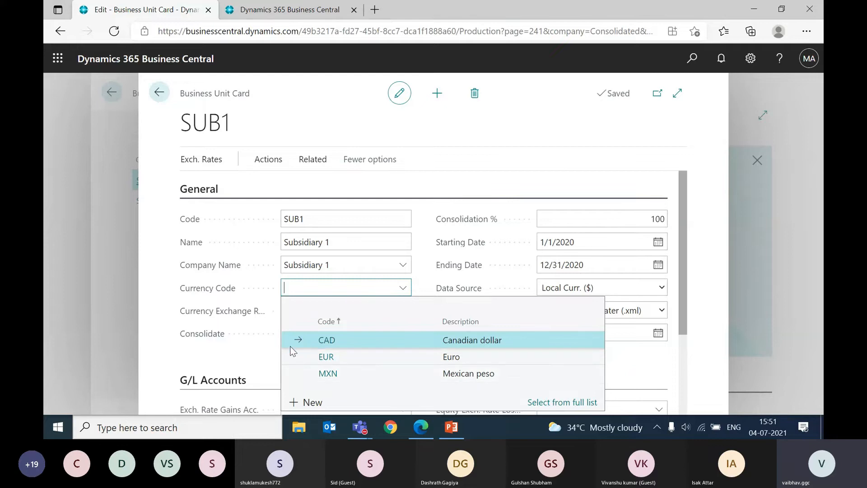
{"action": "left_click", "coordinate": [226, 371]}
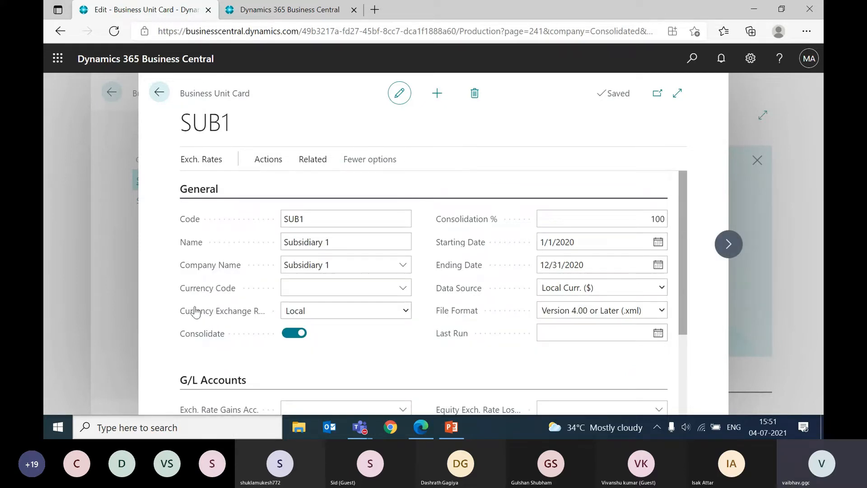
{"action": "mouse_move", "coordinate": [224, 319]}
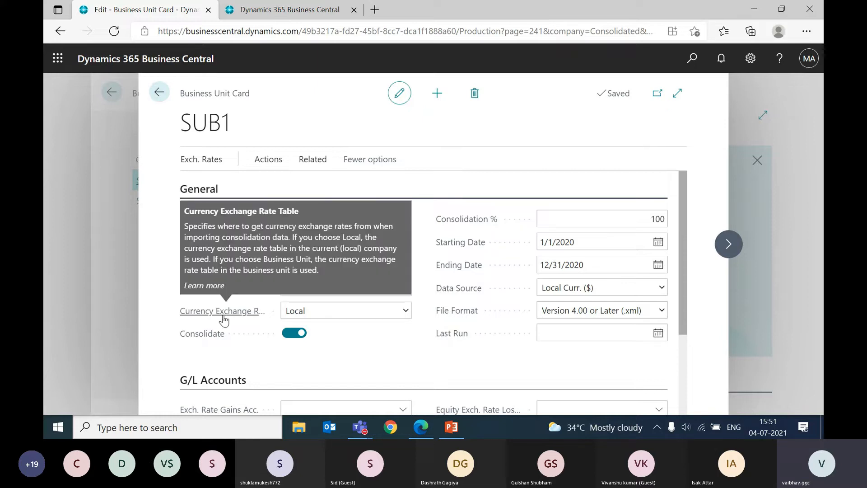
{"action": "left_click", "coordinate": [293, 315]}
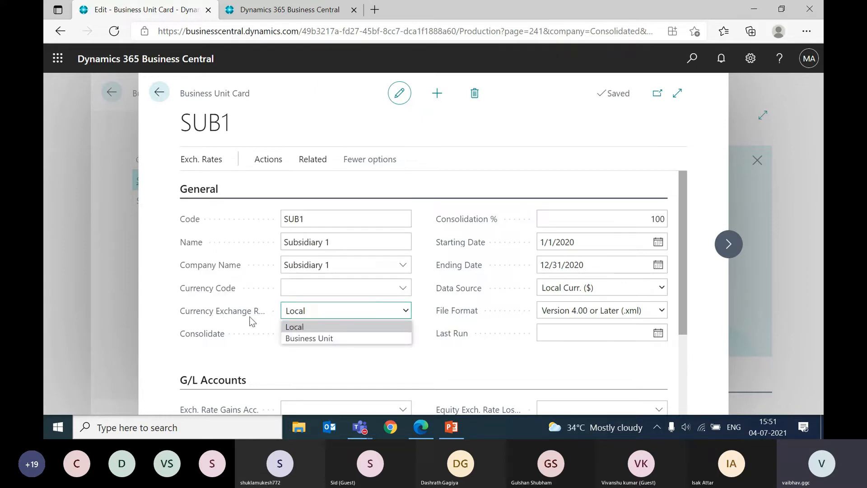
{"action": "mouse_move", "coordinate": [240, 316]}
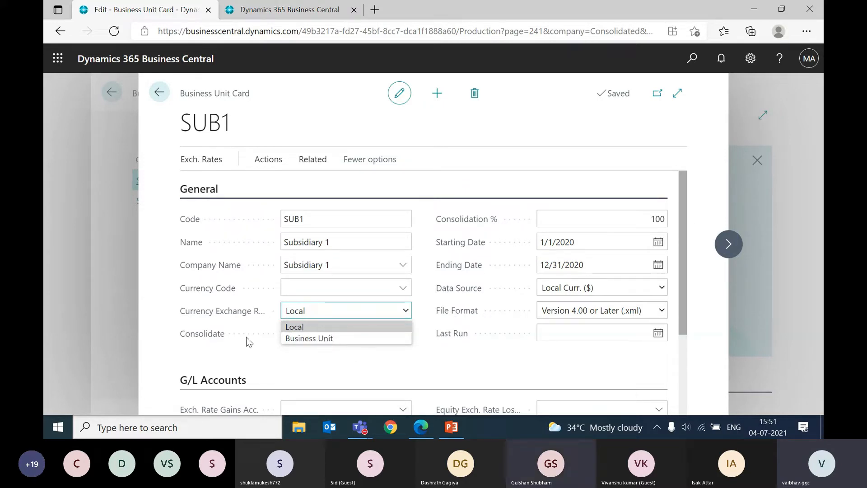
{"action": "left_click", "coordinate": [260, 365]}
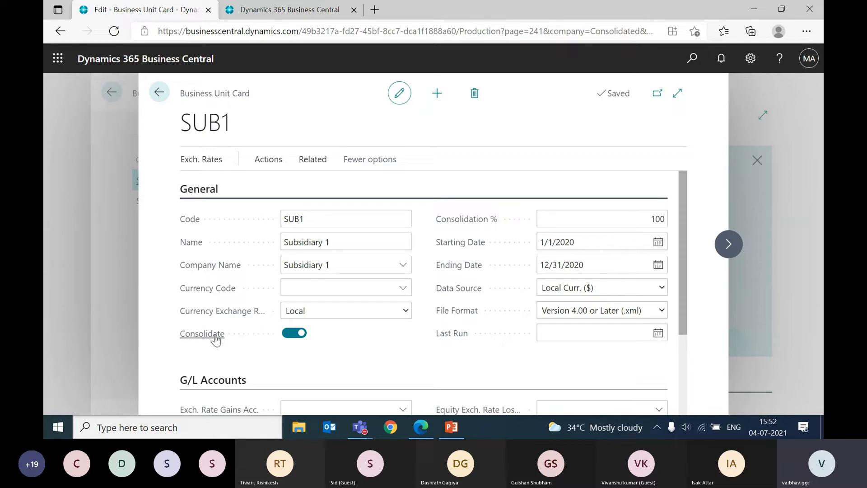
Step: Examine the Consolidate setting and Consolidation % on the SUB1 card, and highlight the Starting Date
{"action": "mouse_move", "coordinate": [222, 339]}
{"action": "mouse_move", "coordinate": [474, 221]}
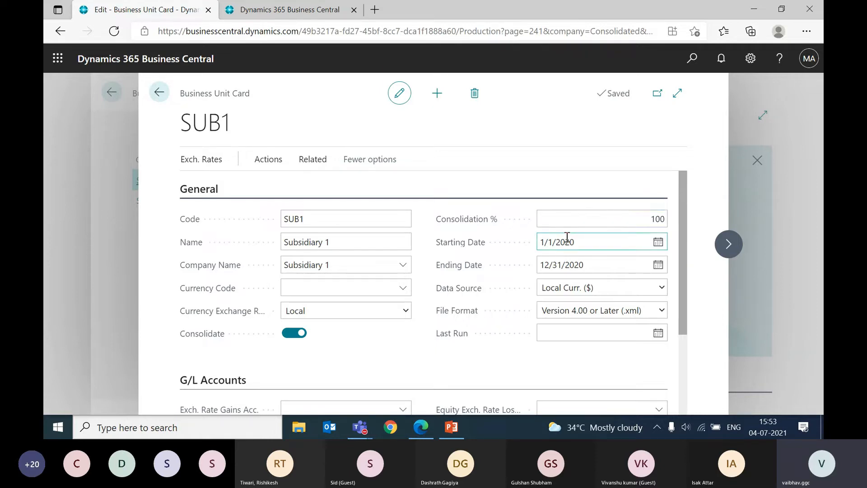
{"action": "left_click", "coordinate": [611, 245]}
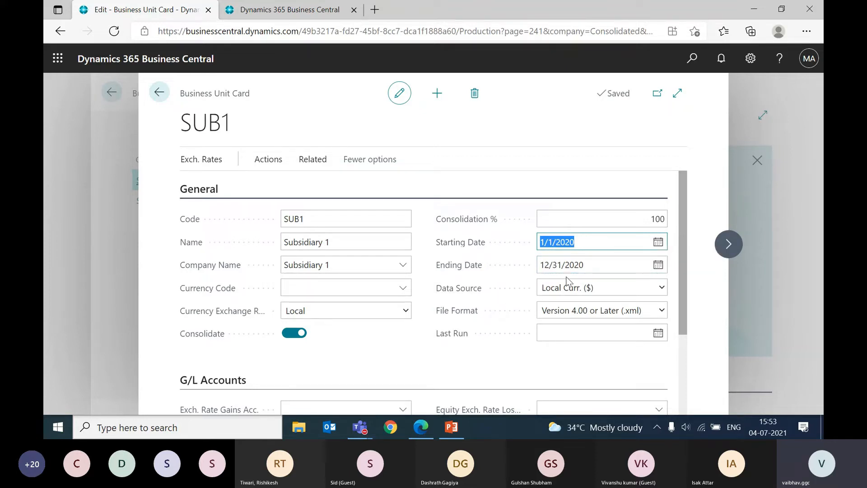
Step: Examine the Starting Date and Ending Date on the SUB1 card and view the Data Source options without changing the selection
{"action": "left_click", "coordinate": [591, 264]}
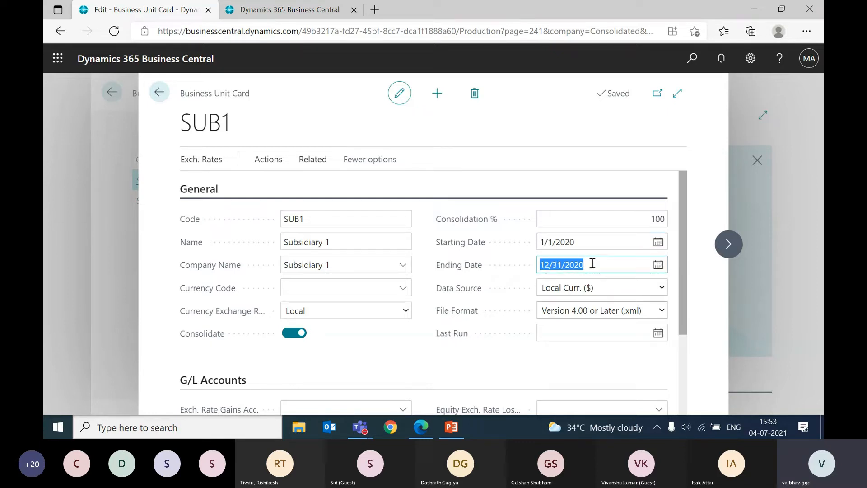
{"action": "left_click", "coordinate": [589, 241]}
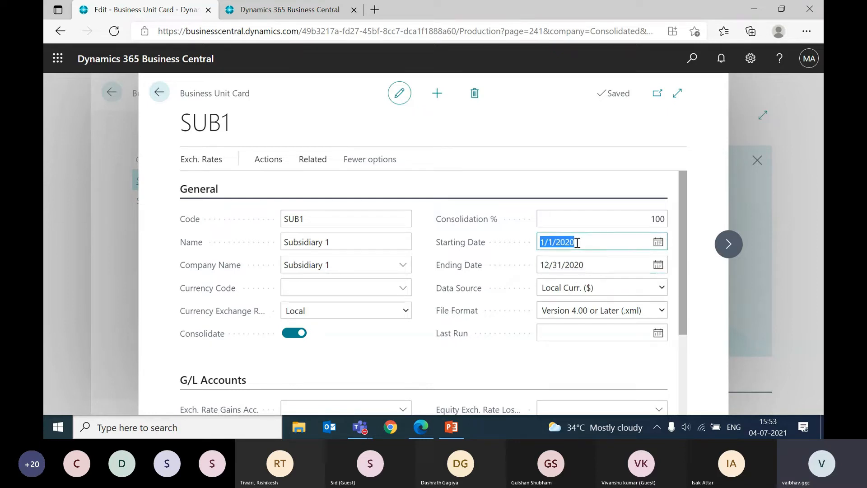
{"action": "left_click", "coordinate": [603, 267]}
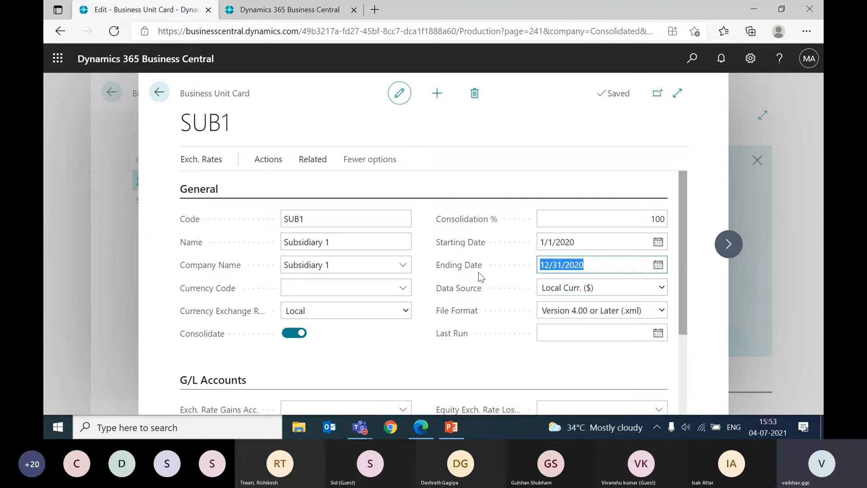
{"action": "mouse_move", "coordinate": [469, 292]}
{"action": "left_click", "coordinate": [560, 289]}
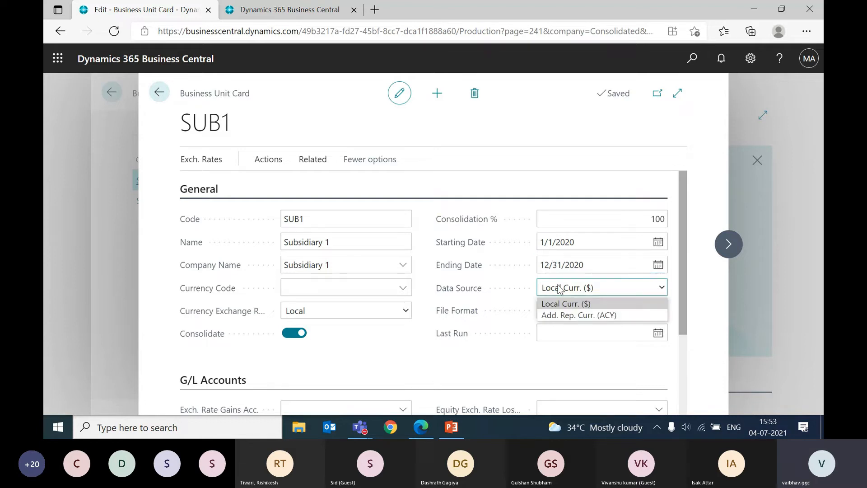
{"action": "left_click", "coordinate": [516, 277]}
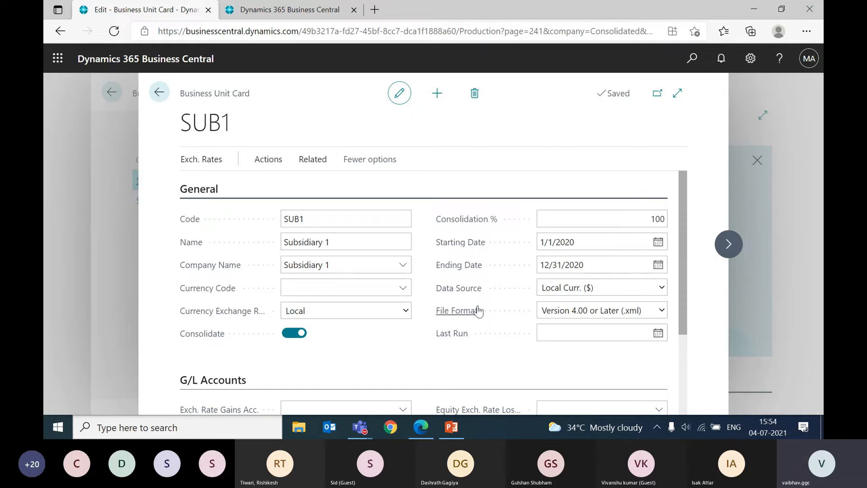
Step: Examine the File Format, Last Run date and G/L Accounts section of the SUB1 card without entering any values
{"action": "mouse_move", "coordinate": [477, 307]}
{"action": "scroll", "coordinate": [449, 358], "scroll_direction": "down", "scroll_amount": 3}
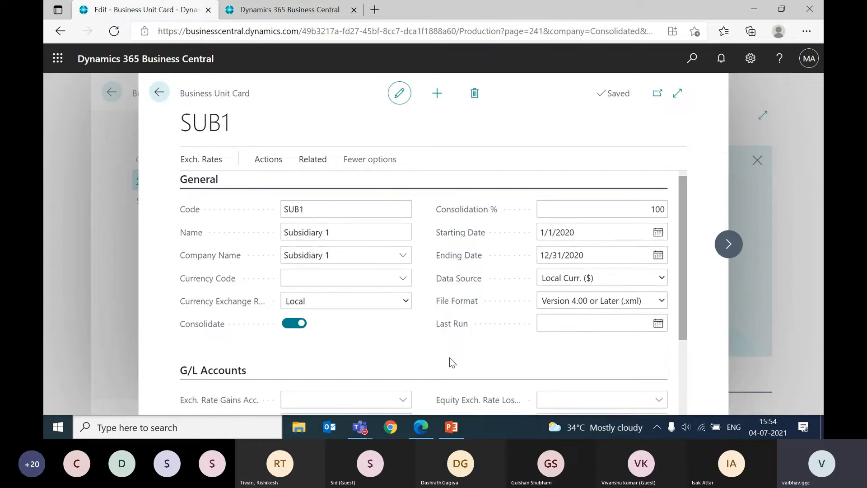
{"action": "scroll", "coordinate": [450, 359], "scroll_direction": "up", "scroll_amount": 1}
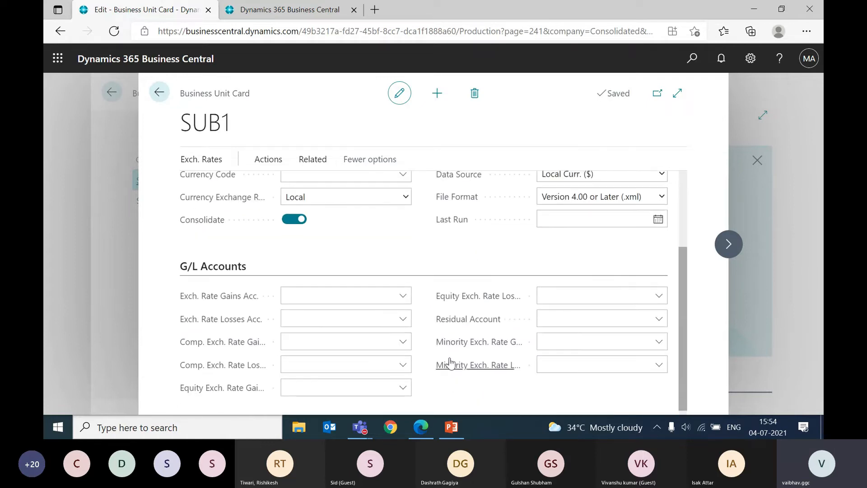
{"action": "left_click", "coordinate": [586, 219]}
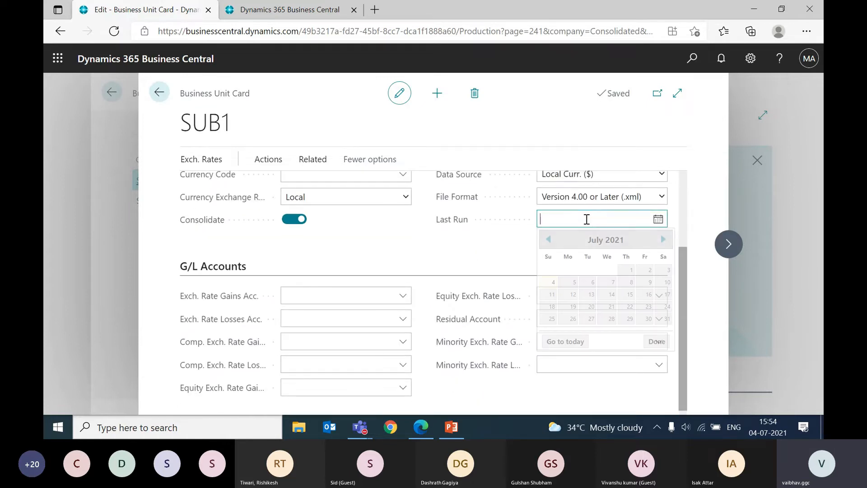
{"action": "left_click", "coordinate": [474, 247]}
{"action": "scroll", "coordinate": [383, 272], "scroll_direction": "down", "scroll_amount": 1}
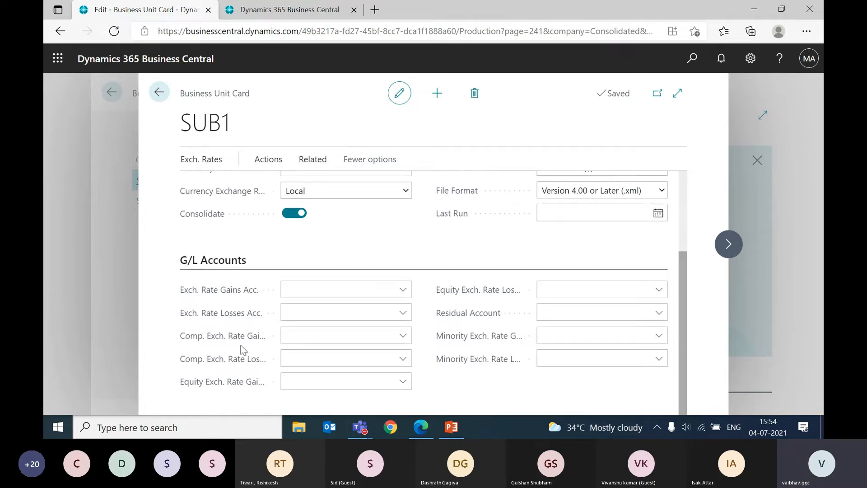
{"action": "left_click", "coordinate": [327, 306]}
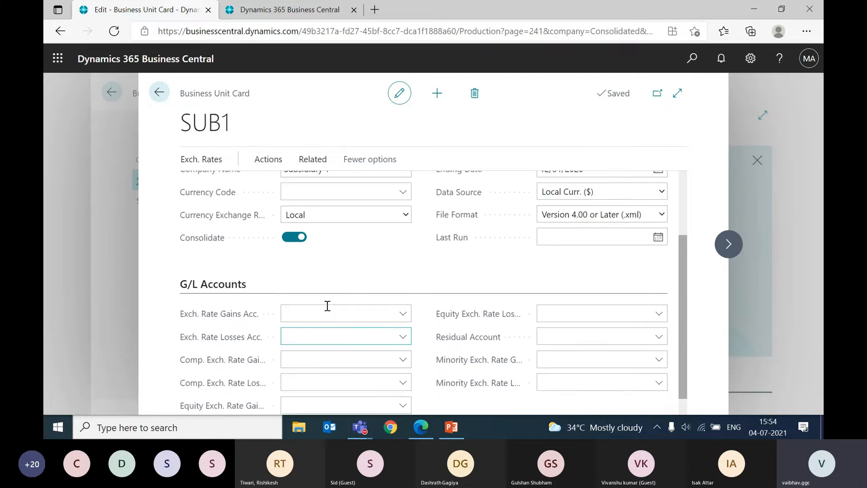
{"action": "scroll", "coordinate": [327, 305], "scroll_direction": "up", "scroll_amount": 3}
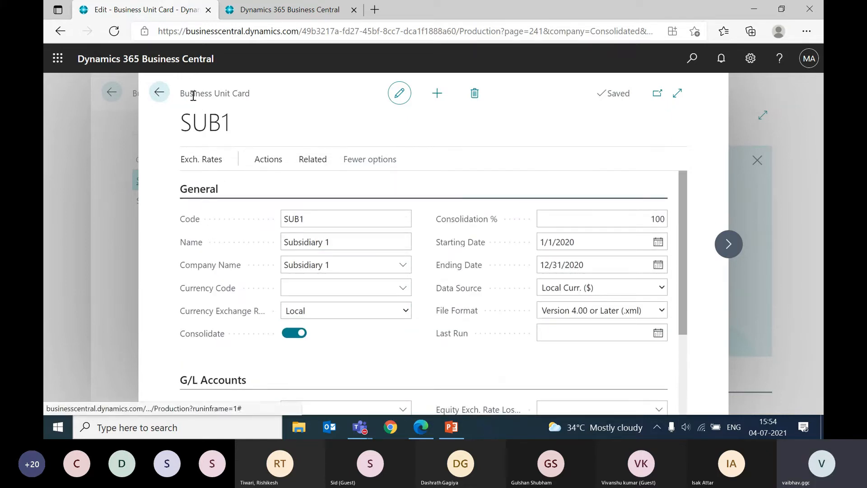
Step: Recheck the Name and Company Name on the SUB1 card, and close it to return to the Business Units list
{"action": "left_click", "coordinate": [328, 238]}
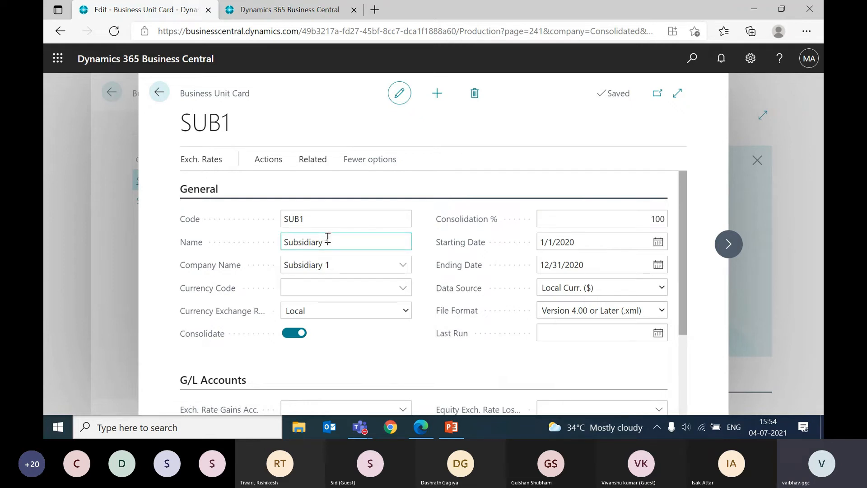
{"action": "left_click", "coordinate": [336, 266]}
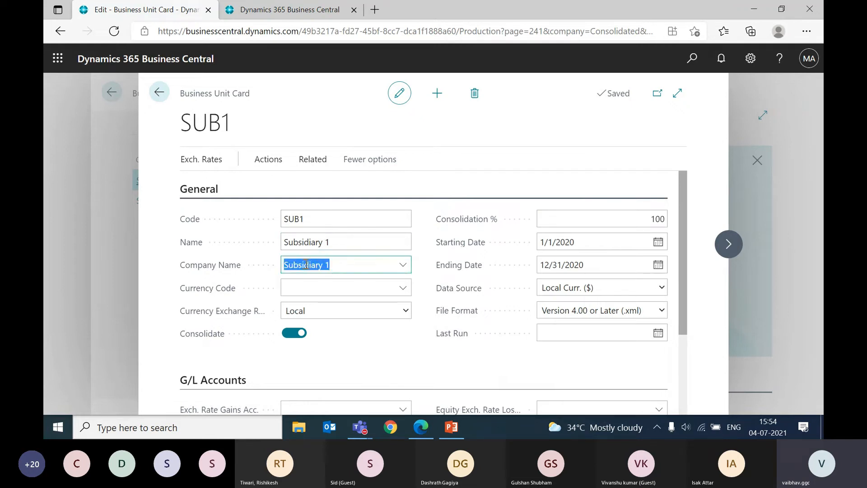
{"action": "key", "text": "Escape"}
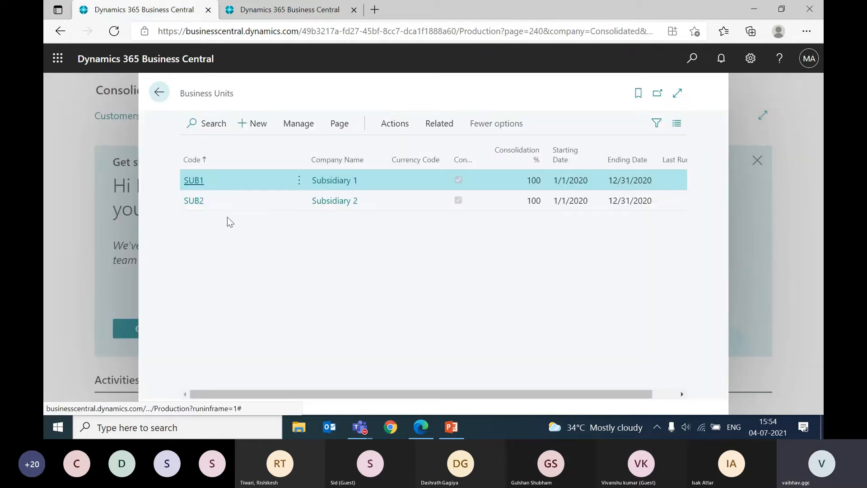
Step: Examine the SUB2 business unit card and its Company Name choices without changes, and return to the Consolidated company's home page
{"action": "left_click", "coordinate": [194, 201]}
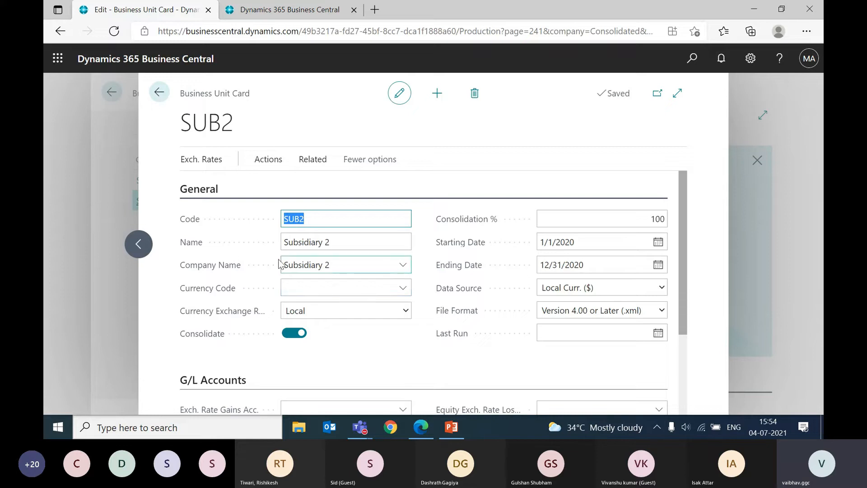
{"action": "scroll", "coordinate": [429, 318], "scroll_direction": "down", "scroll_amount": 1}
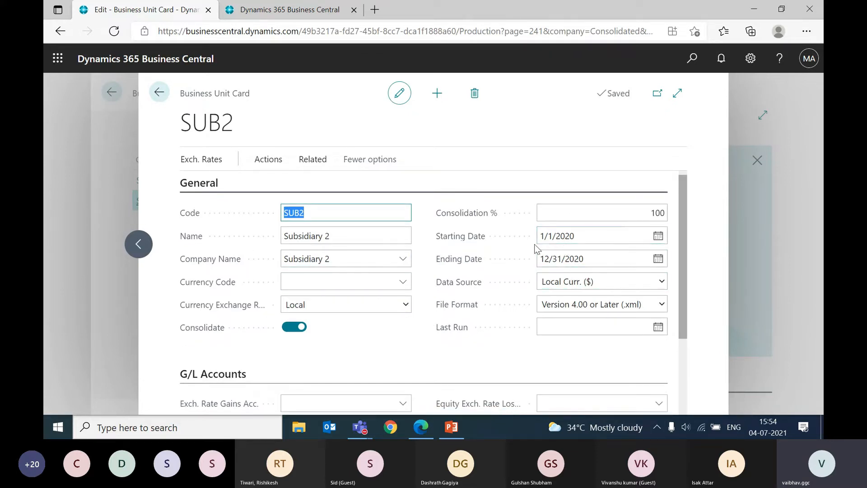
{"action": "left_click", "coordinate": [360, 256]}
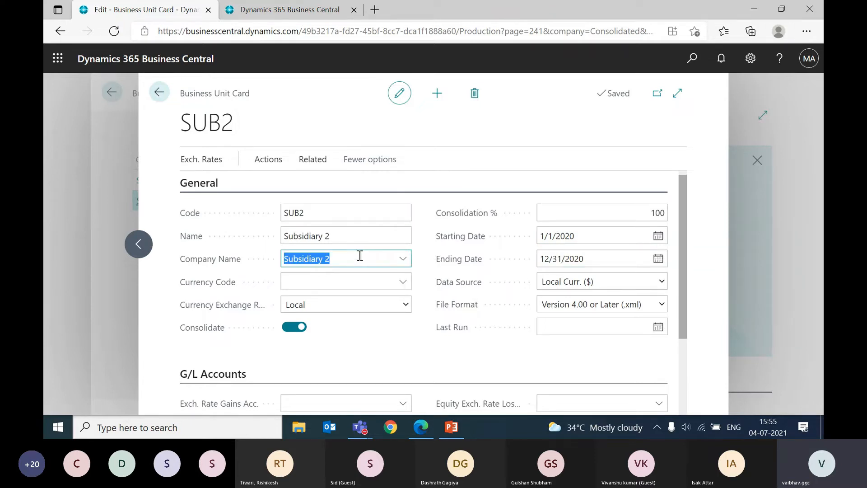
{"action": "left_click", "coordinate": [401, 259]}
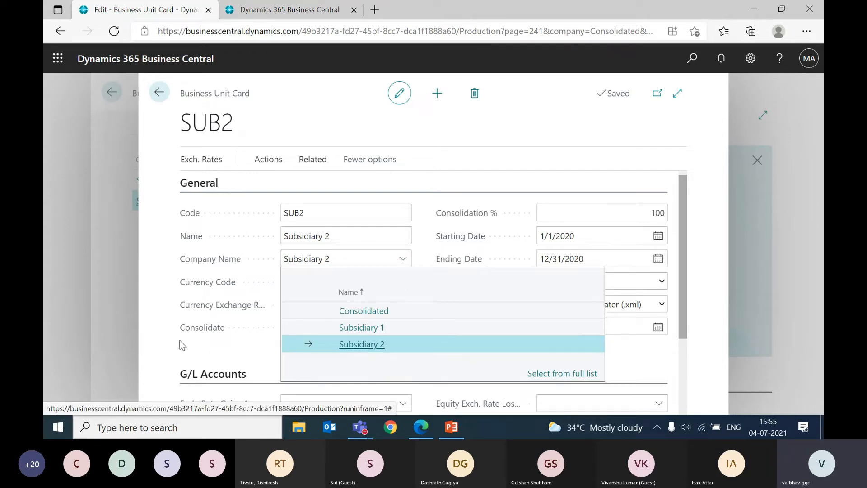
{"action": "left_click", "coordinate": [154, 331]}
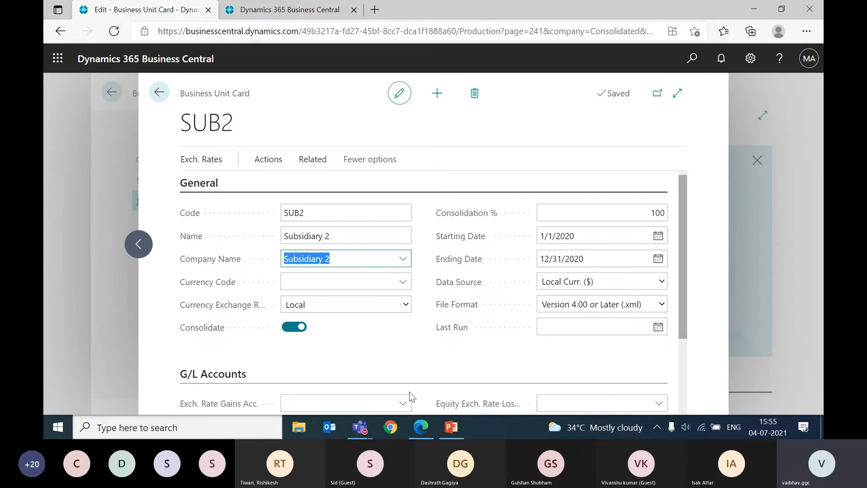
{"action": "scroll", "coordinate": [409, 391], "scroll_direction": "down", "scroll_amount": 3}
{"action": "scroll", "coordinate": [418, 329], "scroll_direction": "up", "scroll_amount": 3}
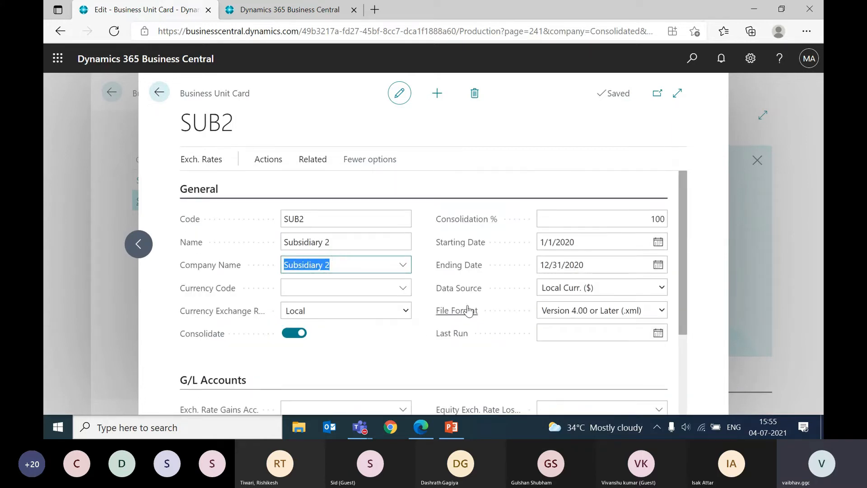
{"action": "key", "text": "Escape"}
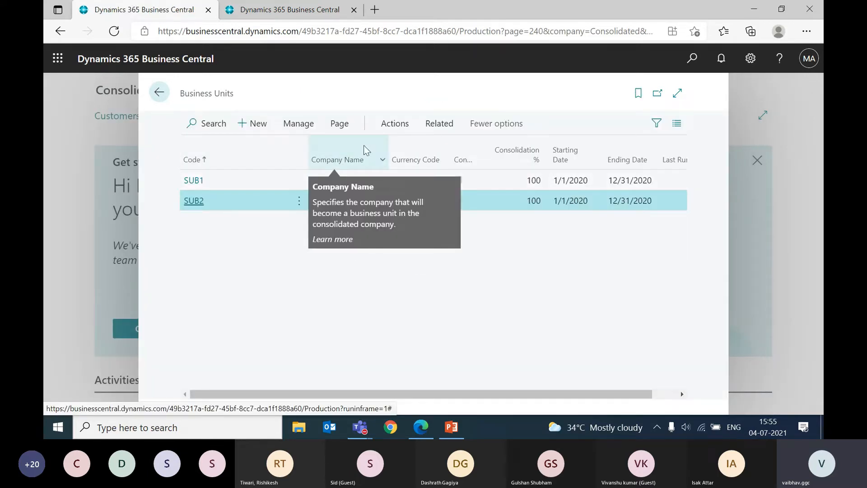
{"action": "key", "text": "Escape"}
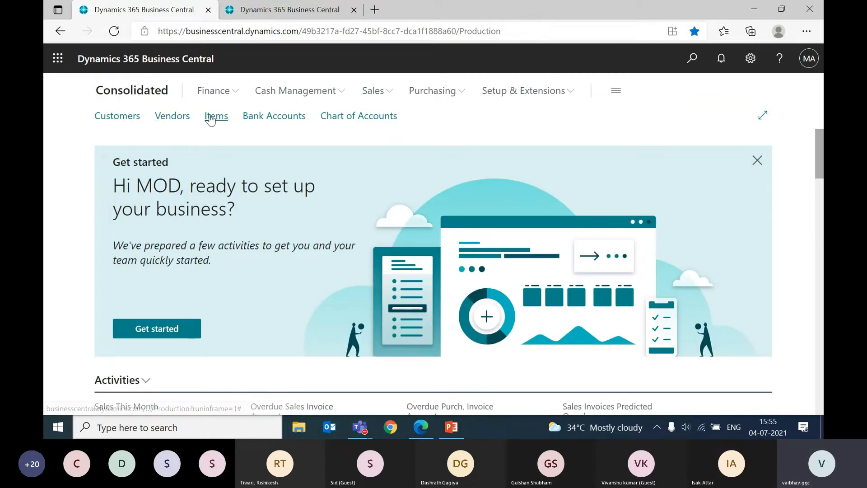
Step: Open the Consolidated company's Chart of Accounts and examine the Net Change and Balance columns for its accounts
{"action": "left_click", "coordinate": [219, 92]}
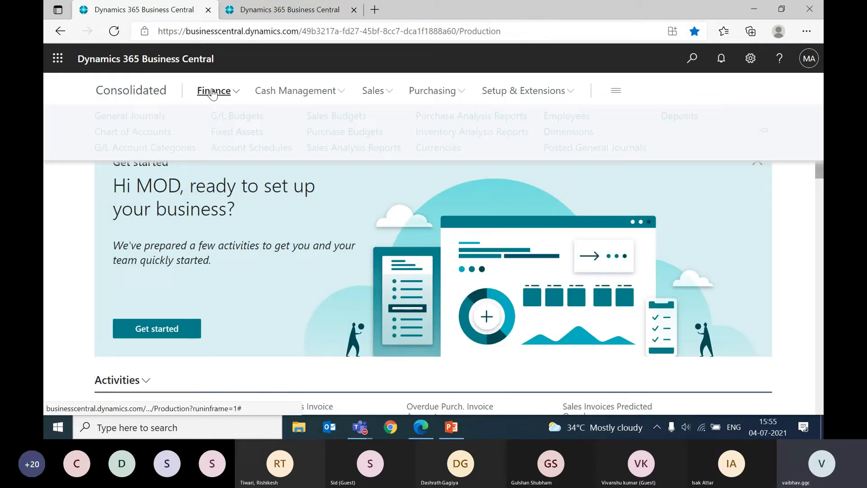
{"action": "left_click", "coordinate": [143, 133]}
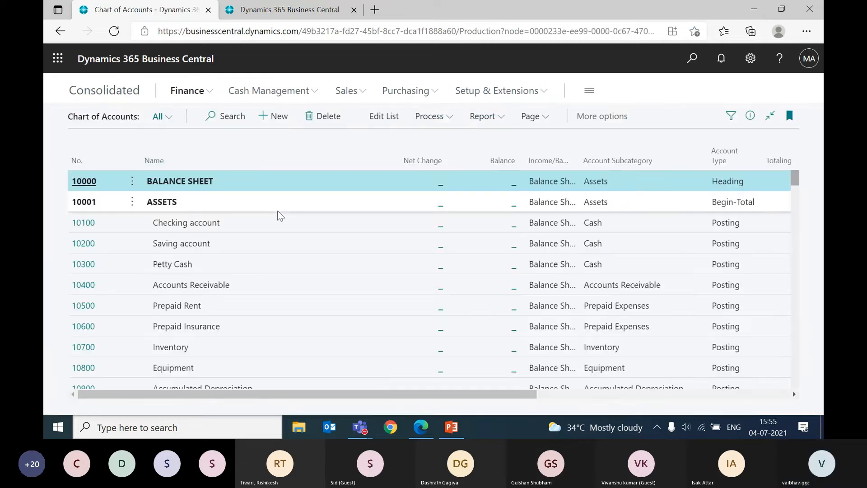
{"action": "scroll", "coordinate": [369, 263], "scroll_direction": "down", "scroll_amount": 5}
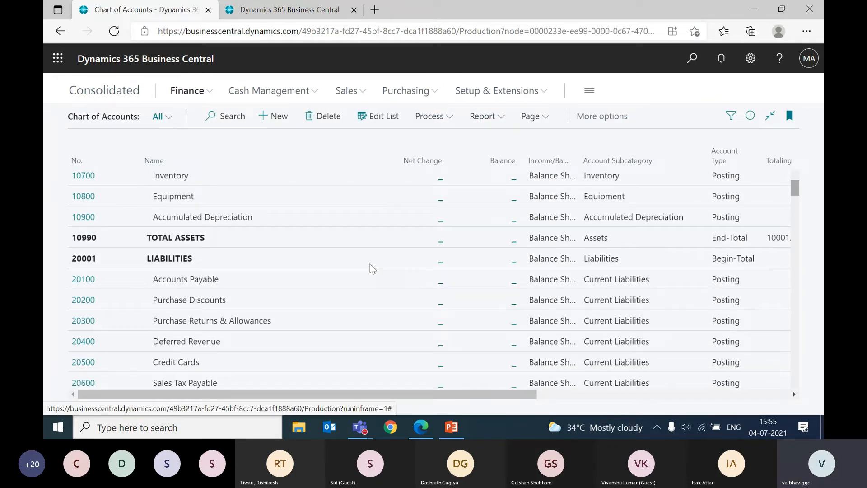
{"action": "scroll", "coordinate": [370, 263], "scroll_direction": "up", "scroll_amount": 5}
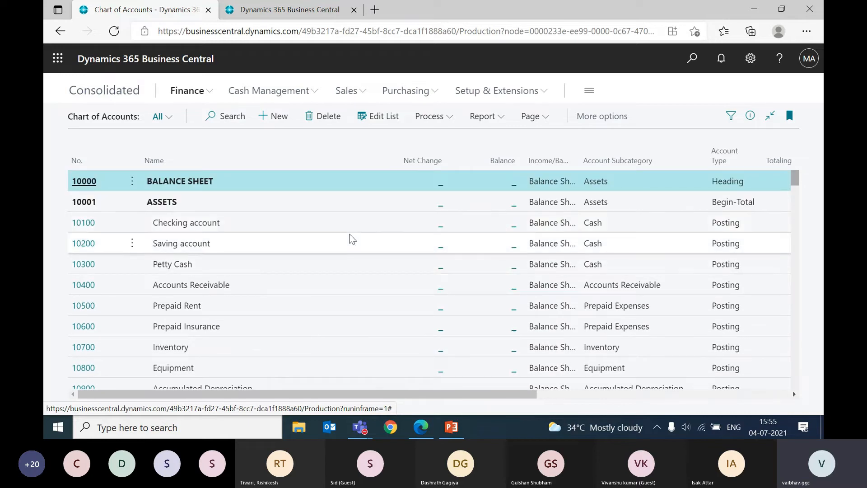
{"action": "scroll", "coordinate": [349, 234], "scroll_direction": "down", "scroll_amount": 2}
{"action": "scroll", "coordinate": [349, 233], "scroll_direction": "up", "scroll_amount": 2}
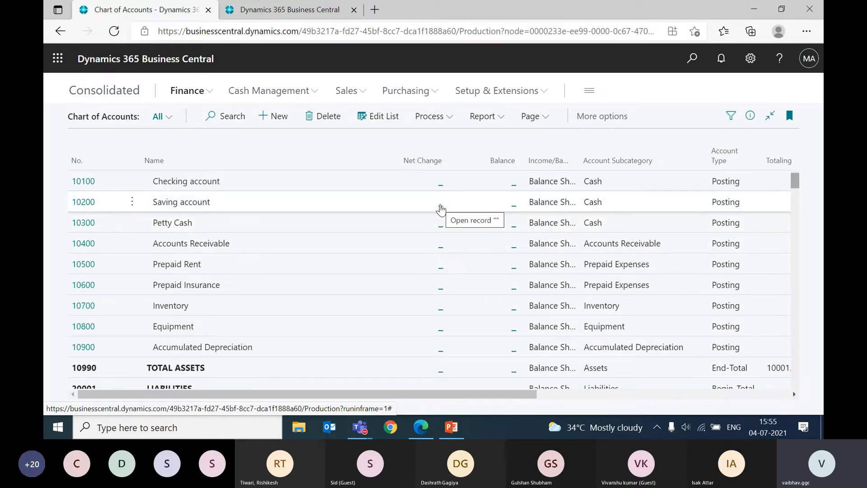
Step: View the ledger entries for account 10200, clear the G/L Account No. filter to check all accounts, and return to the Chart of Accounts
{"action": "left_click", "coordinate": [441, 207]}
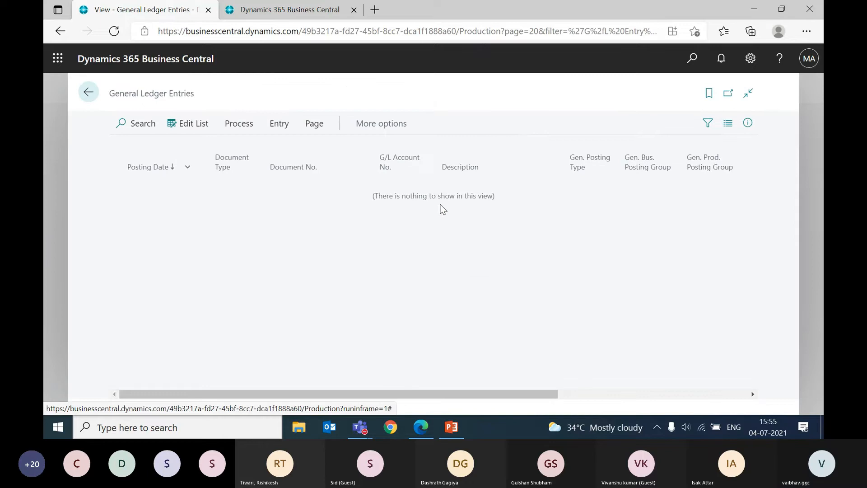
{"action": "left_click", "coordinate": [706, 126]}
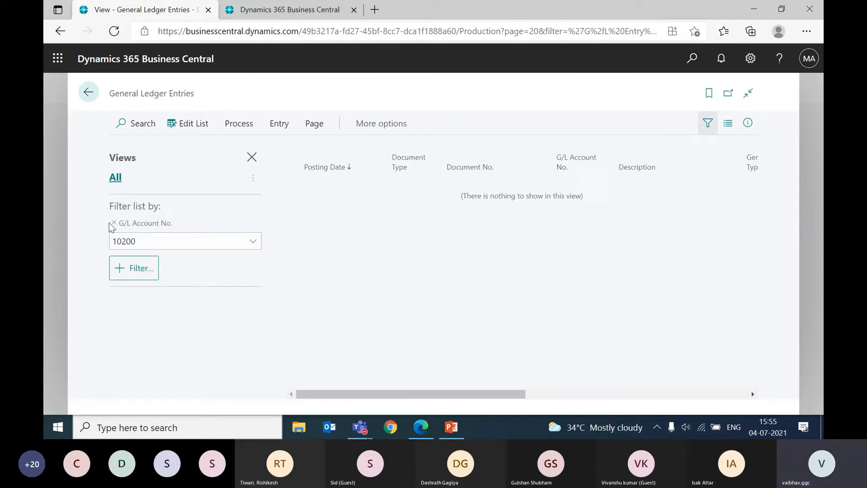
{"action": "left_click", "coordinate": [114, 223]}
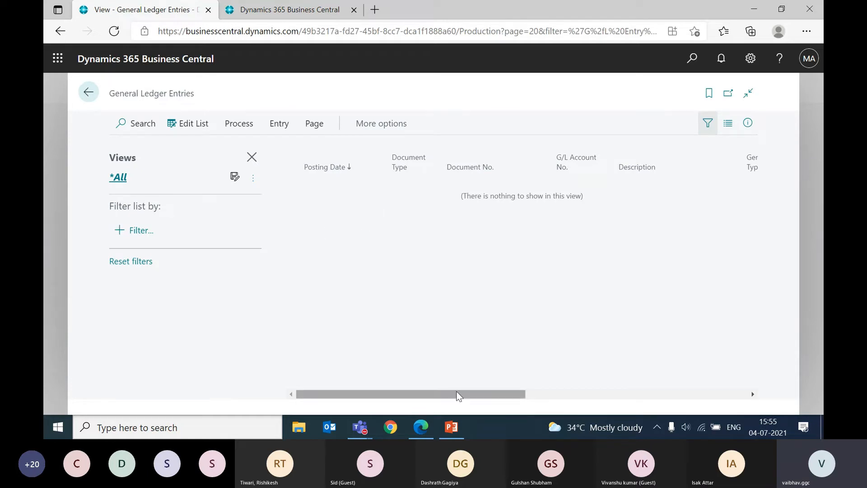
{"action": "left_click_drag", "start_coordinate": [462, 391], "coordinate": [360, 403]}
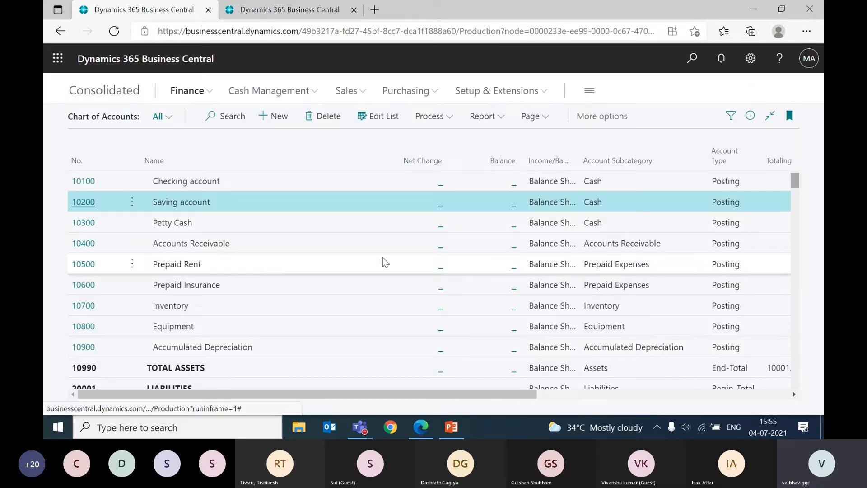
Step: Return to the Consolidated company's home page, search again for "business unit" and reopen the Business Units list
{"action": "left_click", "coordinate": [104, 91]}
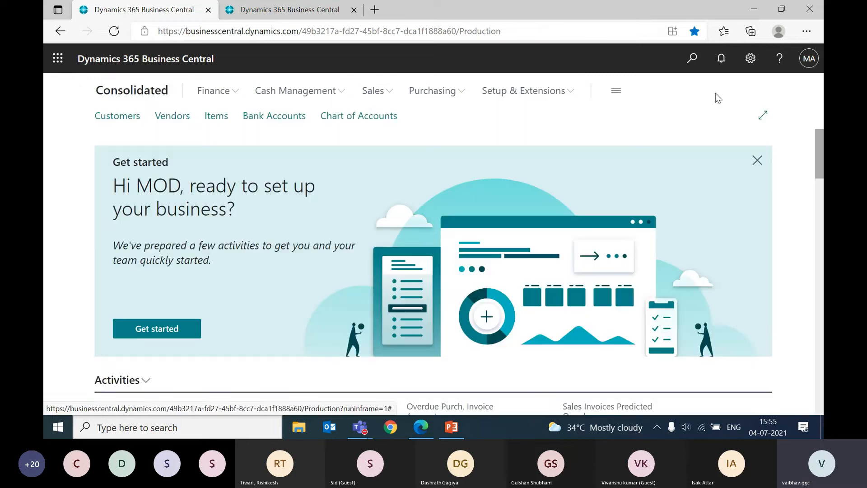
{"action": "left_click", "coordinate": [692, 60]}
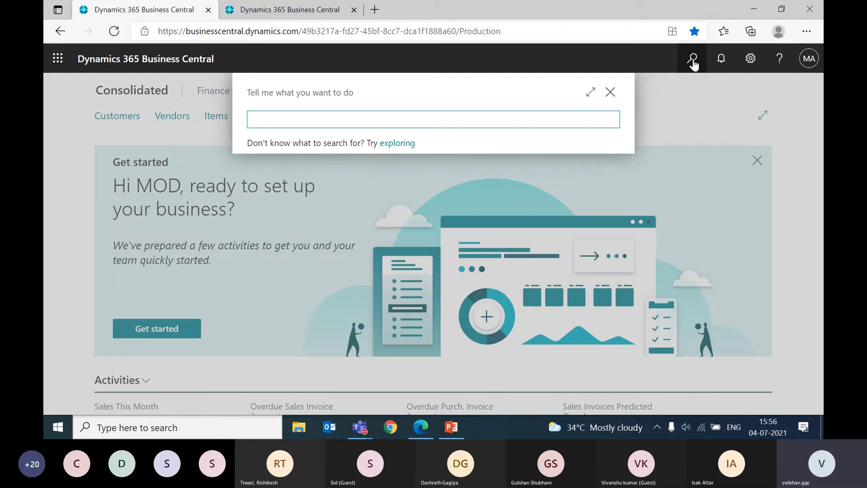
{"action": "type", "text": "d"}
{"action": "key", "text": "BackSpace"}
{"action": "type", "text": "business unit"}
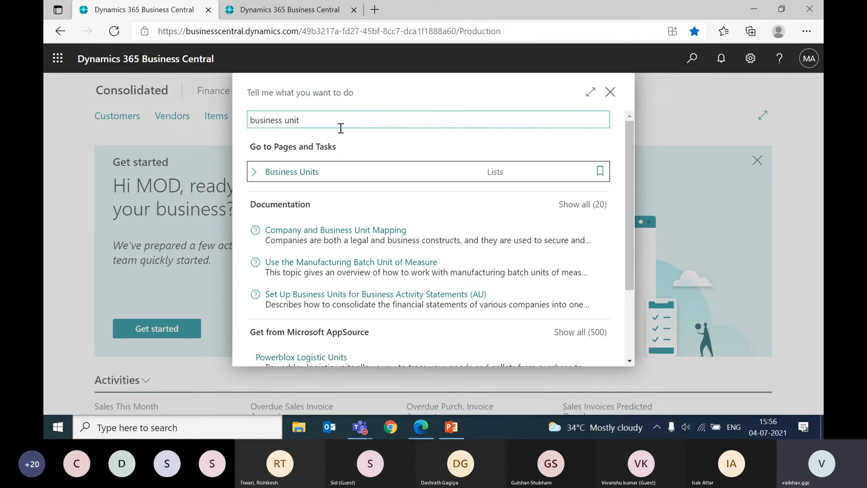
{"action": "left_click", "coordinate": [307, 171]}
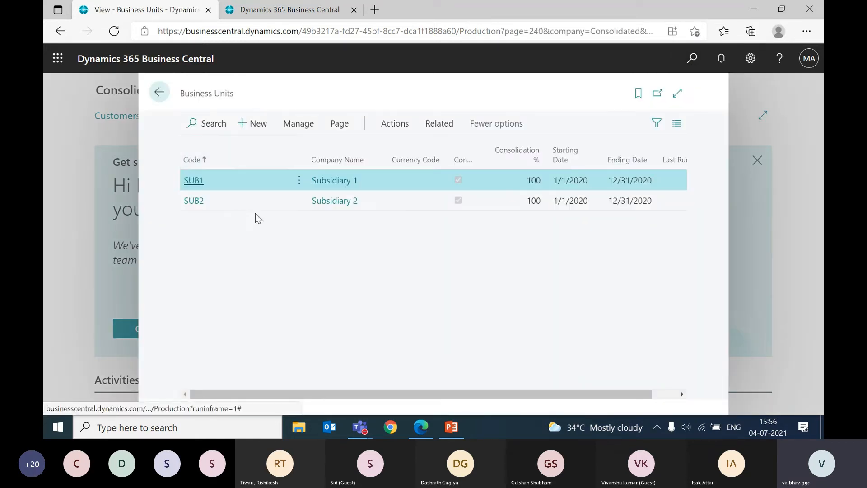
Step: Start the Test Database check for the business units and set its consolidation Starting Date to 1/1/2020
{"action": "left_click", "coordinate": [395, 124]}
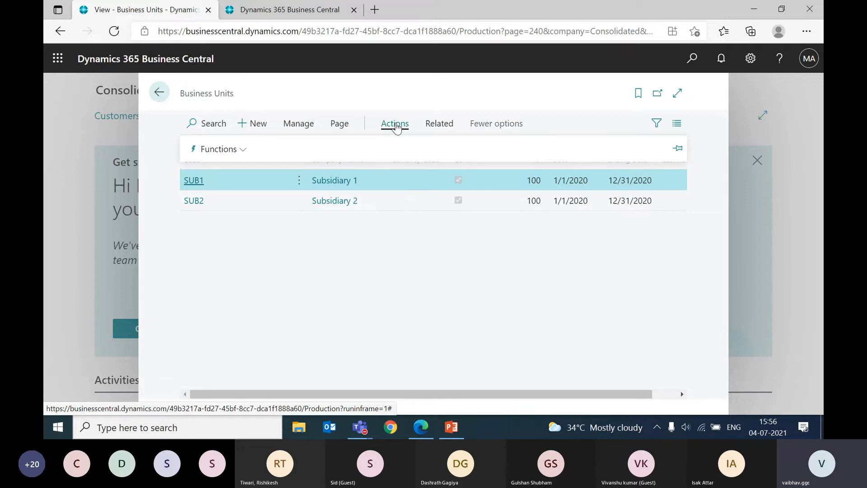
{"action": "left_click", "coordinate": [228, 155]}
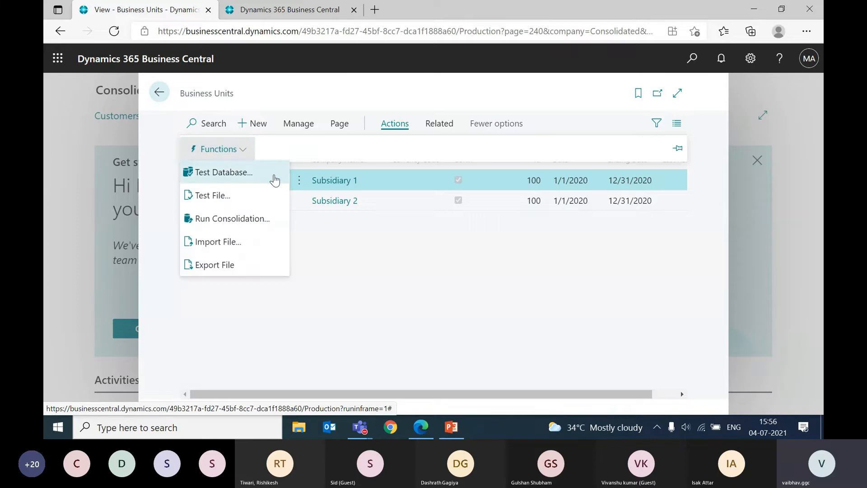
{"action": "left_click", "coordinate": [238, 172]}
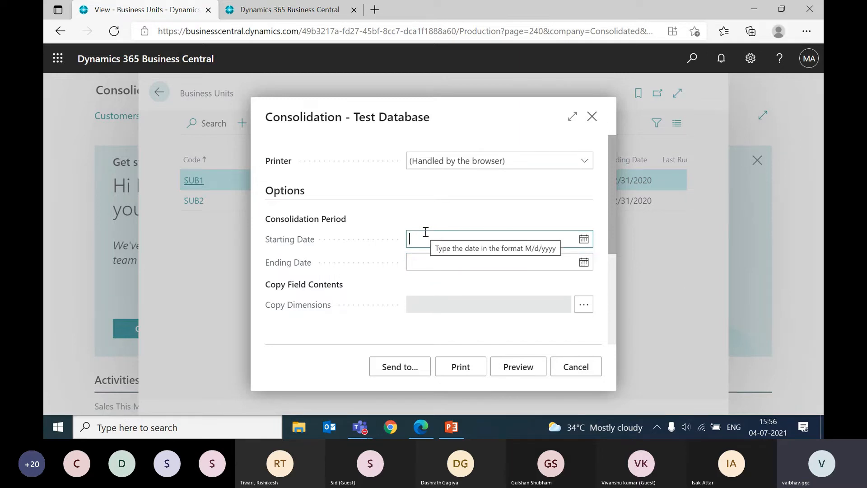
{"action": "left_click", "coordinate": [444, 237]}
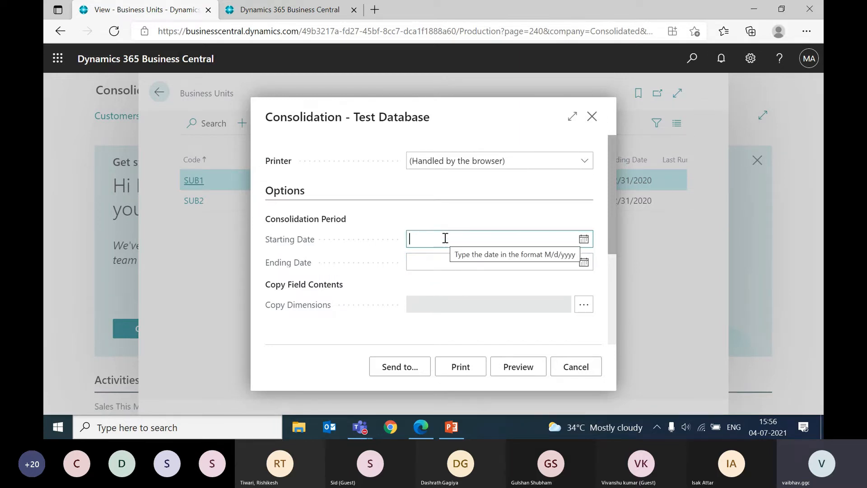
{"action": "type", "text": "01"}
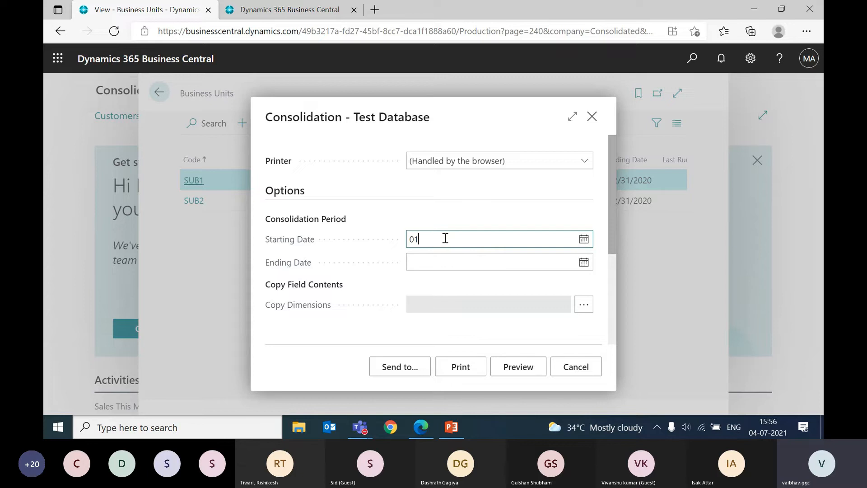
{"action": "type", "text": "01"}
{"action": "type", "text": "2020"}
{"action": "key", "text": "Tab"}
{"action": "type", "text": "01"}
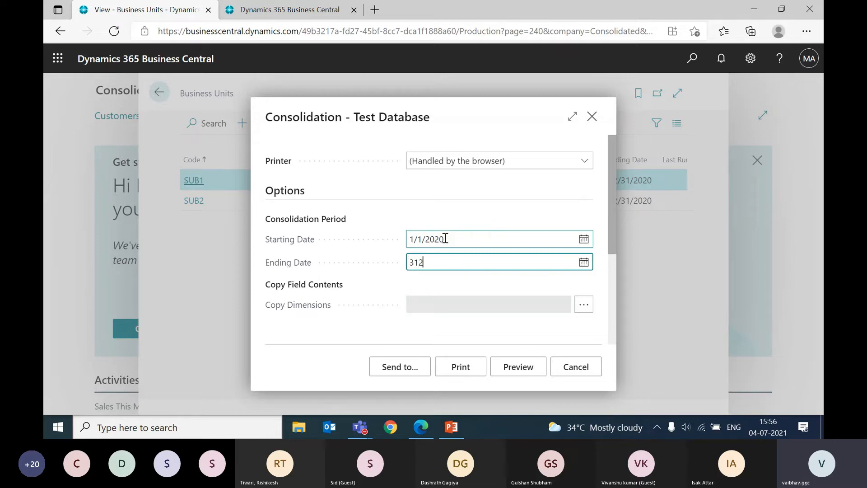
Step: Set the test's Ending Date to 12/31/2020, leave the business unit filter empty, and preview the report
{"action": "key", "text": "BackSpace"}
{"action": "key", "text": "BackSpace"}
{"action": "type", "text": "123120"}
{"action": "key", "text": "Tab"}
{"action": "scroll", "coordinate": [454, 302], "scroll_direction": "down", "scroll_amount": 1}
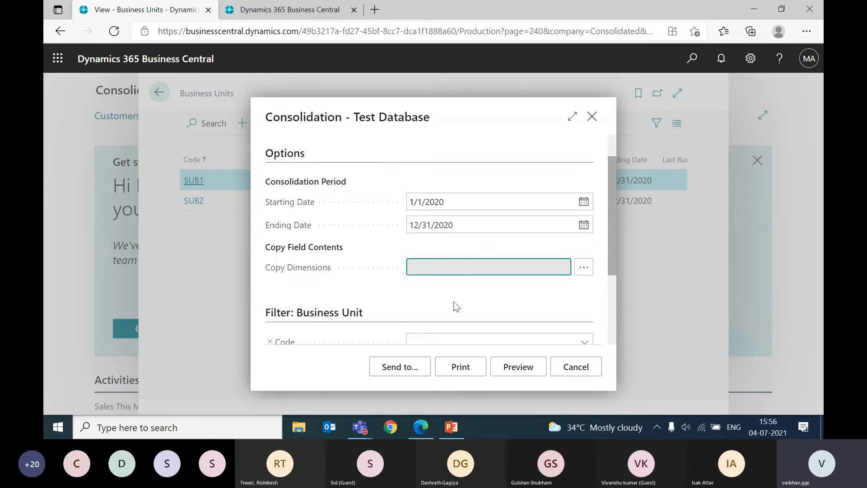
{"action": "scroll", "coordinate": [469, 315], "scroll_direction": "down", "scroll_amount": 1}
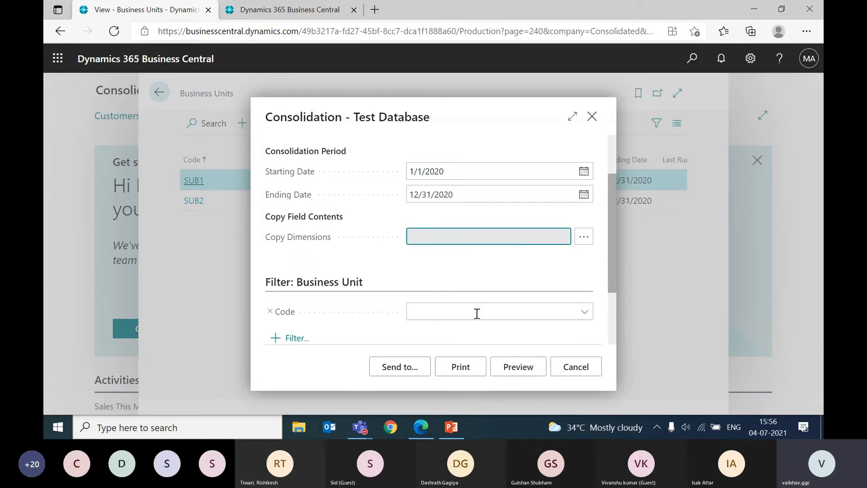
{"action": "left_click", "coordinate": [515, 365]}
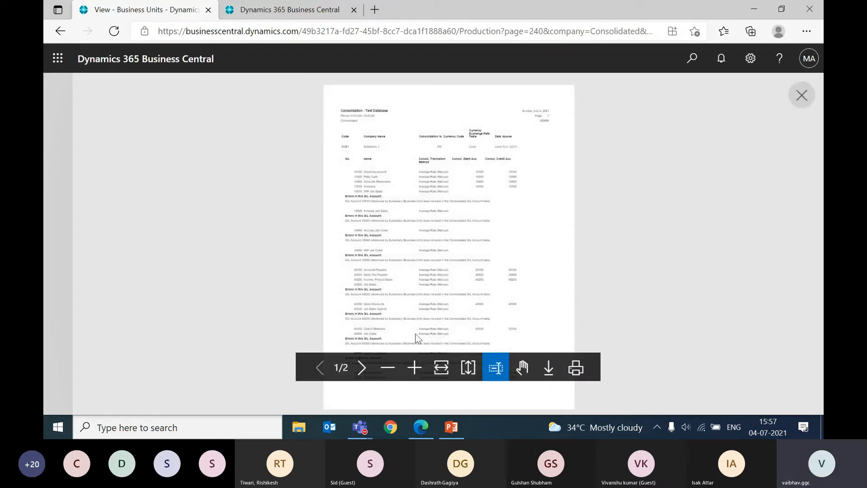
Step: Fit the Consolidation - Test Database report to the page width and examine the account lines for SUB1
{"action": "left_click", "coordinate": [441, 367]}
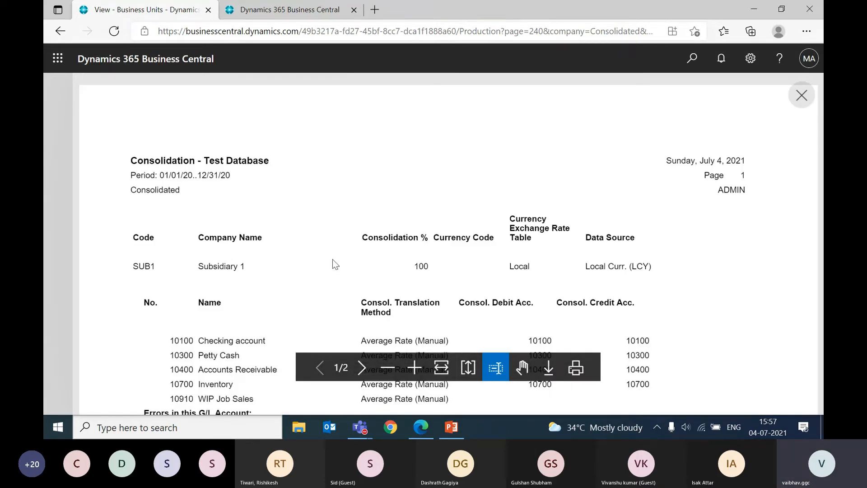
{"action": "scroll", "coordinate": [332, 264], "scroll_direction": "down", "scroll_amount": 10}
{"action": "scroll", "coordinate": [332, 264], "scroll_direction": "up", "scroll_amount": 9}
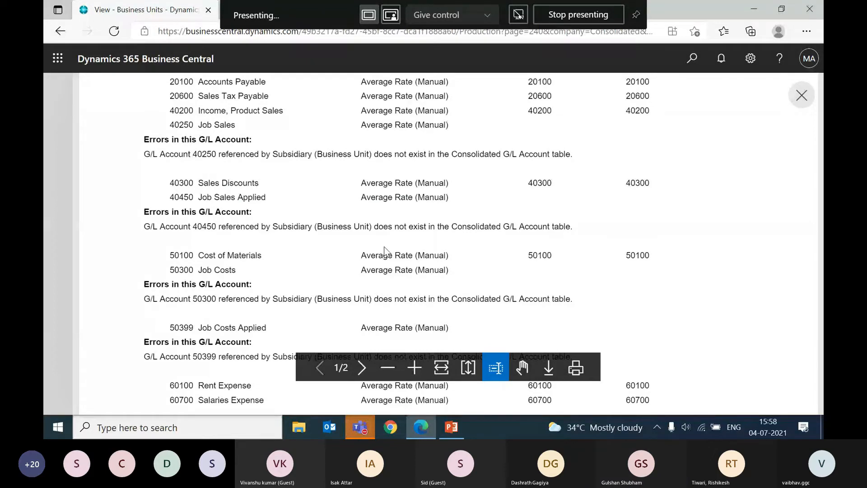
{"action": "scroll", "coordinate": [384, 251], "scroll_direction": "down", "scroll_amount": 6}
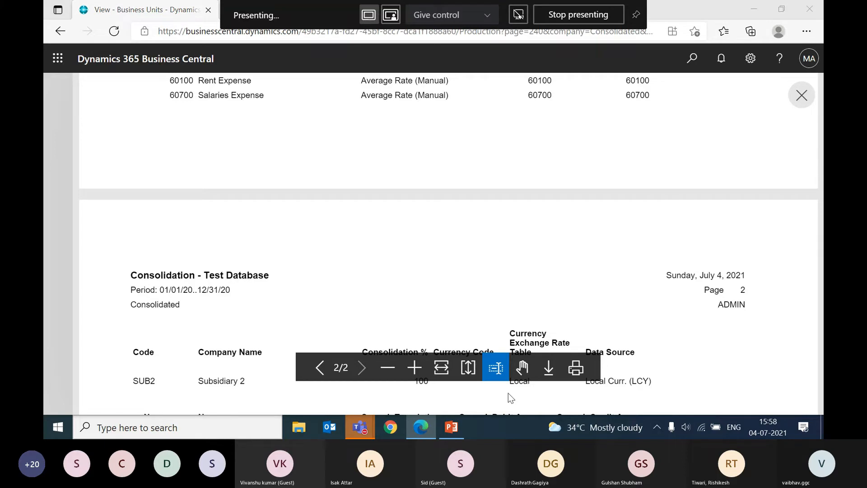
{"action": "key", "text": "alt+Tab"}
{"action": "key", "text": "ctrl+shift+m"}
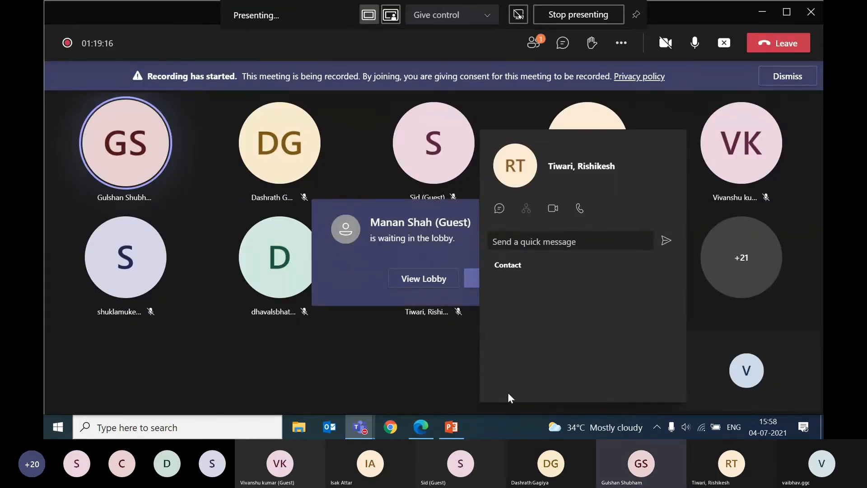
{"action": "key", "text": "alt+Tab"}
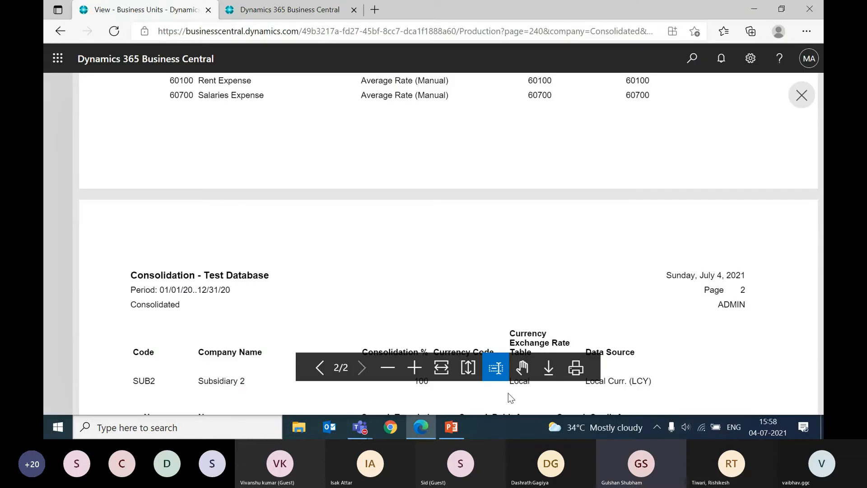
Step: Examine the G/L account errors and consolidation accounts for SUB1 and SUB2 in the report, and close the preview and test request
{"action": "scroll", "coordinate": [472, 327], "scroll_direction": "up", "scroll_amount": 5}
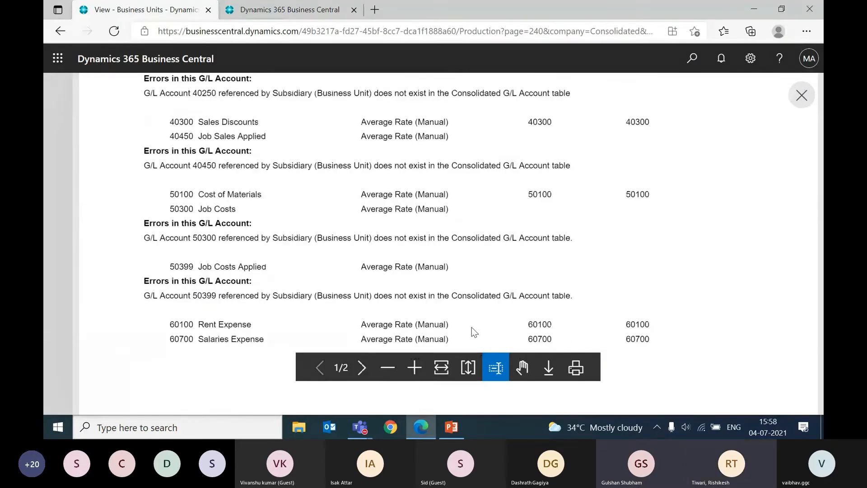
{"action": "scroll", "coordinate": [471, 327], "scroll_direction": "down", "scroll_amount": 4}
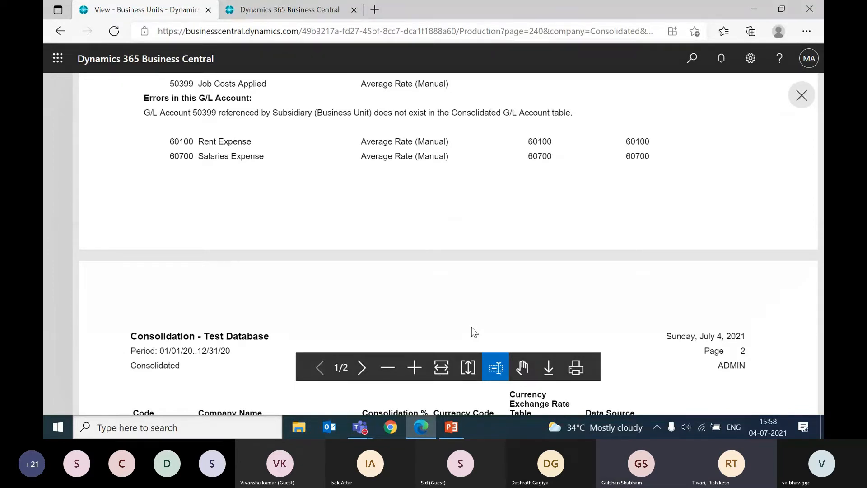
{"action": "scroll", "coordinate": [471, 327], "scroll_direction": "down", "scroll_amount": 5}
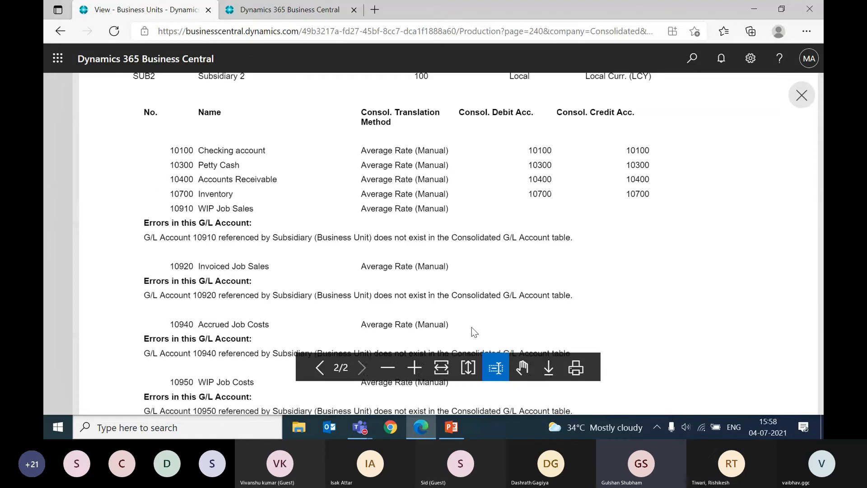
{"action": "scroll", "coordinate": [471, 328], "scroll_direction": "up", "scroll_amount": 10}
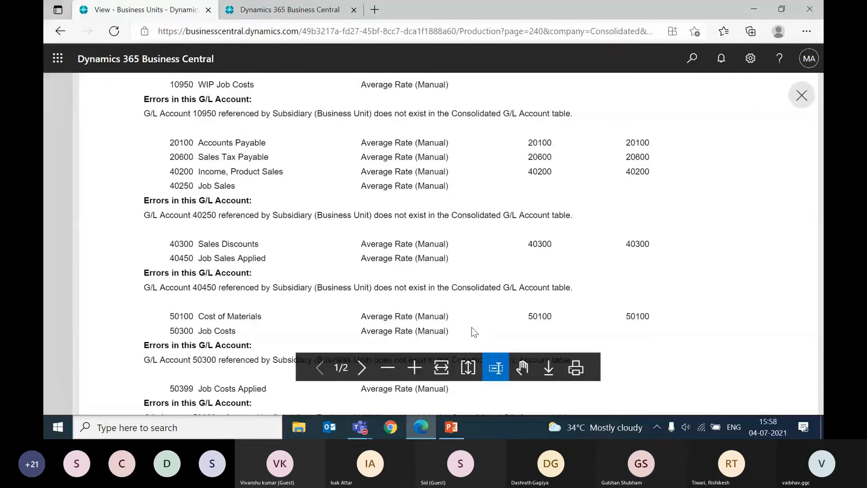
{"action": "scroll", "coordinate": [471, 327], "scroll_direction": "up", "scroll_amount": 5}
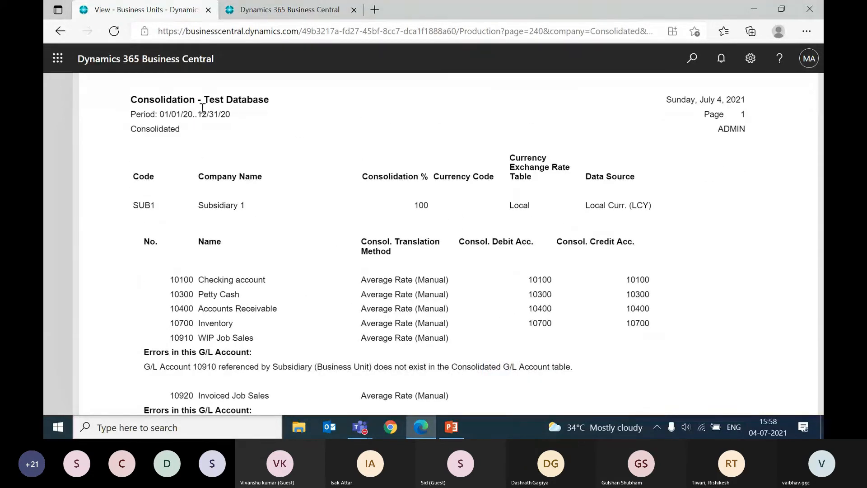
{"action": "scroll", "coordinate": [265, 207], "scroll_direction": "down", "scroll_amount": 6}
{"action": "scroll", "coordinate": [265, 207], "scroll_direction": "up", "scroll_amount": 8}
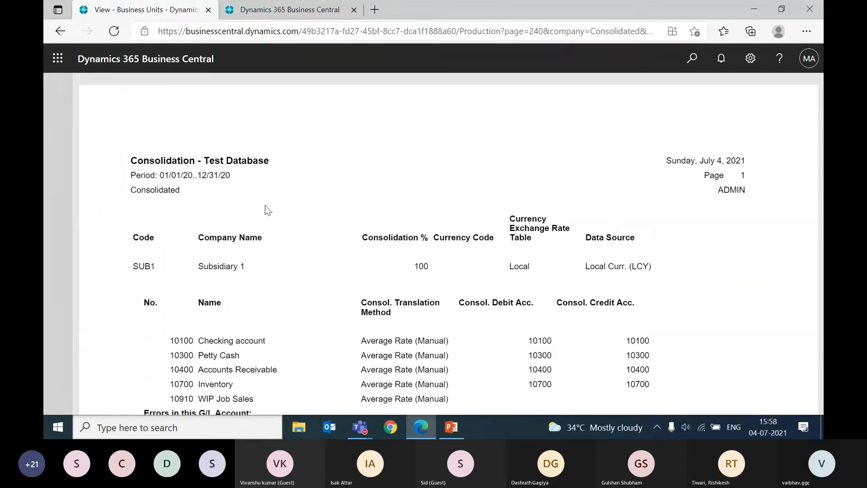
{"action": "scroll", "coordinate": [265, 205], "scroll_direction": "down", "scroll_amount": 6}
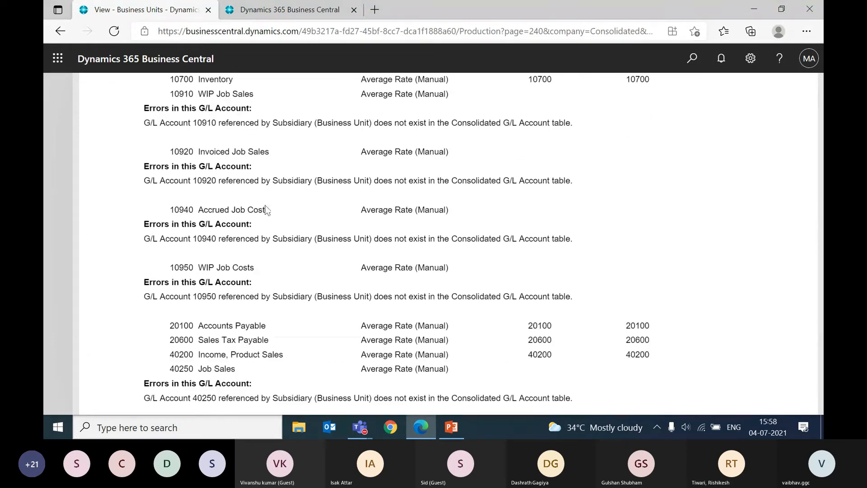
{"action": "scroll", "coordinate": [266, 204], "scroll_direction": "down", "scroll_amount": 6}
{"action": "scroll", "coordinate": [266, 209], "scroll_direction": "down", "scroll_amount": 3}
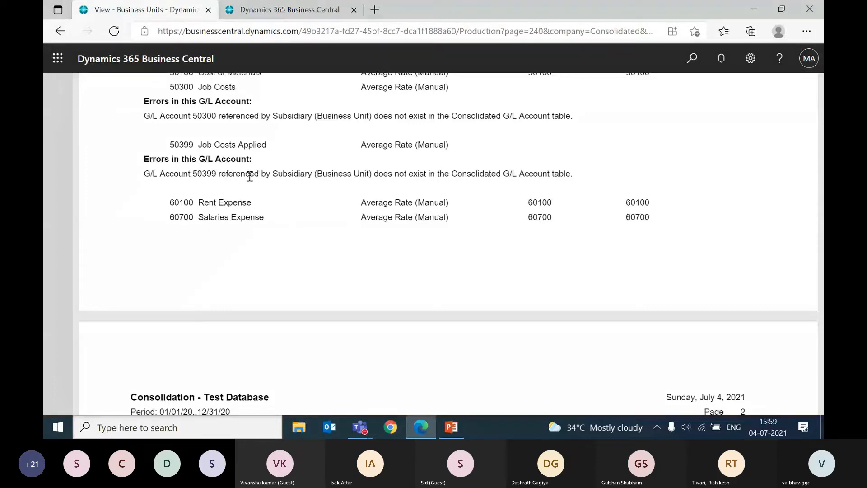
{"action": "scroll", "coordinate": [250, 176], "scroll_direction": "up", "scroll_amount": 2}
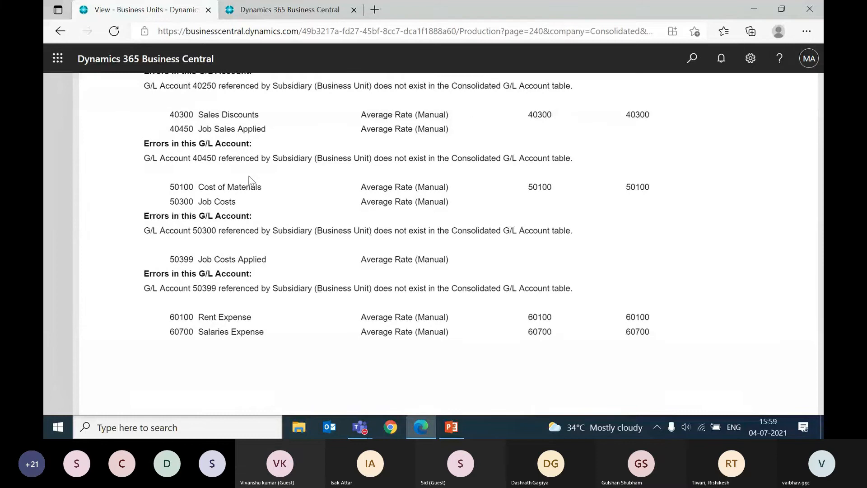
{"action": "scroll", "coordinate": [249, 176], "scroll_direction": "up", "scroll_amount": 10}
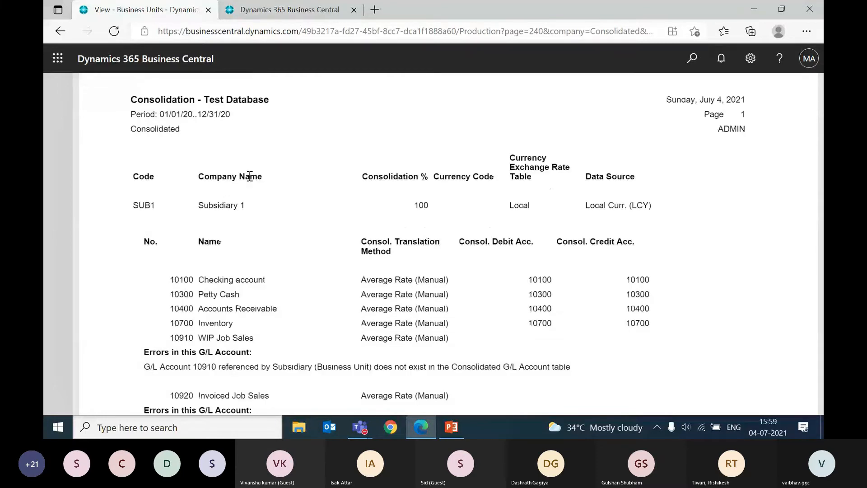
{"action": "scroll", "coordinate": [467, 258], "scroll_direction": "down", "scroll_amount": 5}
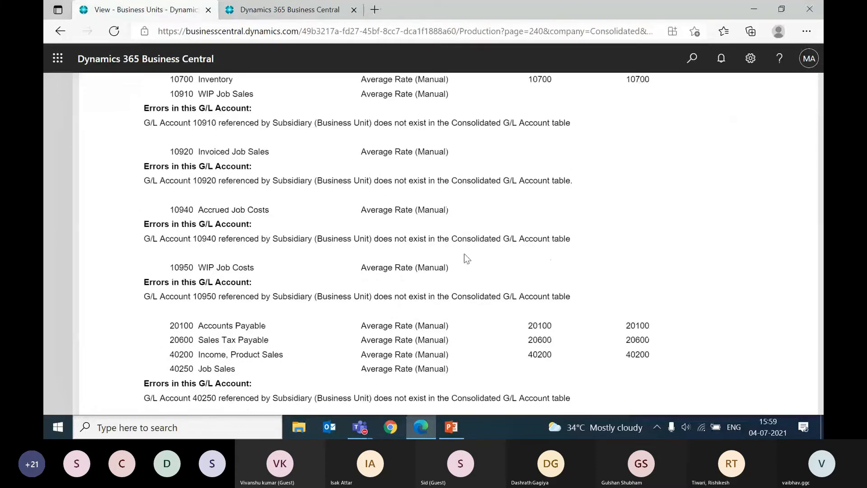
{"action": "scroll", "coordinate": [525, 301], "scroll_direction": "up", "scroll_amount": 7}
{"action": "scroll", "coordinate": [386, 283], "scroll_direction": "down", "scroll_amount": 12}
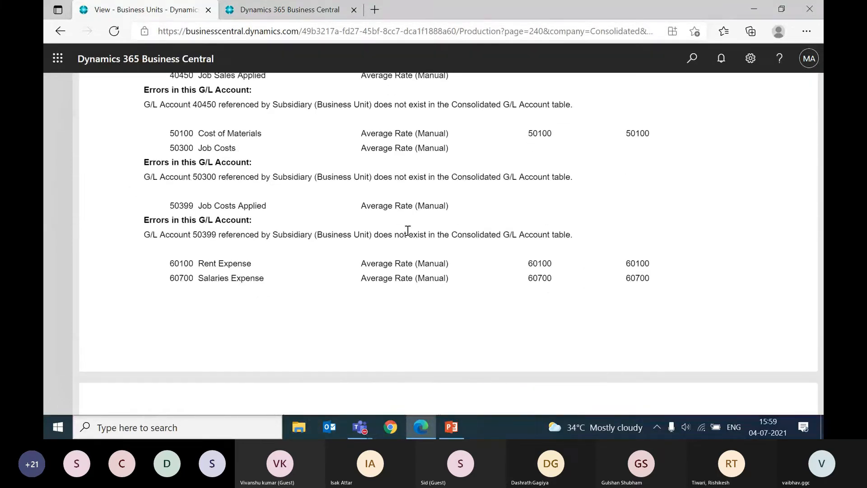
{"action": "left_click", "coordinate": [813, 102]}
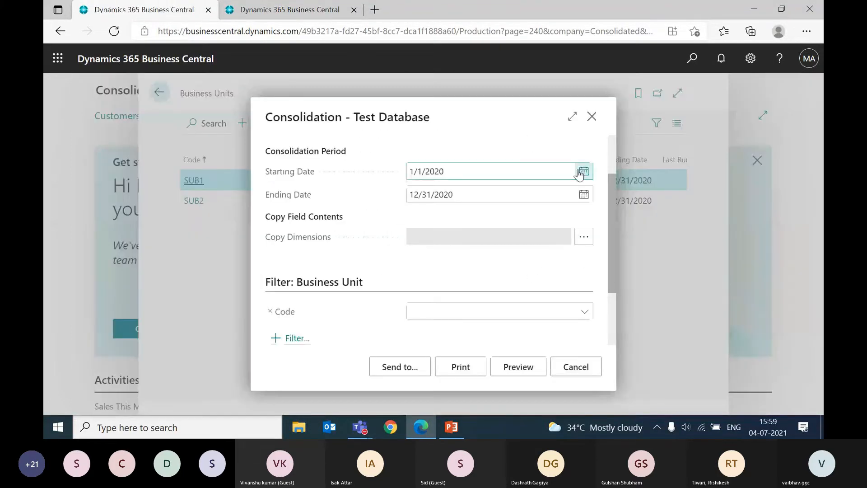
{"action": "left_click", "coordinate": [592, 117]}
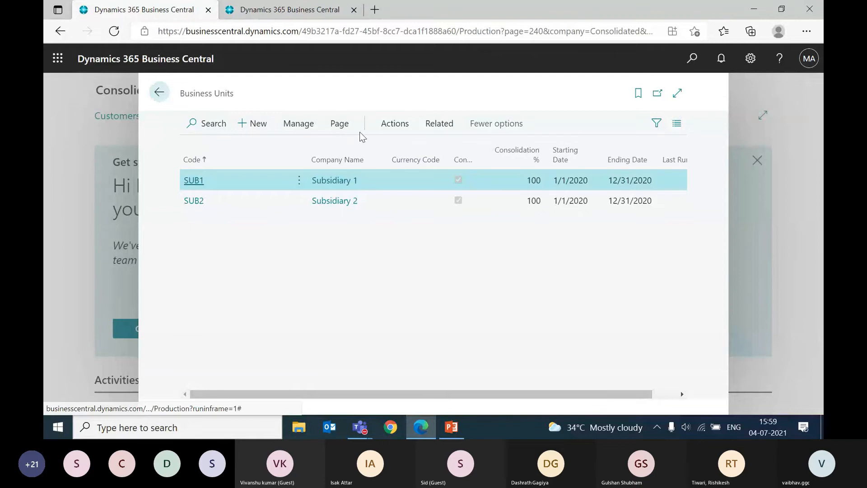
Step: Start Run Consolidation for the business units and set the consolidation Starting Date to 1/1/2020
{"action": "left_click", "coordinate": [393, 127]}
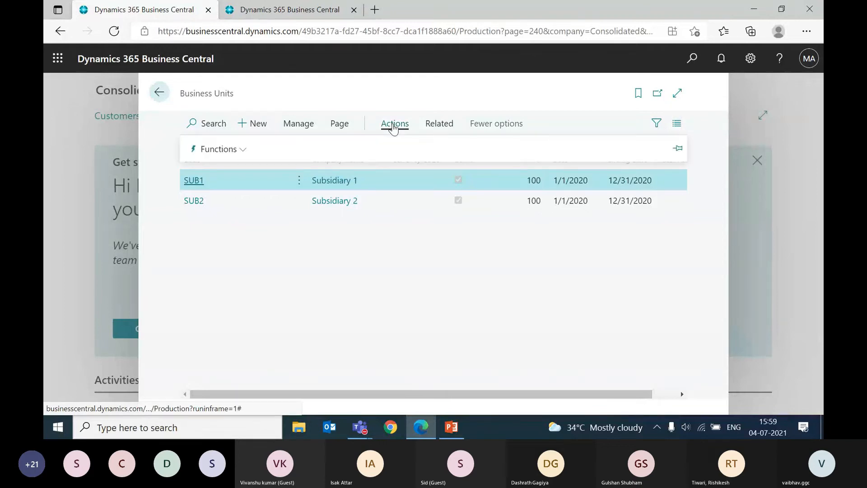
{"action": "left_click", "coordinate": [239, 158]}
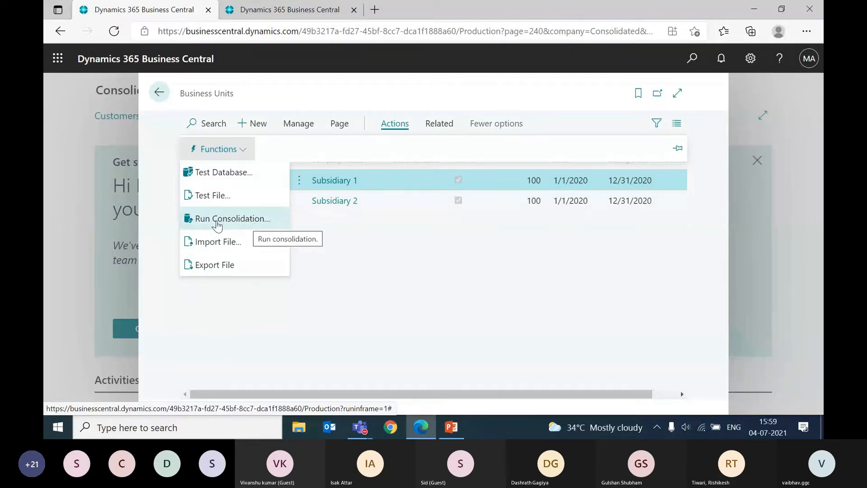
{"action": "left_click", "coordinate": [269, 221]}
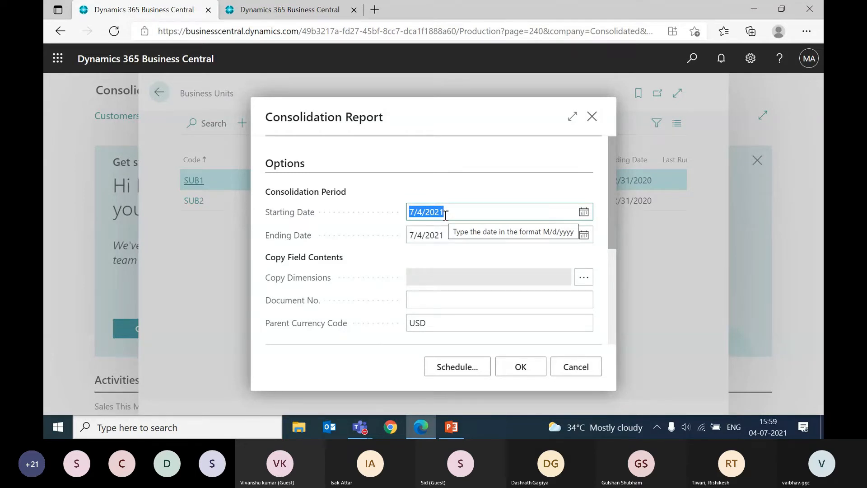
{"action": "type", "text": "01012020"}
{"action": "key", "text": "Tab"}
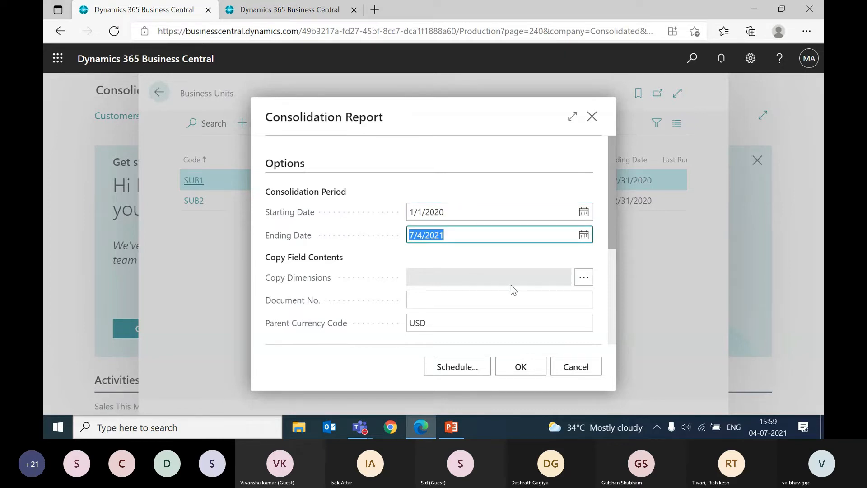
Step: Set the Ending Date of the consolidation period to 12/31/20
{"action": "type", "text": "3112"}
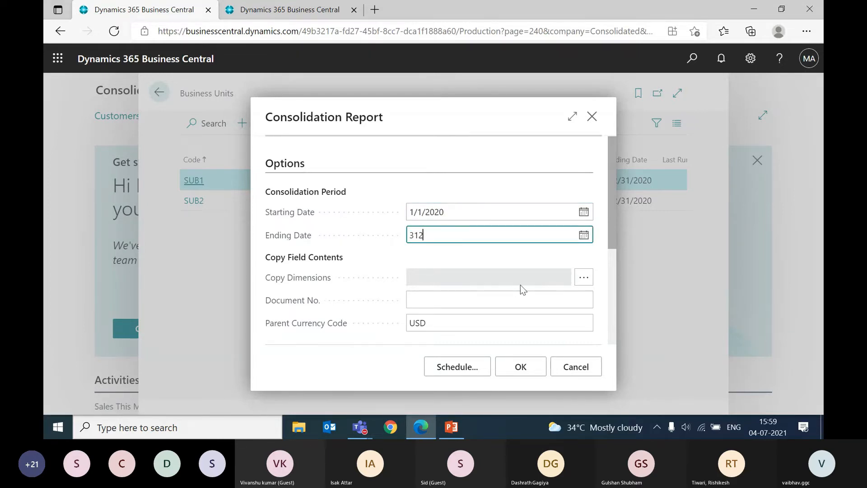
{"action": "type", "text": "20"}
{"action": "key", "text": "Tab"}
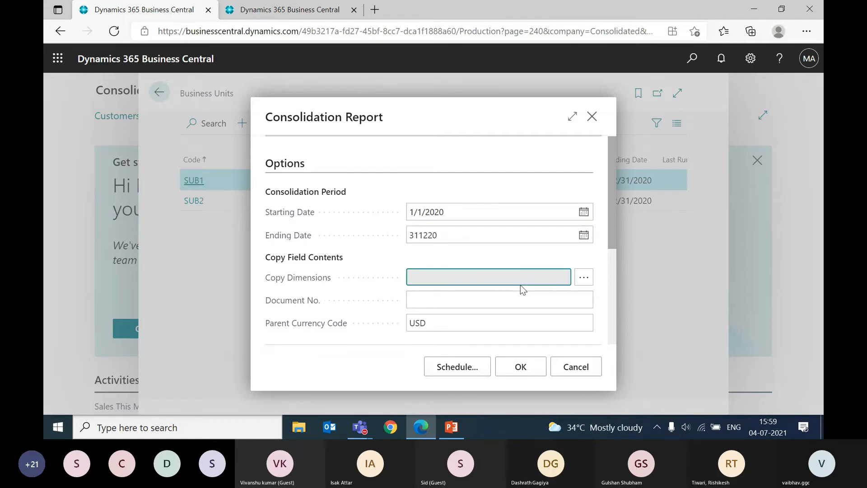
{"action": "left_click", "coordinate": [463, 247]}
{"action": "type", "text": "12/31/20"}
{"action": "key", "text": "Tab"}
Step: Clear the Parent Currency Code in the Consolidation Report options
{"action": "left_click_drag", "start_coordinate": [611, 228], "coordinate": [602, 304]}
{"action": "left_click", "coordinate": [432, 192]}
{"action": "key", "text": "BackSpace"}
{"action": "key", "text": "Tab"}
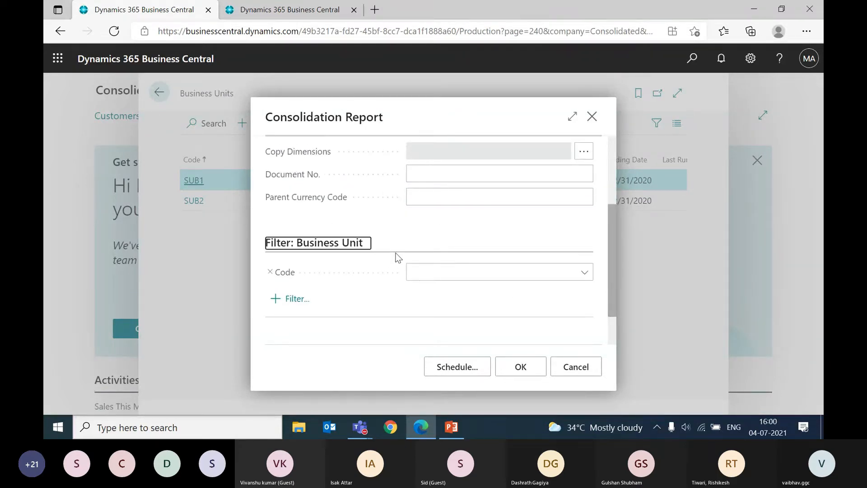
Step: Set the Document No. of the consolidation to CONSOLIDATION2020
{"action": "scroll", "coordinate": [396, 254], "scroll_direction": "up", "scroll_amount": 2}
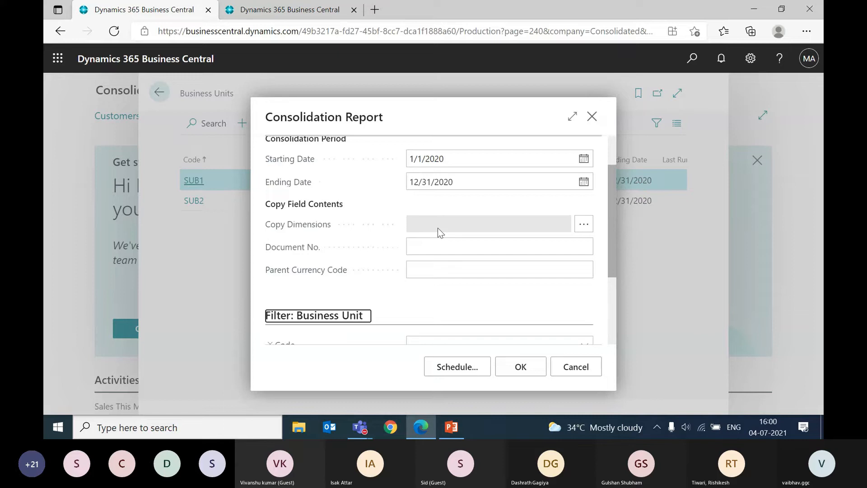
{"action": "scroll", "coordinate": [438, 228], "scroll_direction": "up", "scroll_amount": 1}
{"action": "left_click", "coordinate": [434, 269]}
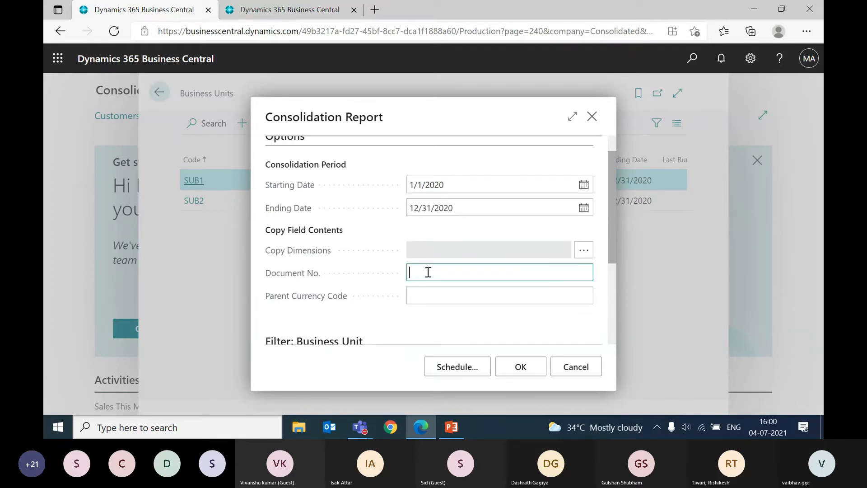
{"action": "type", "text": "Consolidation2020"}
{"action": "key", "text": "Tab"}
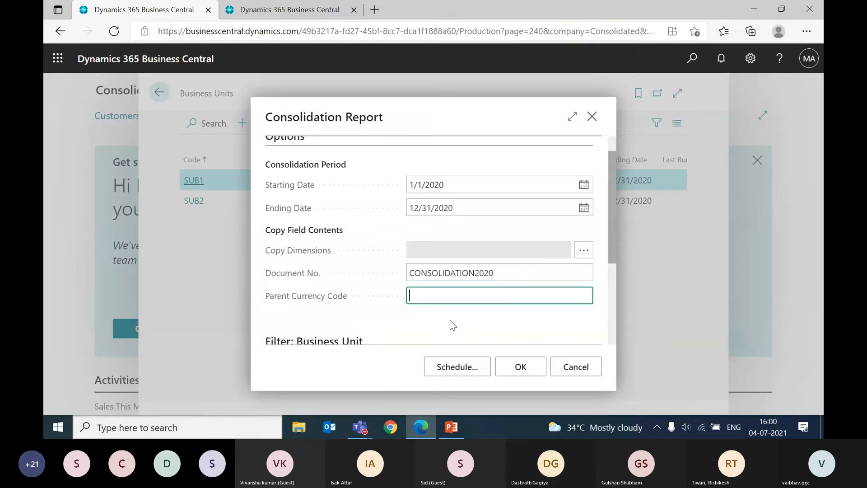
Step: Run the consolidation and confirm its period, dismissing the Consolidated Trial Balance requests and closing the Business Units list
{"action": "scroll", "coordinate": [451, 324], "scroll_direction": "down", "scroll_amount": 1}
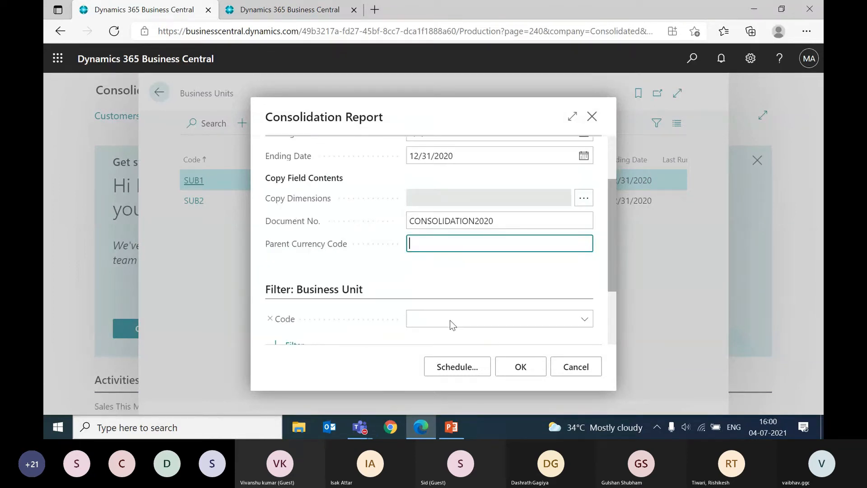
{"action": "left_click", "coordinate": [520, 368]}
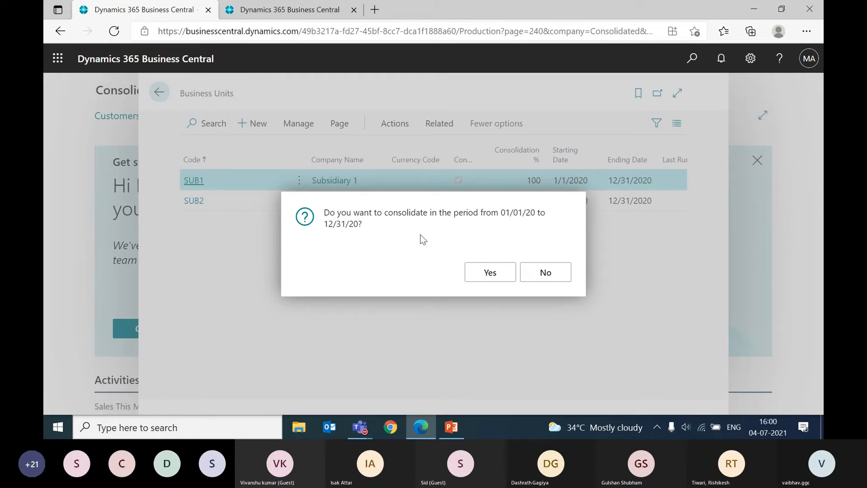
{"action": "left_click", "coordinate": [491, 272]}
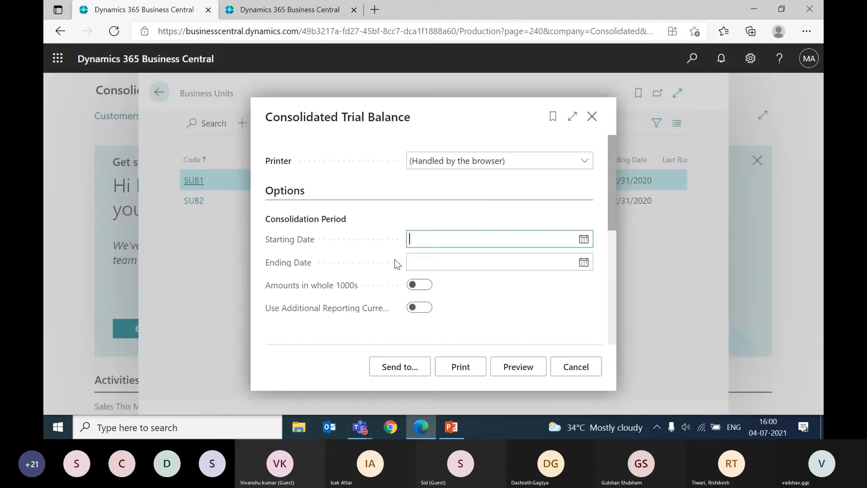
{"action": "left_click", "coordinate": [569, 368]}
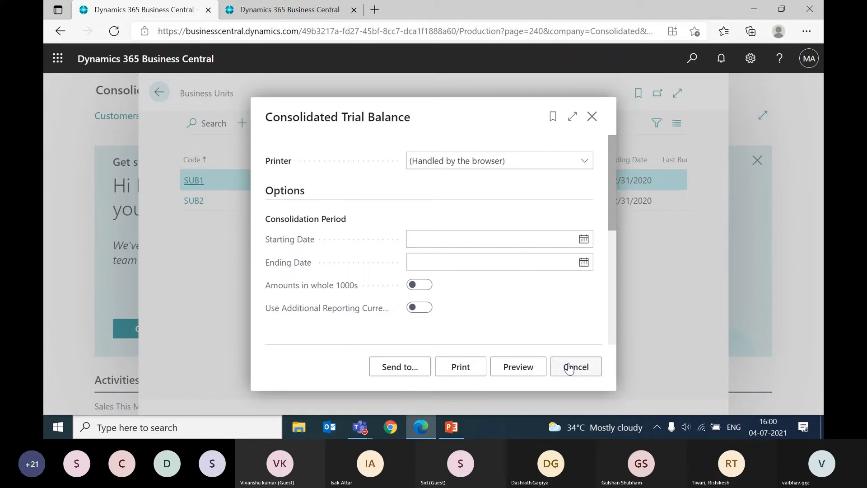
{"action": "left_click", "coordinate": [568, 369]}
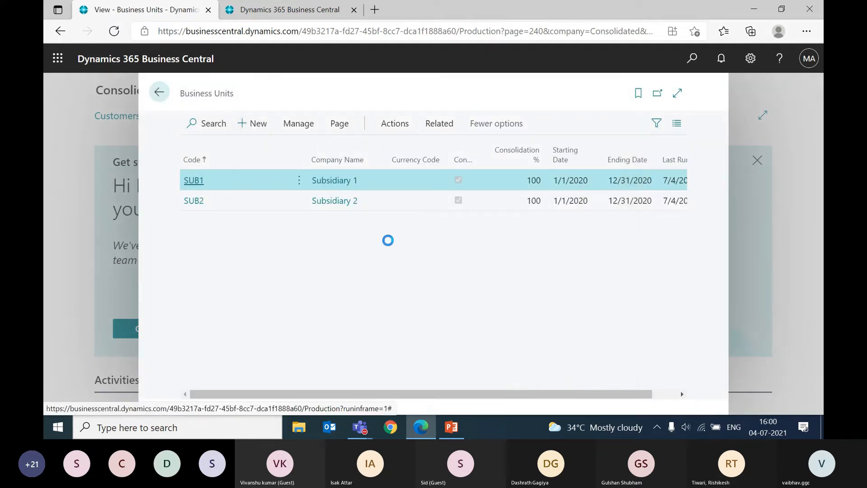
{"action": "key", "text": "Escape"}
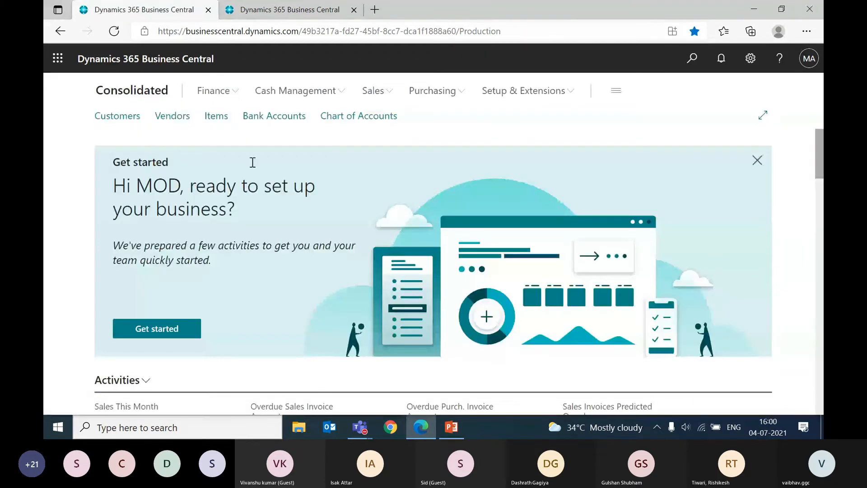
Step: Open the Consolidated company's Chart of Accounts and review the net changes and balances of the asset, liability and income accounts
{"action": "left_click", "coordinate": [217, 91]}
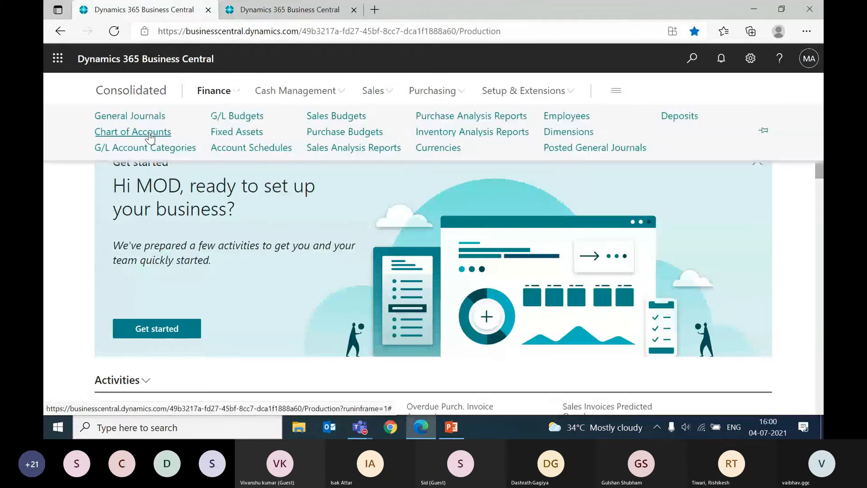
{"action": "left_click", "coordinate": [150, 132]}
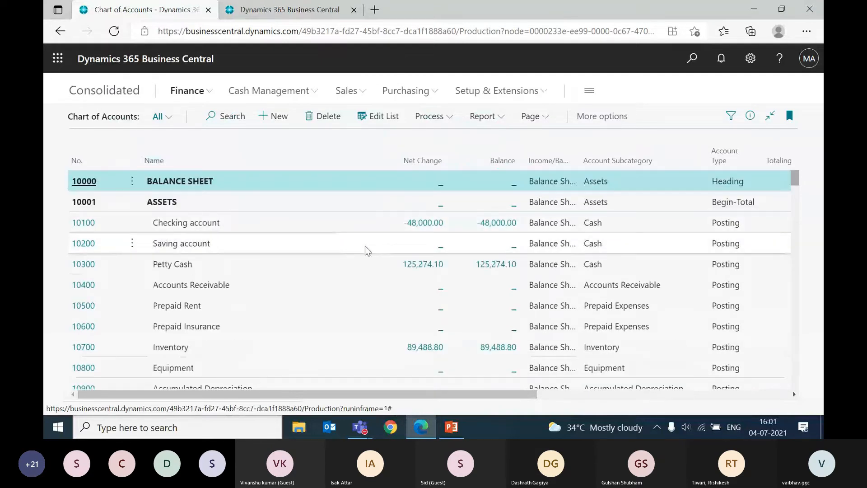
{"action": "scroll", "coordinate": [366, 248], "scroll_direction": "down", "scroll_amount": 3}
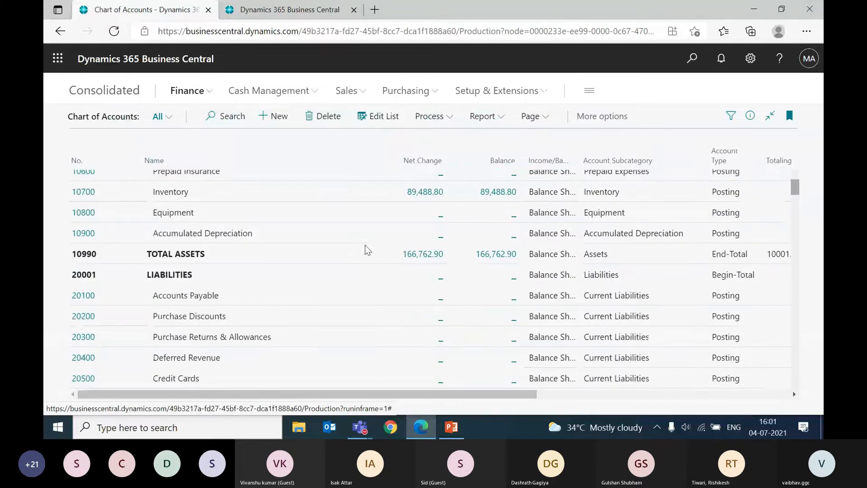
{"action": "scroll", "coordinate": [366, 247], "scroll_direction": "down", "scroll_amount": 10}
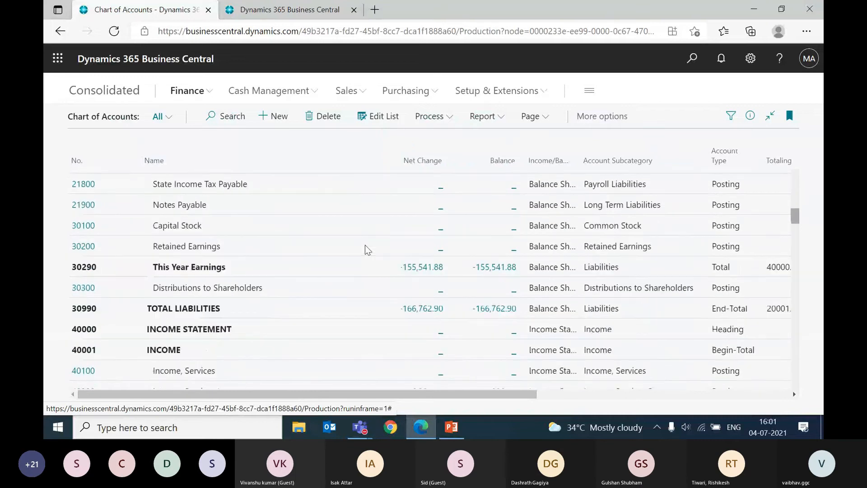
{"action": "scroll", "coordinate": [365, 245], "scroll_direction": "up", "scroll_amount": 13}
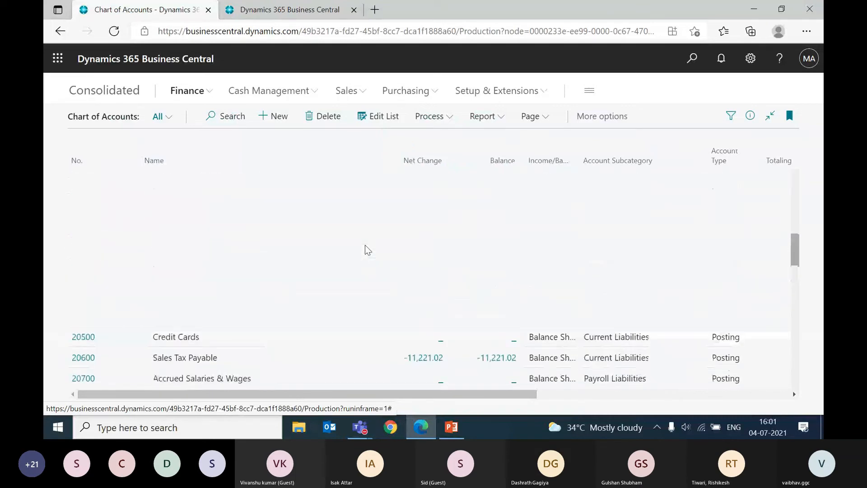
{"action": "scroll", "coordinate": [365, 245], "scroll_direction": "down", "scroll_amount": 3}
{"action": "scroll", "coordinate": [364, 245], "scroll_direction": "down", "scroll_amount": 5}
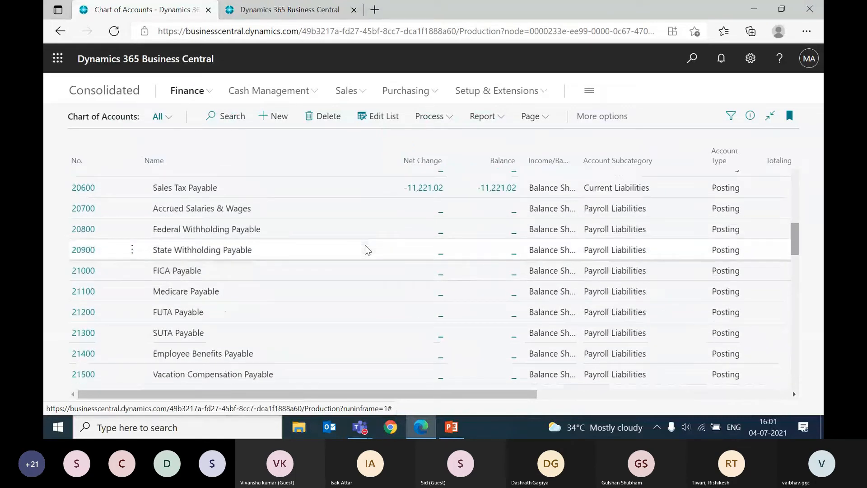
{"action": "scroll", "coordinate": [365, 245], "scroll_direction": "down", "scroll_amount": 8}
{"action": "scroll", "coordinate": [365, 245], "scroll_direction": "up", "scroll_amount": 15}
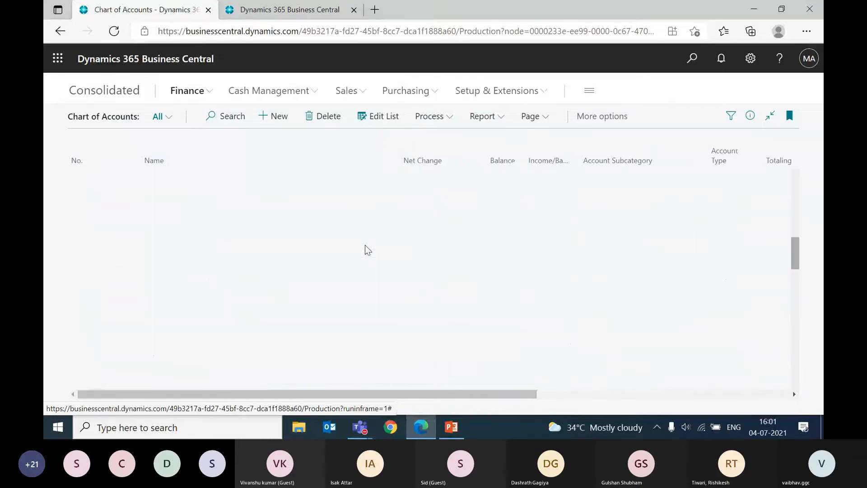
{"action": "scroll", "coordinate": [364, 245], "scroll_direction": "up", "scroll_amount": 3}
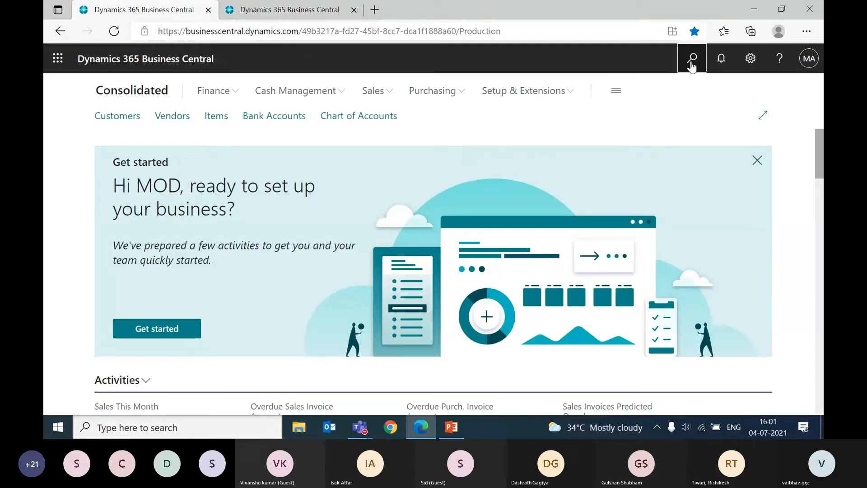
Step: Search for the consolidated trial balance reports and open Consolidated Trial Balance (4)
{"action": "left_click", "coordinate": [690, 63]}
{"action": "type", "text": "consolidated tr"}
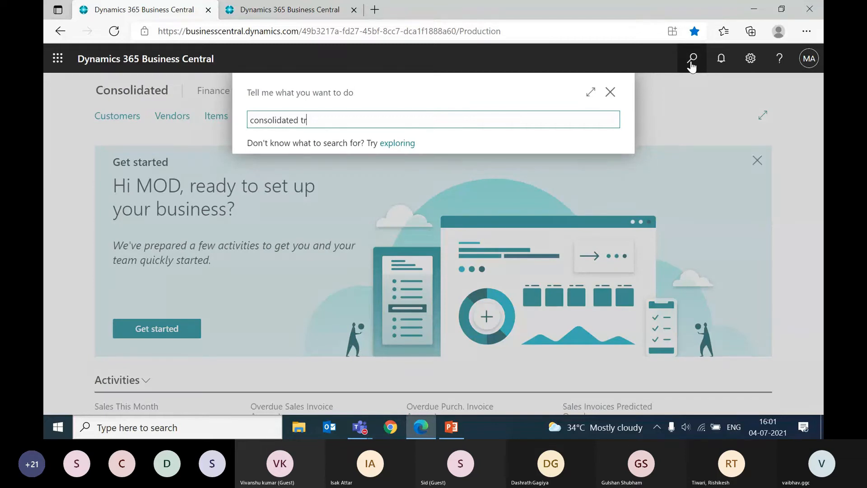
{"action": "type", "text": "ial balanc"}
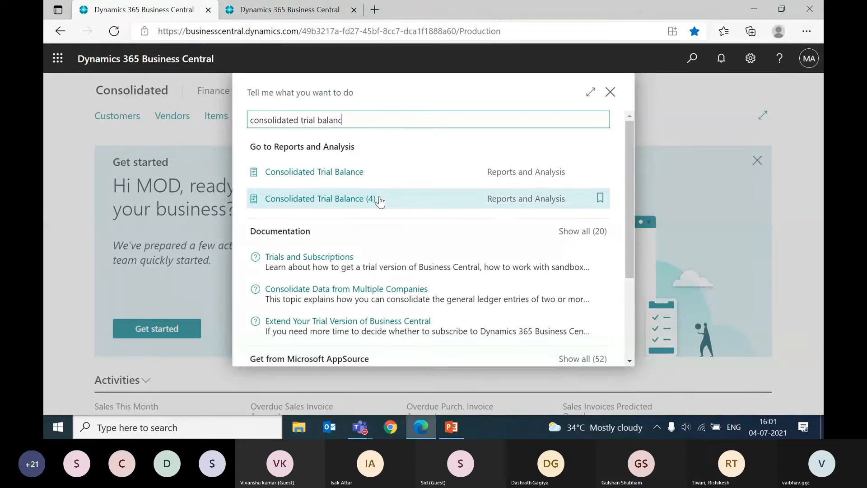
{"action": "left_click", "coordinate": [351, 203]}
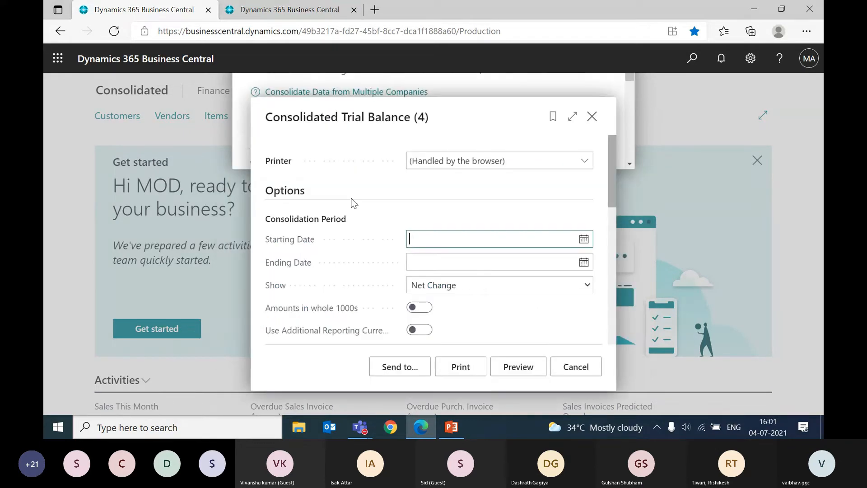
Step: Set the trial balance's consolidation period to Starting Date 1/1/2020 and Ending Date 12/31/2020
{"action": "left_click", "coordinate": [444, 239]}
{"action": "type", "text": "010"}
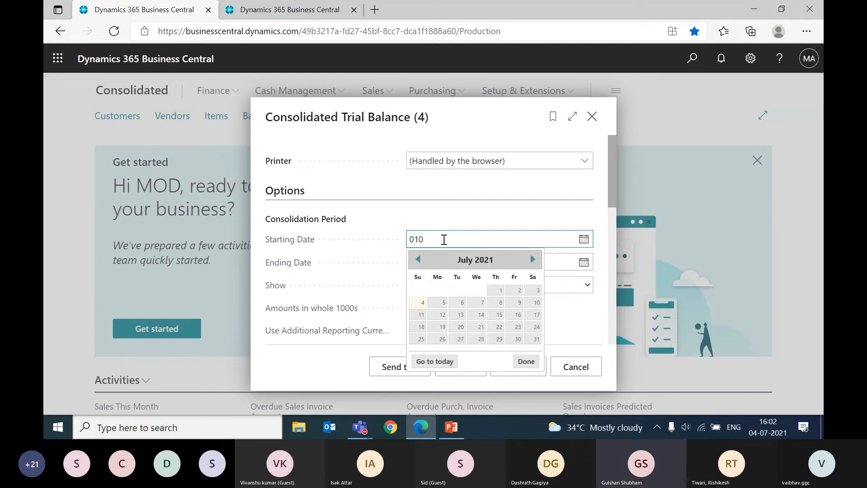
{"action": "type", "text": "12020"}
{"action": "key", "text": "Tab"}
{"action": "type", "text": "12312"}
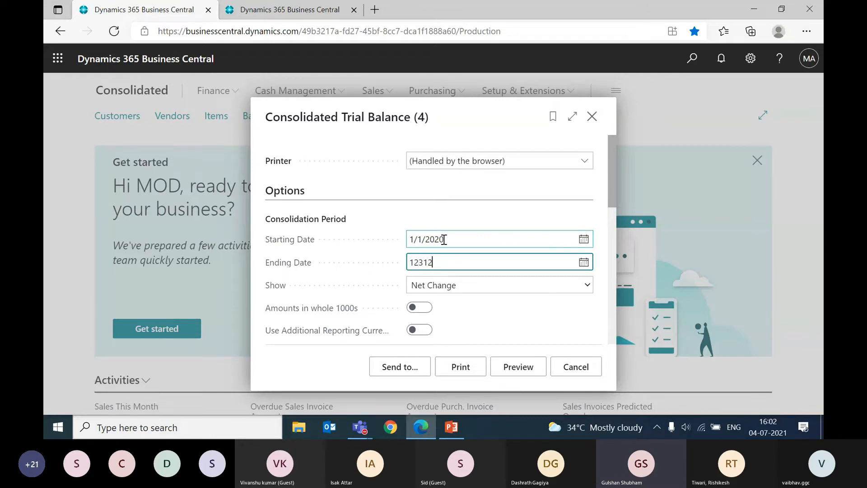
{"action": "key", "text": "Tab"}
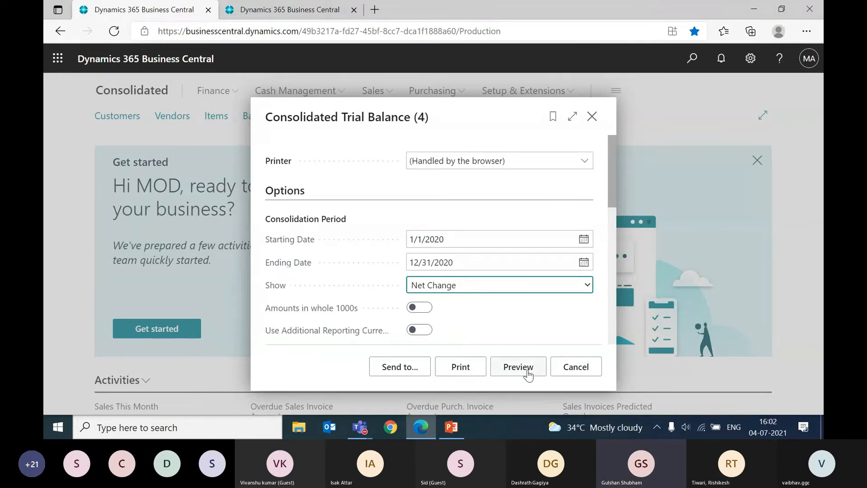
Step: Review the report options, preview Consolidated Trial Balance (4) and fit the page to the window's width
{"action": "left_click", "coordinate": [468, 245]}
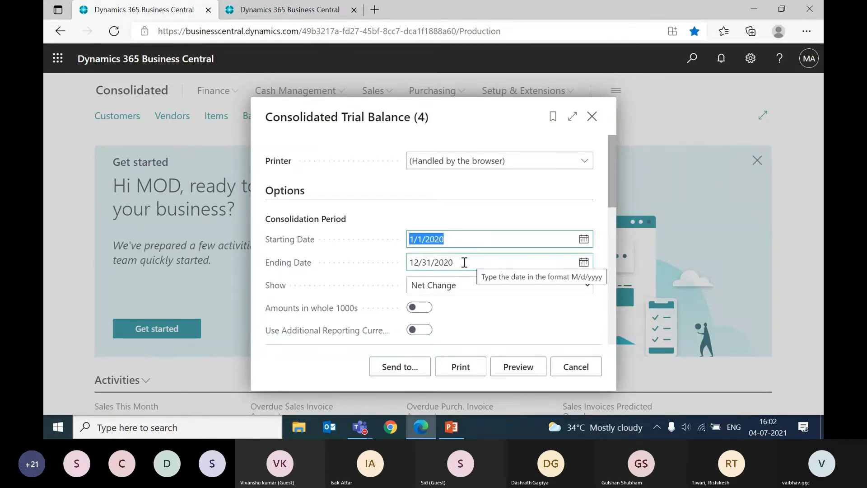
{"action": "left_click", "coordinate": [466, 262]}
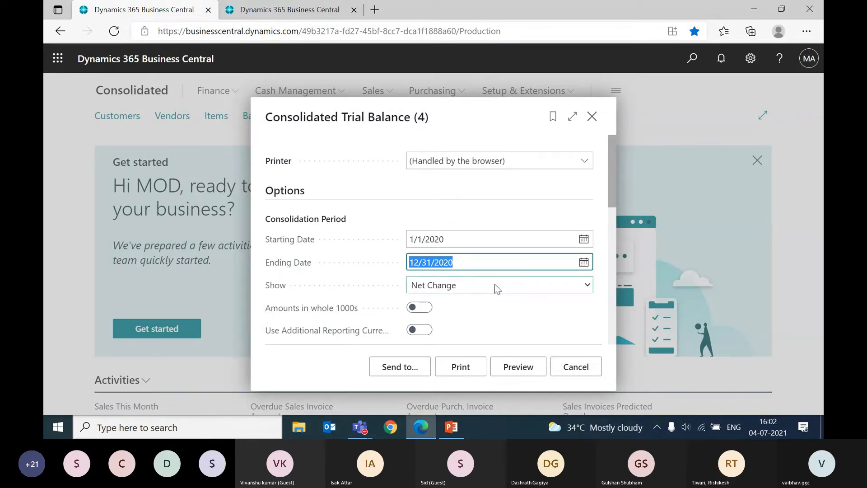
{"action": "scroll", "coordinate": [496, 288], "scroll_direction": "down", "scroll_amount": 1}
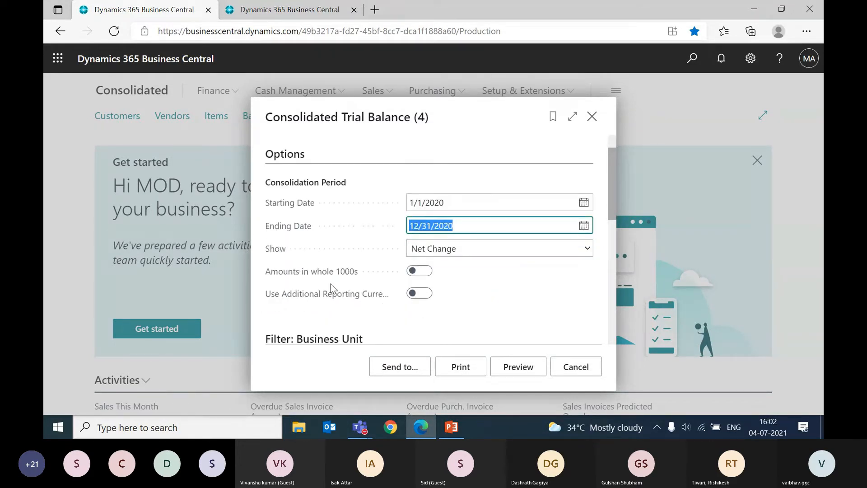
{"action": "mouse_move", "coordinate": [360, 275]}
{"action": "mouse_move", "coordinate": [357, 299]}
{"action": "left_click", "coordinate": [514, 369]}
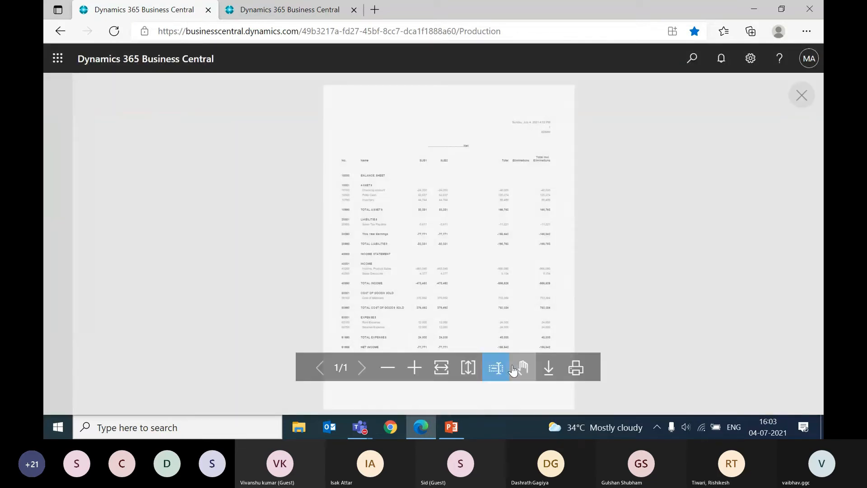
{"action": "left_click", "coordinate": [441, 368]}
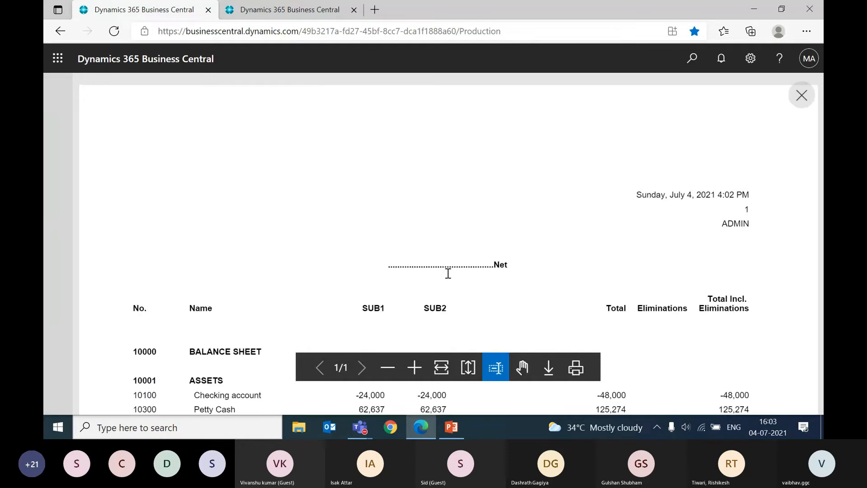
Step: Examine the SUB1, SUB2, Total and Eliminations columns for the balance sheet and income statement accounts in the trial balance preview
{"action": "scroll", "coordinate": [448, 273], "scroll_direction": "down", "scroll_amount": 4}
{"action": "scroll", "coordinate": [447, 275], "scroll_direction": "up", "scroll_amount": 1}
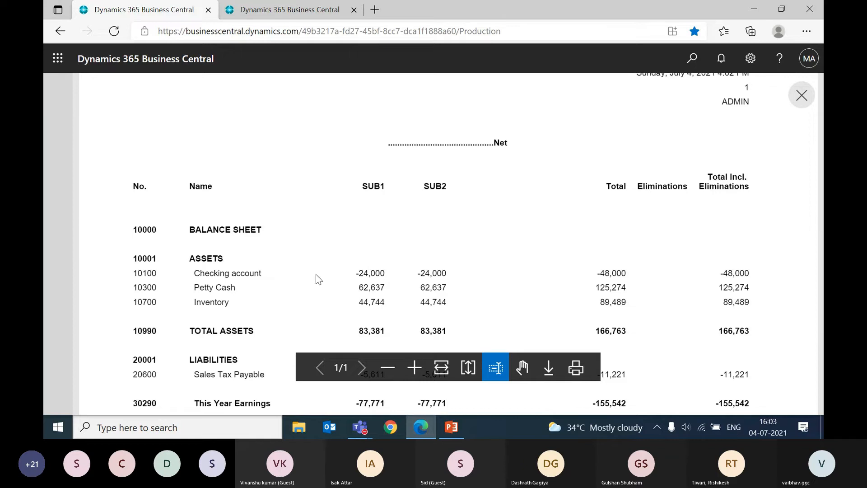
{"action": "scroll", "coordinate": [316, 274], "scroll_direction": "down", "scroll_amount": 4}
{"action": "scroll", "coordinate": [316, 274], "scroll_direction": "up", "scroll_amount": 3}
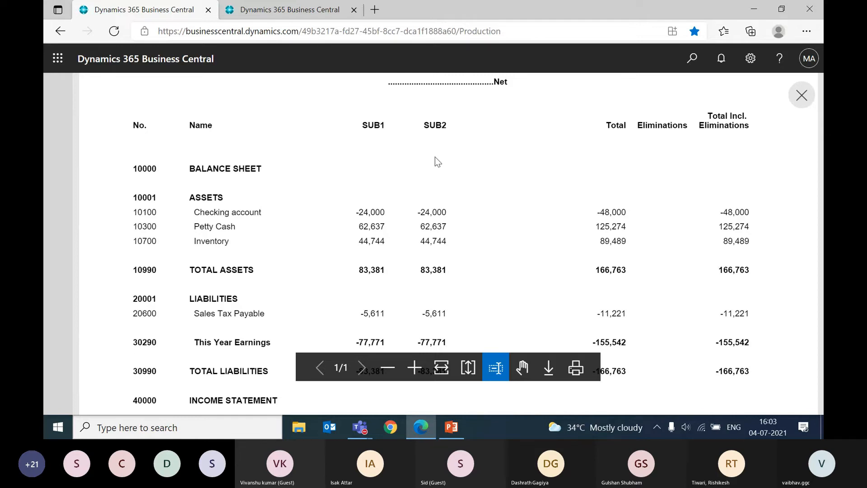
{"action": "scroll", "coordinate": [435, 161], "scroll_direction": "up", "scroll_amount": 2}
{"action": "scroll", "coordinate": [435, 161], "scroll_direction": "down", "scroll_amount": 2}
{"action": "scroll", "coordinate": [612, 205], "scroll_direction": "down", "scroll_amount": 3}
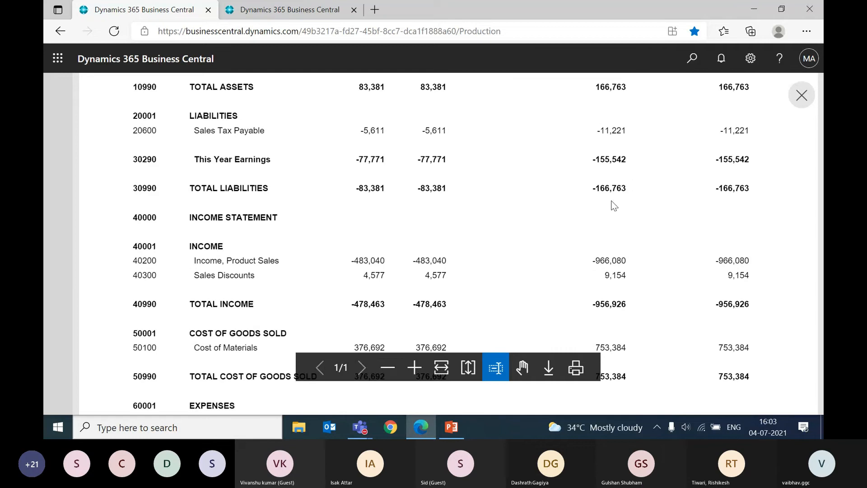
{"action": "scroll", "coordinate": [614, 205], "scroll_direction": "down", "scroll_amount": 5}
{"action": "scroll", "coordinate": [614, 205], "scroll_direction": "up", "scroll_amount": 10}
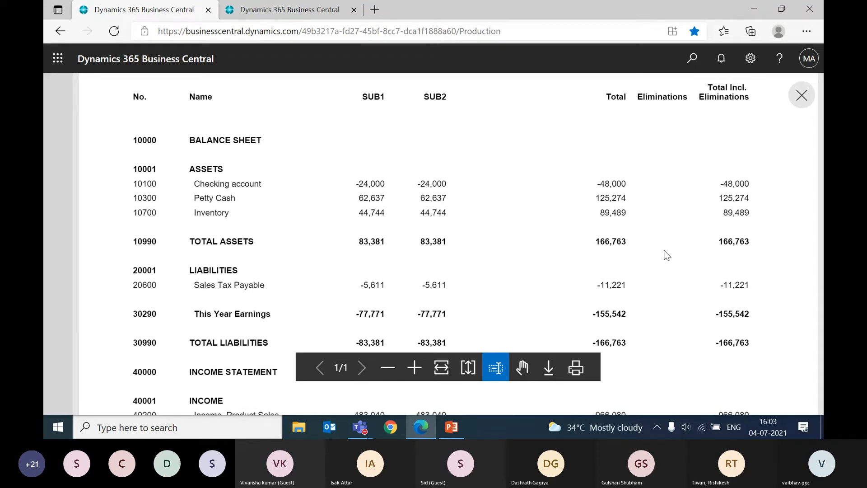
{"action": "scroll", "coordinate": [667, 255], "scroll_direction": "down", "scroll_amount": 5}
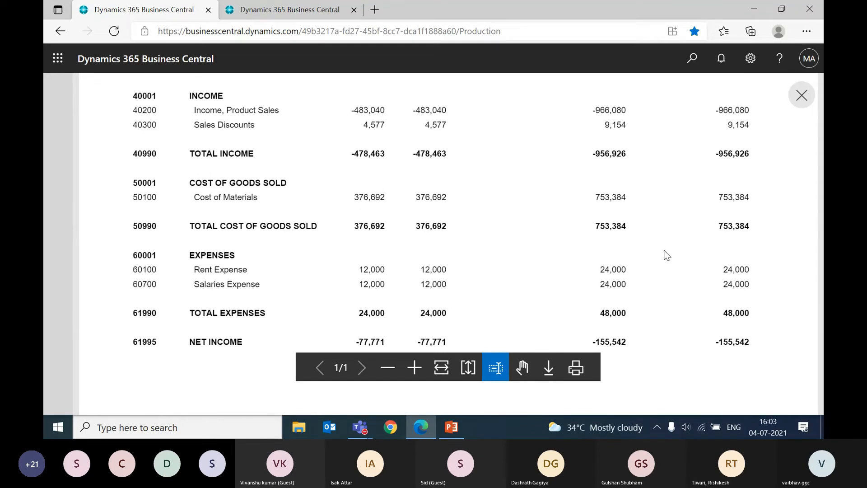
{"action": "scroll", "coordinate": [667, 255], "scroll_direction": "up", "scroll_amount": 3}
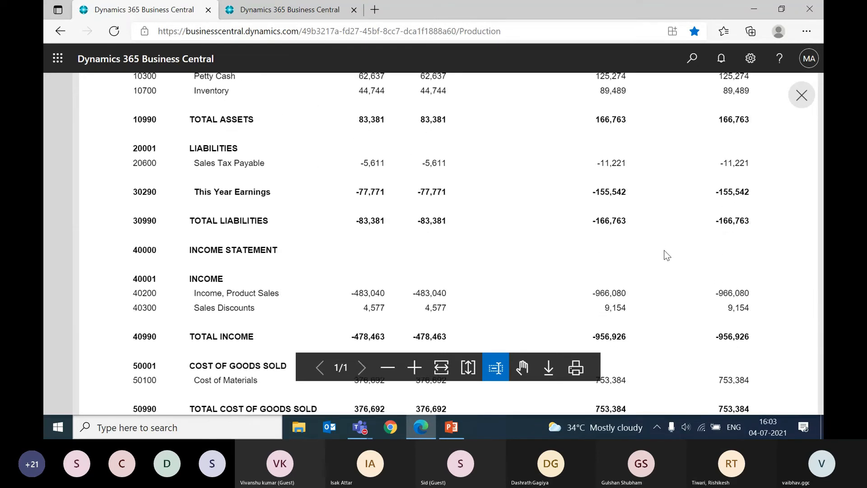
{"action": "scroll", "coordinate": [666, 255], "scroll_direction": "up", "scroll_amount": 3}
{"action": "scroll", "coordinate": [666, 255], "scroll_direction": "up", "scroll_amount": 1}
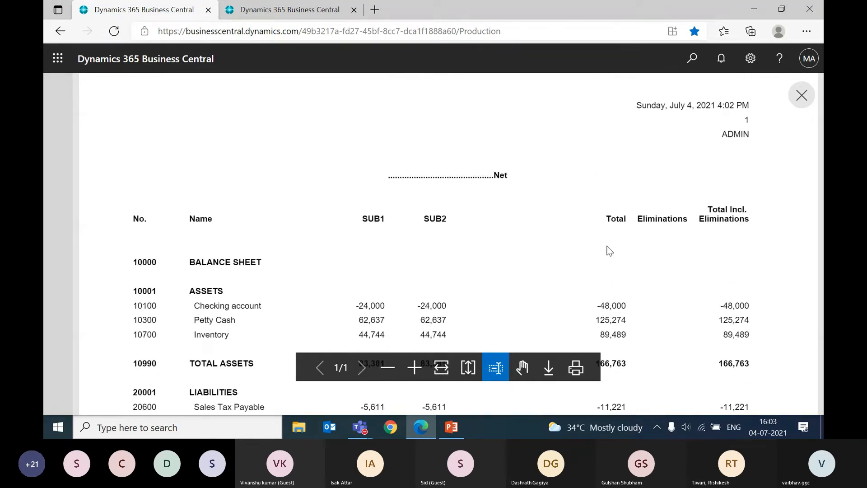
Step: Recheck the asset, liability and income totals in the trial balance preview, and close the preview and its report request
{"action": "scroll", "coordinate": [610, 251], "scroll_direction": "down", "scroll_amount": 10}
{"action": "scroll", "coordinate": [610, 251], "scroll_direction": "up", "scroll_amount": 7}
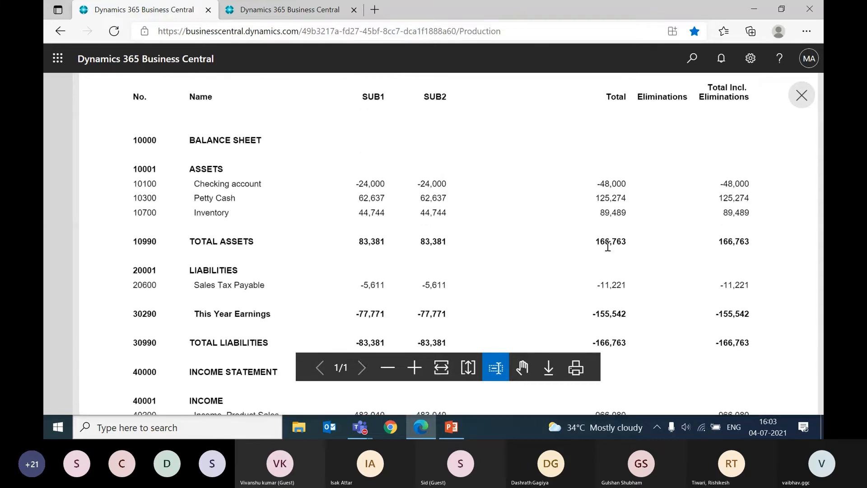
{"action": "scroll", "coordinate": [607, 246], "scroll_direction": "up", "scroll_amount": 3}
{"action": "scroll", "coordinate": [610, 251], "scroll_direction": "down", "scroll_amount": 5}
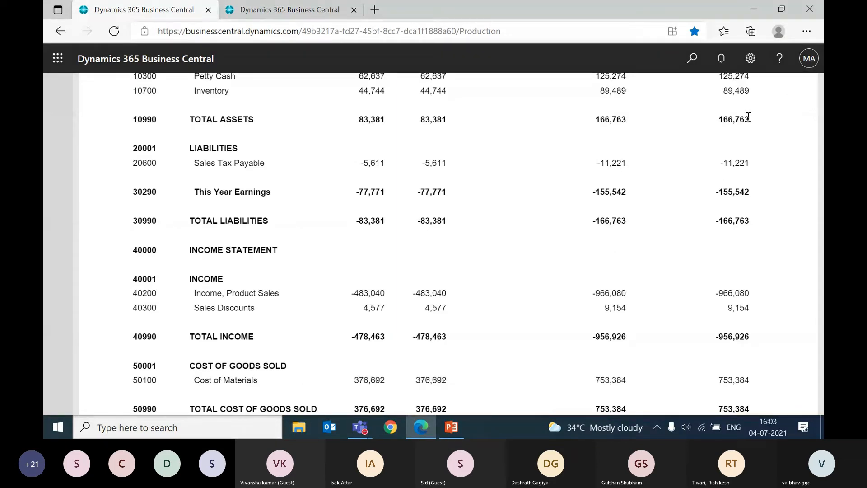
{"action": "scroll", "coordinate": [600, 183], "scroll_direction": "up", "scroll_amount": 6}
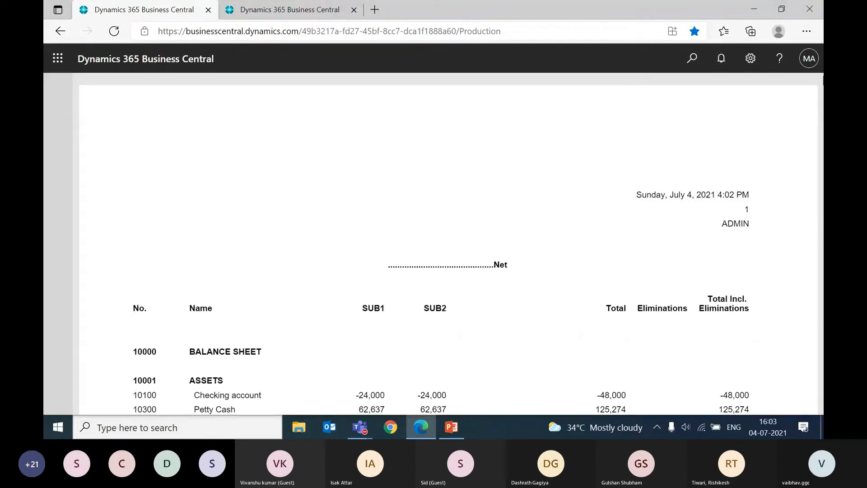
{"action": "left_click", "coordinate": [808, 93]}
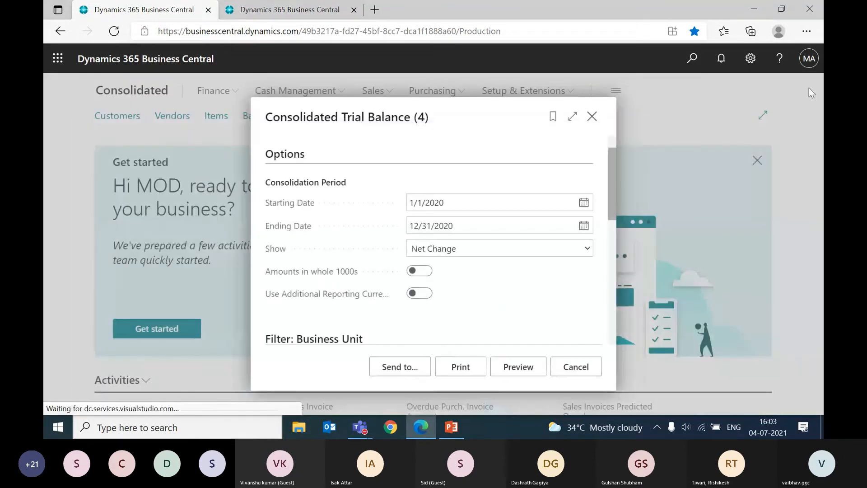
{"action": "left_click", "coordinate": [591, 119]}
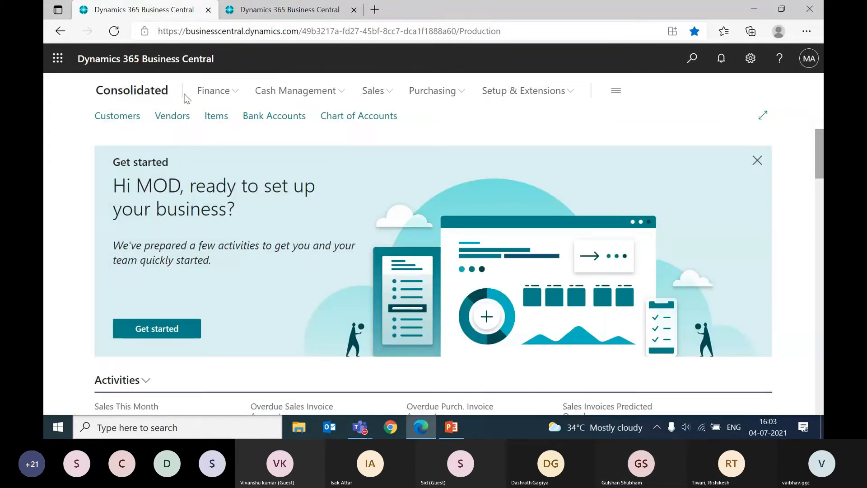
Step: Search for account schedules and open the Account Schedules list
{"action": "left_click", "coordinate": [692, 58]}
{"action": "type", "text": "account schedul"}
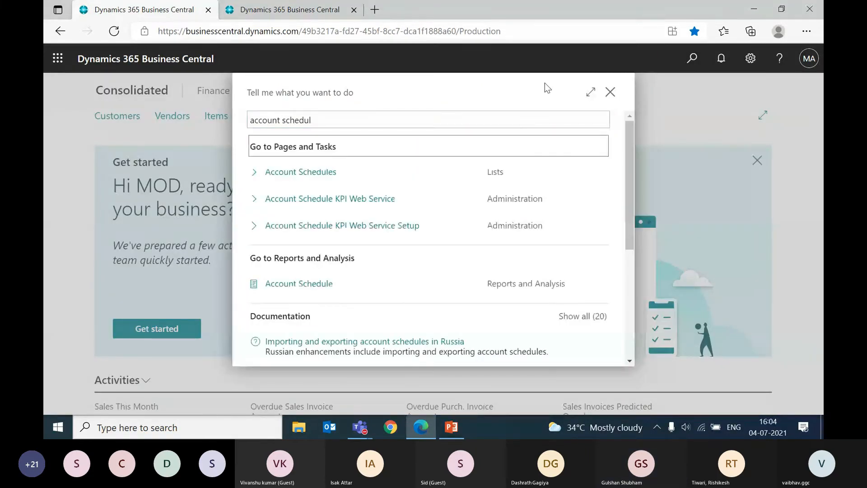
{"action": "key", "text": "Down"}
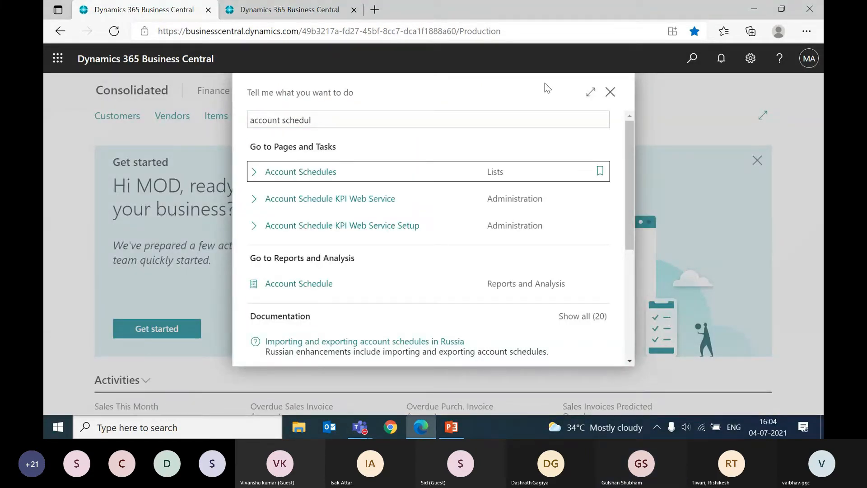
{"action": "key", "text": "Return"}
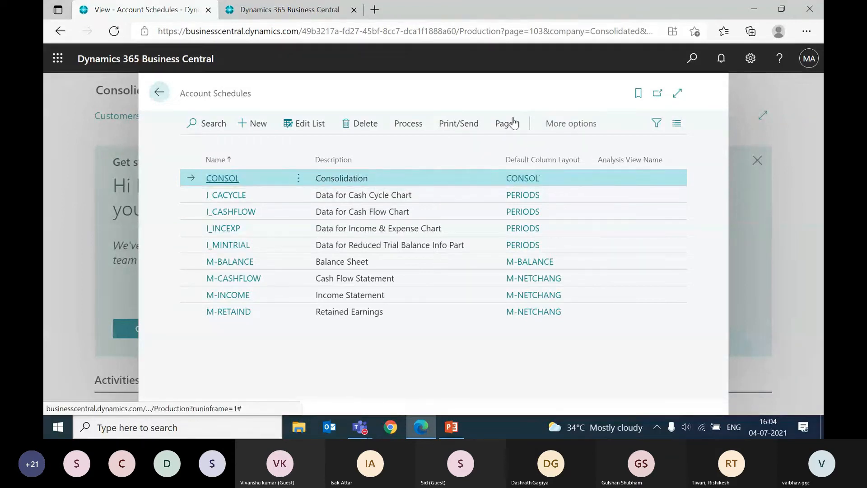
Step: Open the column layout setup of the CONSOL account schedule and review its column types and business unit totaling
{"action": "left_click", "coordinate": [413, 125]}
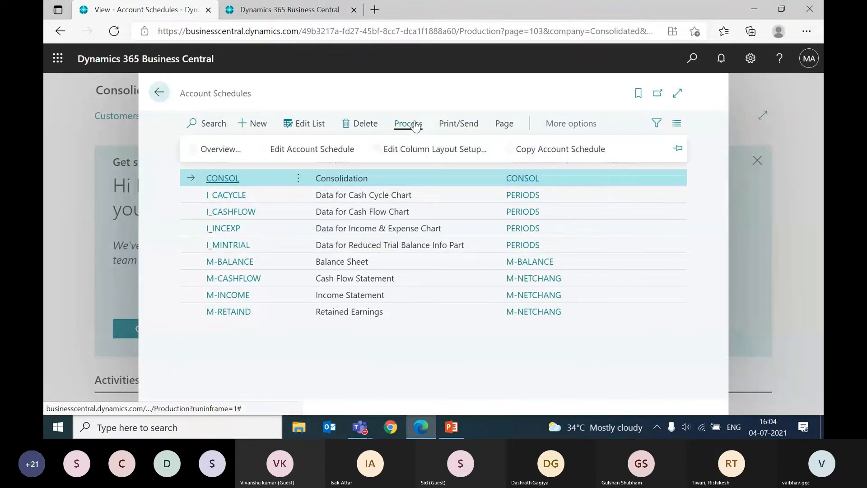
{"action": "left_click", "coordinate": [410, 149]}
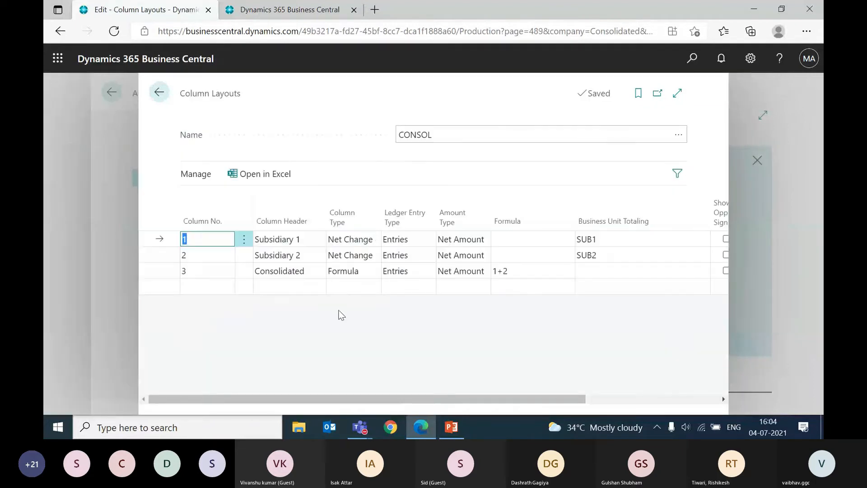
{"action": "left_click", "coordinate": [296, 268]}
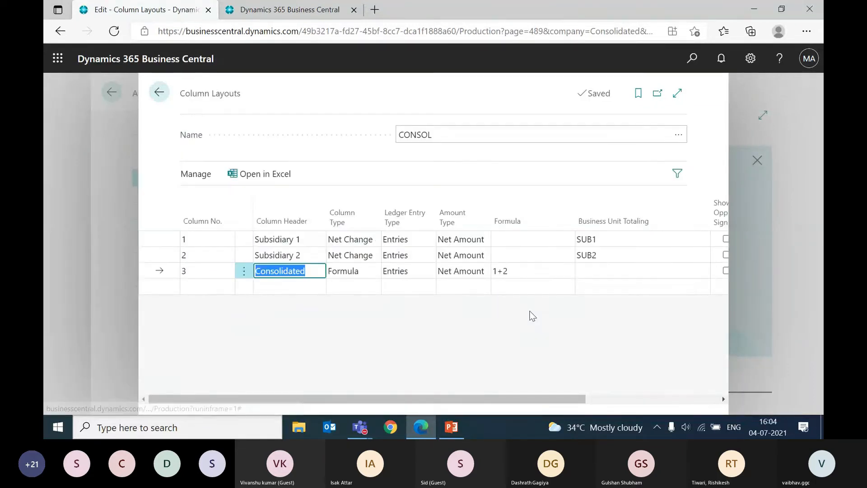
{"action": "key", "text": "Right"}
{"action": "key", "text": "Right"}
{"action": "key", "text": "Right"}
{"action": "key", "text": "Right"}
{"action": "key", "text": "Right"}
{"action": "key", "text": "Up"}
{"action": "key", "text": "Up"}
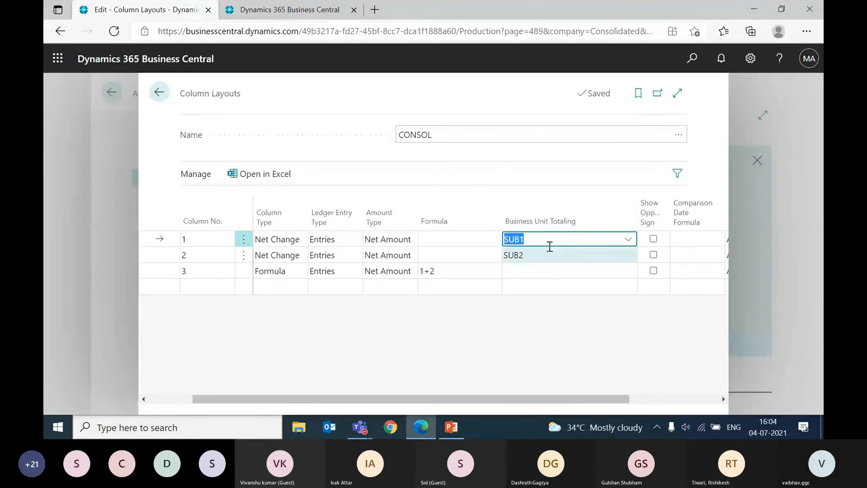
Step: Check the business unit choices for Subsidiary 1 and the Consolidated column's formula, and close the column layout
{"action": "left_click", "coordinate": [627, 239]}
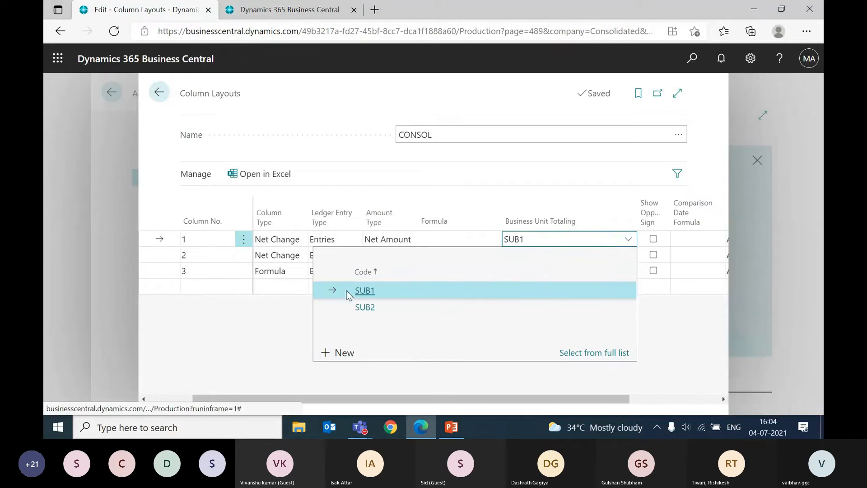
{"action": "left_click", "coordinate": [458, 187]}
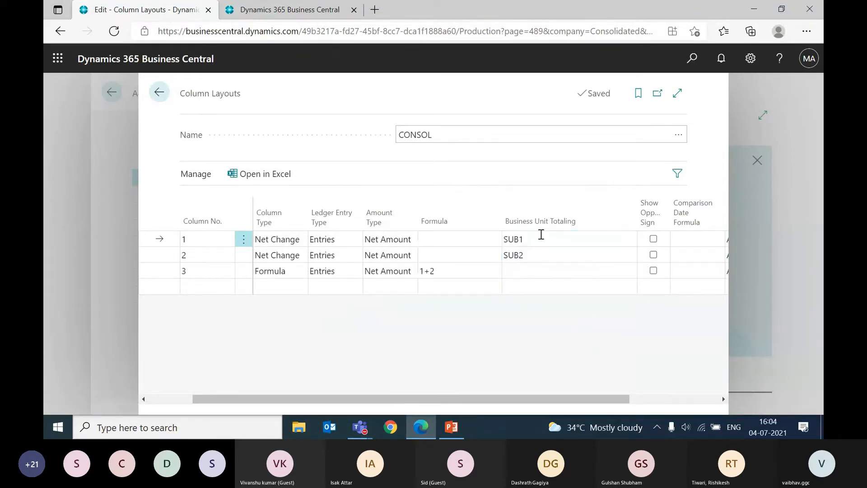
{"action": "key", "text": "Down"}
{"action": "left_click_drag", "start_coordinate": [222, 399], "coordinate": [177, 397]}
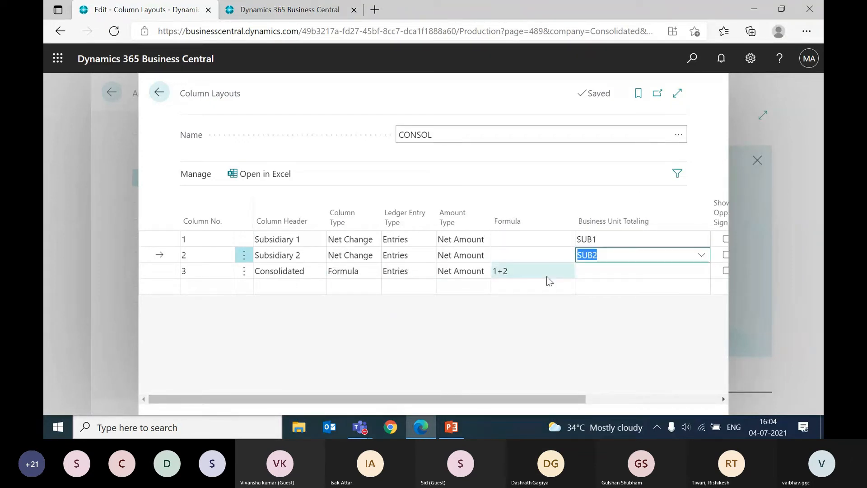
{"action": "left_click", "coordinate": [530, 271]}
{"action": "key", "text": "Escape"}
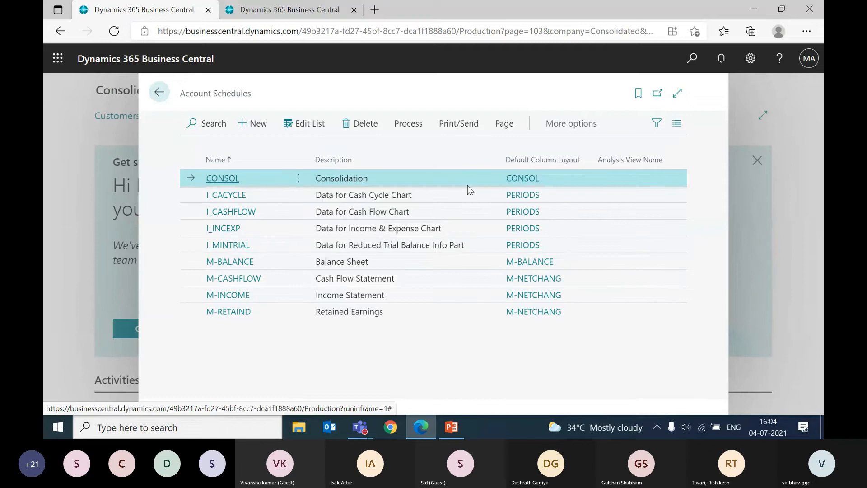
Step: Try to view the CONSOL account schedule overview with the date filter 01/01/20..12/31/20, and return to the schedule list
{"action": "left_click", "coordinate": [426, 123]}
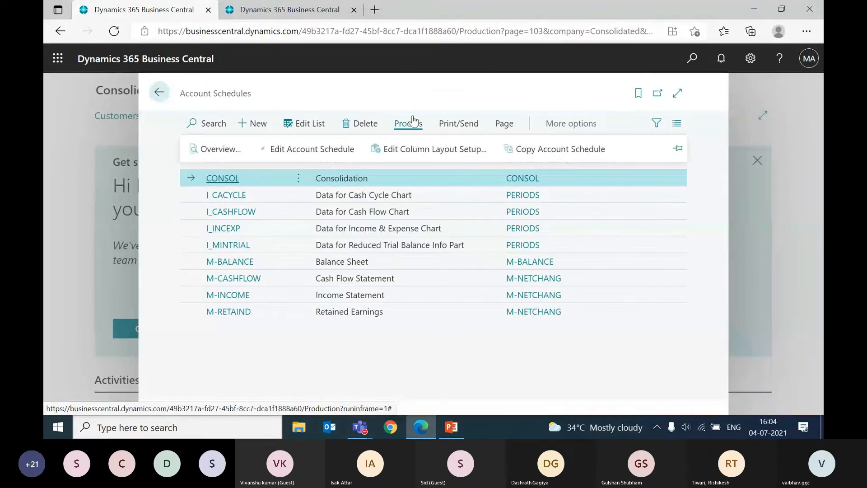
{"action": "left_click", "coordinate": [208, 148]}
{"action": "left_click", "coordinate": [581, 208]}
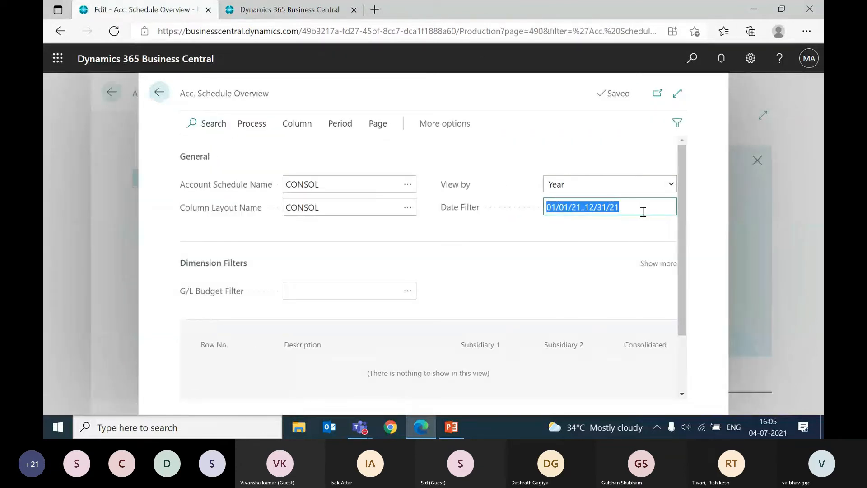
{"action": "type", "text": "010120"}
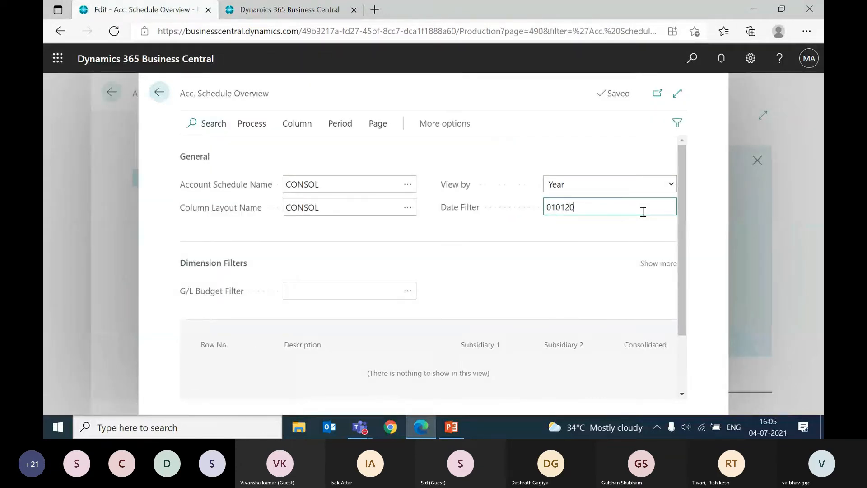
{"action": "type", "text": "..123120"}
{"action": "key", "text": "Tab"}
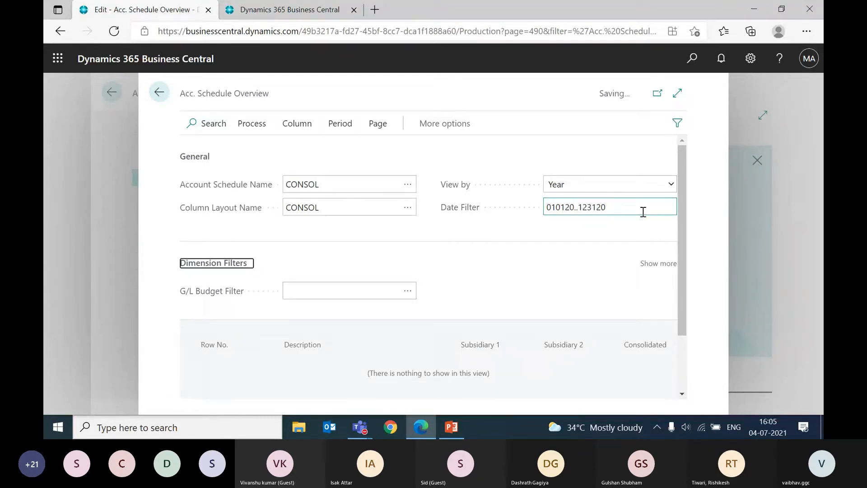
{"action": "left_click", "coordinate": [620, 207]}
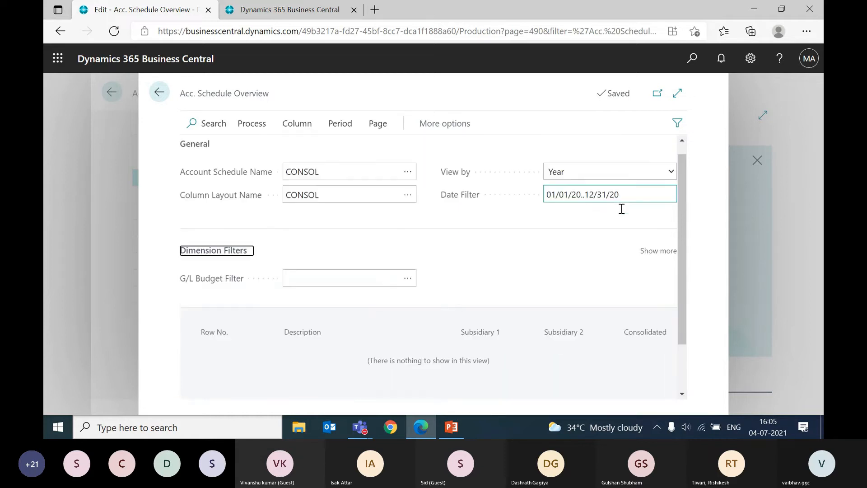
{"action": "scroll", "coordinate": [479, 241], "scroll_direction": "down", "scroll_amount": 2}
{"action": "scroll", "coordinate": [479, 241], "scroll_direction": "up", "scroll_amount": 2}
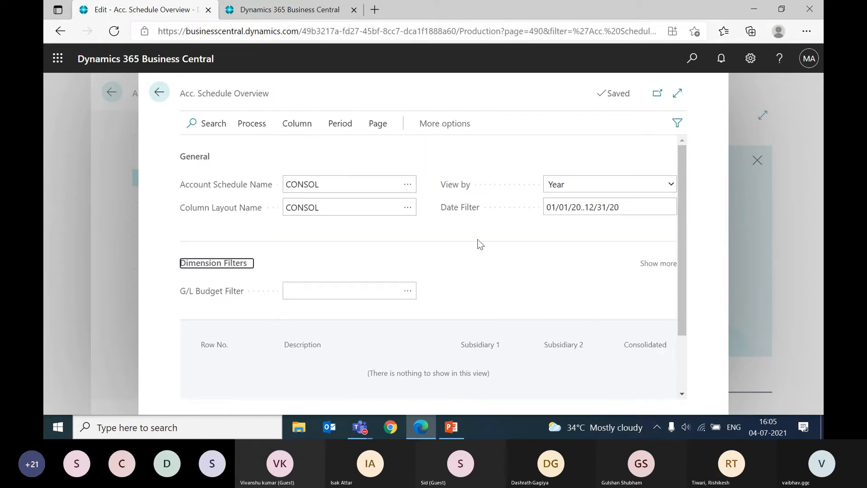
{"action": "left_click", "coordinate": [395, 191]}
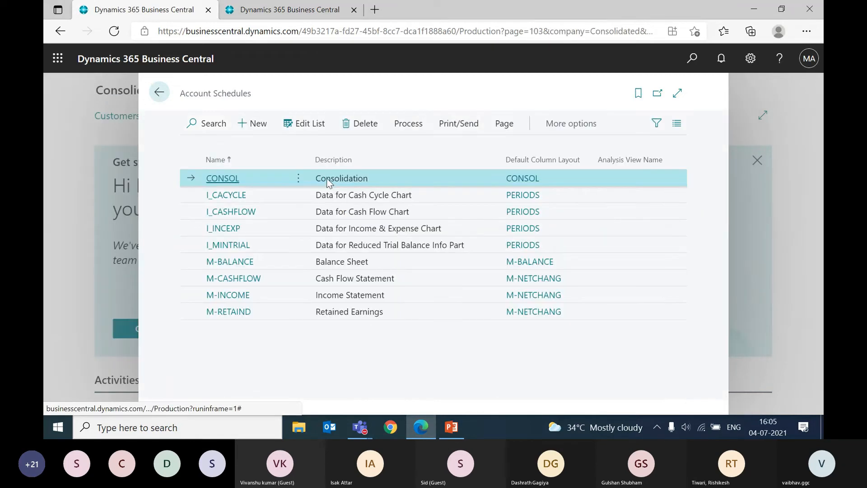
Step: Insert all G/L accounts as rows in the CONSOL account schedule and close it
{"action": "left_click", "coordinate": [399, 127]}
{"action": "left_click", "coordinate": [308, 151]}
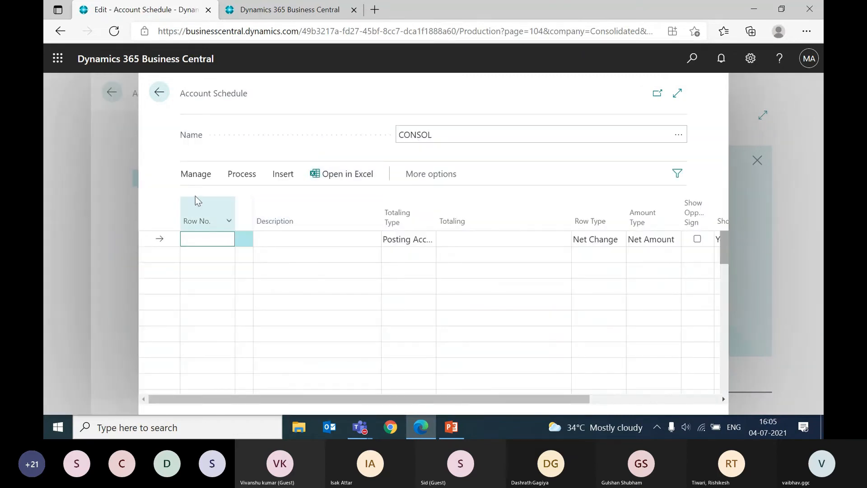
{"action": "left_click", "coordinate": [246, 174]}
{"action": "left_click", "coordinate": [282, 174]}
{"action": "left_click", "coordinate": [228, 199]}
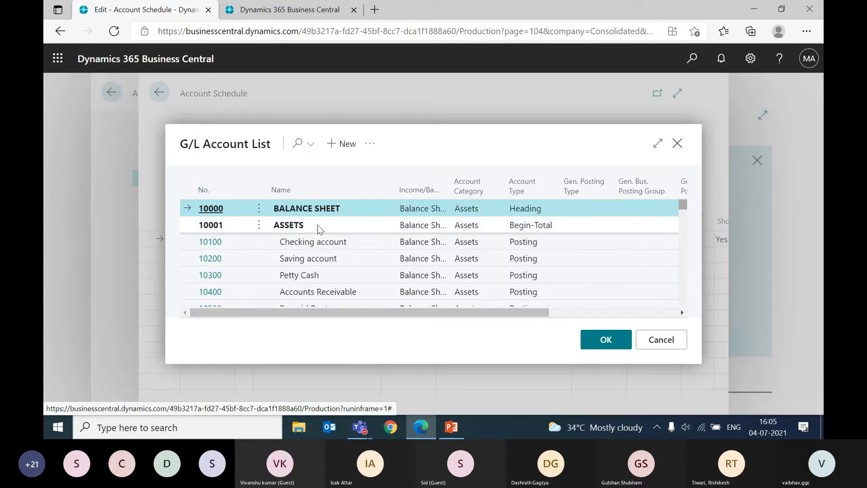
{"action": "key", "text": "ctrl+a"}
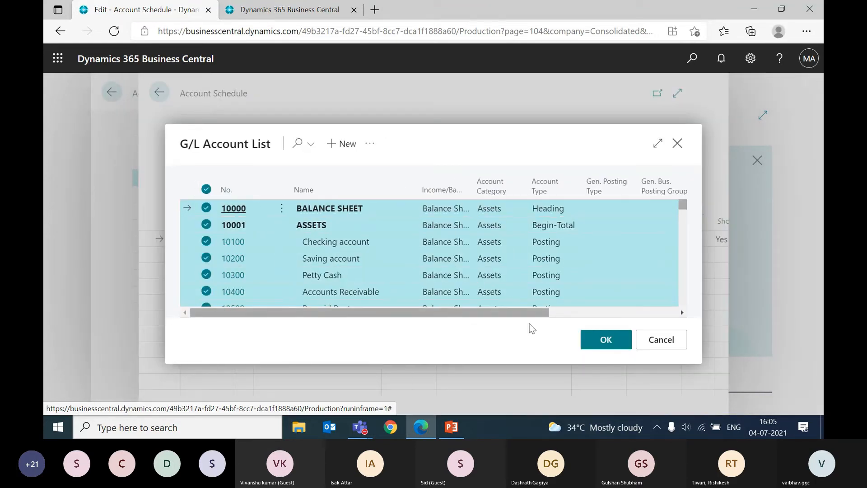
{"action": "left_click", "coordinate": [594, 342]}
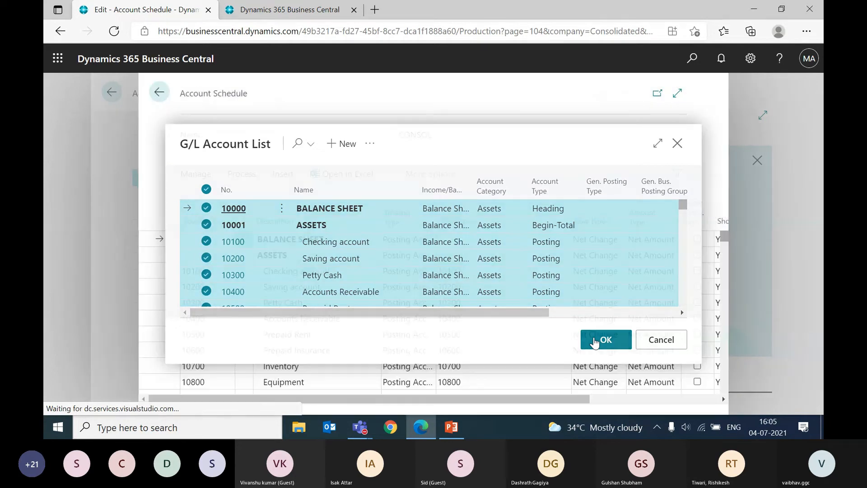
{"action": "key", "text": "Escape"}
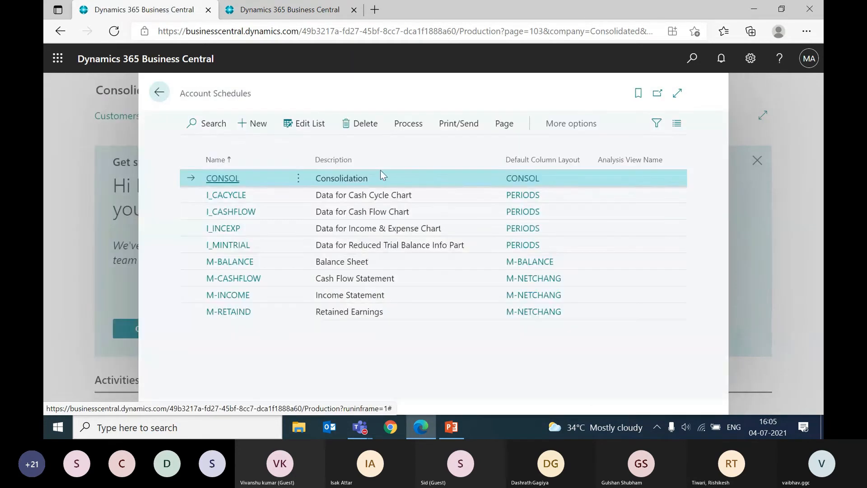
Step: Open the CONSOL account schedule overview and set its date filter to 01/01/20..12/31/20
{"action": "left_click", "coordinate": [408, 124]}
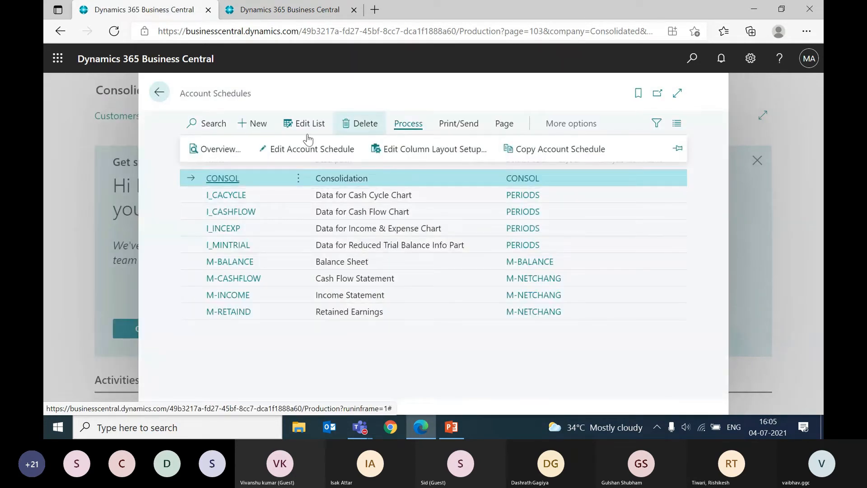
{"action": "left_click", "coordinate": [221, 149]}
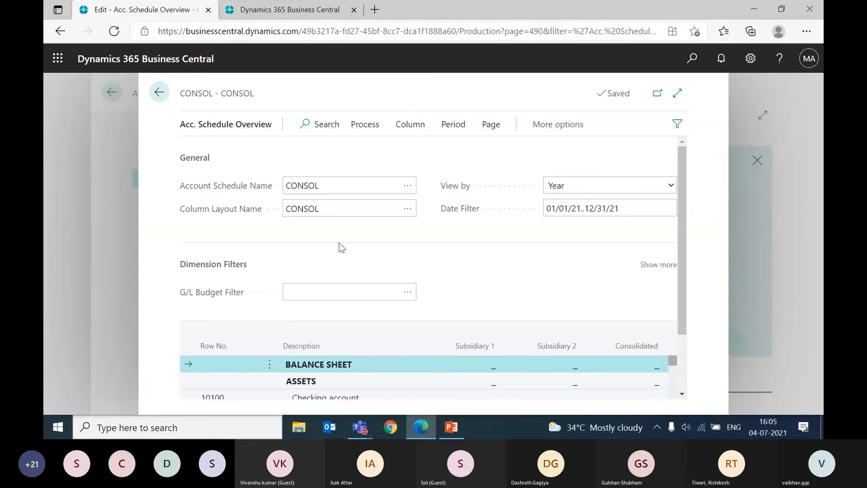
{"action": "scroll", "coordinate": [342, 247], "scroll_direction": "down", "scroll_amount": 3}
{"action": "scroll", "coordinate": [339, 245], "scroll_direction": "up", "scroll_amount": 3}
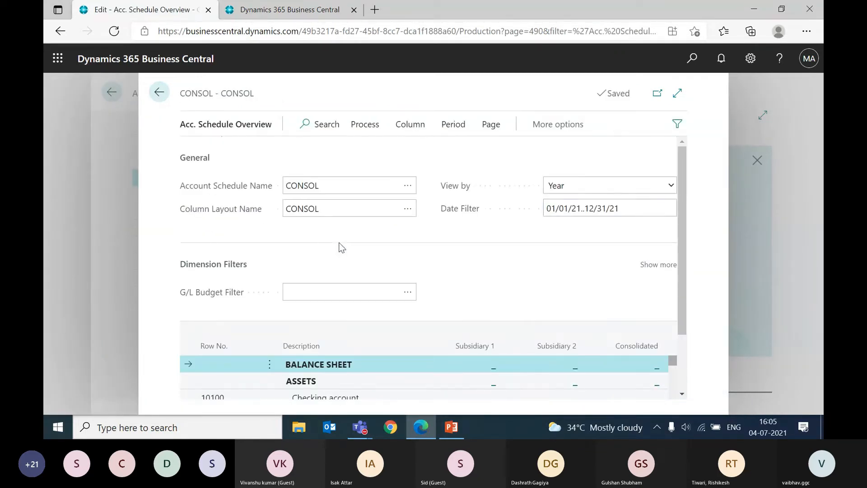
{"action": "left_click", "coordinate": [582, 208]}
{"action": "type", "text": "01020"}
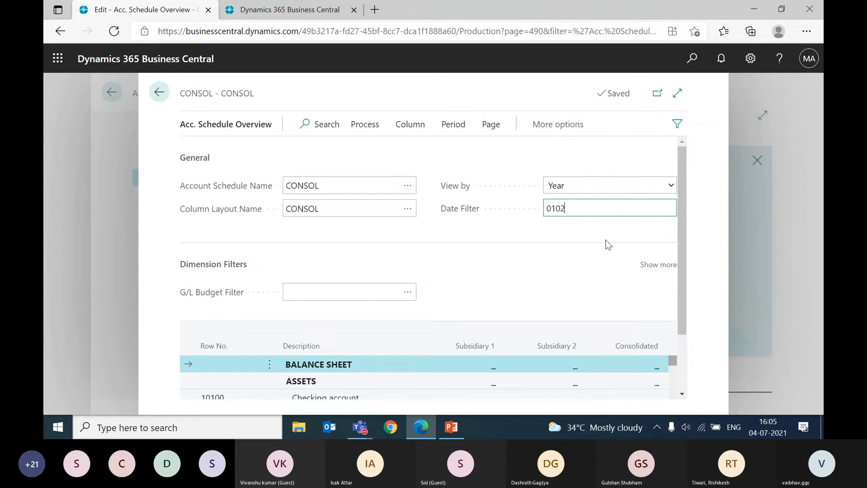
{"action": "key", "text": "BackSpace"}
{"action": "key", "text": "BackSpace"}
{"action": "type", "text": "120..123120"}
{"action": "key", "text": "Tab"}
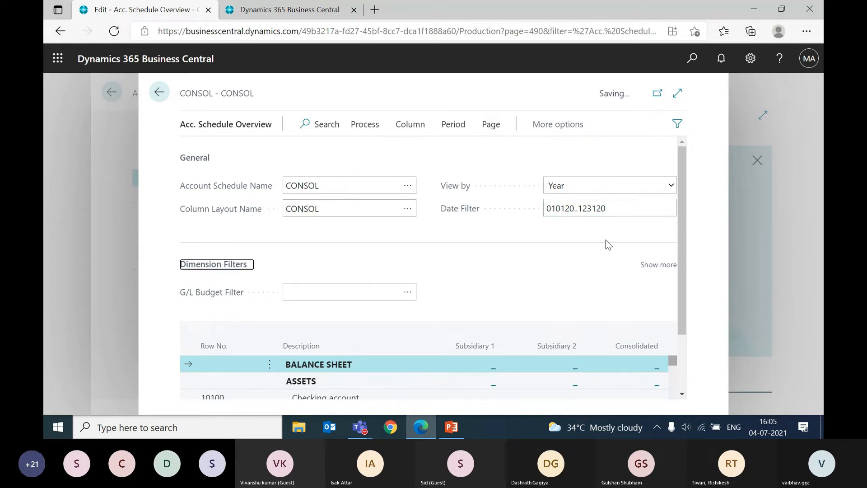
Step: Examine the Subsidiary 1, Subsidiary 2 and Consolidated amounts for the asset accounts in the schedule overview
{"action": "scroll", "coordinate": [540, 291], "scroll_direction": "down", "scroll_amount": 2}
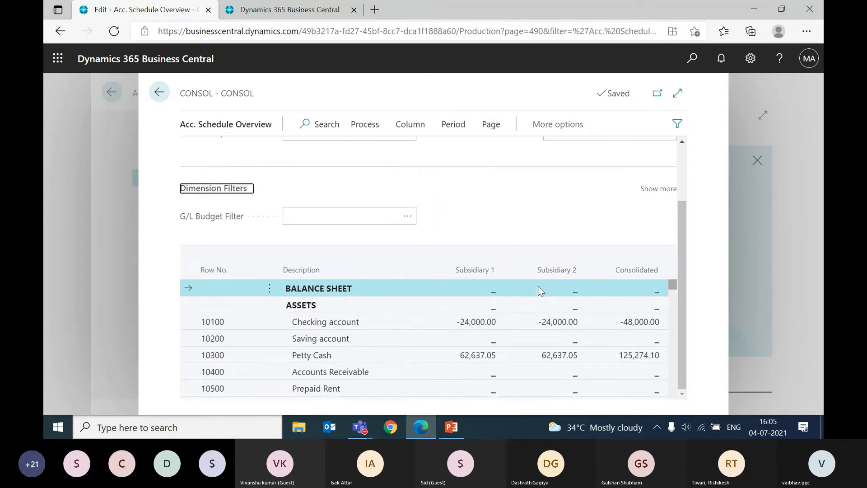
{"action": "scroll", "coordinate": [487, 332], "scroll_direction": "down", "scroll_amount": 1}
{"action": "scroll", "coordinate": [486, 331], "scroll_direction": "up", "scroll_amount": 1}
{"action": "scroll", "coordinate": [487, 331], "scroll_direction": "down", "scroll_amount": 3}
{"action": "scroll", "coordinate": [487, 332], "scroll_direction": "down", "scroll_amount": 3}
{"action": "scroll", "coordinate": [487, 333], "scroll_direction": "up", "scroll_amount": 3}
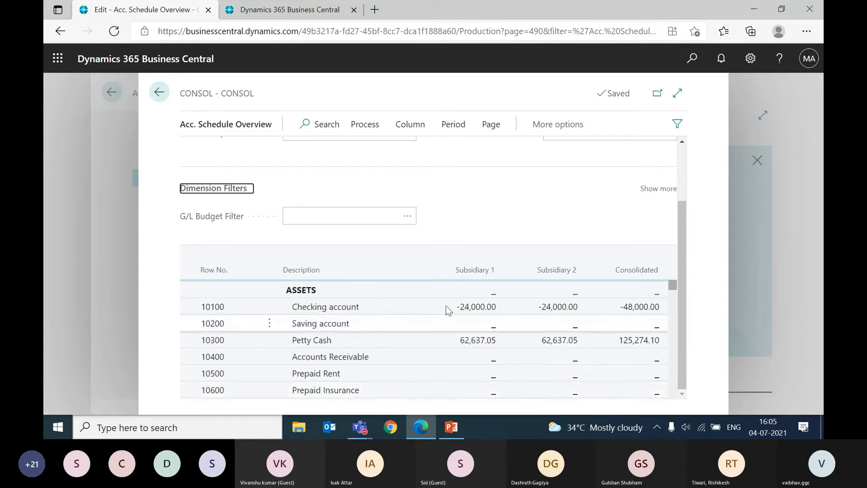
Step: Compare the Checking account and Petty Cash amounts across the Subsidiary 1, Subsidiary 2 and Consolidated columns
{"action": "scroll", "coordinate": [478, 365], "scroll_direction": "up", "scroll_amount": 1}
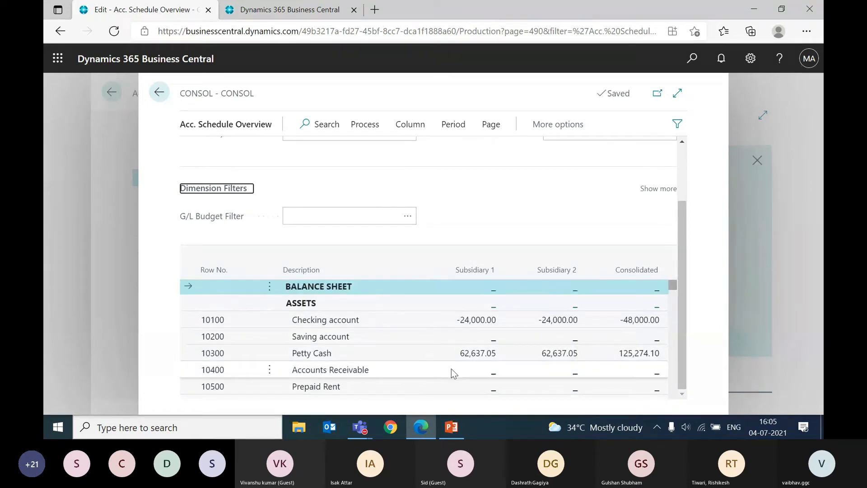
{"action": "scroll", "coordinate": [451, 368], "scroll_direction": "down", "scroll_amount": 2}
{"action": "scroll", "coordinate": [451, 368], "scroll_direction": "down", "scroll_amount": 2}
{"action": "scroll", "coordinate": [451, 368], "scroll_direction": "up", "scroll_amount": 3}
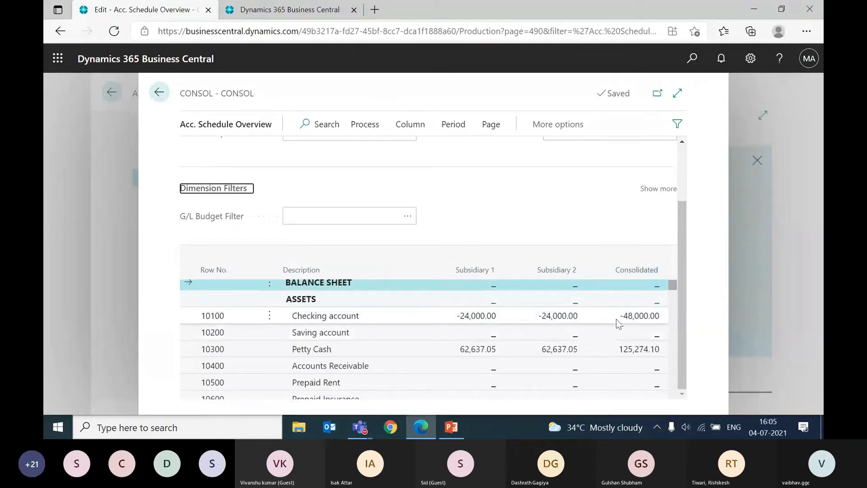
{"action": "scroll", "coordinate": [572, 343], "scroll_direction": "down", "scroll_amount": 1}
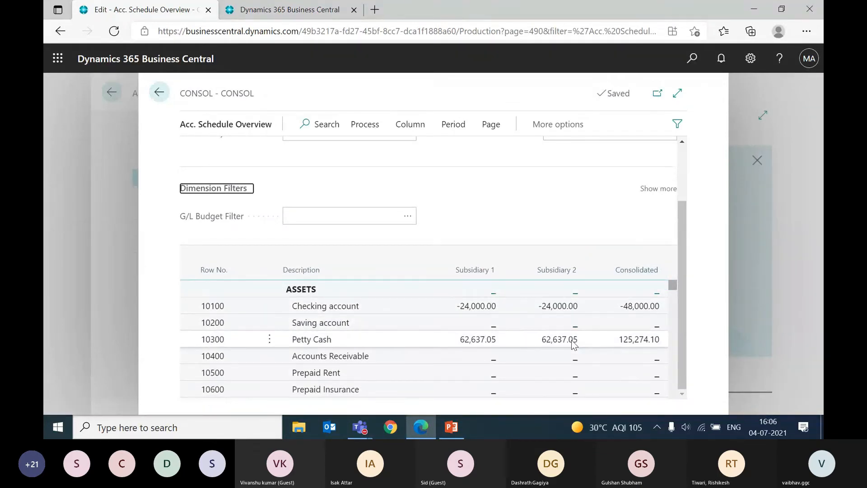
{"action": "scroll", "coordinate": [572, 341], "scroll_direction": "up", "scroll_amount": 1}
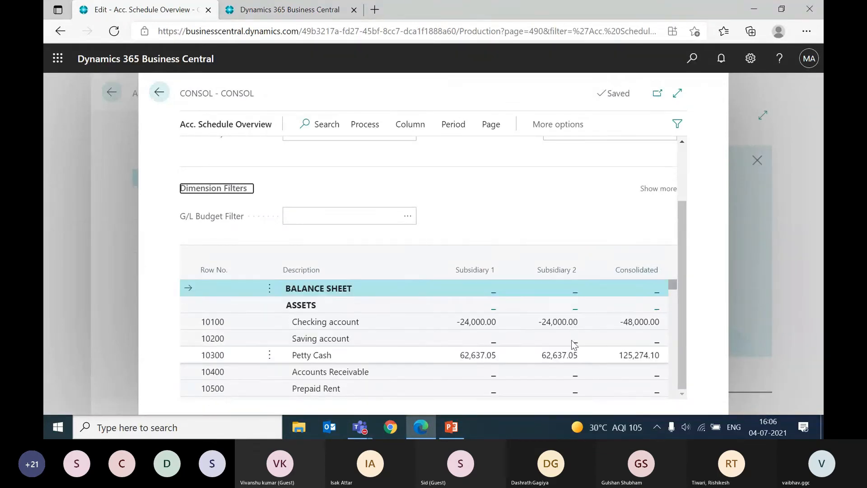
Step: Drill down into the Checking account's Subsidiary 1 amount, view account 10100's net change, and return to the schedule overview
{"action": "left_click", "coordinate": [465, 325]}
{"action": "left_click", "coordinate": [464, 323]}
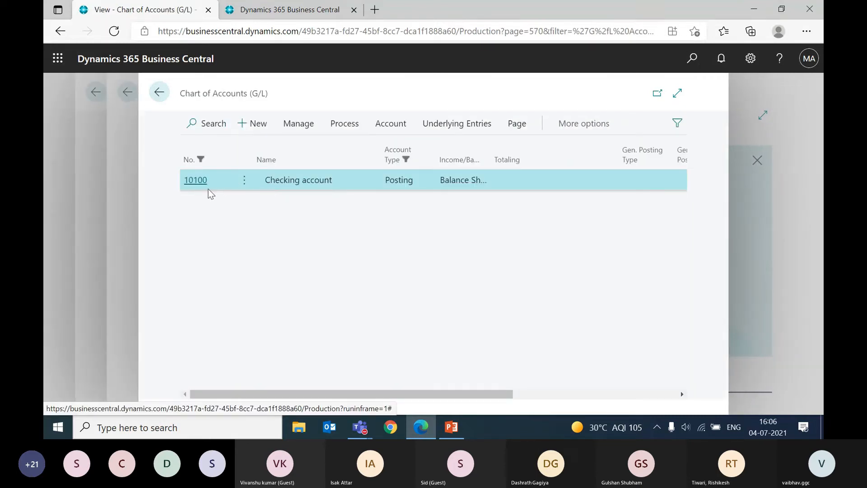
{"action": "left_click_drag", "start_coordinate": [311, 388], "coordinate": [293, 328]}
{"action": "left_click", "coordinate": [288, 320]}
{"action": "left_click_drag", "start_coordinate": [308, 389], "coordinate": [512, 383]}
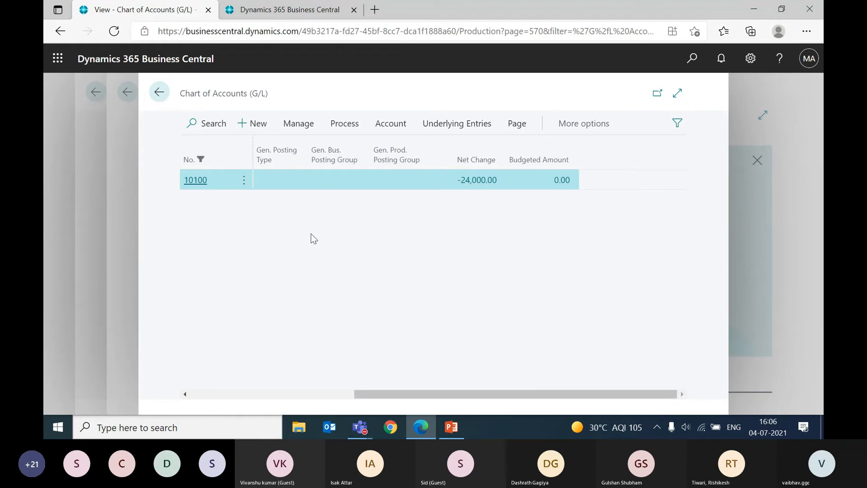
{"action": "key", "text": "Escape"}
Step: Close the CONSOL schedule overview and the Account Schedules list to return to the Consolidated home page
{"action": "scroll", "coordinate": [480, 343], "scroll_direction": "down", "scroll_amount": 3}
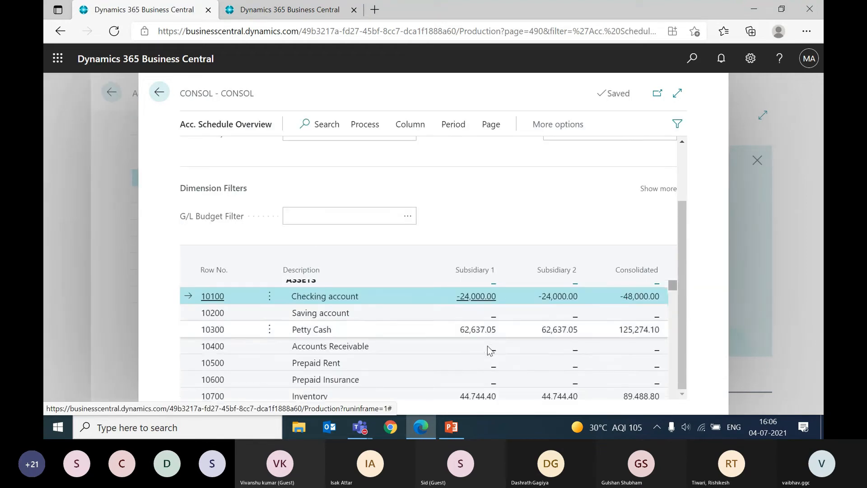
{"action": "scroll", "coordinate": [487, 351], "scroll_direction": "up", "scroll_amount": 3}
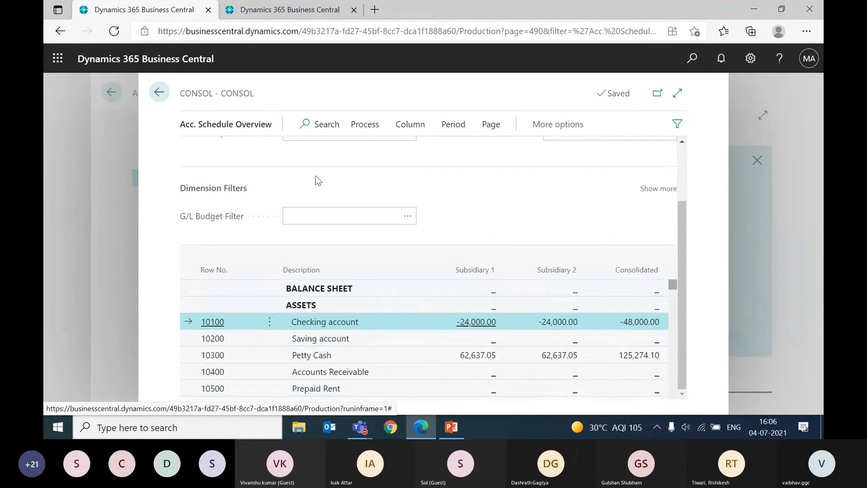
{"action": "left_click", "coordinate": [150, 94]}
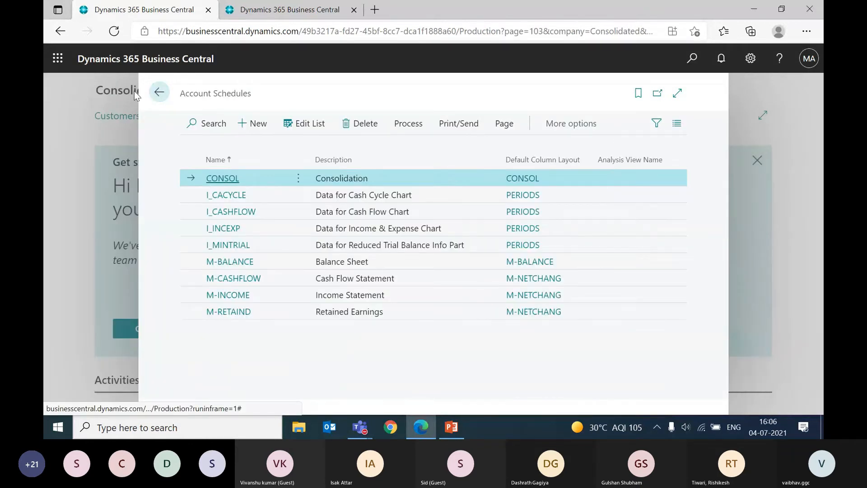
{"action": "left_click", "coordinate": [159, 92]}
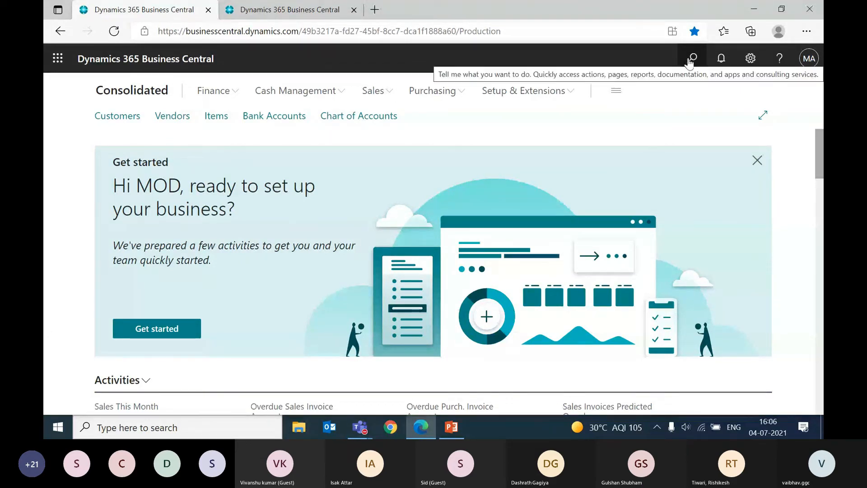
Step: Search for "business unit" and open the Business Units list
{"action": "left_click", "coordinate": [690, 58]}
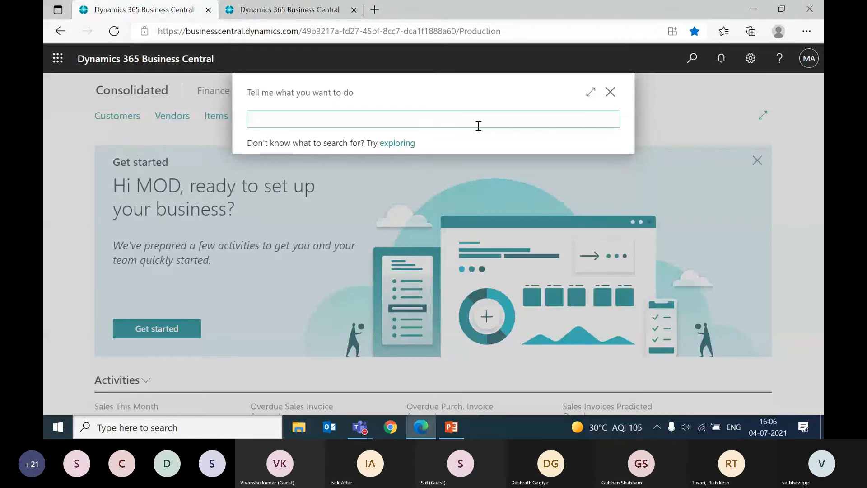
{"action": "type", "text": "business re"}
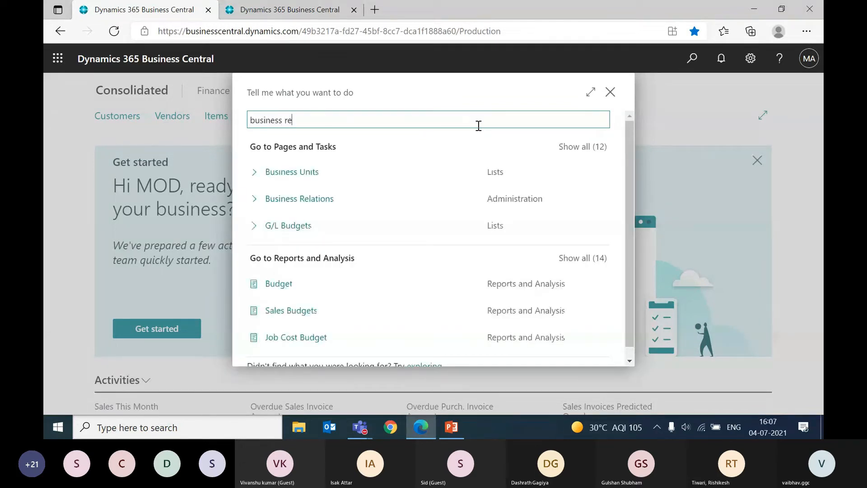
{"action": "key", "text": "BackSpace"}
{"action": "key", "text": "BackSpace"}
{"action": "type", "text": "unit"}
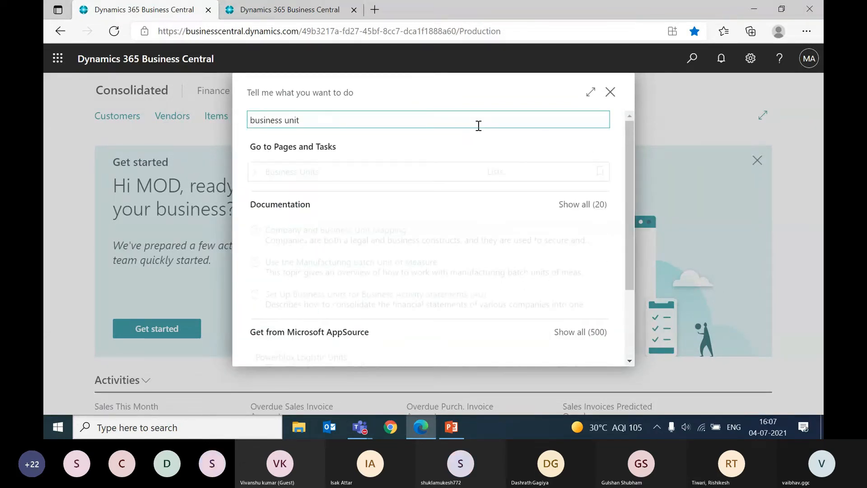
{"action": "key", "text": "Return"}
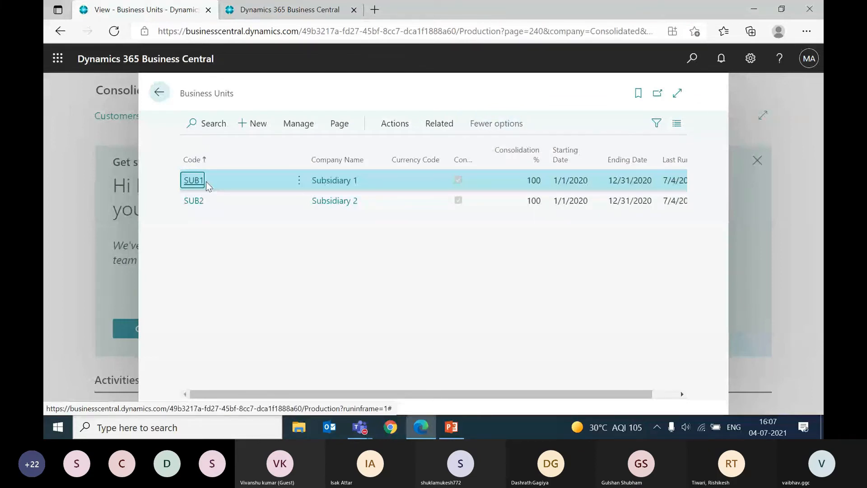
Step: Switch to the PowerPoint presentation and display slide 9, "Agenda for next session on Consolidation"
{"action": "left_click", "coordinate": [451, 426]}
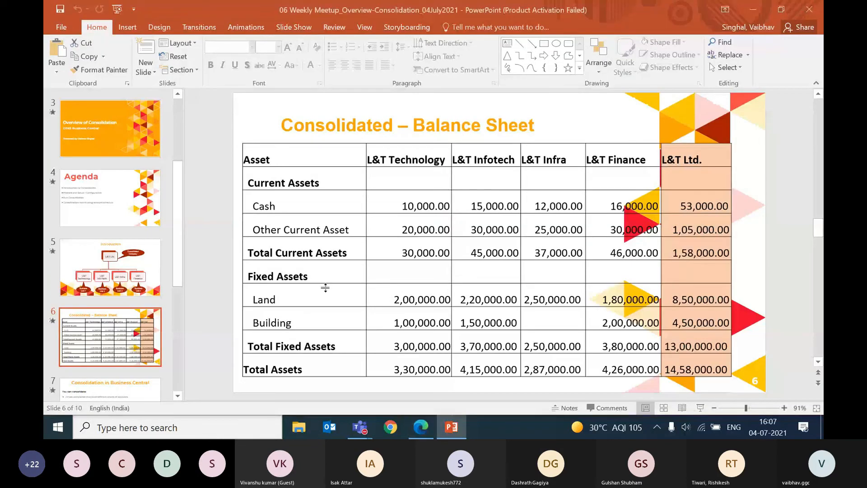
{"action": "scroll", "coordinate": [97, 286], "scroll_direction": "down", "scroll_amount": 5}
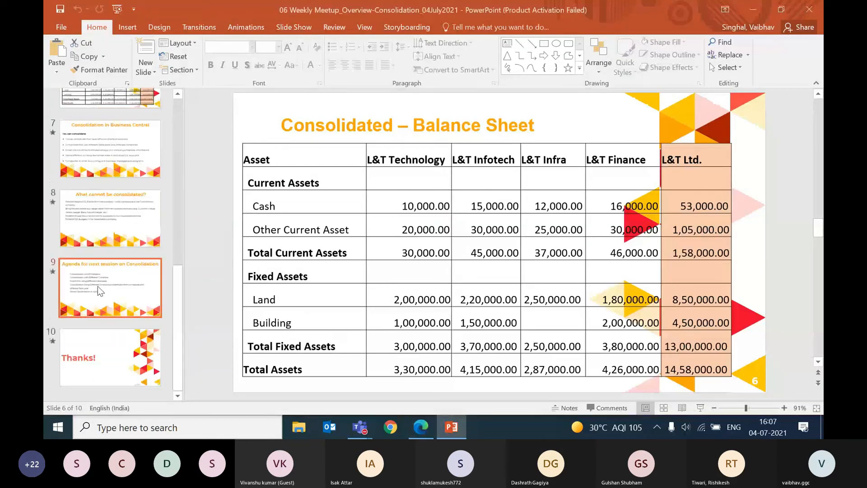
{"action": "left_click", "coordinate": [97, 286]}
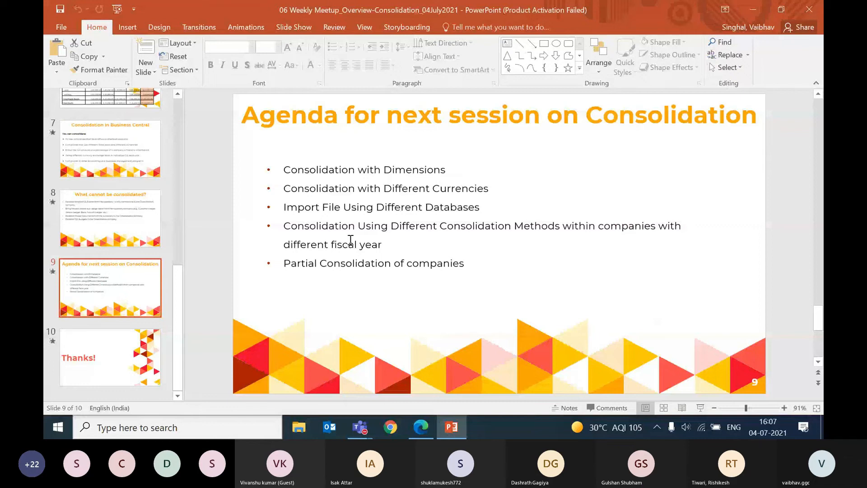
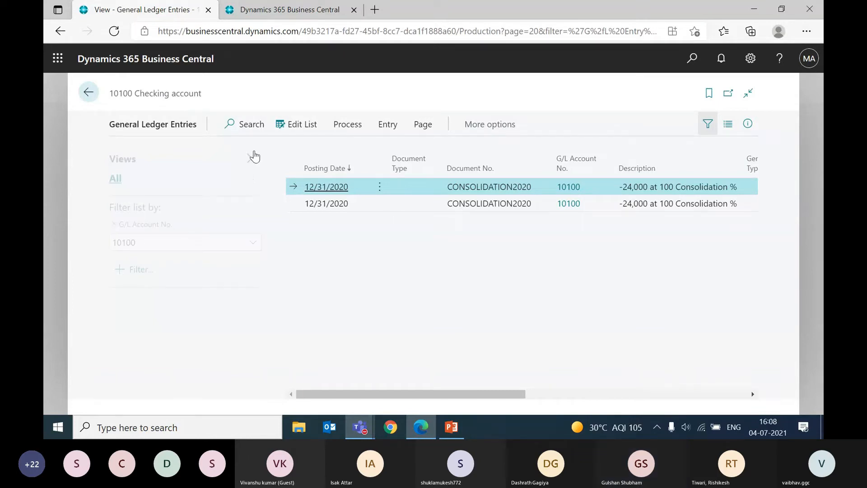
Step: Examine the posting group, amount and balancing account columns of the general ledger entries for account 10100 Checking account
{"action": "left_click_drag", "start_coordinate": [513, 394], "coordinate": [551, 394]}
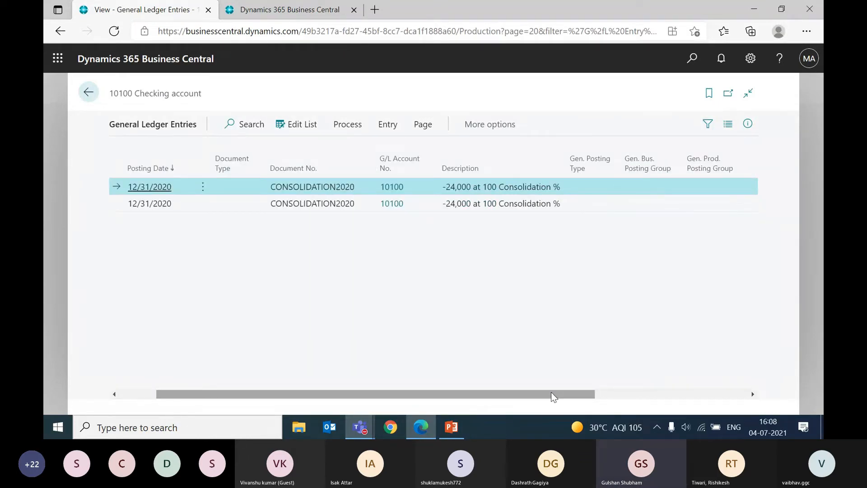
{"action": "left_click_drag", "start_coordinate": [551, 392], "coordinate": [638, 406]}
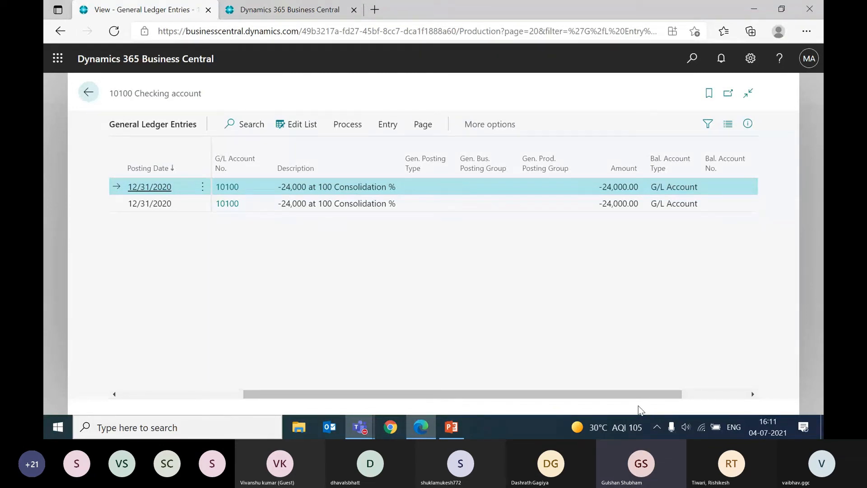
Step: Switch to the PowerPoint presentation, show the closing "Thanks!" slide in the slide show, and exit the show
{"action": "key", "text": "alt+Tab"}
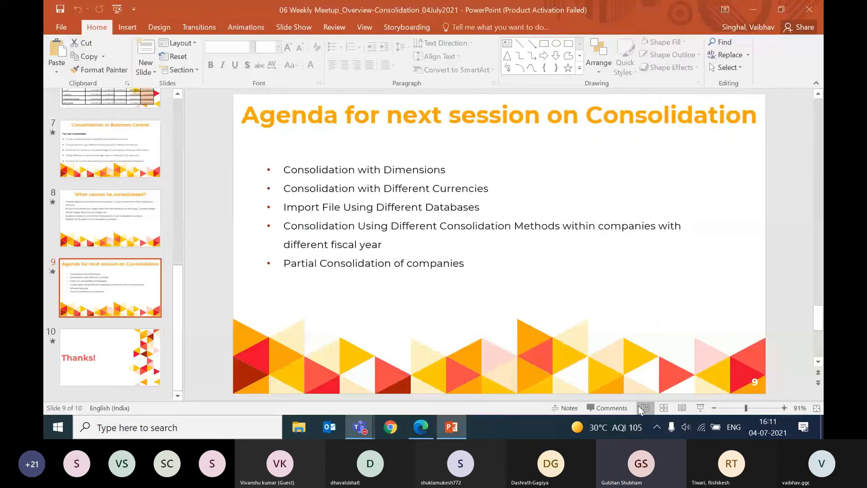
{"action": "key", "text": "Page_Down"}
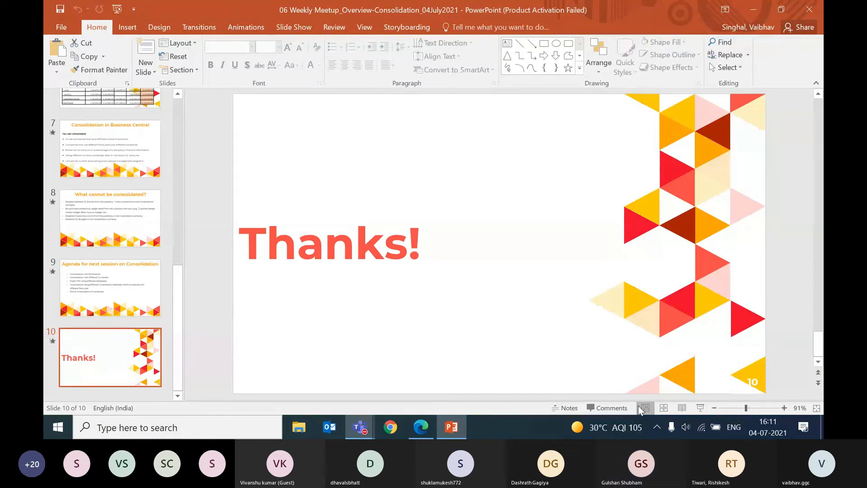
{"action": "key", "text": "F5"}
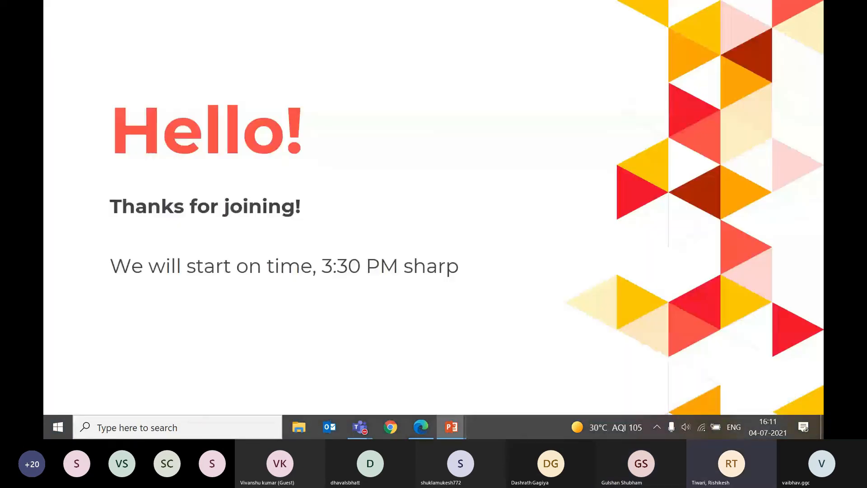
{"action": "key", "text": "Right"}
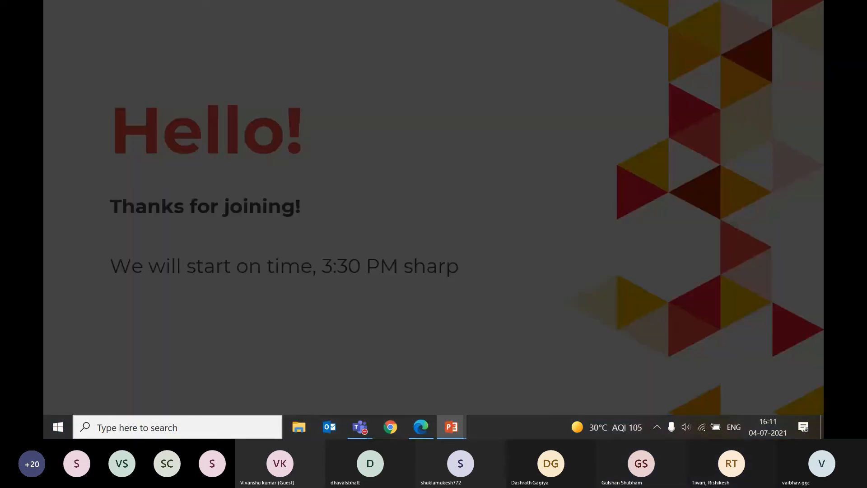
{"action": "key", "text": "Right"}
{"action": "key", "text": "Right"}
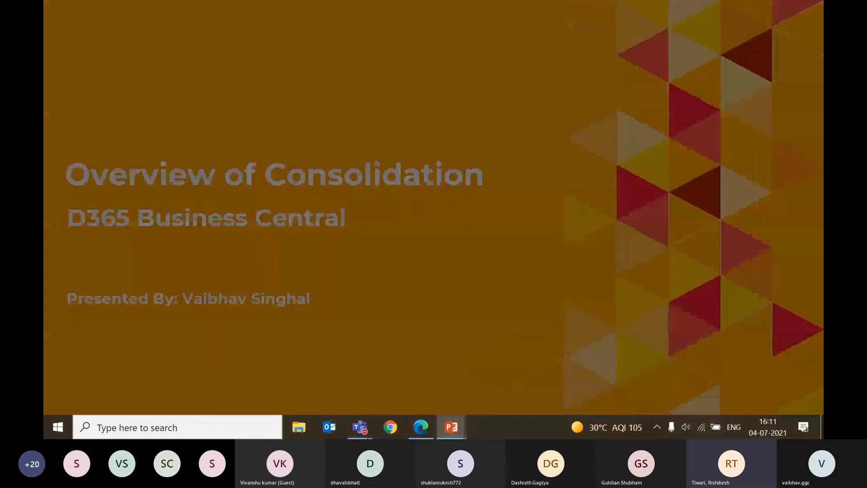
{"action": "key", "text": "Right"}
{"action": "key", "text": "Right"}
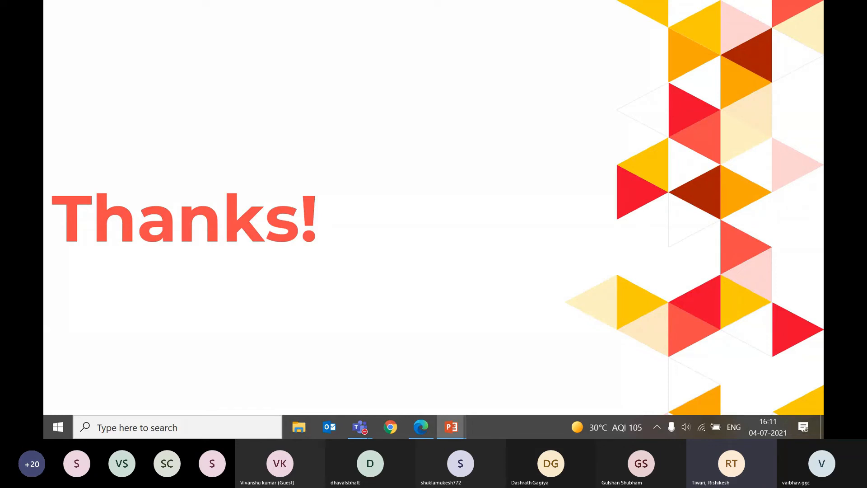
{"action": "key", "text": "Escape"}
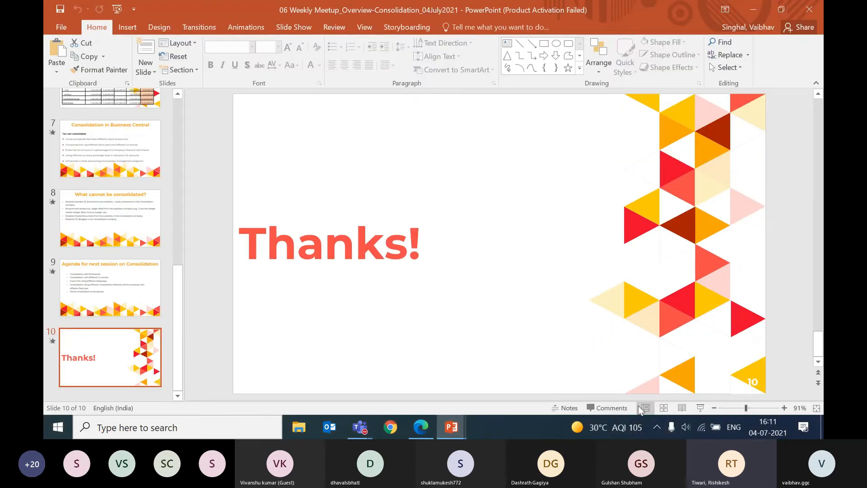
Step: Return to Business Central in the browser, close the ledger entries, and open Subsidiary 2's G/L account card for 10100 Checking account
{"action": "key", "text": "alt+Tab"}
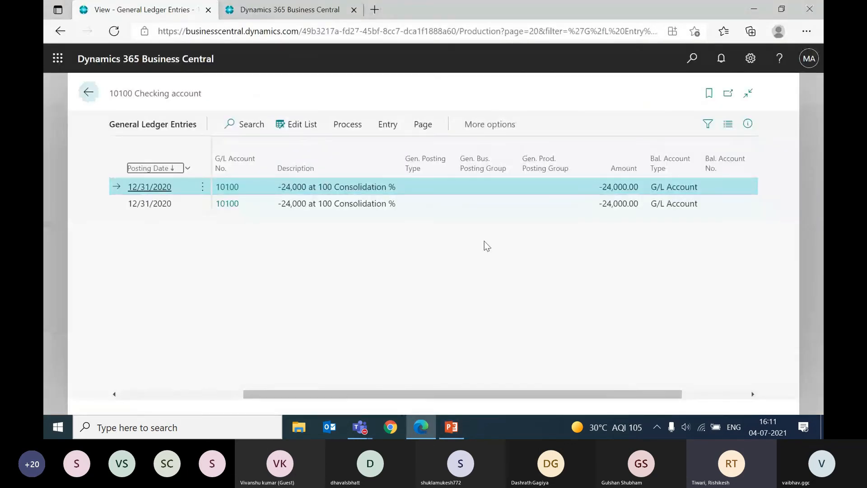
{"action": "key", "text": "Escape"}
{"action": "key", "text": "ctrl+Tab"}
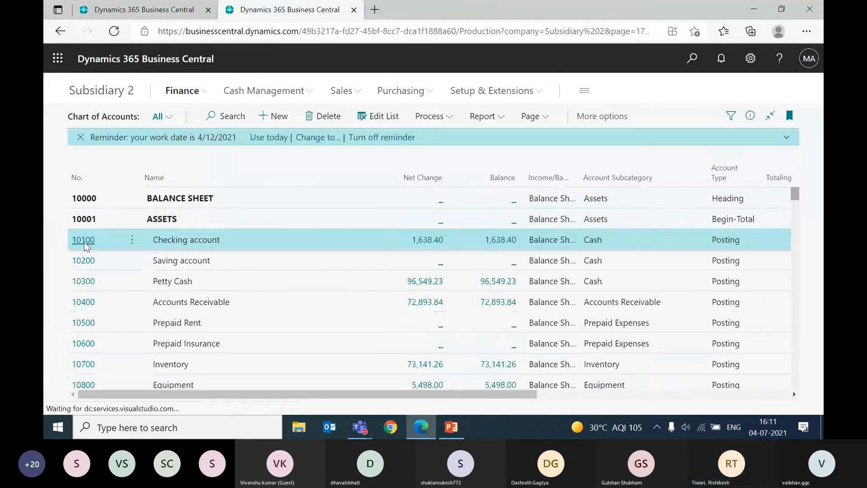
{"action": "left_click", "coordinate": [84, 242]}
Step: Examine the consolidation debit and credit account fields on the 10100 Checking account card, including the credit account field's description
{"action": "scroll", "coordinate": [228, 323], "scroll_direction": "down", "scroll_amount": 6}
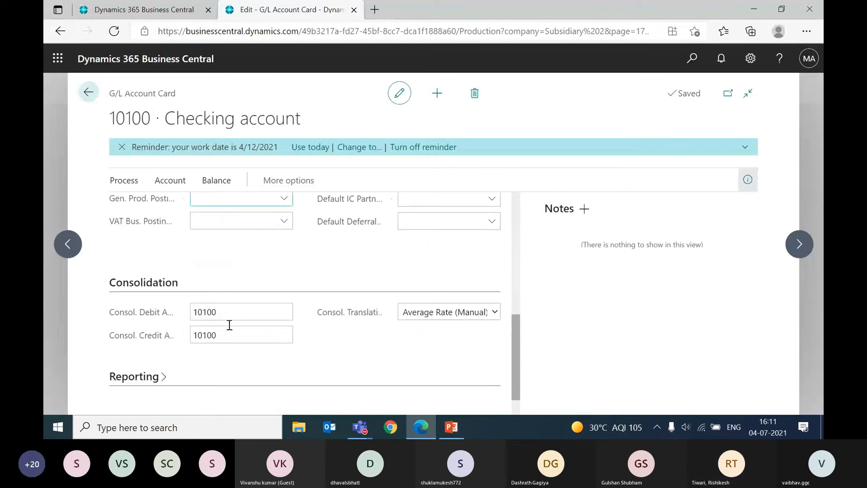
{"action": "left_click", "coordinate": [236, 311]}
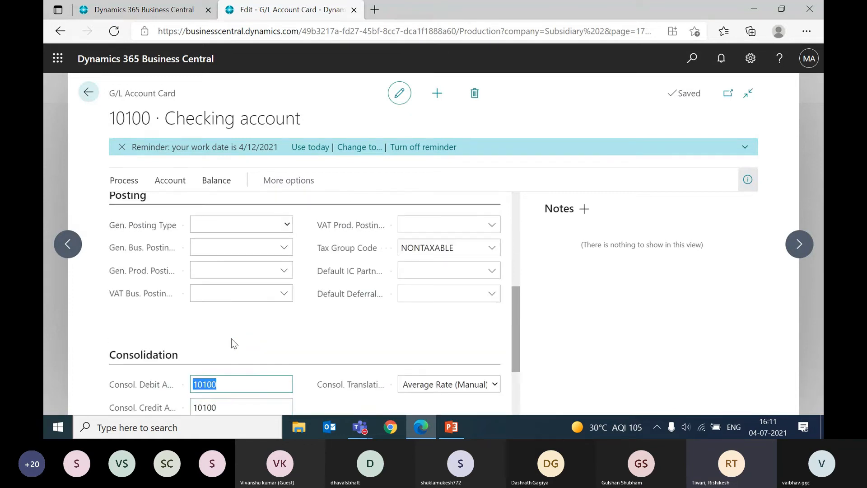
{"action": "scroll", "coordinate": [231, 339], "scroll_direction": "down", "scroll_amount": 1}
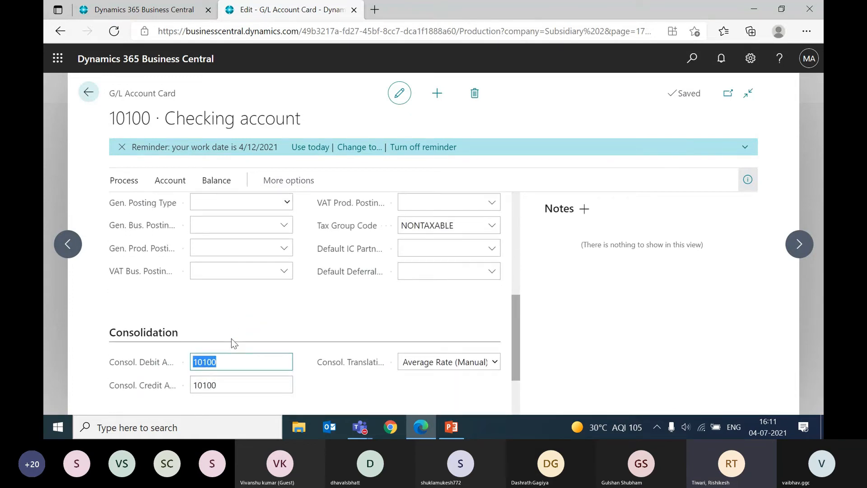
{"action": "scroll", "coordinate": [231, 338], "scroll_direction": "up", "scroll_amount": 4}
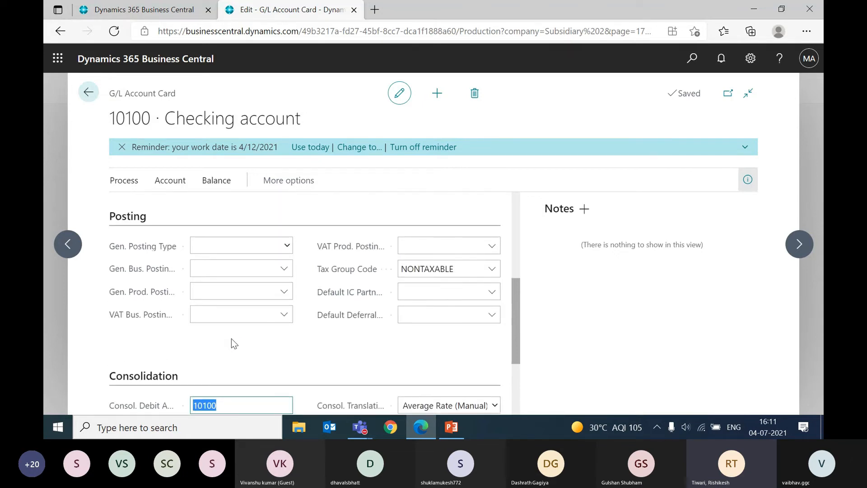
{"action": "scroll", "coordinate": [231, 338], "scroll_direction": "down", "scroll_amount": 5}
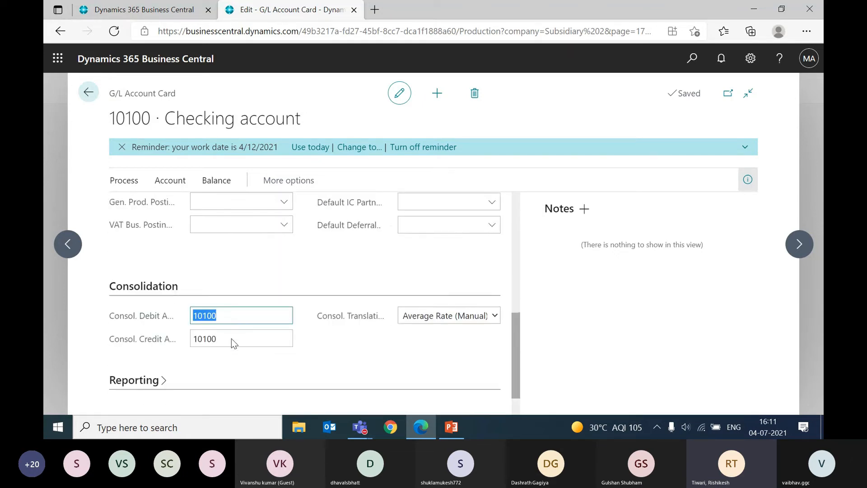
{"action": "scroll", "coordinate": [231, 338], "scroll_direction": "up", "scroll_amount": 1}
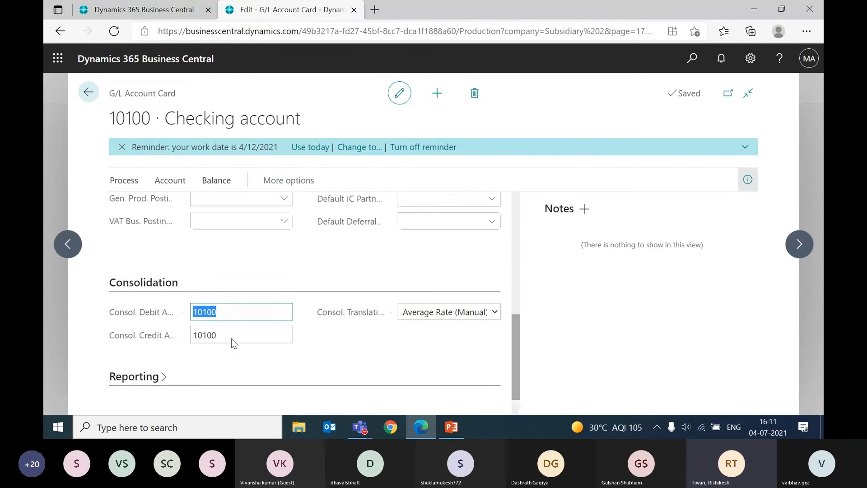
{"action": "scroll", "coordinate": [231, 337], "scroll_direction": "up", "scroll_amount": 3}
{"action": "scroll", "coordinate": [231, 338], "scroll_direction": "down", "scroll_amount": 4}
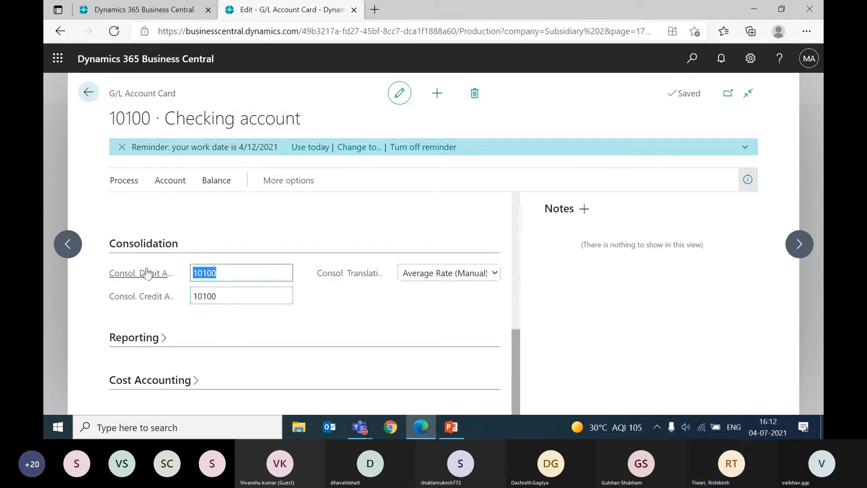
{"action": "mouse_move", "coordinate": [148, 274]}
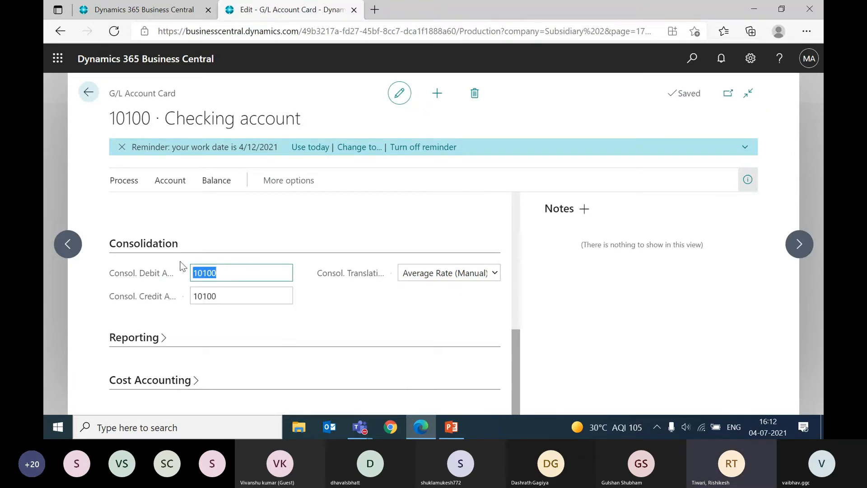
{"action": "left_click", "coordinate": [244, 293]}
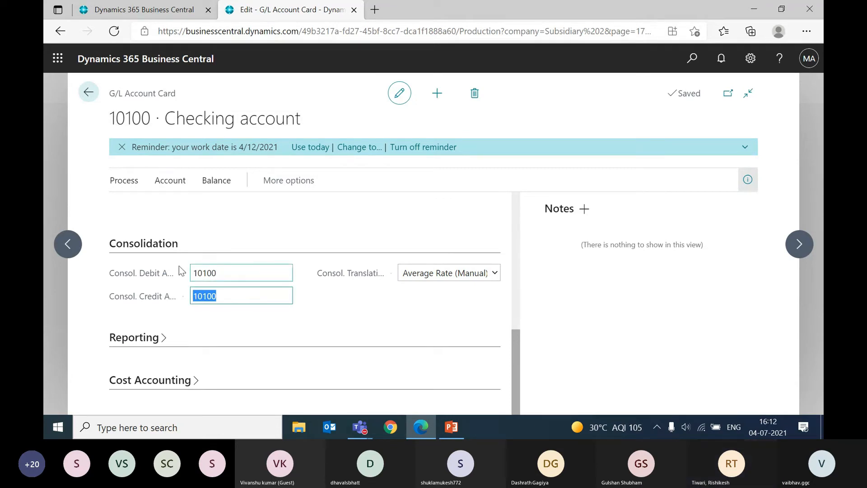
{"action": "left_click", "coordinate": [227, 269]}
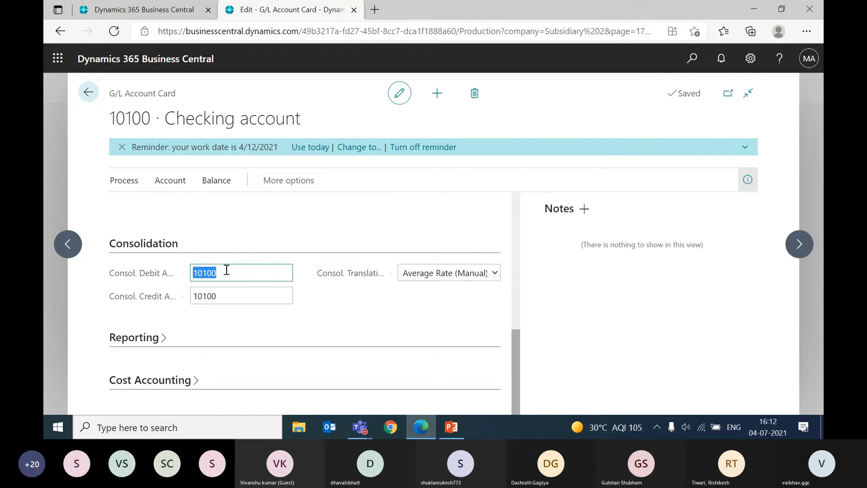
{"action": "key", "text": "Tab"}
{"action": "key", "text": "shift+Tab"}
{"action": "left_click", "coordinate": [234, 294]}
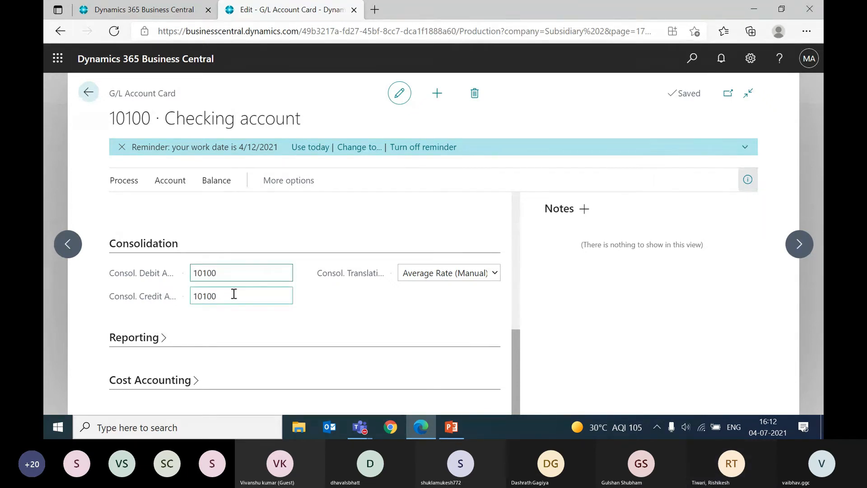
{"action": "key", "text": "shift+Tab"}
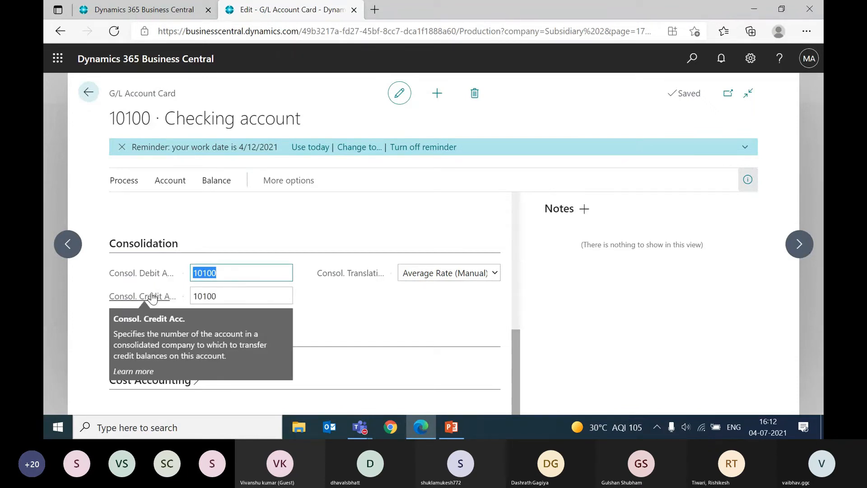
{"action": "left_click", "coordinate": [222, 292]}
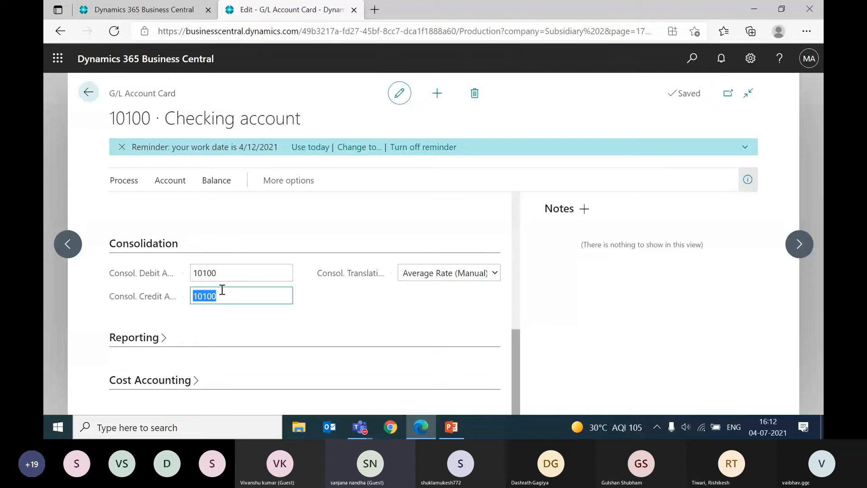
Step: Switch to the Consolidated company and search for "consolidation trial balance"
{"action": "left_click", "coordinate": [145, 5]}
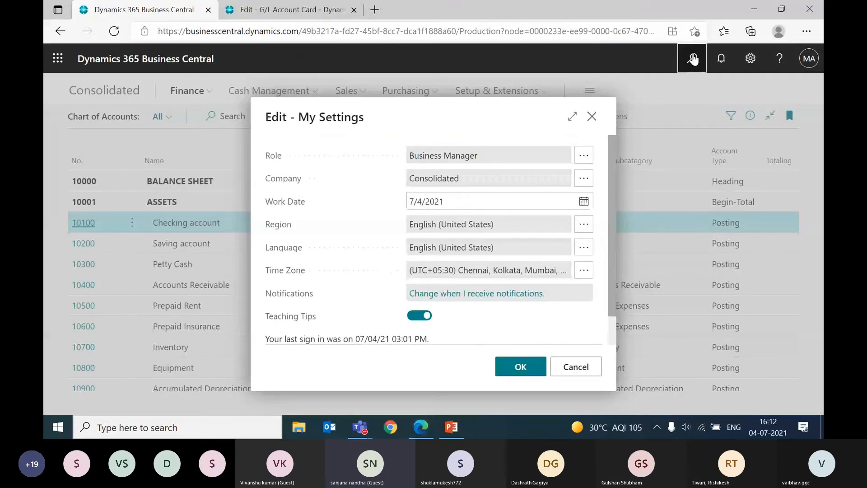
{"action": "left_click", "coordinate": [692, 58]}
{"action": "type", "text": "consolidation tri"}
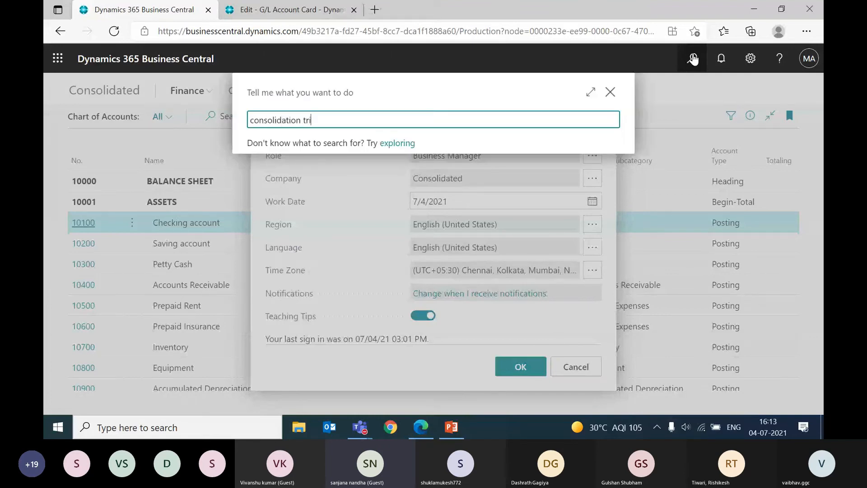
{"action": "type", "text": "al balance"}
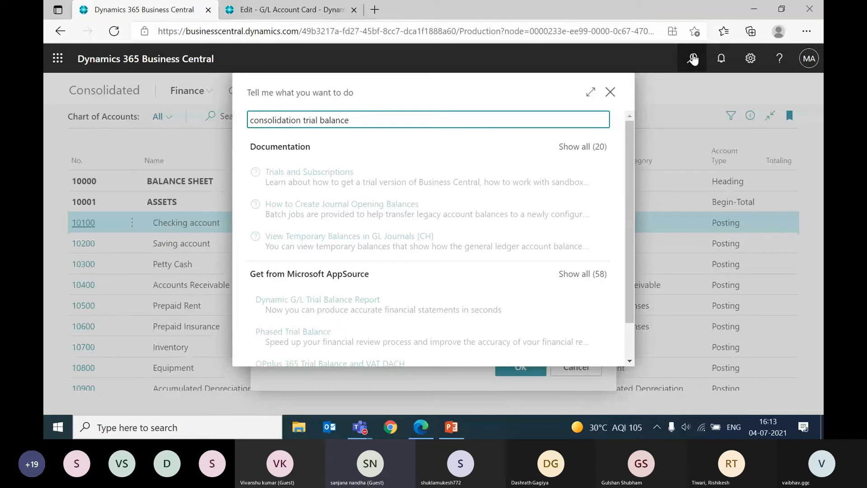
Step: Replace the search text with "consolida" to look up the consolidation pages and reports in Consolidated
{"action": "triple_click", "coordinate": [302, 118]}
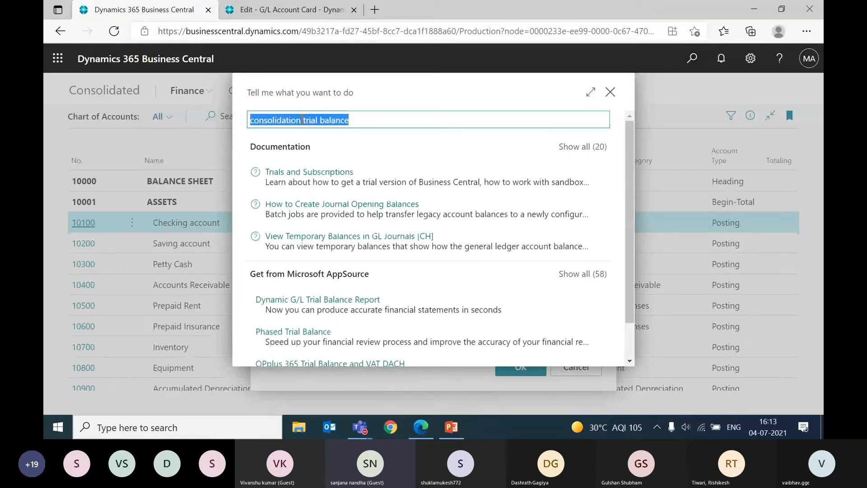
{"action": "key", "text": "BackSpace"}
{"action": "type", "text": "acc"}
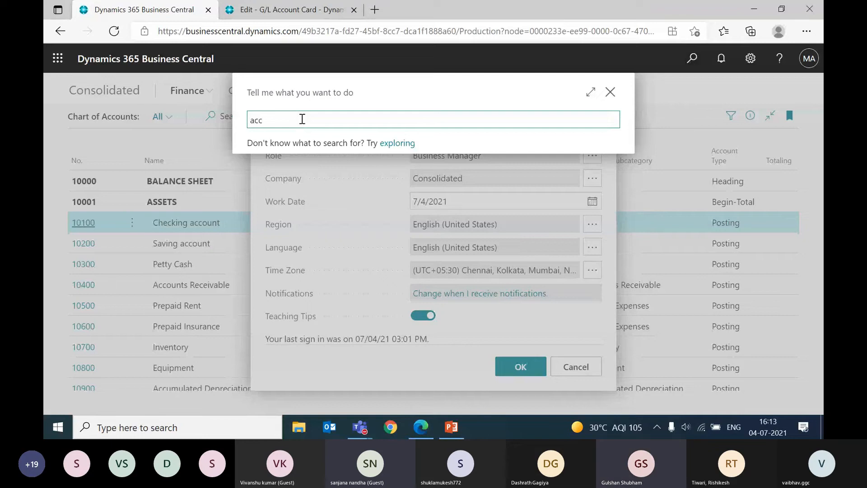
{"action": "key", "text": "BackSpace"}
{"action": "key", "text": "BackSpace"}
{"action": "key", "text": "BackSpace"}
{"action": "type", "text": "cons"}
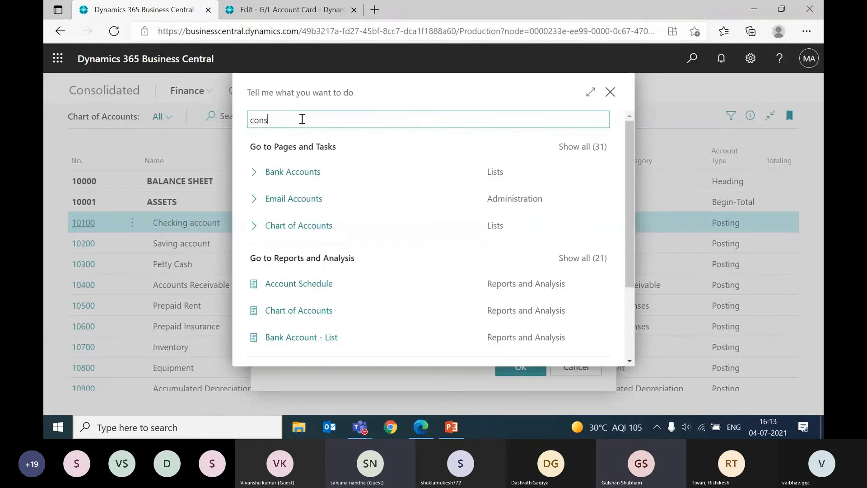
{"action": "type", "text": "olida"}
{"action": "key", "text": "F1"}
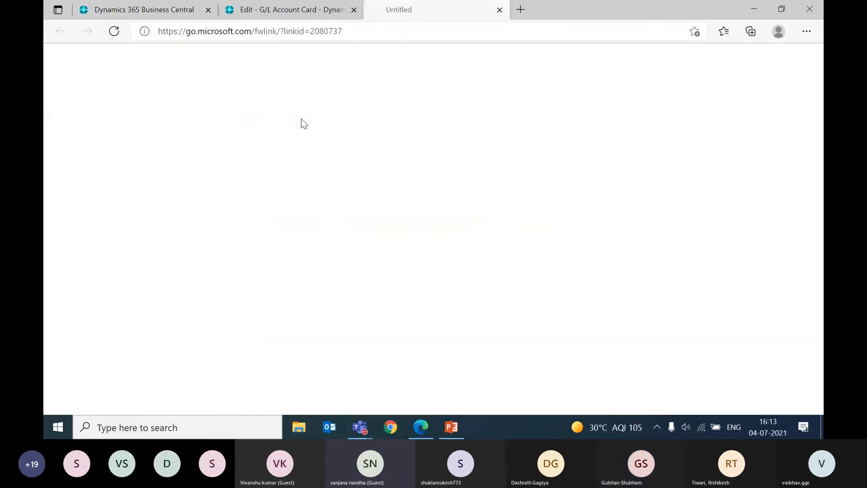
{"action": "left_click", "coordinate": [117, 6]}
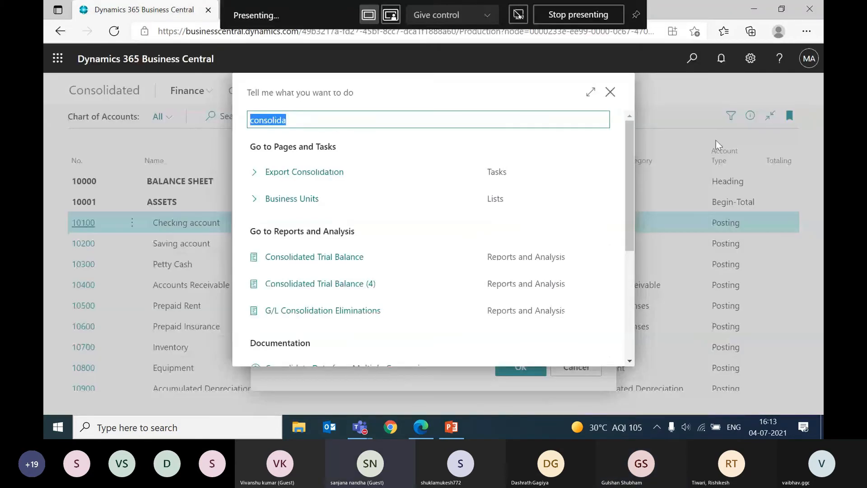
Step: Search for "busin unit" and open the Business Units list in Consolidated
{"action": "left_click", "coordinate": [692, 59]}
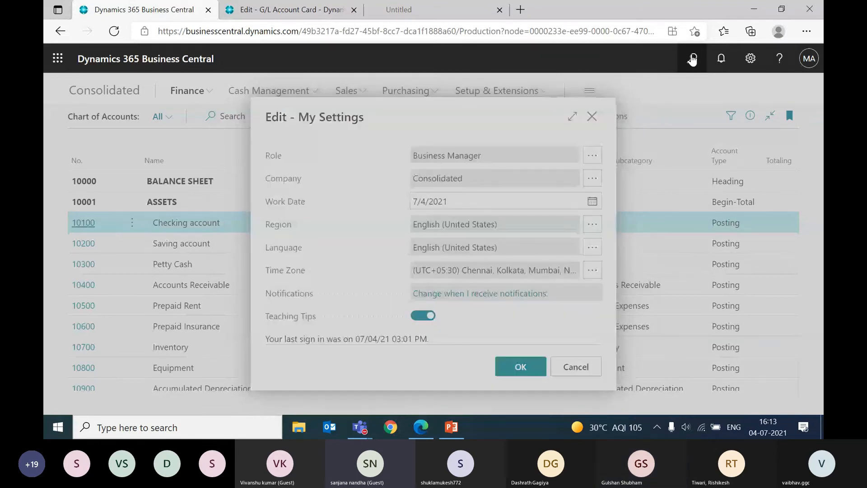
{"action": "left_click", "coordinate": [692, 59]}
{"action": "type", "text": "busin unit"}
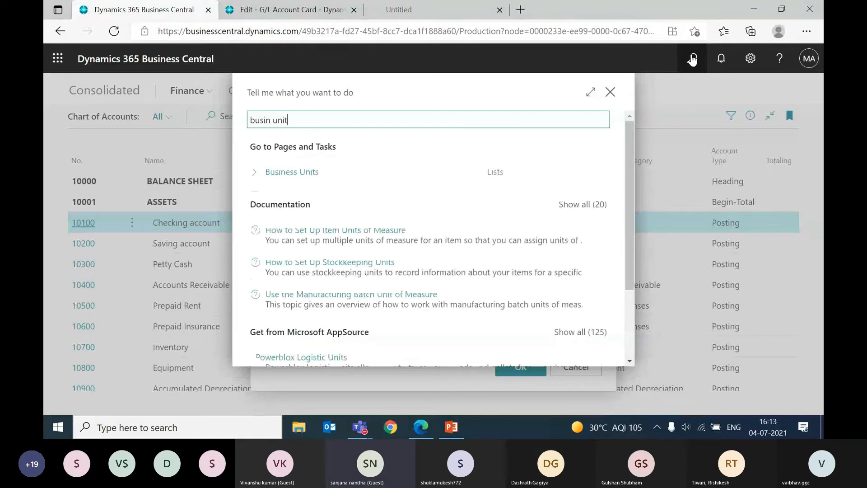
{"action": "left_click", "coordinate": [291, 172]}
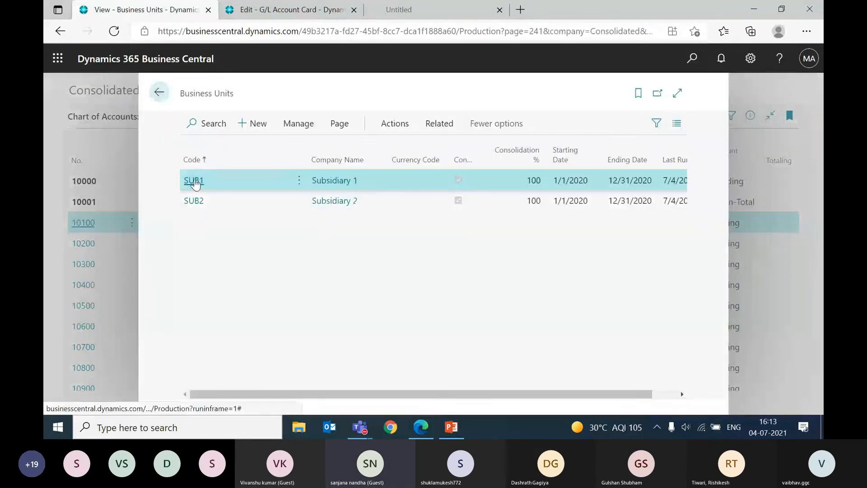
Step: Open the SUB1 business unit card, start its consolidation run, and review the period, document number and parent currency options
{"action": "left_click", "coordinate": [194, 180]}
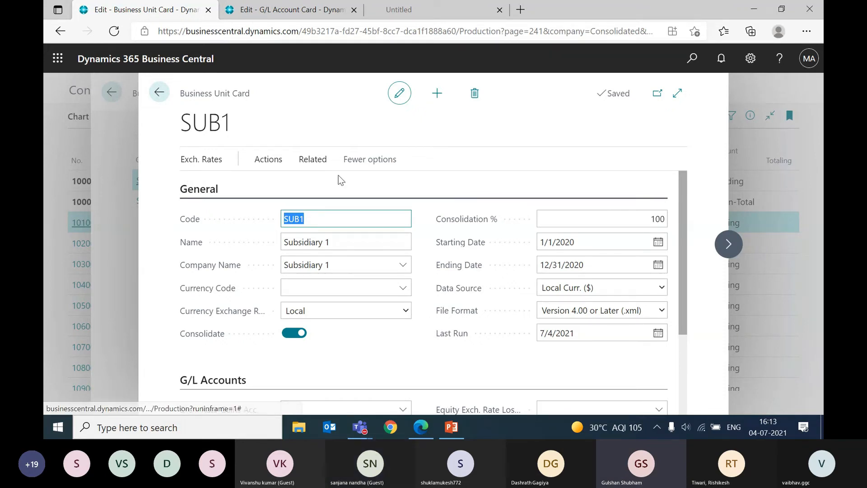
{"action": "left_click", "coordinate": [284, 161]}
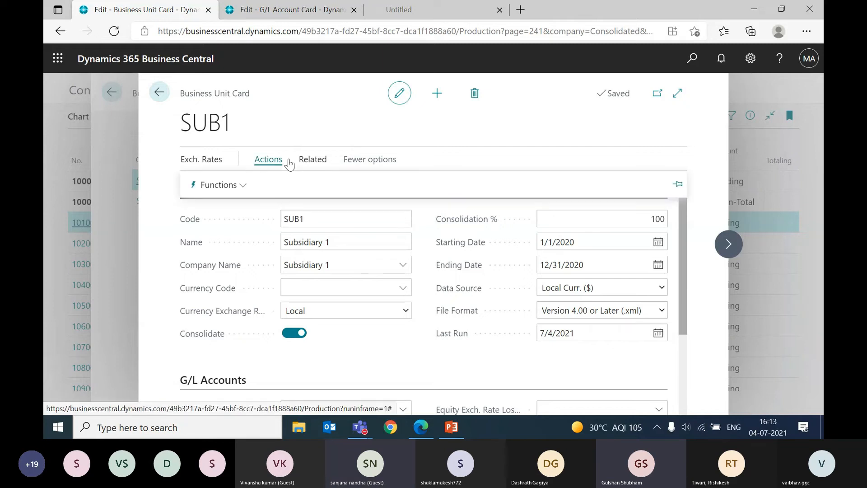
{"action": "left_click", "coordinate": [223, 189]}
{"action": "left_click", "coordinate": [234, 254]}
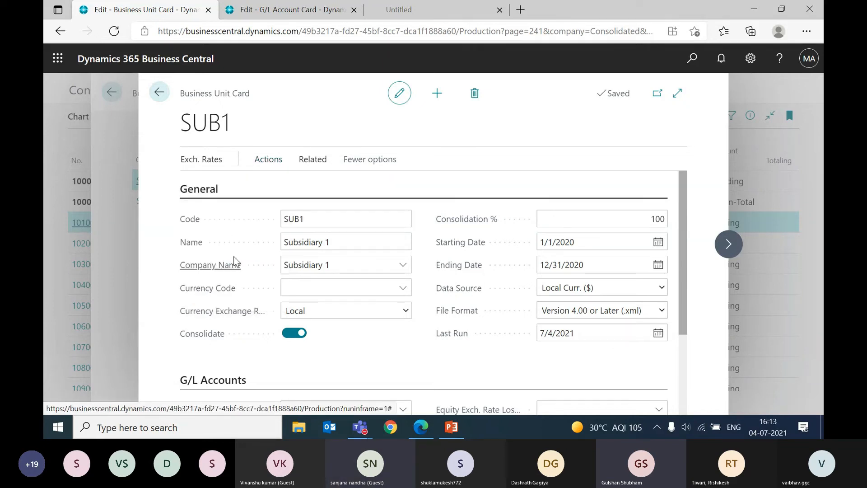
{"action": "scroll", "coordinate": [361, 269], "scroll_direction": "down", "scroll_amount": 1}
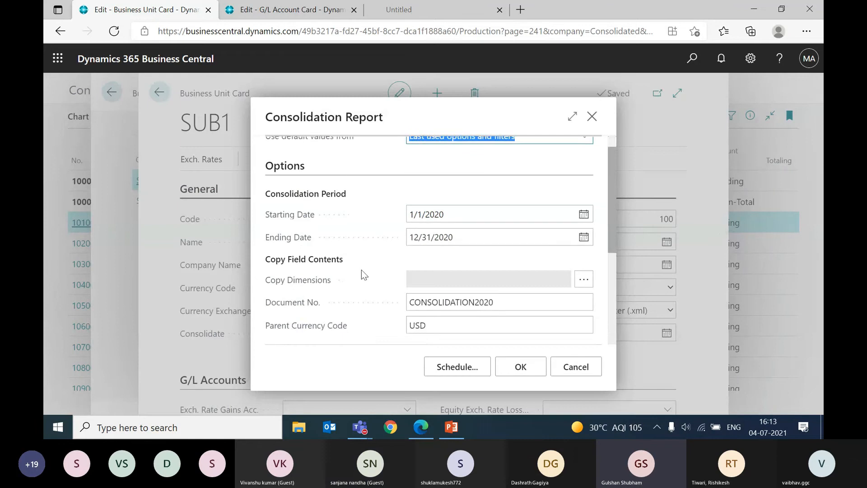
{"action": "scroll", "coordinate": [361, 269], "scroll_direction": "down", "scroll_amount": 1}
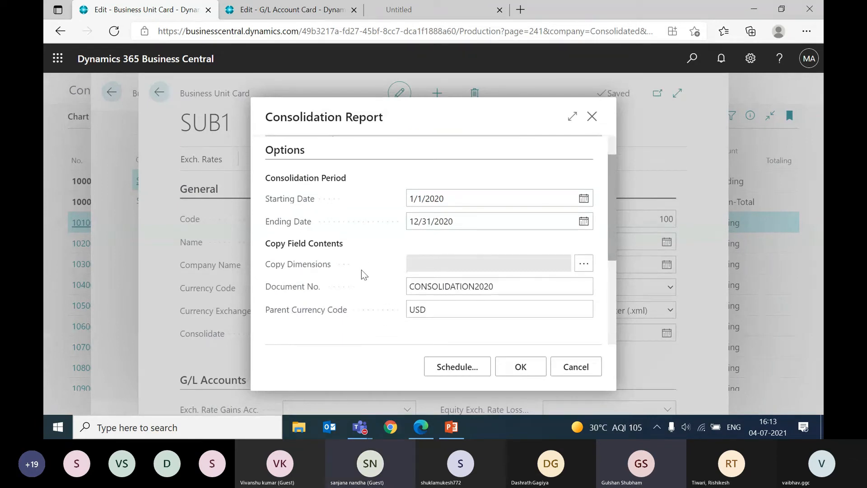
{"action": "left_click", "coordinate": [515, 283]}
{"action": "double_click", "coordinate": [516, 283]}
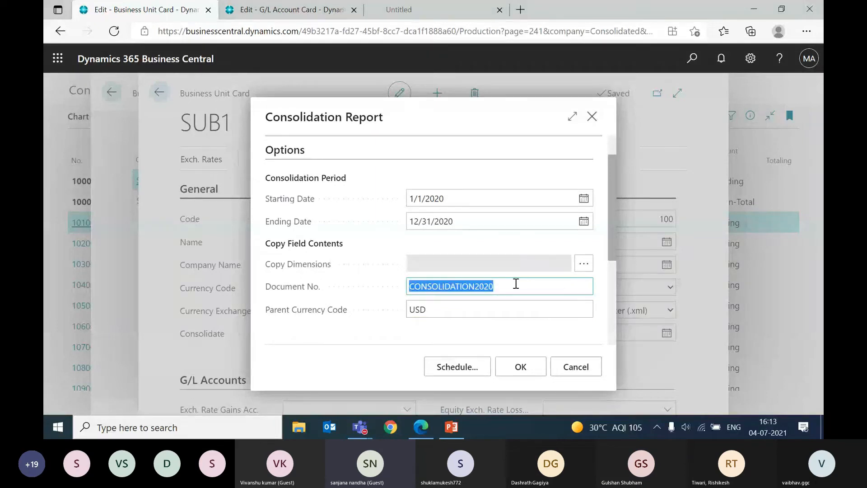
{"action": "double_click", "coordinate": [467, 312]}
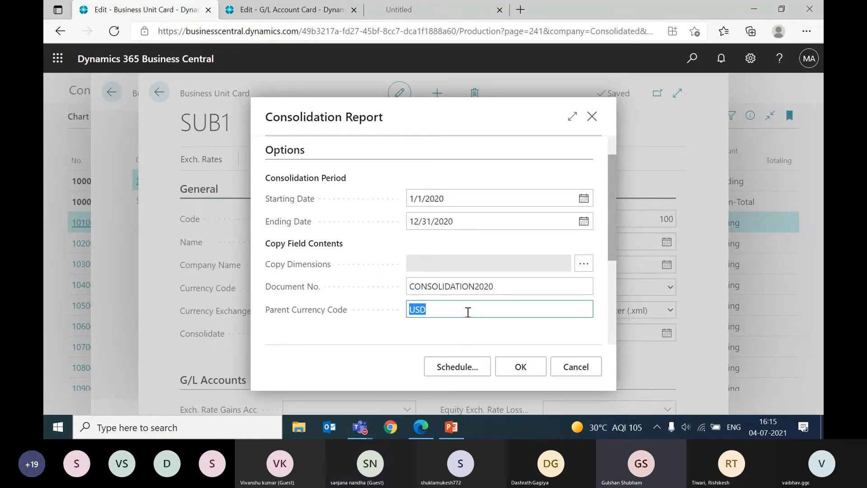
Step: Set the consolidation document number to CONSOLIDATION2020_V1 and clear the parent currency code
{"action": "left_click", "coordinate": [515, 285]}
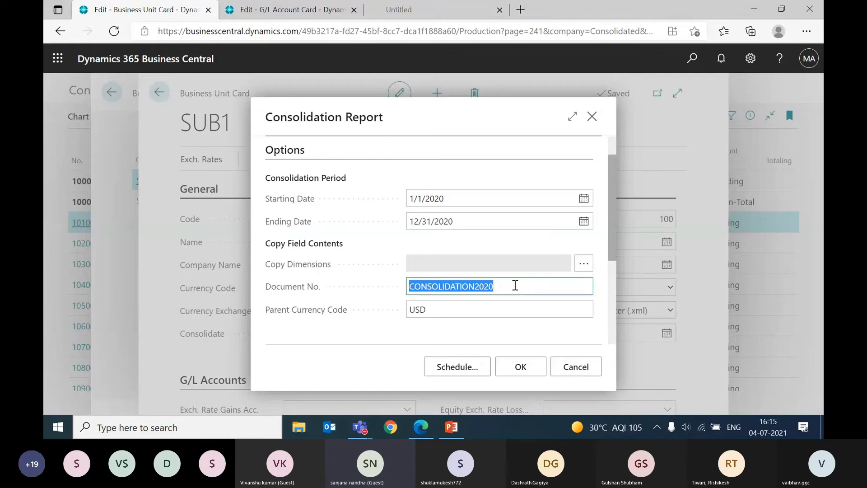
{"action": "left_click", "coordinate": [515, 285]}
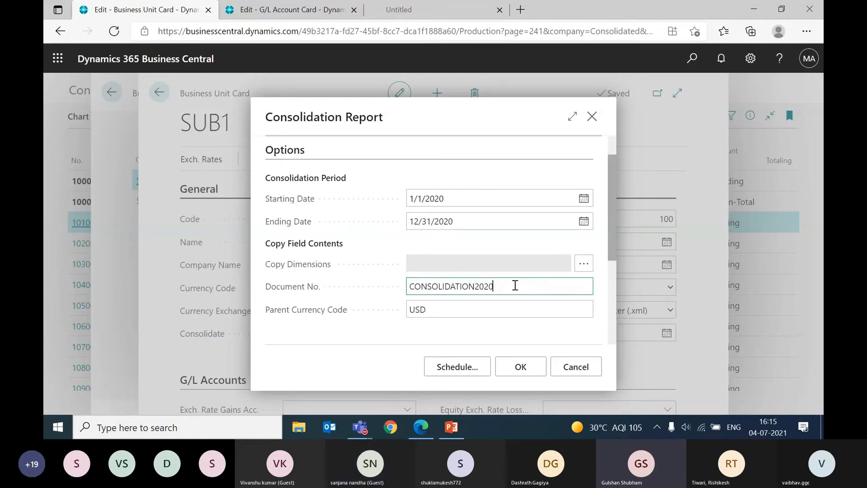
{"action": "type", "text": "V"}
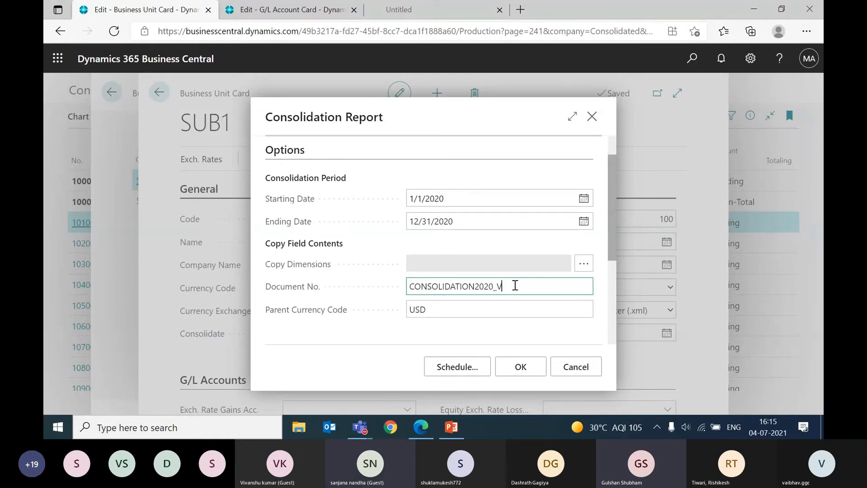
{"action": "type", "text": "1"}
{"action": "left_click", "coordinate": [441, 311]}
{"action": "key", "text": "BackSpace"}
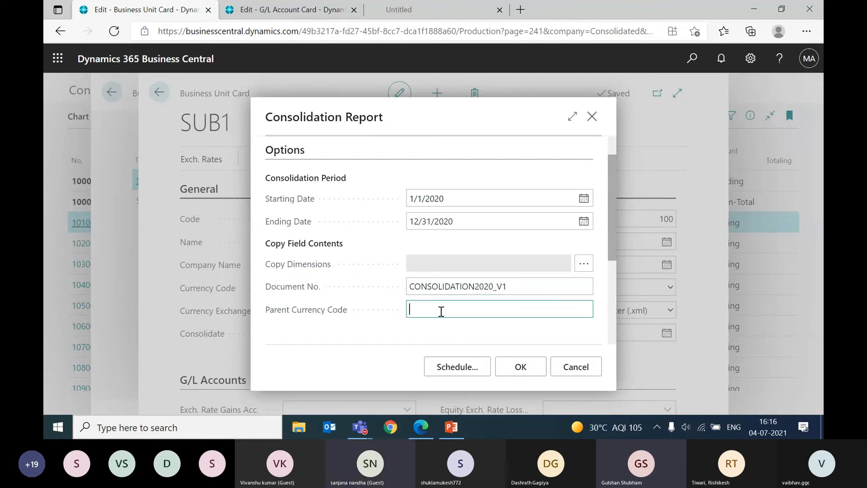
Step: Run the consolidation for 01/01/20 to 12/31/20, dismiss the Consolidated Trial Balance report, and return to the Chart of Accounts
{"action": "scroll", "coordinate": [451, 316], "scroll_direction": "down", "scroll_amount": 3}
{"action": "left_click", "coordinate": [516, 370]}
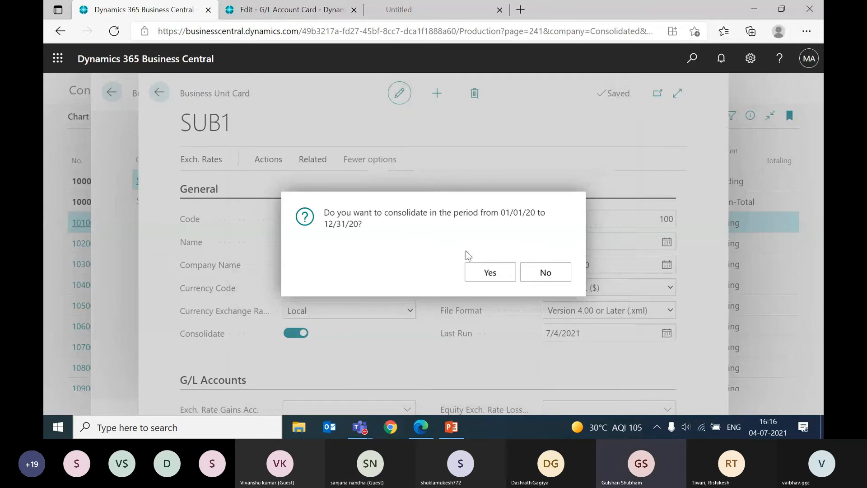
{"action": "left_click", "coordinate": [489, 273]}
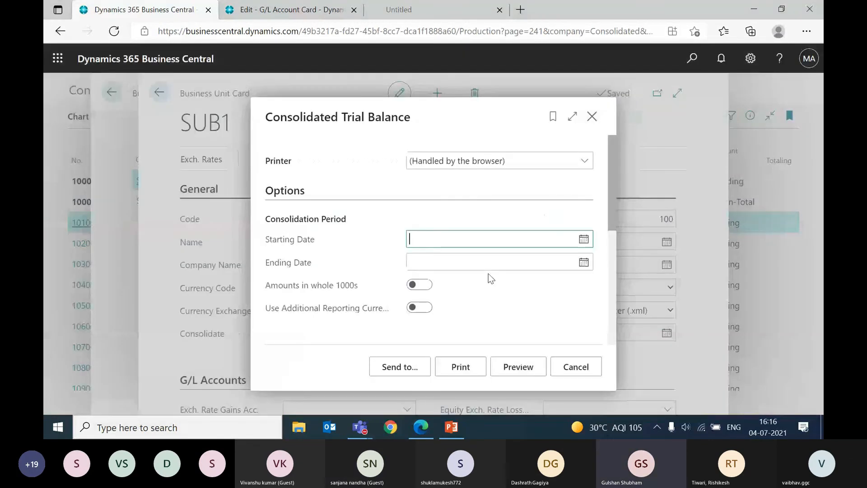
{"action": "key", "text": "Escape"}
{"action": "key", "text": "Escape"}
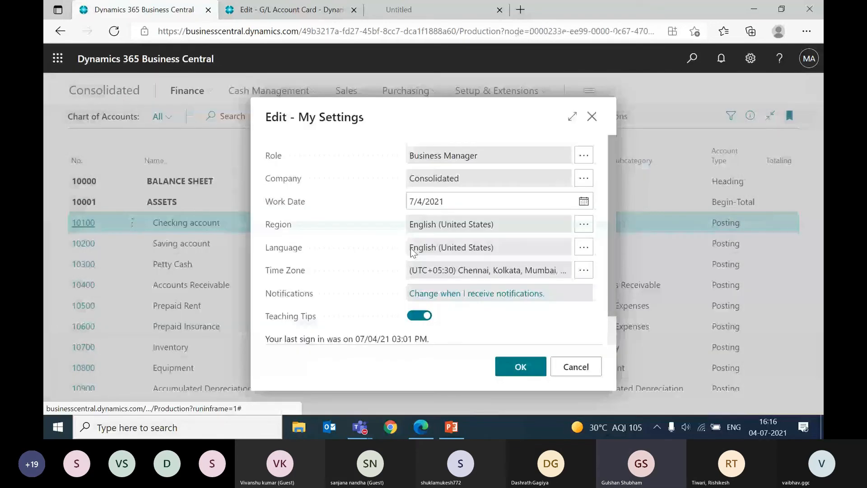
{"action": "key", "text": "Escape"}
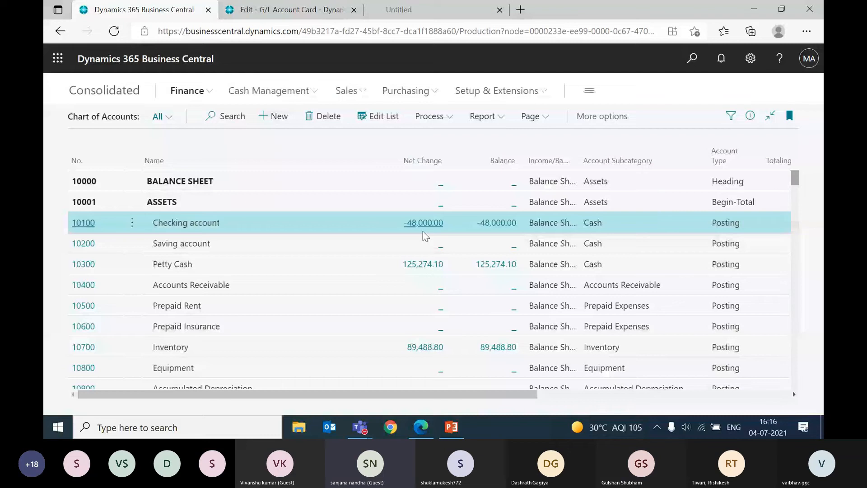
Step: Open the ledger entries behind the 10100 Checking account's net change and compare their document numbers and descriptions
{"action": "left_click", "coordinate": [427, 223]}
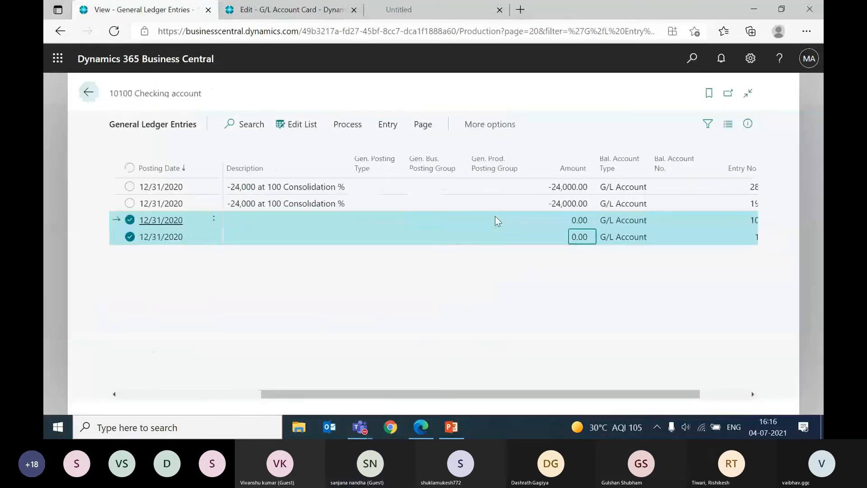
{"action": "left_click", "coordinate": [497, 221]}
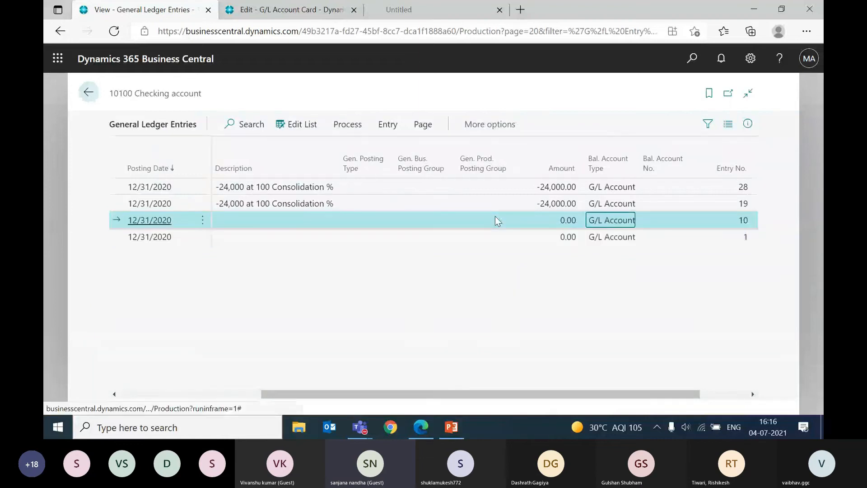
{"action": "key", "text": "shift+Down"}
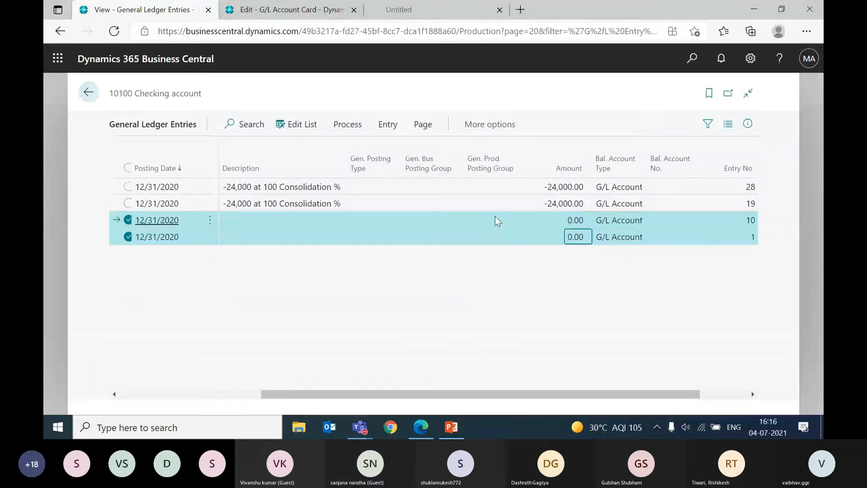
{"action": "key", "text": "Up"}
{"action": "key", "text": "Up"}
{"action": "key", "text": "shift+Up"}
{"action": "key", "text": "Left"}
{"action": "key", "text": "Left"}
{"action": "key", "text": "Left"}
{"action": "key", "text": "Left"}
{"action": "key", "text": "Left"}
{"action": "key", "text": "Down"}
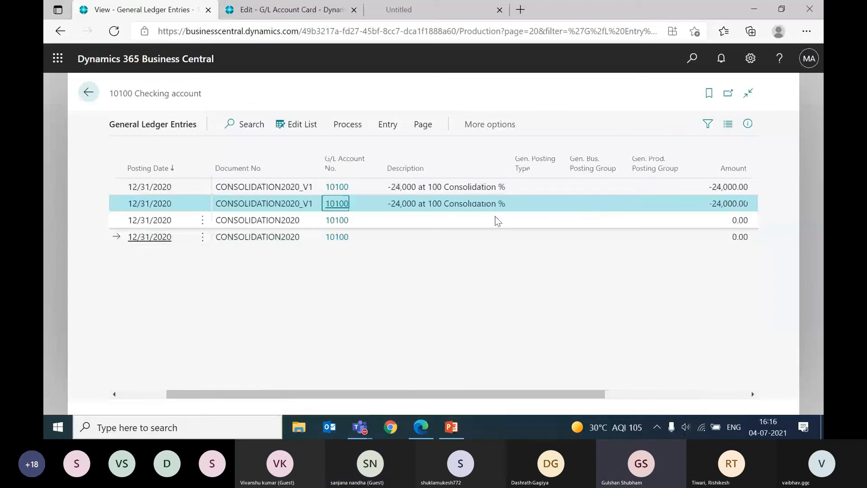
{"action": "key", "text": "Up"}
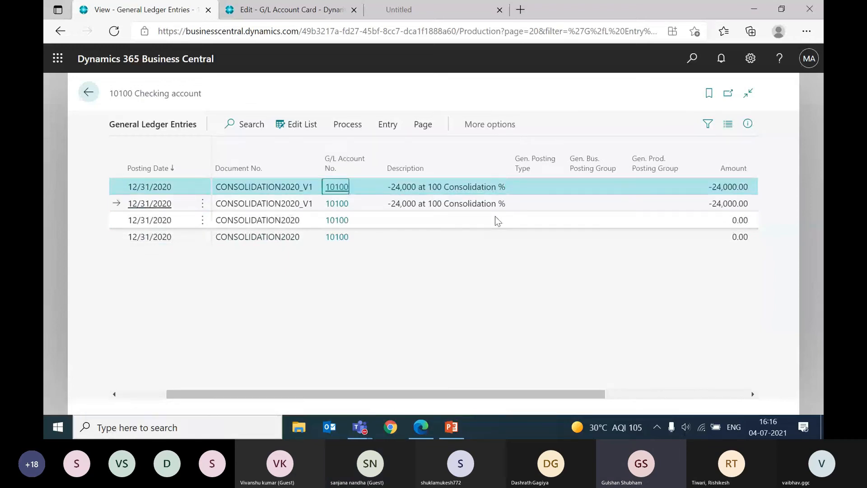
{"action": "key", "text": "Left"}
{"action": "key", "text": "Left"}
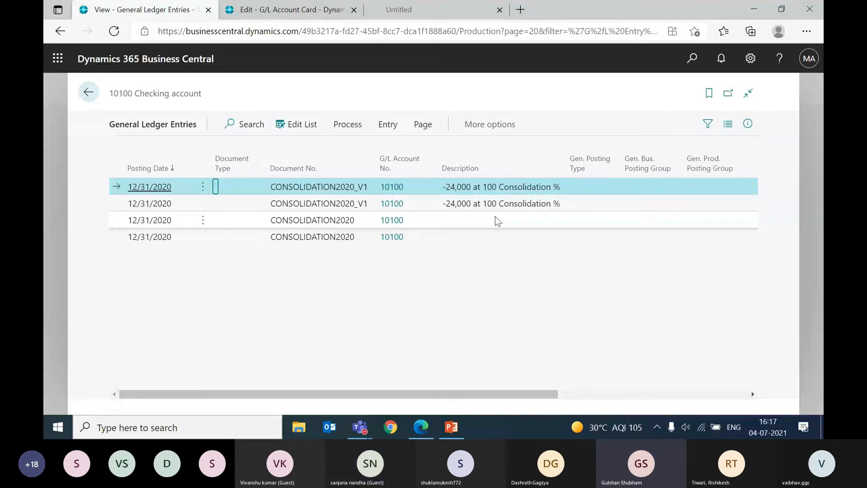
Step: Examine the amounts of the CONSOLIDATION2020 entries against those of the CONSOLIDATION2020_V1 entries
{"action": "left_click", "coordinate": [495, 218]}
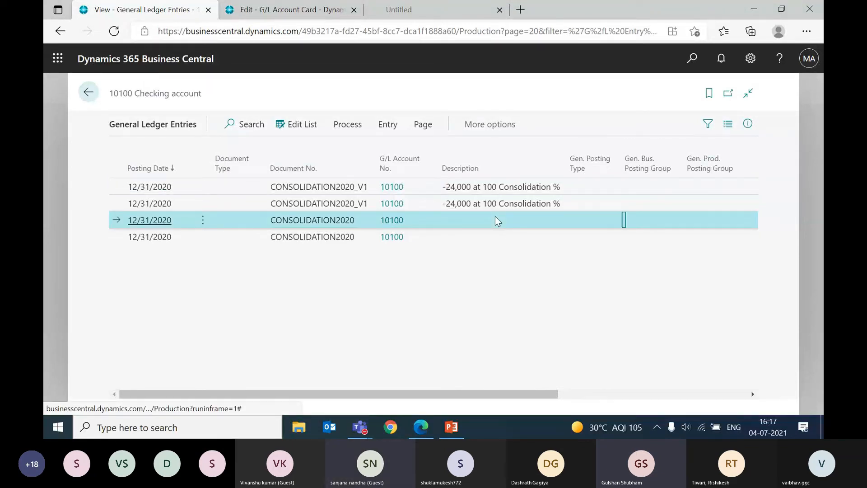
{"action": "key", "text": "Tab"}
{"action": "key", "text": "Tab"}
{"action": "key", "text": "Tab"}
{"action": "key", "text": "shift+Tab"}
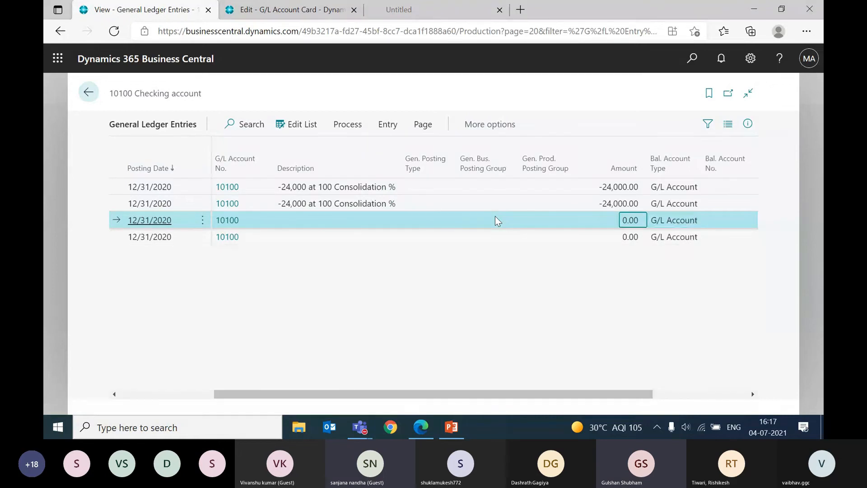
{"action": "key", "text": "Up"}
{"action": "key", "text": "Down"}
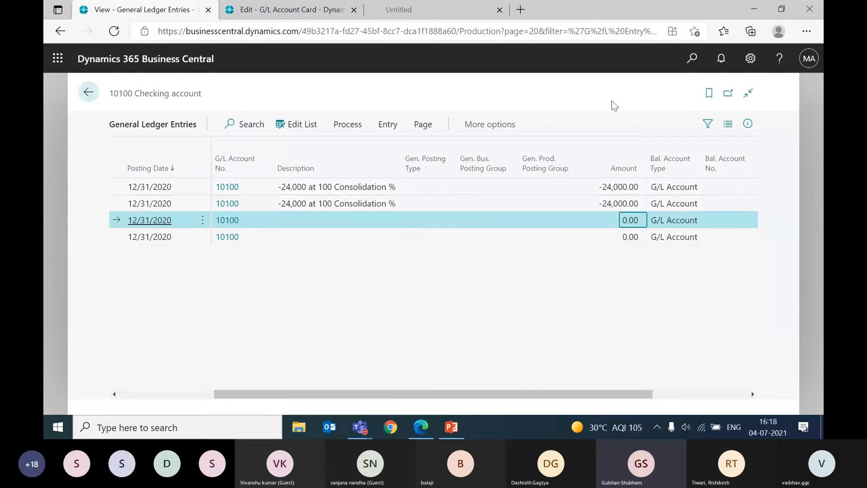
Step: Search for "business" and open the SUB1 card from the Business Units list
{"action": "left_click", "coordinate": [683, 63]}
{"action": "type", "text": "bu"}
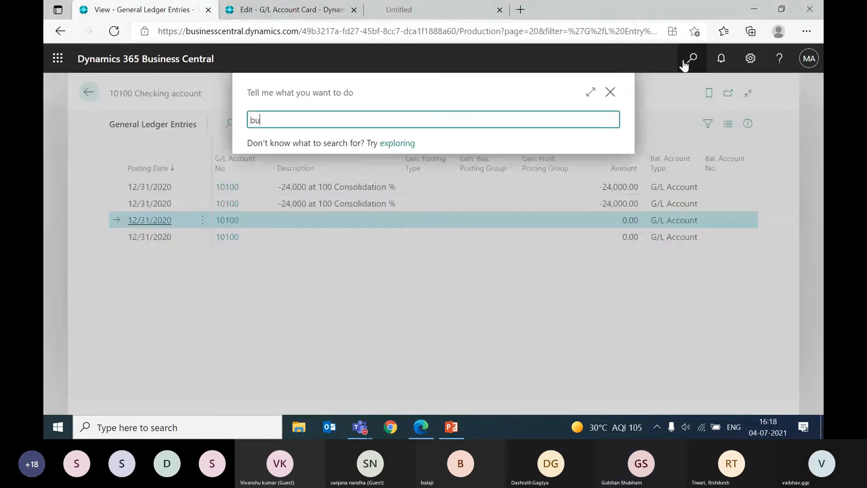
{"action": "type", "text": "sines"}
{"action": "type", "text": "s"}
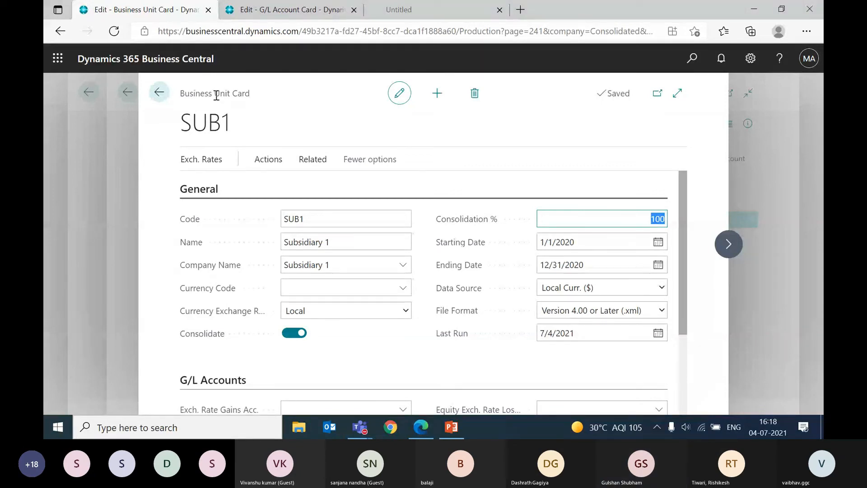
{"action": "left_click", "coordinate": [335, 140]}
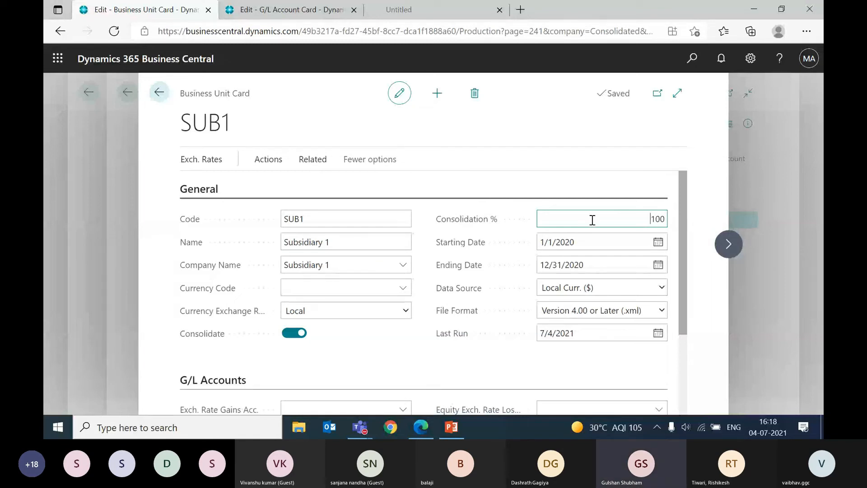
Step: Try a consolidation percentage of 80 on the SUB1 card, restore it to 100, and close the card
{"action": "double_click", "coordinate": [608, 219]}
{"action": "type", "text": "80"}
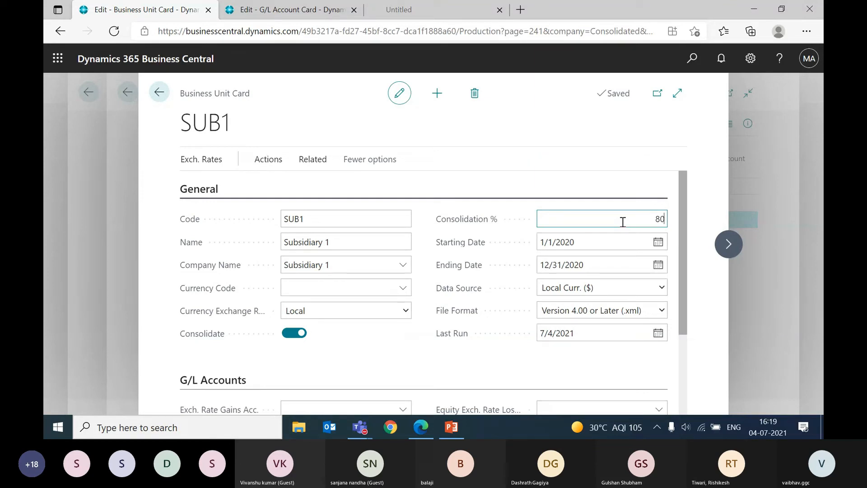
{"action": "key", "text": "BackSpace"}
{"action": "key", "text": "BackSpace"}
{"action": "type", "text": "100"}
{"action": "key", "text": "Tab"}
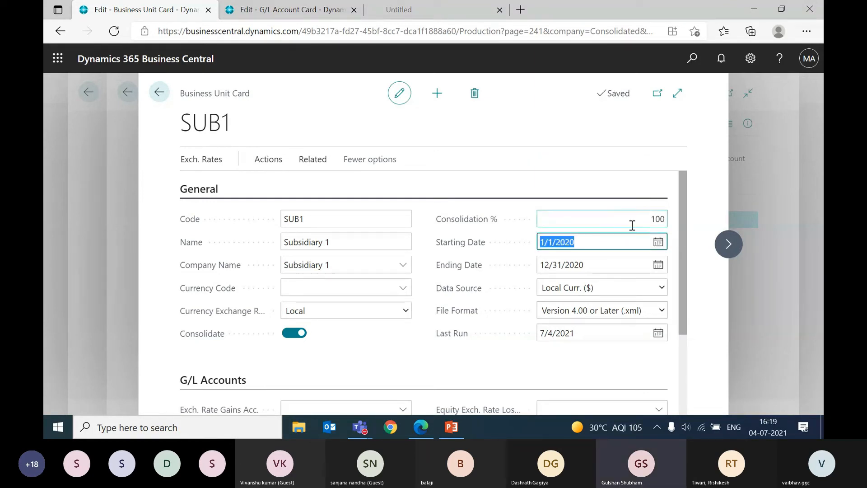
{"action": "left_click", "coordinate": [632, 225]}
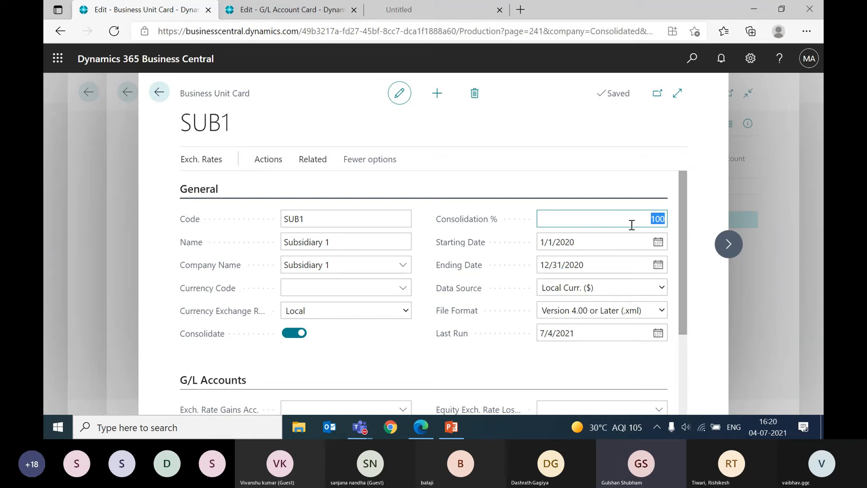
{"action": "key", "text": "Escape"}
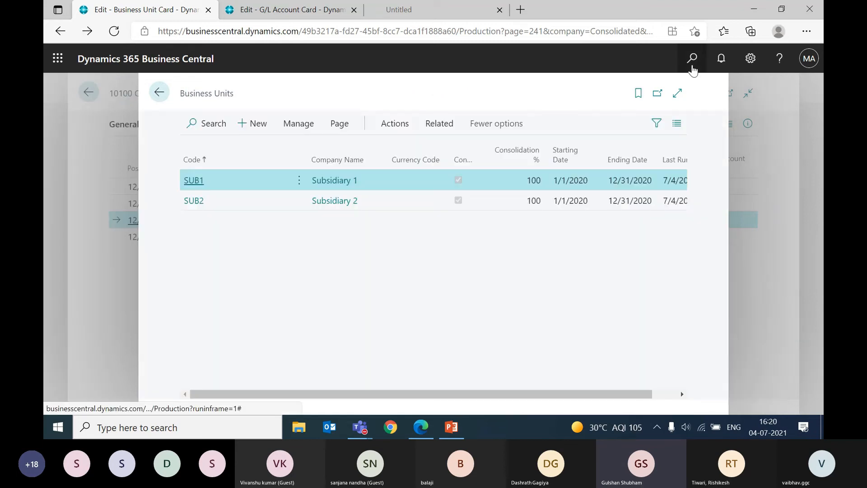
Step: Search for "gen pos setup" to look up the general posting setup in Consolidated
{"action": "left_click", "coordinate": [692, 58]}
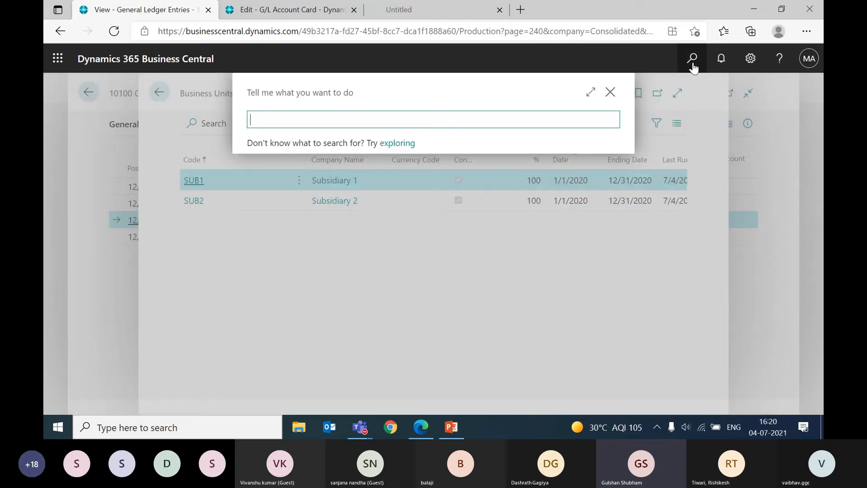
{"action": "type", "text": "gen pos setup"}
{"action": "key", "text": "Return"}
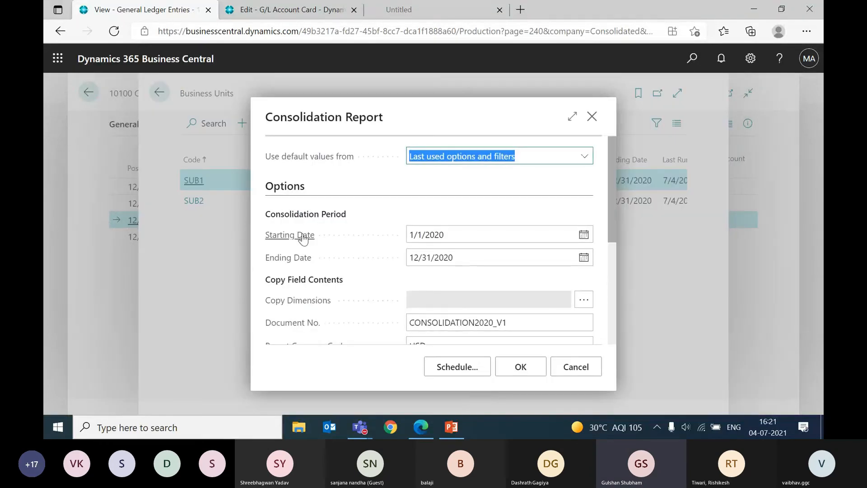
{"action": "scroll", "coordinate": [302, 234], "scroll_direction": "down", "scroll_amount": 2}
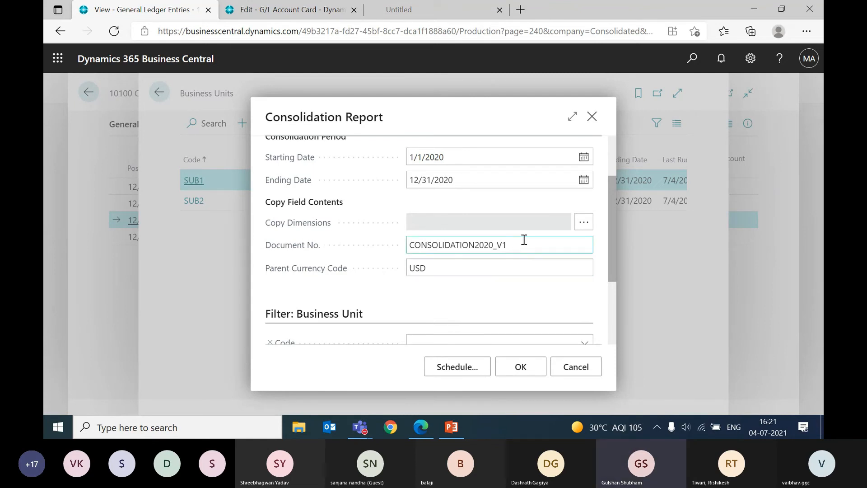
{"action": "left_click", "coordinate": [497, 265]}
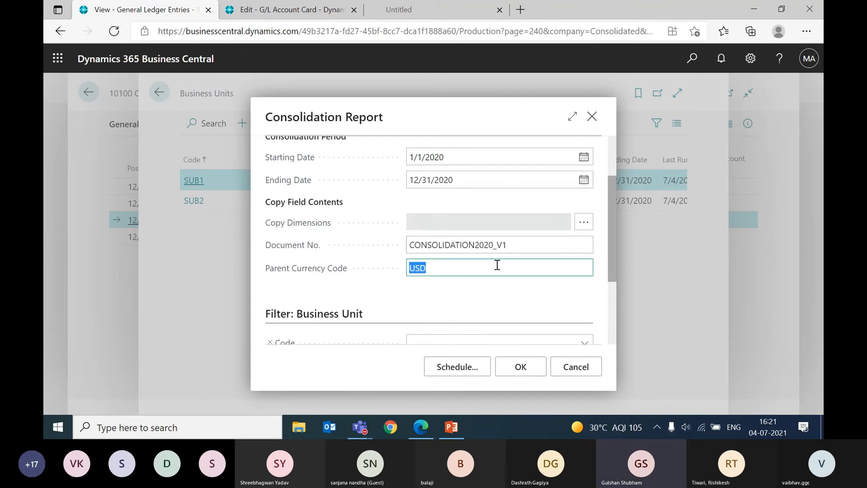
{"action": "key", "text": "BackSpace"}
{"action": "key", "text": "Tab"}
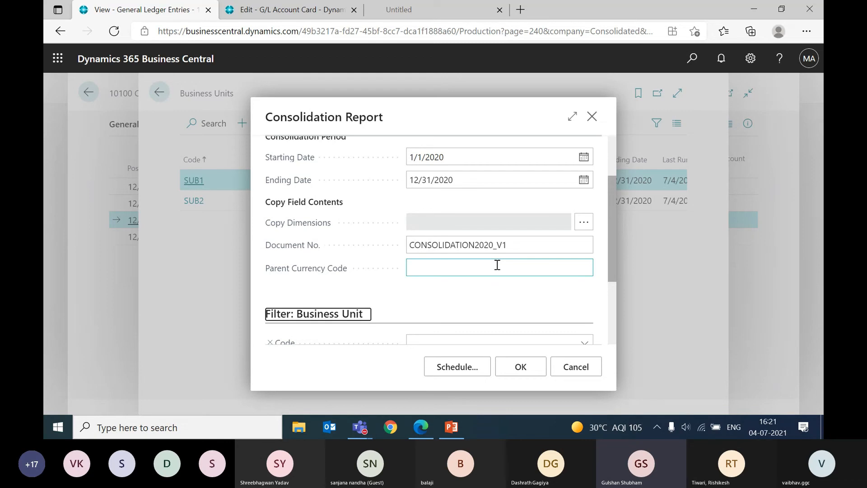
{"action": "key", "text": "Escape"}
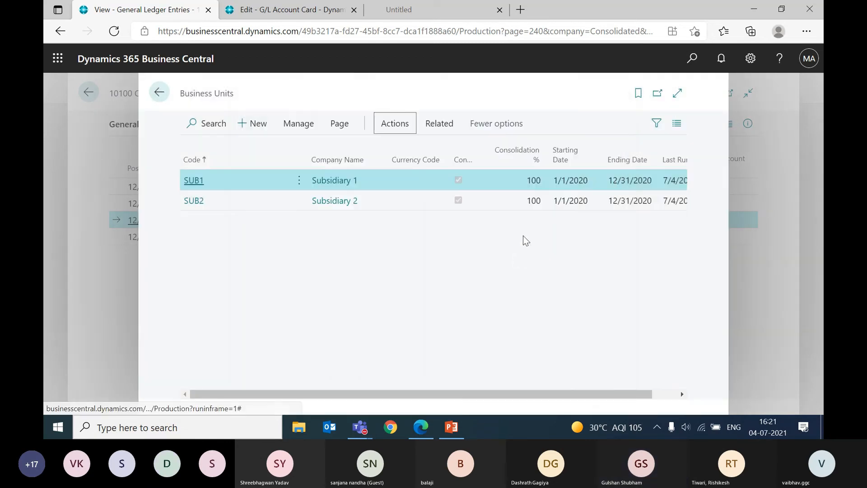
{"action": "key", "text": "Escape"}
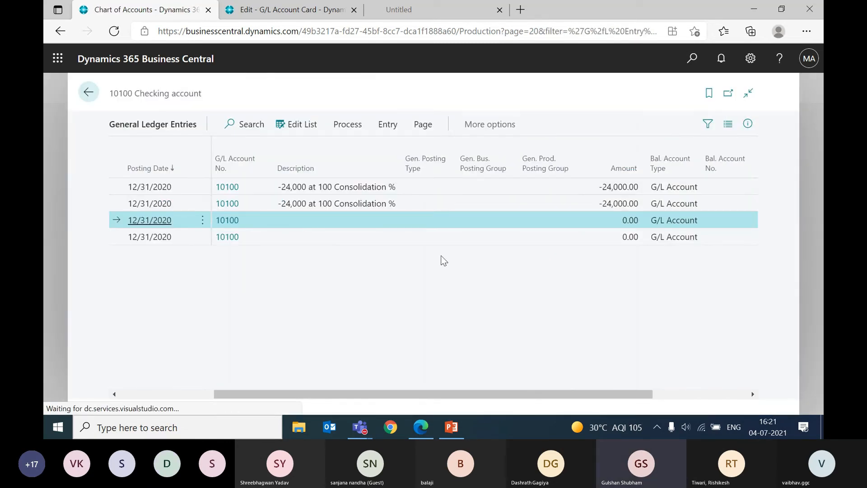
Step: Examine the amounts and entry numbers of the general ledger entries for the 10100 Checking account
{"action": "left_click", "coordinate": [568, 237]}
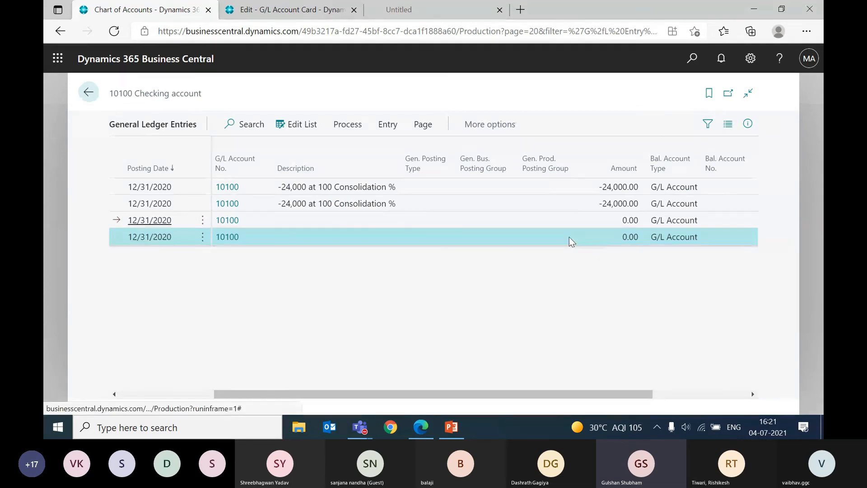
{"action": "key", "text": "Up"}
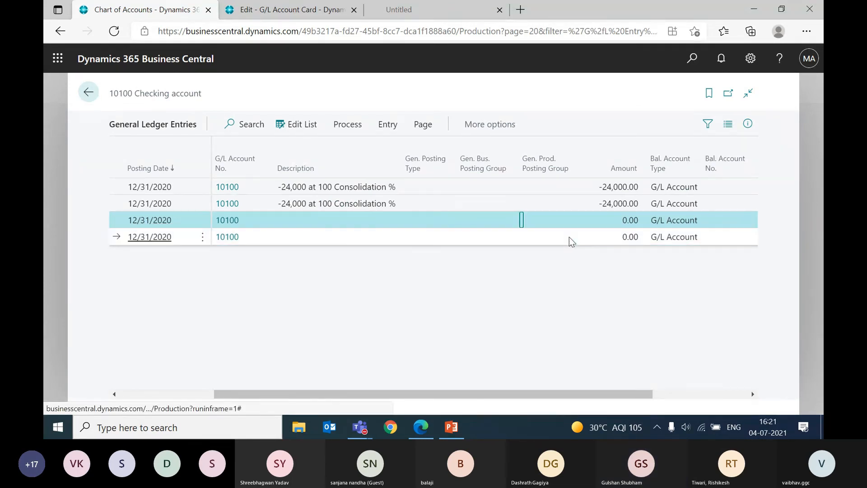
{"action": "key", "text": "Left"}
{"action": "key", "text": "Left"}
{"action": "key", "text": "Right"}
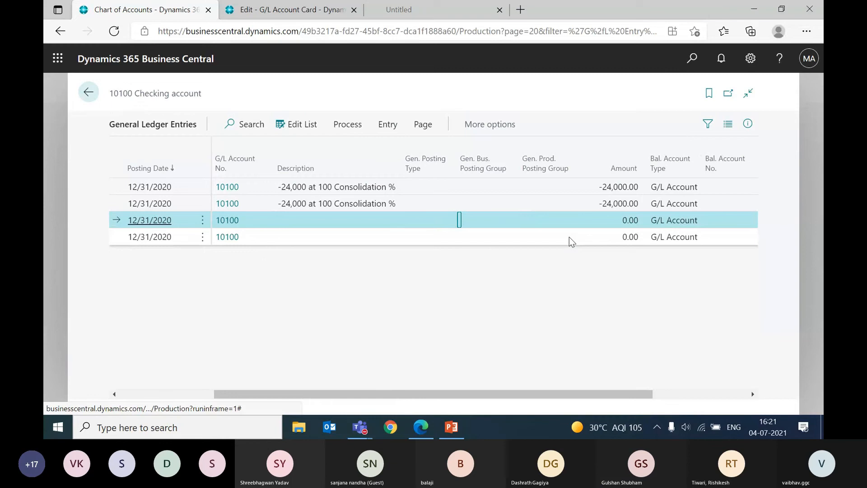
{"action": "key", "text": "Right"}
{"action": "key", "text": "Right"}
{"action": "key", "text": "Right"}
{"action": "key", "text": "Right"}
{"action": "key", "text": "Down"}
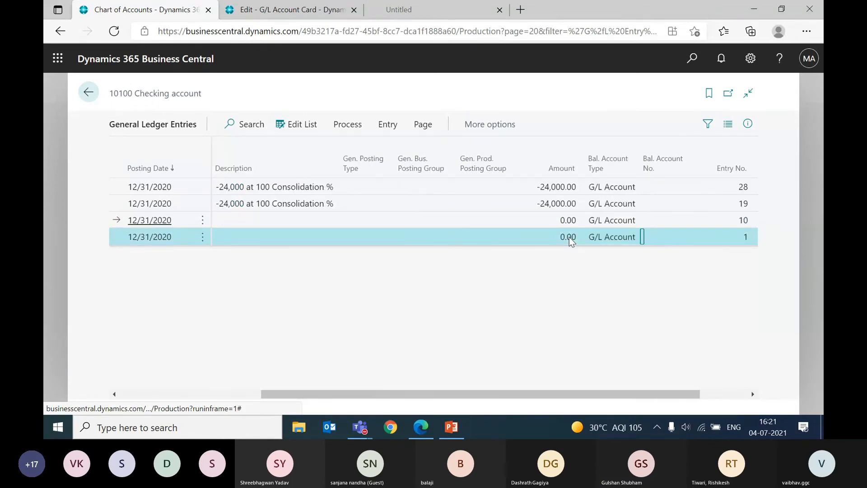
{"action": "key", "text": "Up"}
{"action": "key", "text": "Left"}
{"action": "key", "text": "Left"}
{"action": "key", "text": "Down"}
{"action": "key", "text": "Up"}
{"action": "key", "text": "Up"}
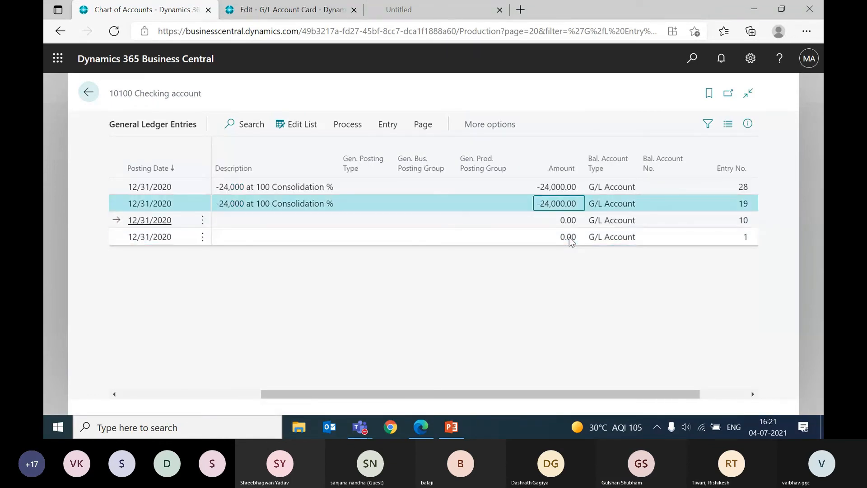
Step: Select the two zero-amount entries of the 10100 Checking account and check their document numbers
{"action": "key", "text": "Down"}
{"action": "key", "text": "shift+Down"}
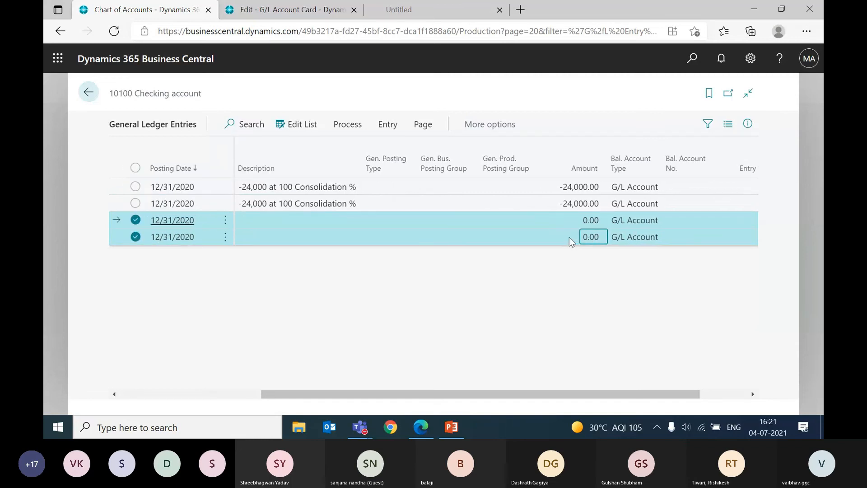
{"action": "key", "text": "Left"}
{"action": "key", "text": "Left"}
{"action": "key", "text": "Left"}
{"action": "key", "text": "Left"}
{"action": "key", "text": "Left"}
{"action": "key", "text": "Left"}
{"action": "key", "text": "Left"}
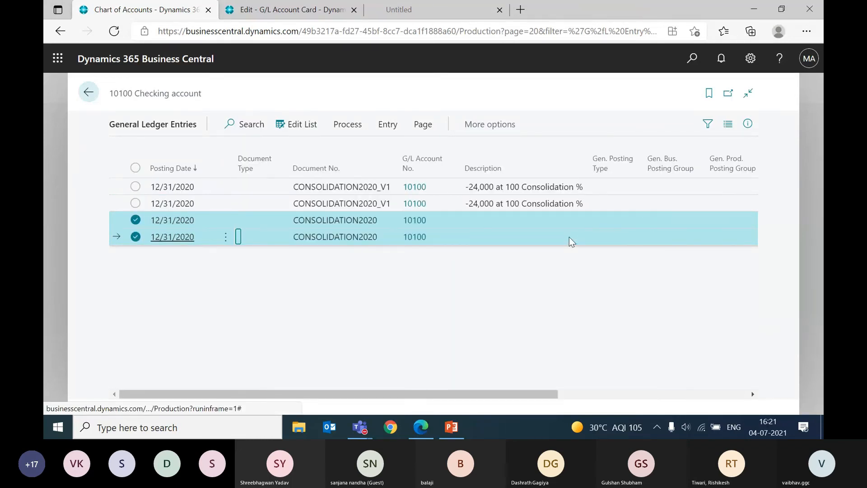
{"action": "key", "text": "Right"}
{"action": "key", "text": "Right"}
{"action": "key", "text": "Right"}
{"action": "key", "text": "Right"}
{"action": "key", "text": "Right"}
{"action": "key", "text": "Right"}
{"action": "key", "text": "Right"}
{"action": "key", "text": "Left"}
{"action": "key", "text": "Left"}
{"action": "key", "text": "Left"}
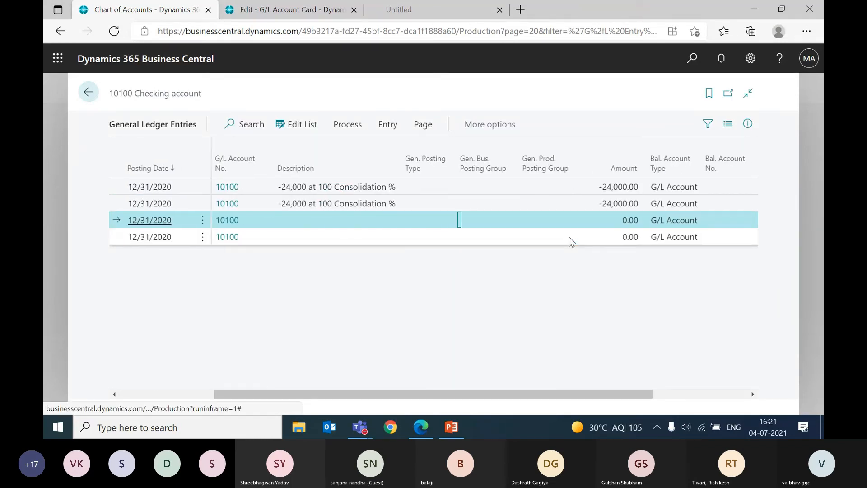
Step: Compare the amounts of the CONSOLIDATION2020_V1 entries with those of the CONSOLIDATION2020 entries in the 10100 Checking account
{"action": "key", "text": "Up"}
{"action": "key", "text": "Up"}
{"action": "key", "text": "Right"}
{"action": "key", "text": "Right"}
{"action": "key", "text": "Right"}
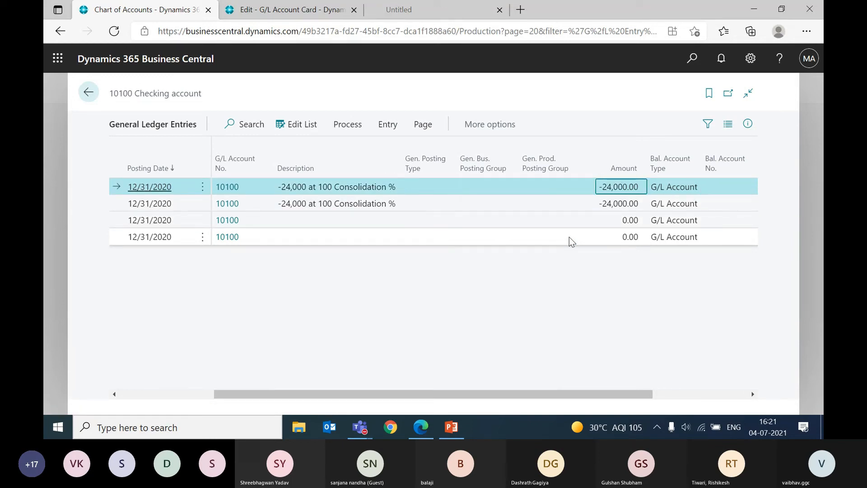
{"action": "key", "text": "shift+Down"}
{"action": "key", "text": "Left"}
{"action": "key", "text": "Down"}
{"action": "key", "text": "Right"}
{"action": "key", "text": "Left"}
{"action": "key", "text": "Left"}
{"action": "key", "text": "Left"}
{"action": "key", "text": "Left"}
{"action": "key", "text": "Left"}
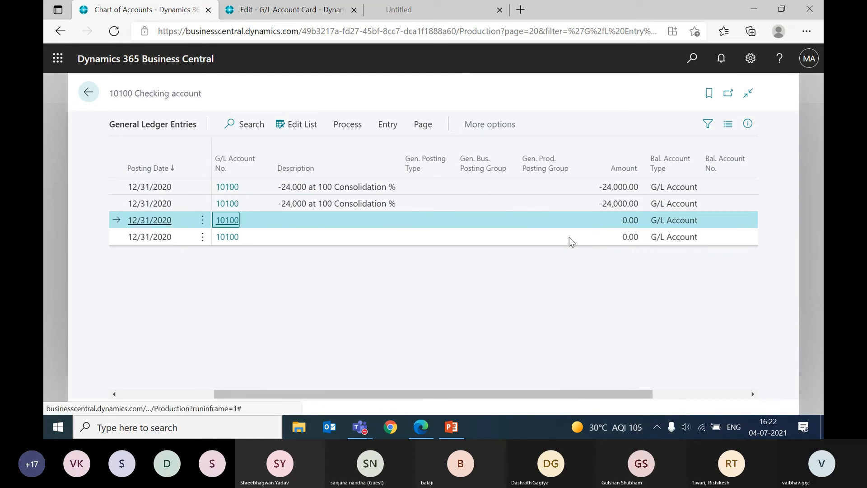
{"action": "key", "text": "Left"}
{"action": "key", "text": "Left"}
Step: Search for "busin unit", open the Business Units list and bring up the Consolidation Report request for running the consolidation
{"action": "left_click", "coordinate": [691, 65]}
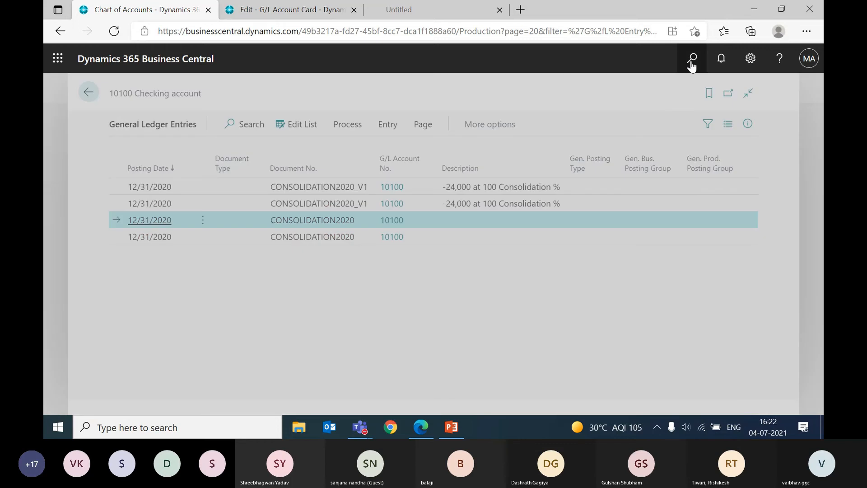
{"action": "type", "text": "busin unit"}
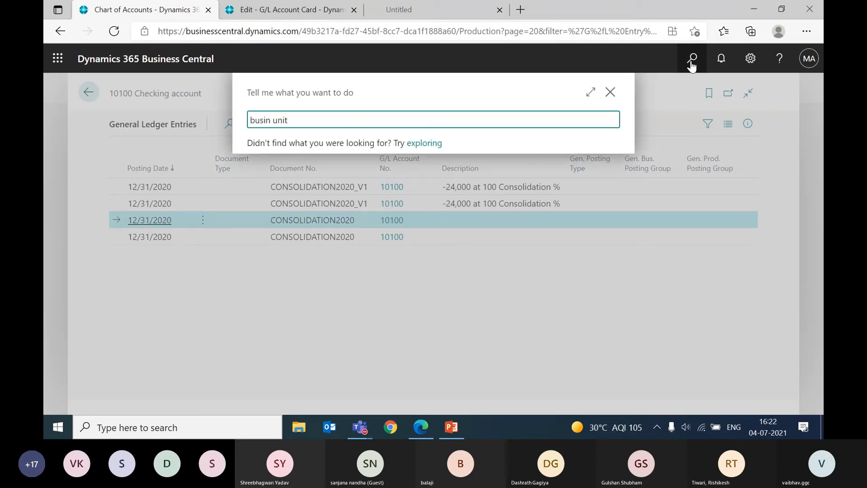
{"action": "key", "text": "Return"}
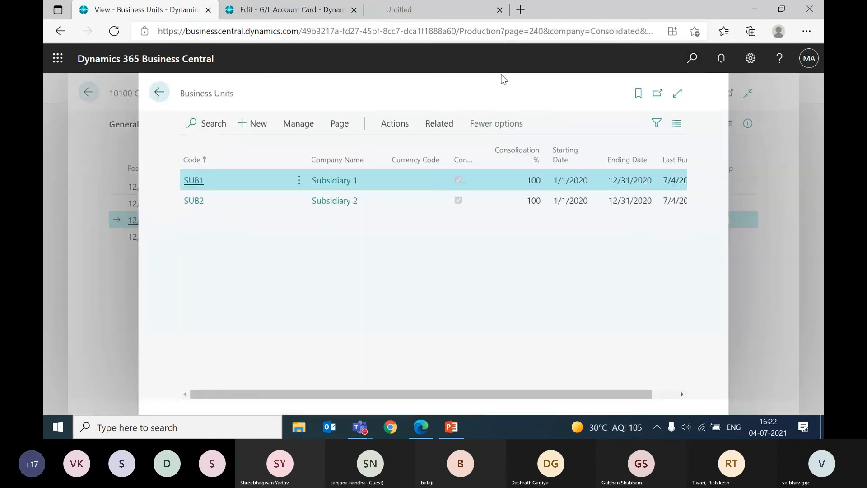
{"action": "left_click", "coordinate": [392, 129]}
{"action": "left_click", "coordinate": [219, 147]}
{"action": "left_click", "coordinate": [259, 223]}
{"action": "scroll", "coordinate": [457, 293], "scroll_direction": "down", "scroll_amount": 1}
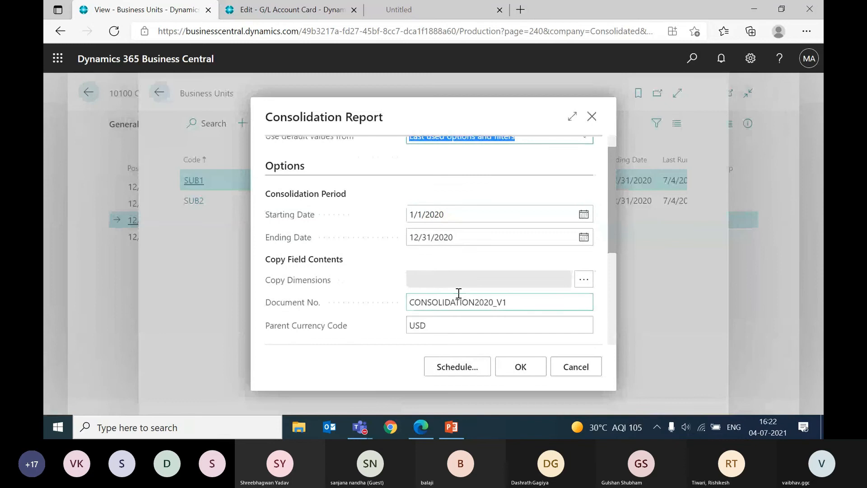
Step: Set the consolidation's document number to CONSOLIDATION2020_V2 and clear the parent currency code
{"action": "left_click", "coordinate": [522, 299]}
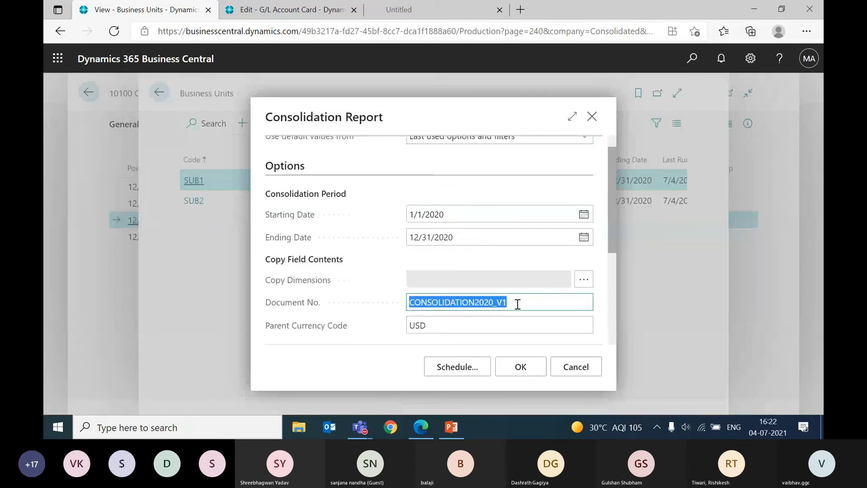
{"action": "left_click", "coordinate": [517, 304]}
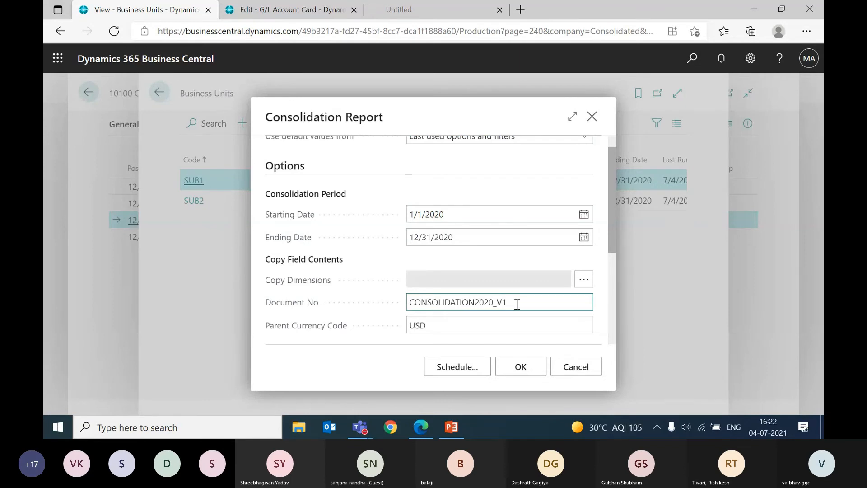
{"action": "key", "text": "BackSpace"}
{"action": "type", "text": "2"}
{"action": "key", "text": "Tab"}
{"action": "key", "text": "Delete"}
{"action": "key", "text": "Tab"}
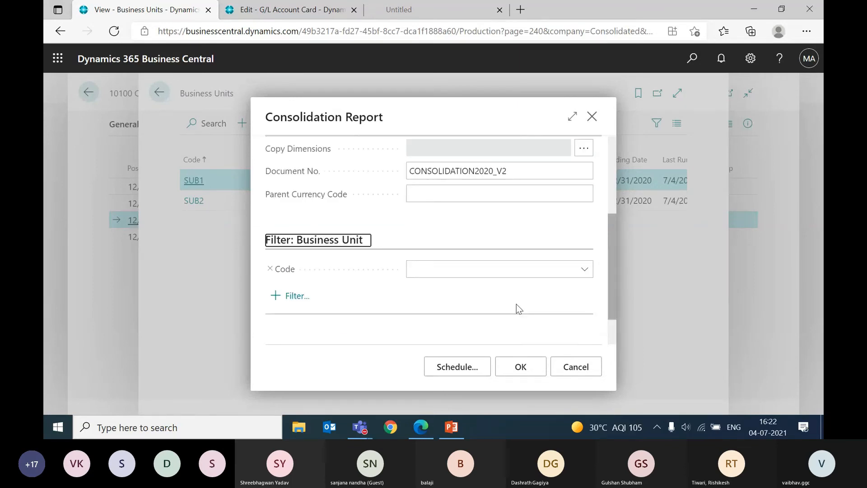
Step: Change the consolidation's document number back to CONSOLIDATION2020_V1
{"action": "scroll", "coordinate": [516, 304], "scroll_direction": "down", "scroll_amount": 1}
{"action": "scroll", "coordinate": [516, 304], "scroll_direction": "up", "scroll_amount": 4}
{"action": "left_click", "coordinate": [517, 322]}
{"action": "left_click", "coordinate": [517, 323]}
{"action": "left_click", "coordinate": [517, 323]}
{"action": "key", "text": "BackSpace"}
{"action": "type", "text": "1"}
{"action": "key", "text": "Tab"}
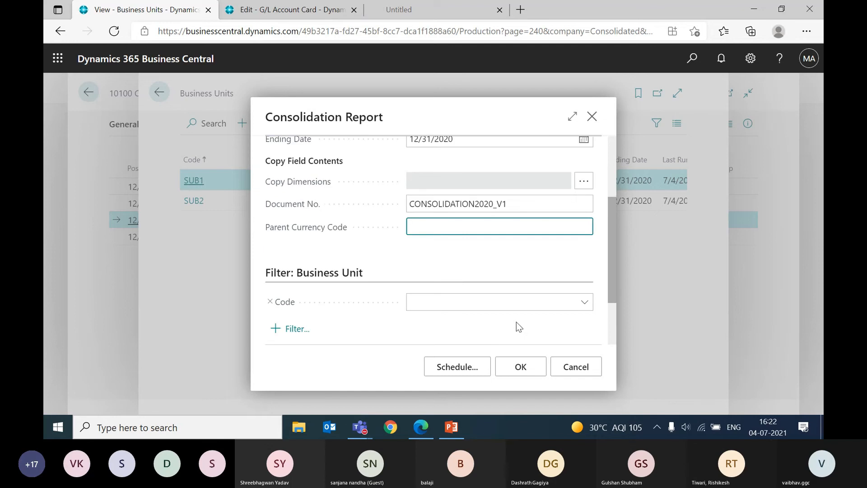
Step: Run the consolidation for 01/01/20 to 12/31/20 without a business unit filter, confirm it, and return to the 10100 ledger entries
{"action": "scroll", "coordinate": [516, 322], "scroll_direction": "down", "scroll_amount": 2}
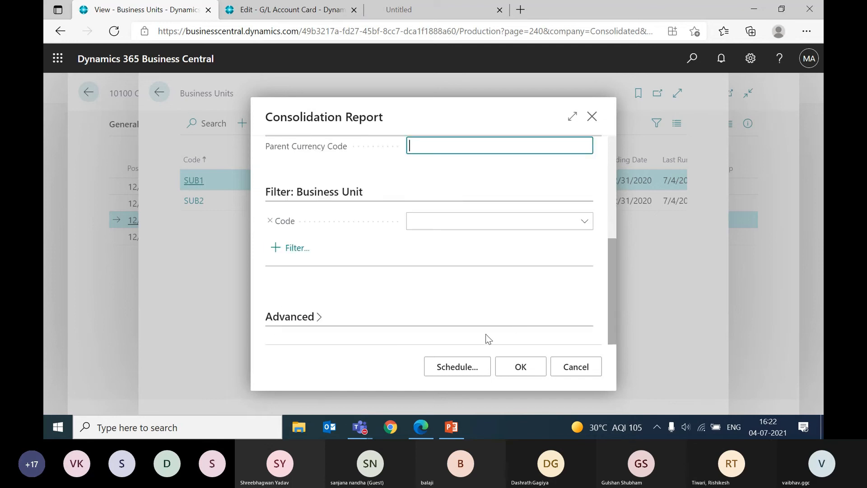
{"action": "left_click", "coordinate": [522, 370]}
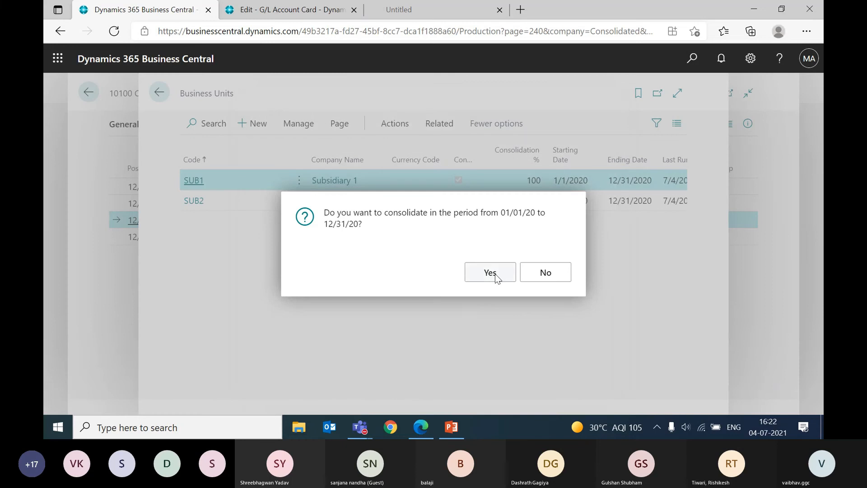
{"action": "left_click", "coordinate": [495, 274]}
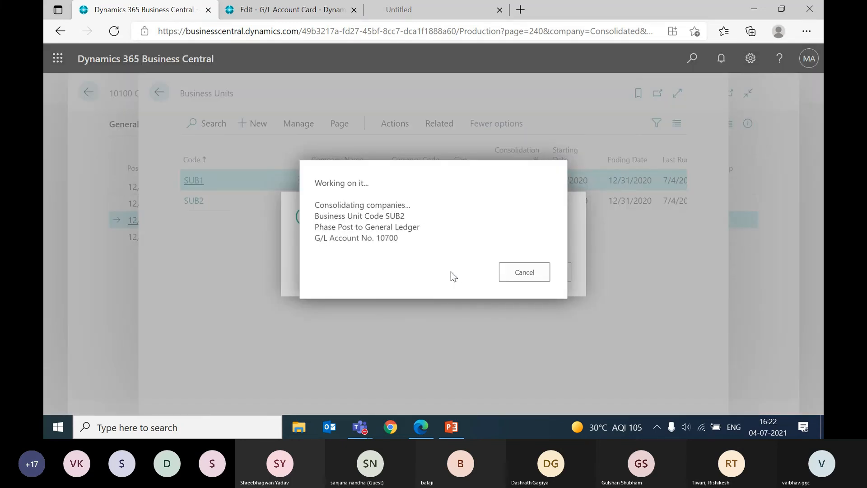
{"action": "key", "text": "Escape"}
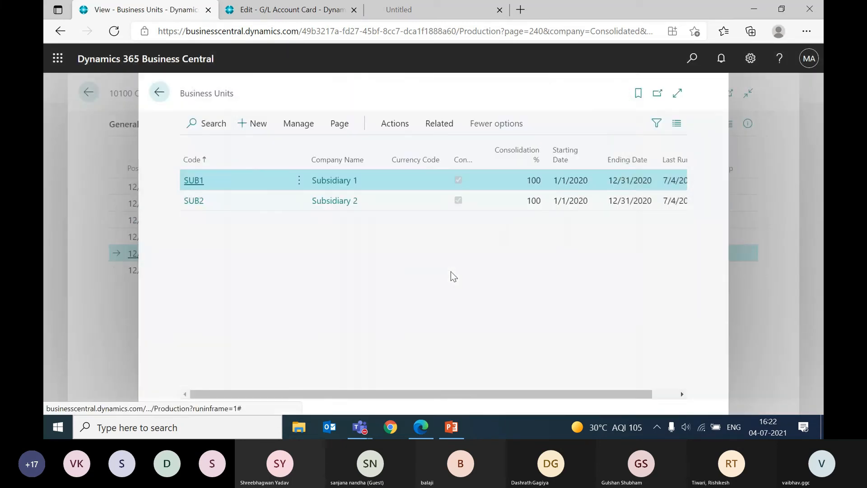
{"action": "key", "text": "Escape"}
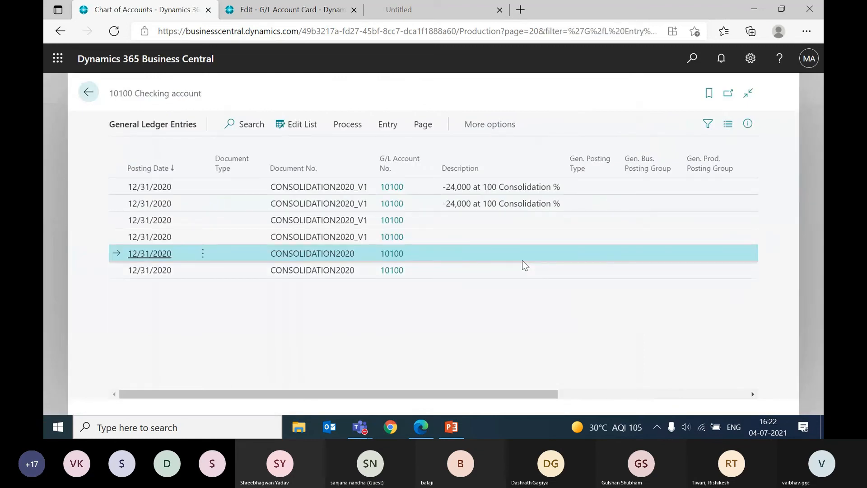
Step: Examine the amounts, entry numbers and document numbers of the 10100 Checking account entries posted by the repeated consolidation runs
{"action": "left_click_drag", "start_coordinate": [528, 394], "coordinate": [679, 394]}
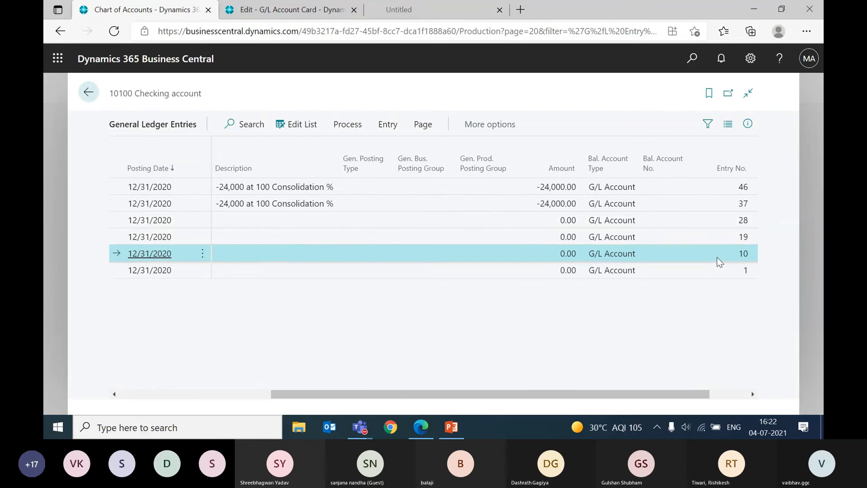
{"action": "left_click", "coordinate": [547, 220]}
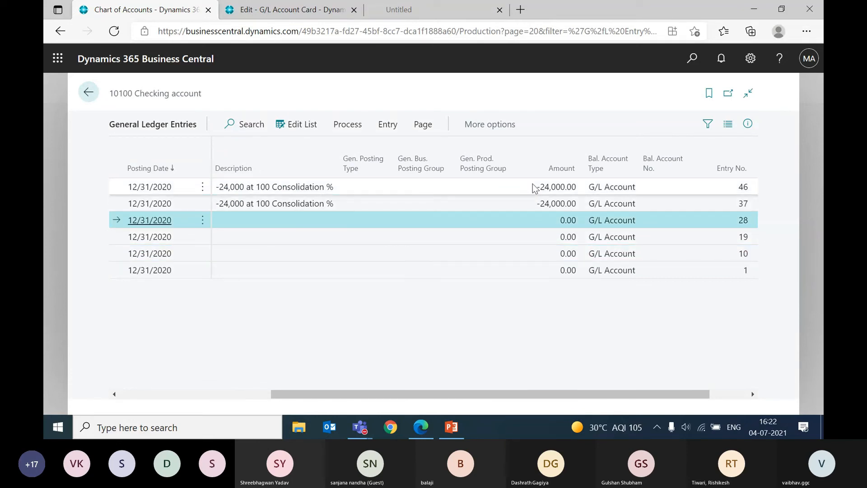
{"action": "left_click", "coordinate": [530, 192]}
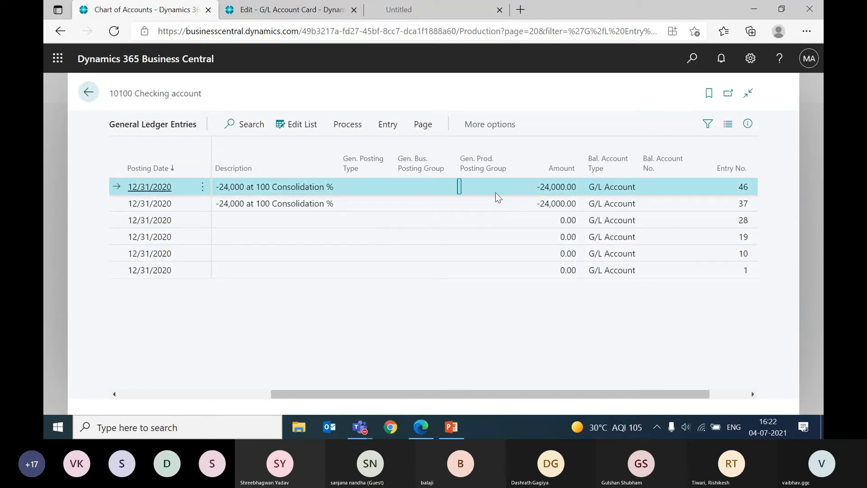
{"action": "key", "text": "Left"}
{"action": "key", "text": "Left"}
{"action": "key", "text": "Left"}
{"action": "key", "text": "Left"}
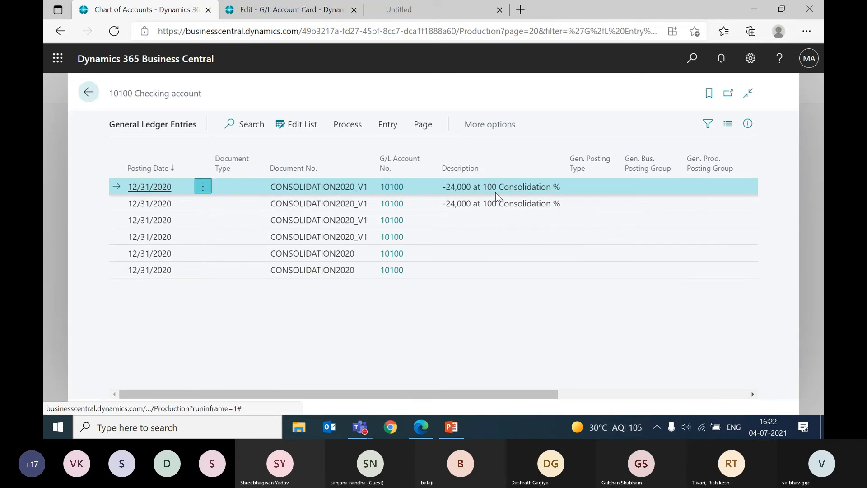
{"action": "key", "text": "Down"}
{"action": "key", "text": "Up"}
{"action": "key", "text": "Left"}
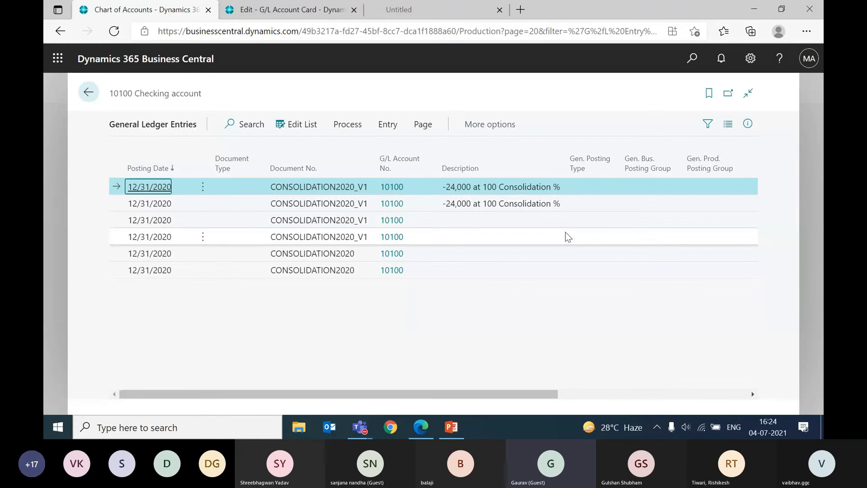
{"action": "left_click", "coordinate": [565, 394]}
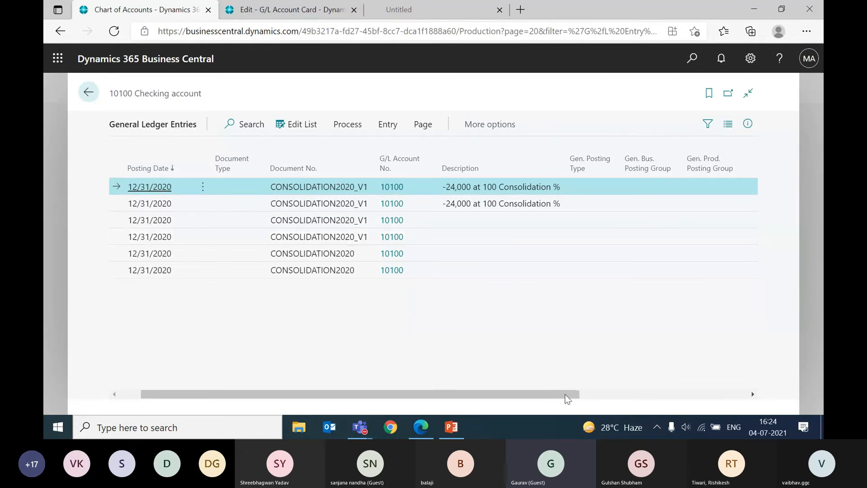
{"action": "left_click_drag", "start_coordinate": [565, 394], "coordinate": [654, 394]}
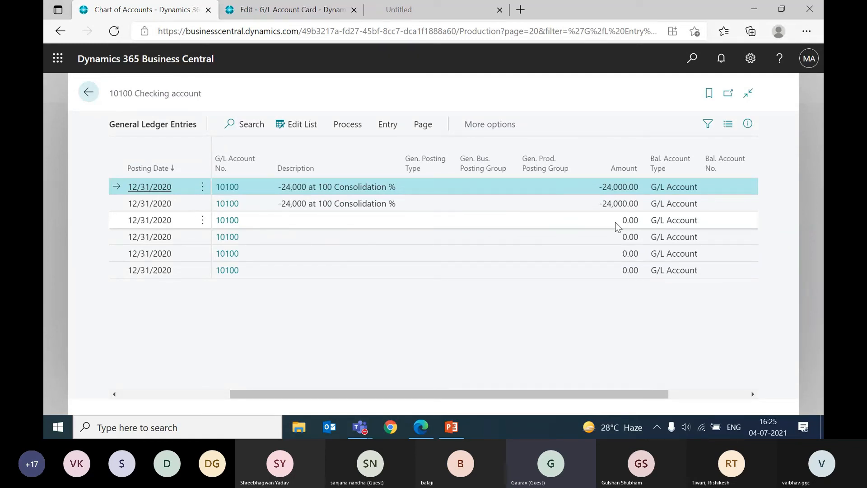
Step: Compare the amounts of the older 10100 ledger entries with those of the two newest consolidation entries
{"action": "left_click", "coordinate": [613, 232]}
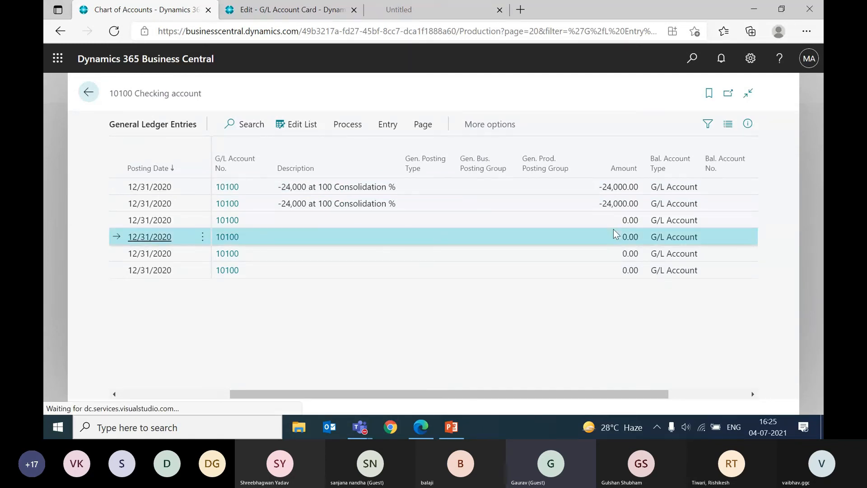
{"action": "left_click", "coordinate": [613, 229], "text": "shift"}
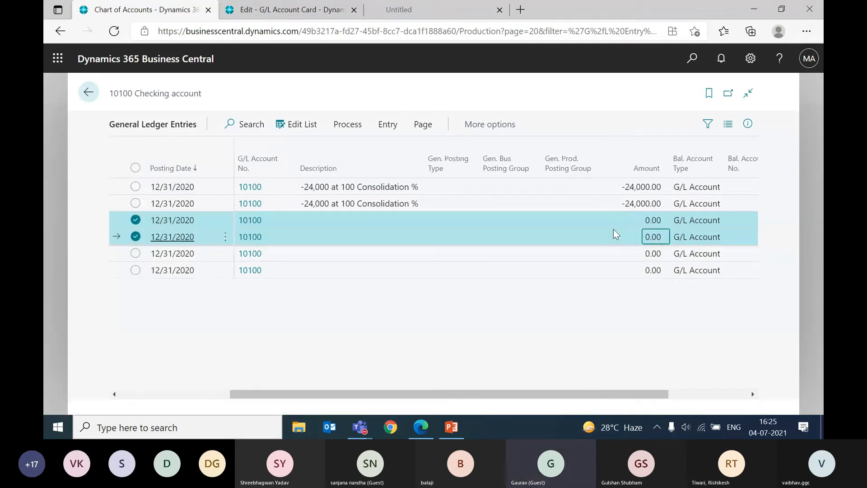
{"action": "key", "text": "Down"}
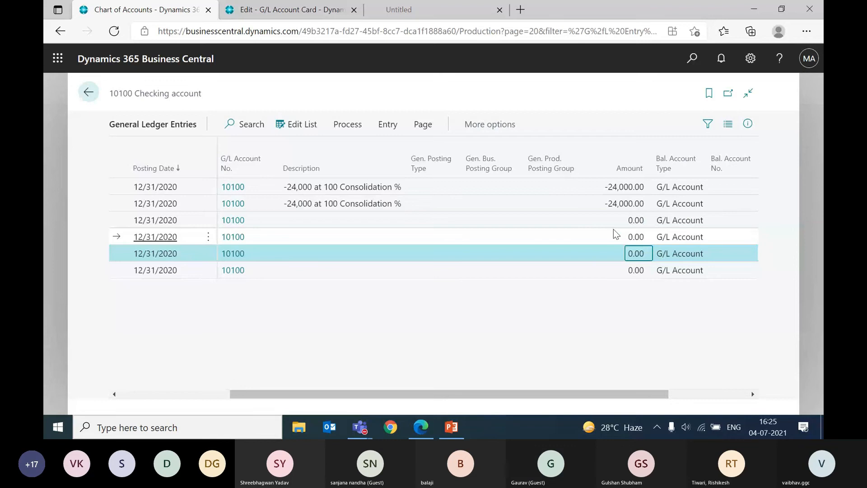
{"action": "key", "text": "Up"}
{"action": "key", "text": "Up"}
{"action": "key", "text": "shift+Down"}
{"action": "key", "text": "shift+Down"}
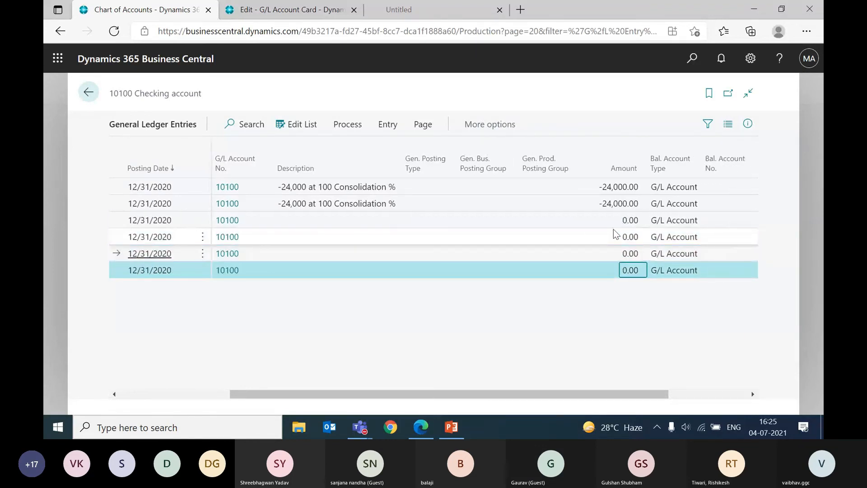
{"action": "key", "text": "Up"}
{"action": "key", "text": "Up"}
{"action": "key", "text": "Up"}
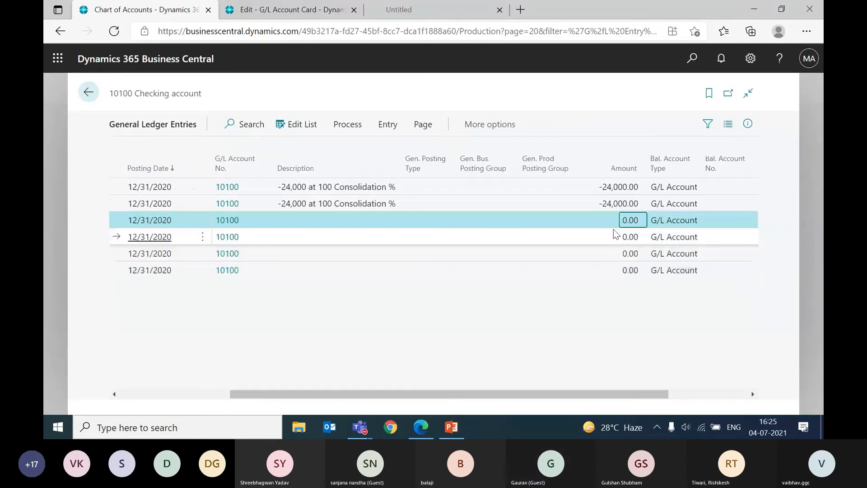
{"action": "key", "text": "Up"}
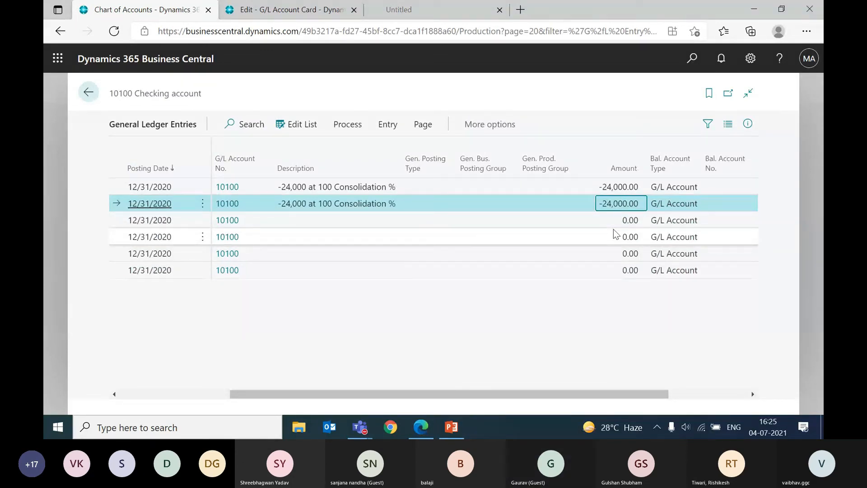
{"action": "key", "text": "shift+Up"}
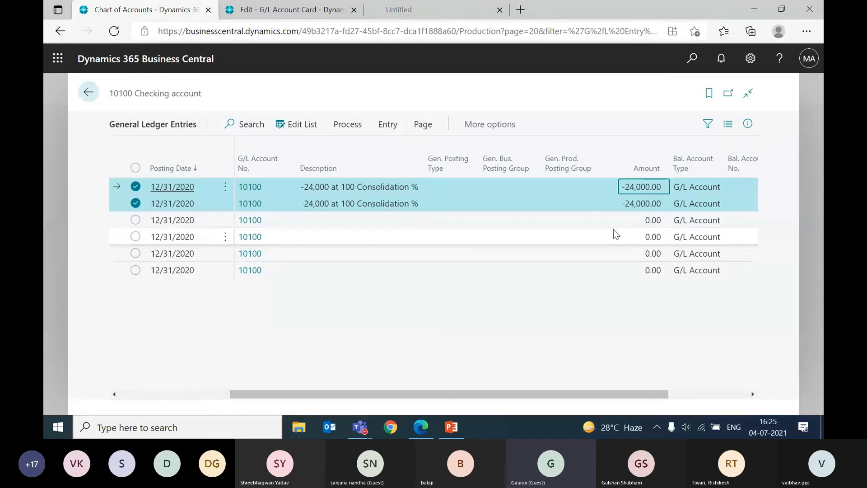
Step: Examine the document numbers and descriptions of the 10100 entries, comparing the newest CONSOLIDATION2020_V1 pair with the earlier ones
{"action": "scroll", "coordinate": [613, 229], "scroll_direction": "right", "scroll_amount": 2}
{"action": "key", "text": "Left"}
{"action": "key", "text": "Left"}
{"action": "key", "text": "Left"}
{"action": "key", "text": "Left"}
{"action": "key", "text": "Left"}
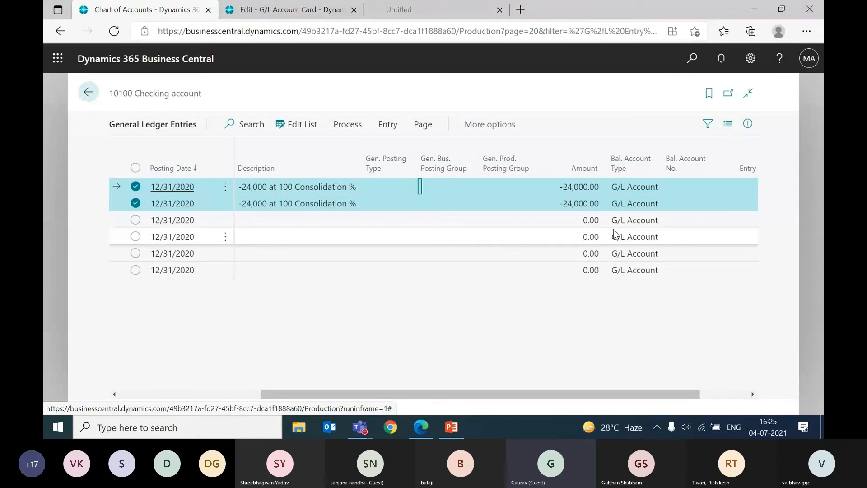
{"action": "left_click", "coordinate": [613, 231]}
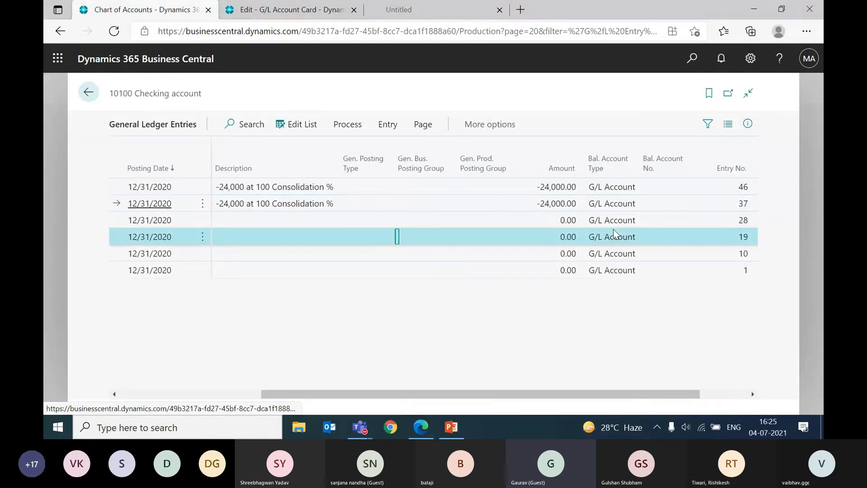
{"action": "key", "text": "Home"}
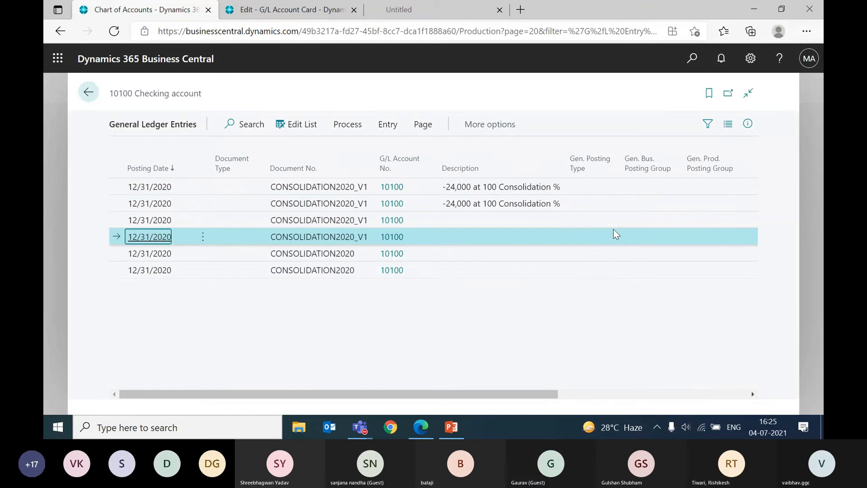
{"action": "key", "text": "Up"}
{"action": "key", "text": "Up"}
{"action": "key", "text": "Down"}
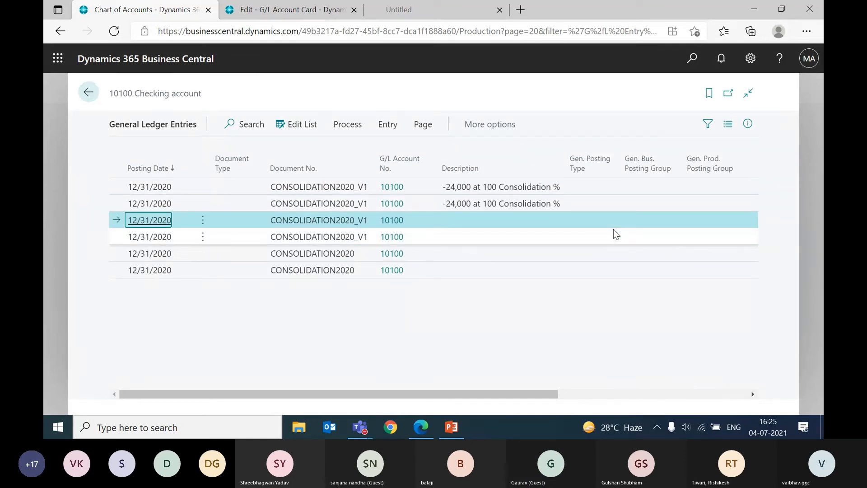
{"action": "key", "text": "shift+Up"}
{"action": "key", "text": "shift+Up"}
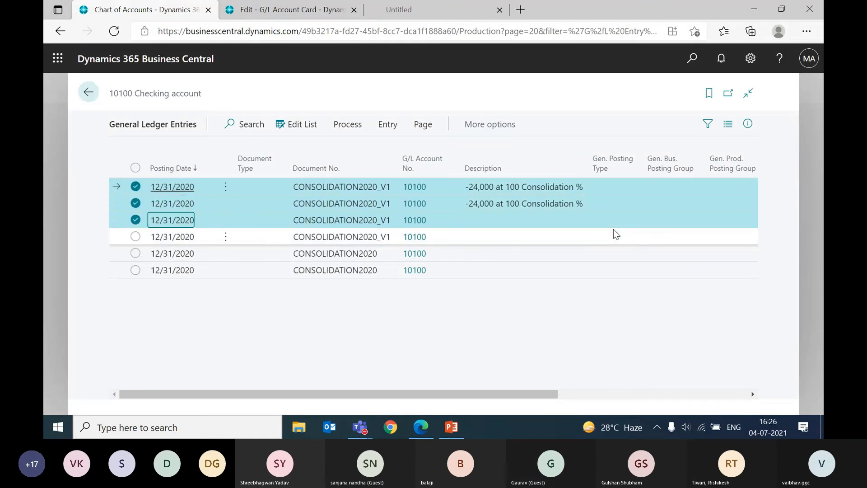
{"action": "key", "text": "Down"}
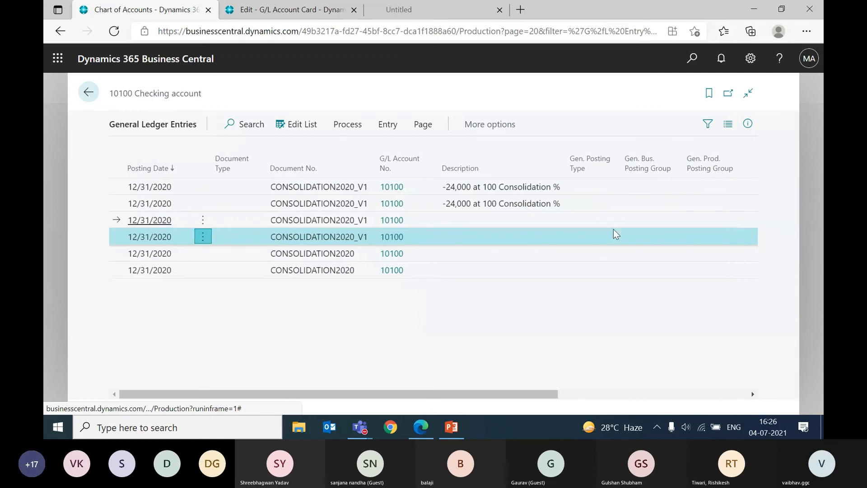
{"action": "key", "text": "Up"}
{"action": "key", "text": "Up"}
{"action": "key", "text": "Up"}
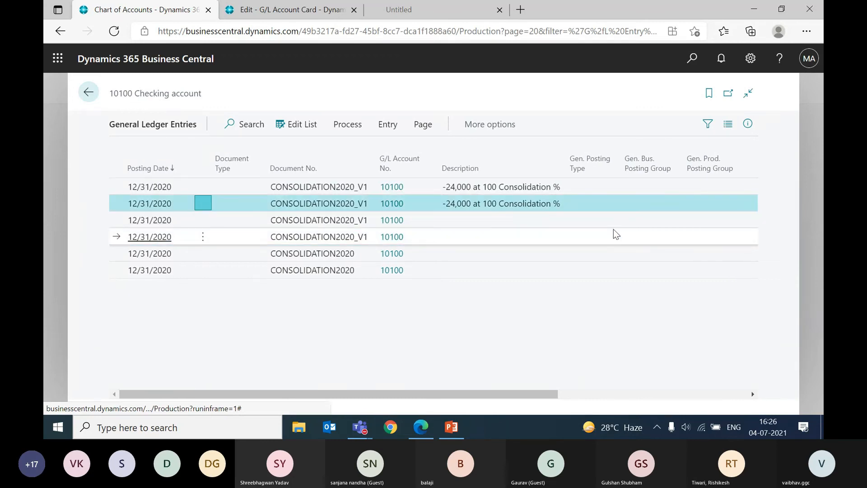
{"action": "key", "text": "shift+Down"}
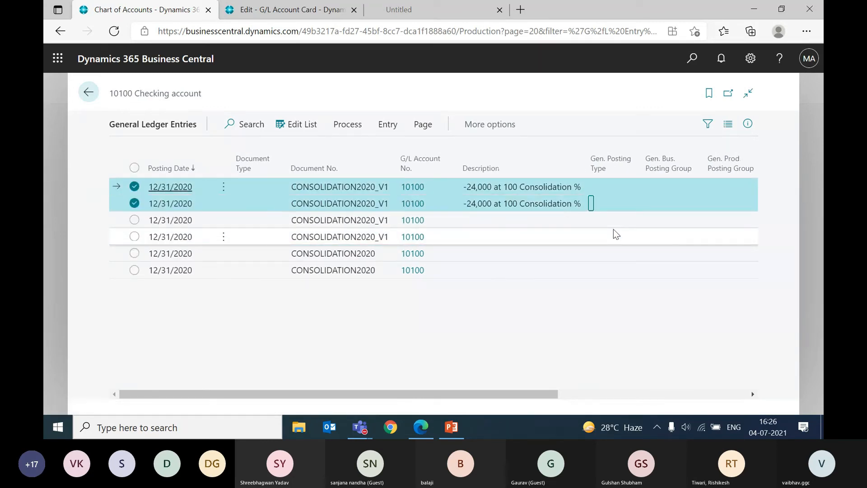
{"action": "key", "text": "Down"}
{"action": "key", "text": "Down"}
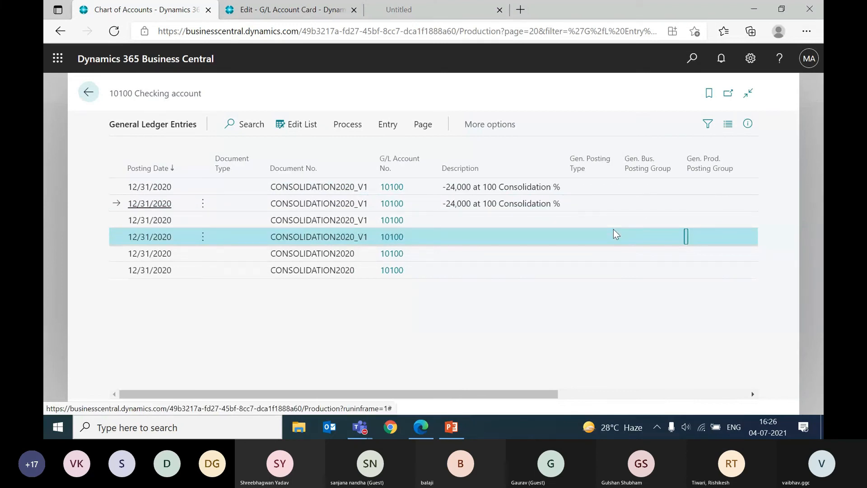
{"action": "key", "text": "Up"}
{"action": "key", "text": "Up"}
{"action": "key", "text": "Up"}
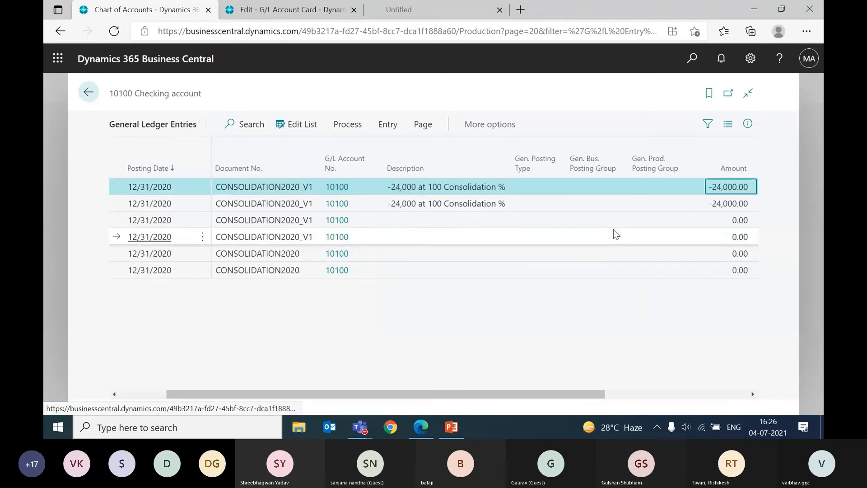
Step: Review the entry numbers and amounts of the 10100 entries, contrasting the two newest rows with the older rows
{"action": "key", "text": "Right"}
{"action": "key", "text": "Right"}
{"action": "key", "text": "Right"}
{"action": "key", "text": "Left"}
{"action": "key", "text": "Left"}
{"action": "key", "text": "Left"}
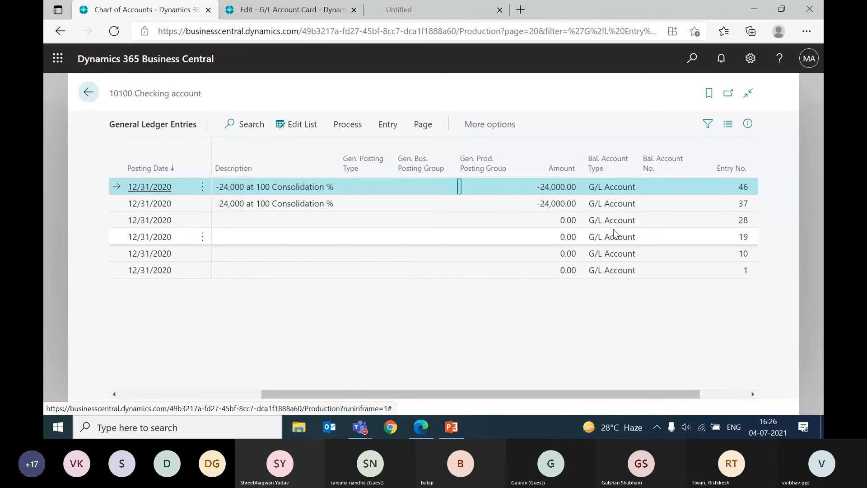
{"action": "key", "text": "Down"}
{"action": "key", "text": "Down"}
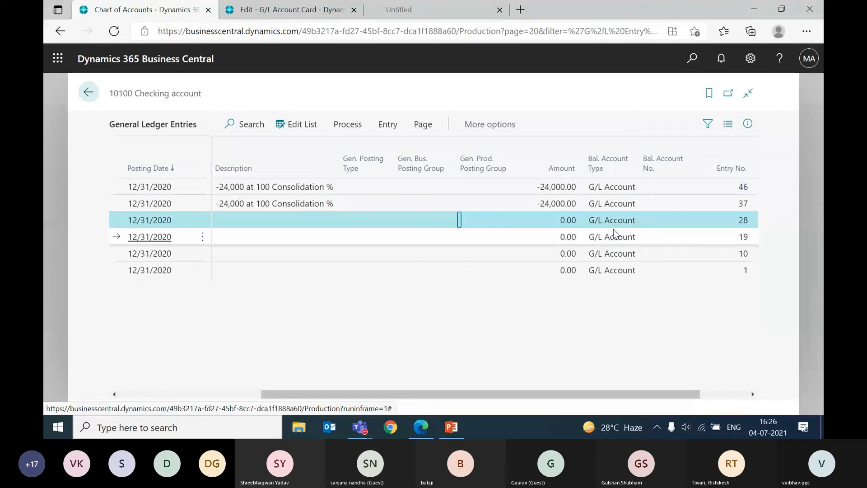
{"action": "key", "text": "shift+Down"}
{"action": "key", "text": "shift+Down"}
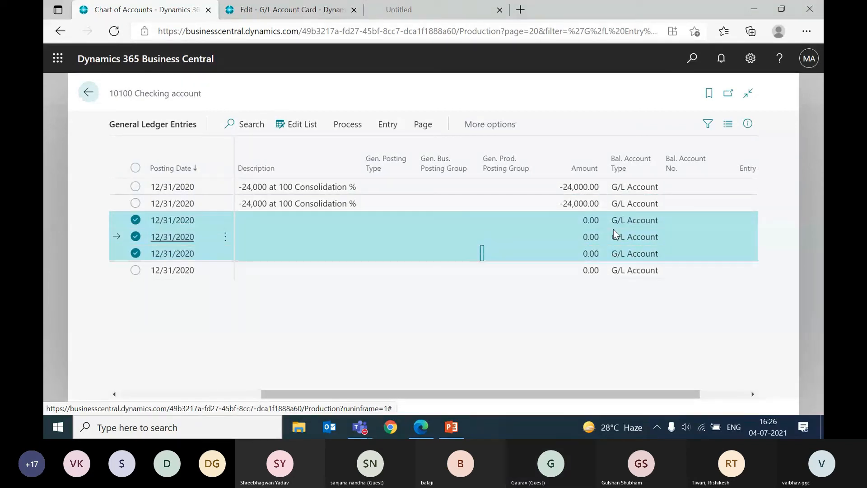
{"action": "key", "text": "Down"}
{"action": "key", "text": "shift+Up"}
{"action": "key", "text": "shift+Up"}
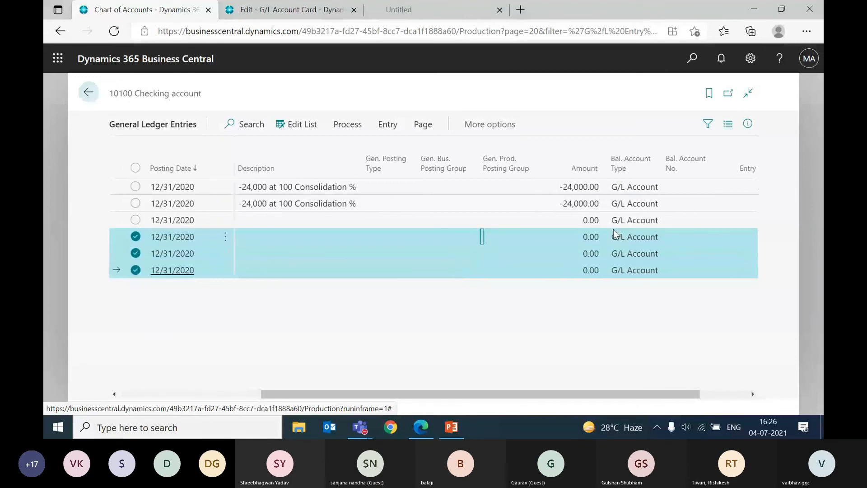
{"action": "key", "text": "Up"}
{"action": "key", "text": "Up"}
{"action": "key", "text": "Up"}
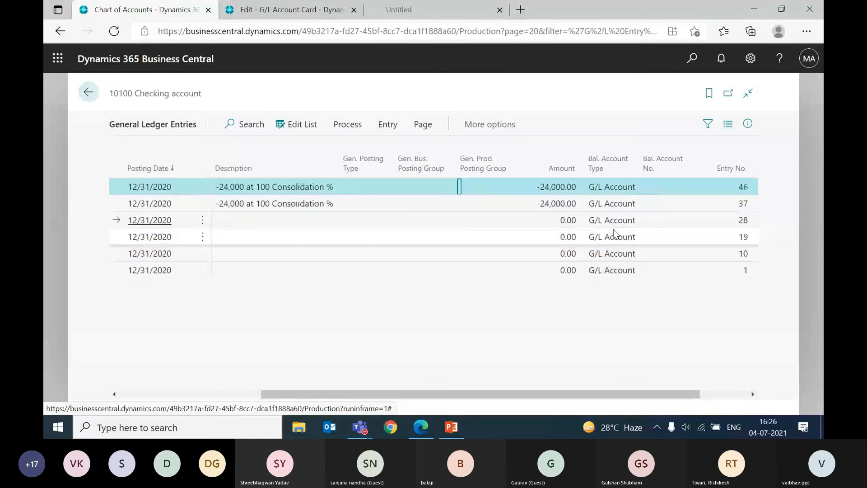
Step: Read across the second-newest 10100 entry, from its document number and description to its amount and entry number
{"action": "key", "text": "Left"}
{"action": "key", "text": "Left"}
{"action": "key", "text": "Left"}
{"action": "key", "text": "Left"}
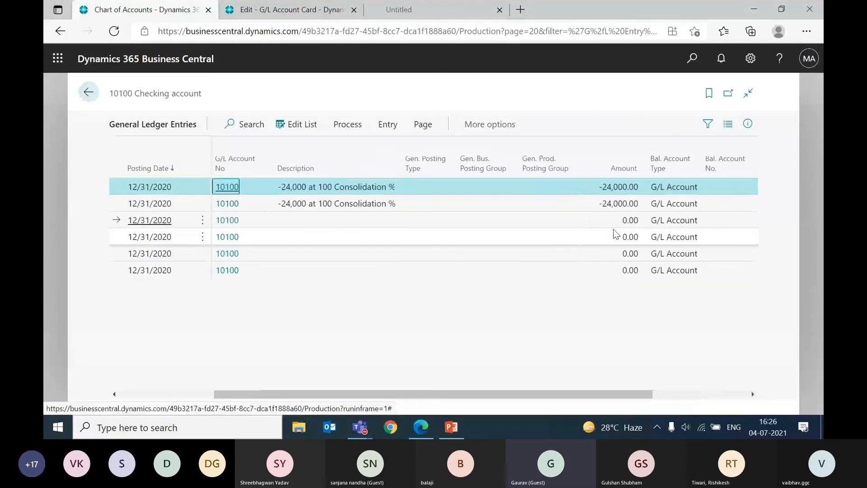
{"action": "key", "text": "Left"}
{"action": "key", "text": "Down"}
{"action": "key", "text": "Right"}
{"action": "key", "text": "Right"}
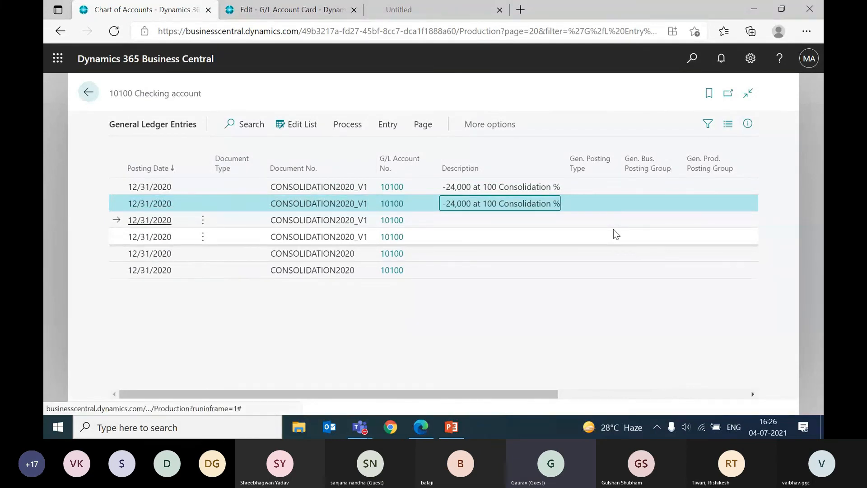
{"action": "key", "text": "Right"}
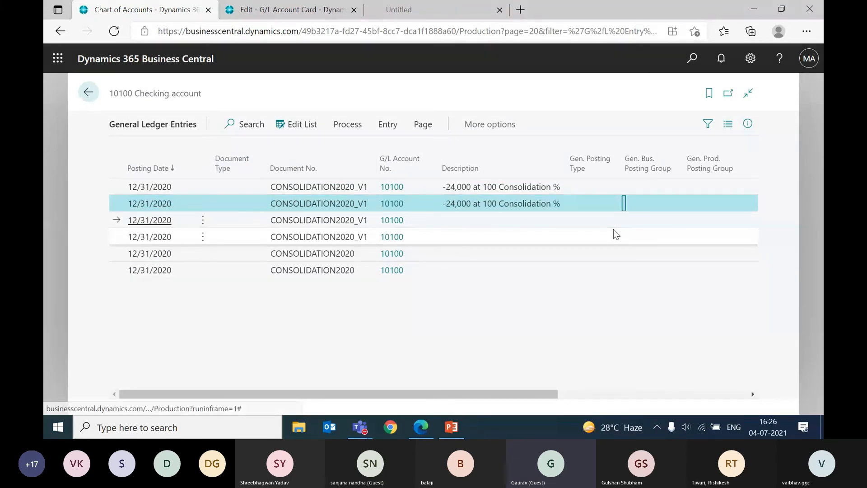
{"action": "key", "text": "Right"}
{"action": "key", "text": "Right"}
{"action": "key", "text": "Right"}
{"action": "key", "text": "Right"}
{"action": "key", "text": "Right"}
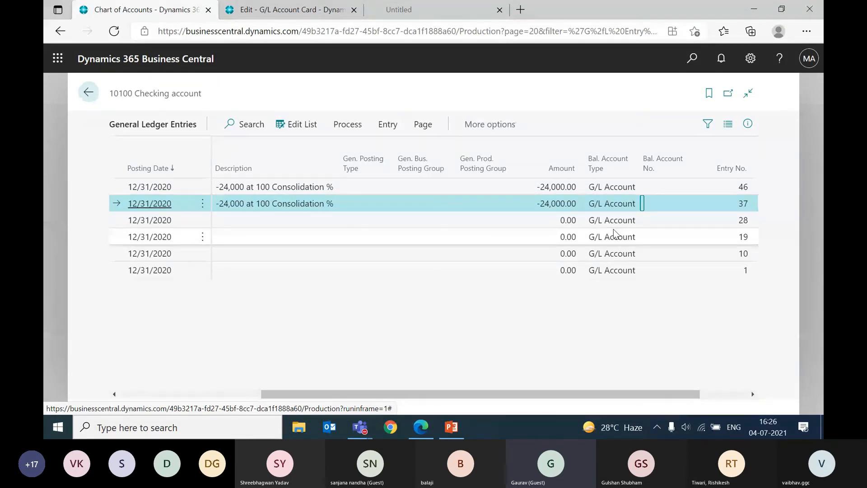
Step: Search for "business unit", go to the Business Units list and open the card for SUB1
{"action": "left_click", "coordinate": [686, 74]}
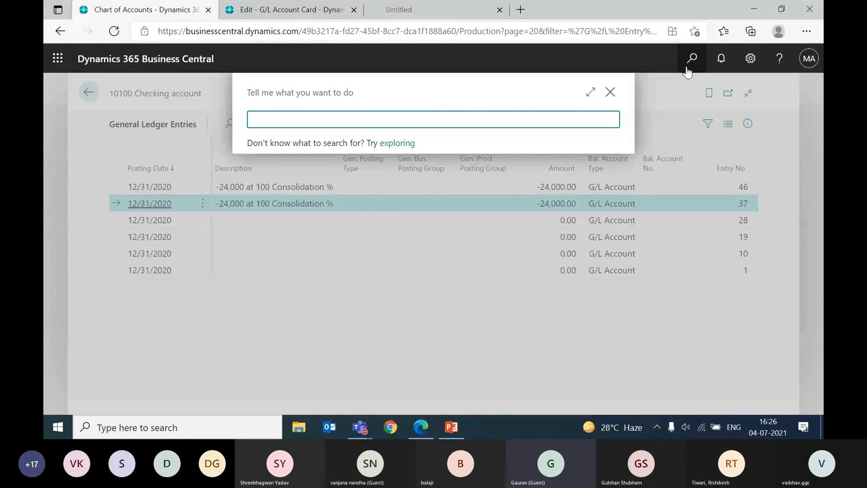
{"action": "type", "text": "business unit"}
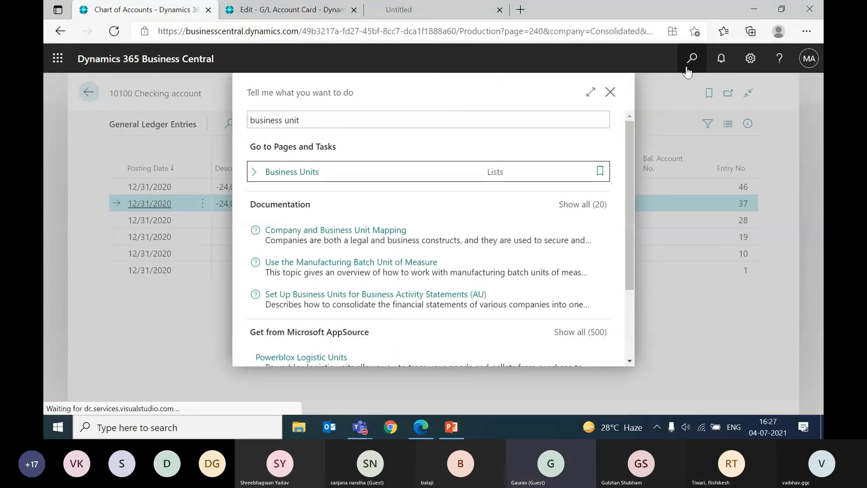
{"action": "left_click", "coordinate": [291, 171]}
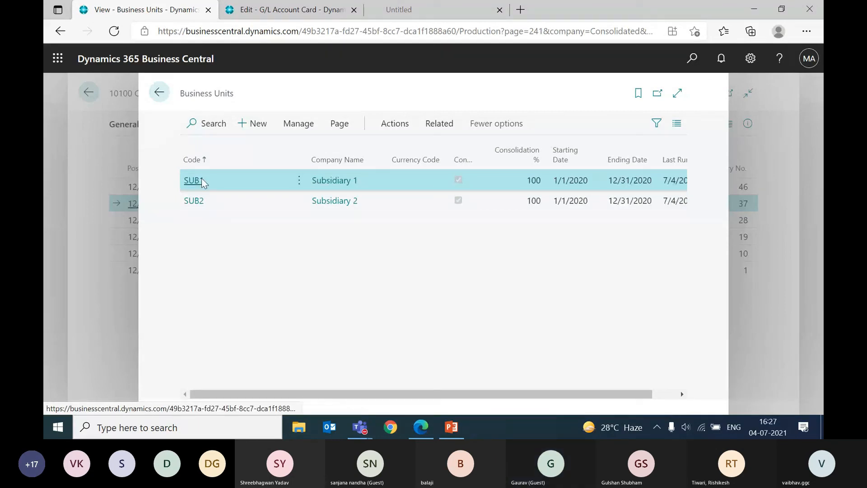
{"action": "left_click", "coordinate": [201, 181]}
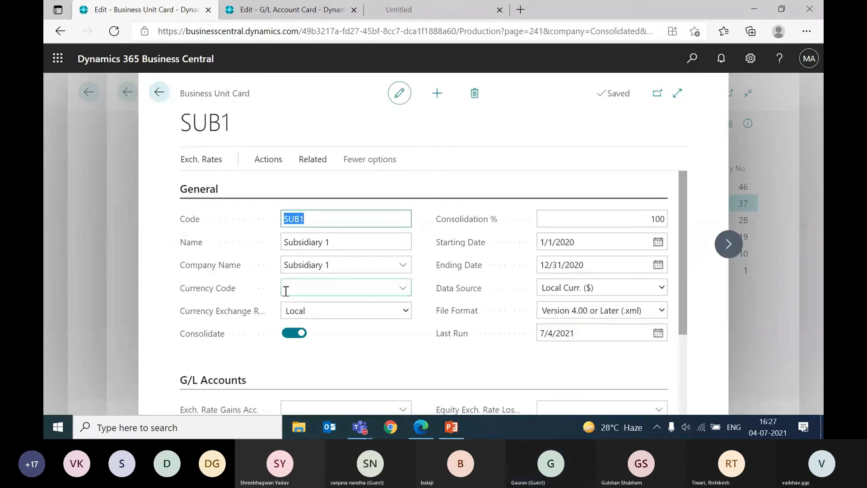
Step: Examine the Currency Exchange Rate Table description and options and the available currency codes on the SUB1 card
{"action": "mouse_move", "coordinate": [253, 318]}
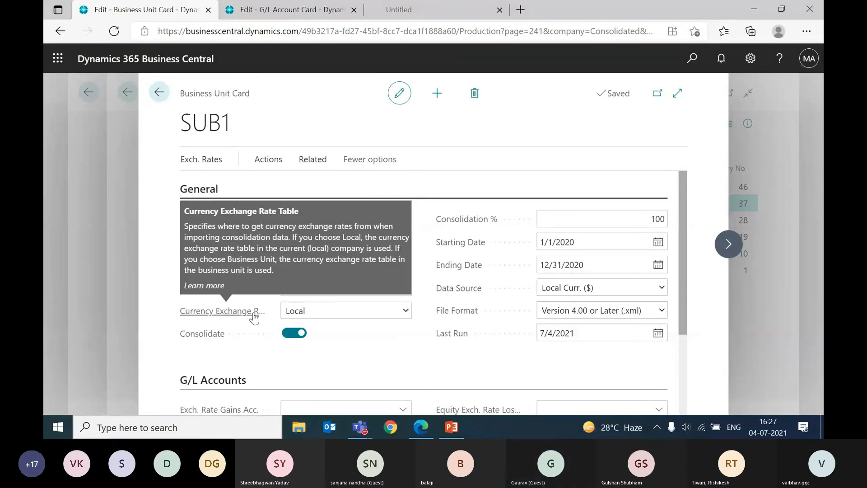
{"action": "left_click", "coordinate": [294, 311]}
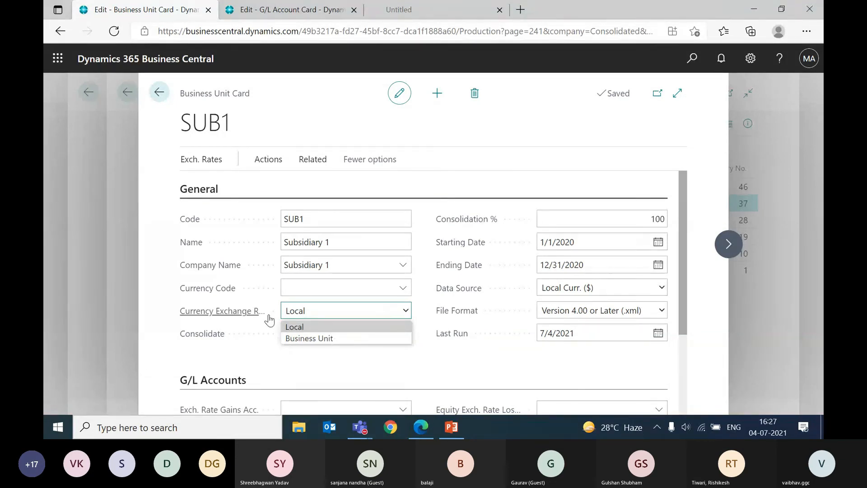
{"action": "mouse_move", "coordinate": [253, 315]}
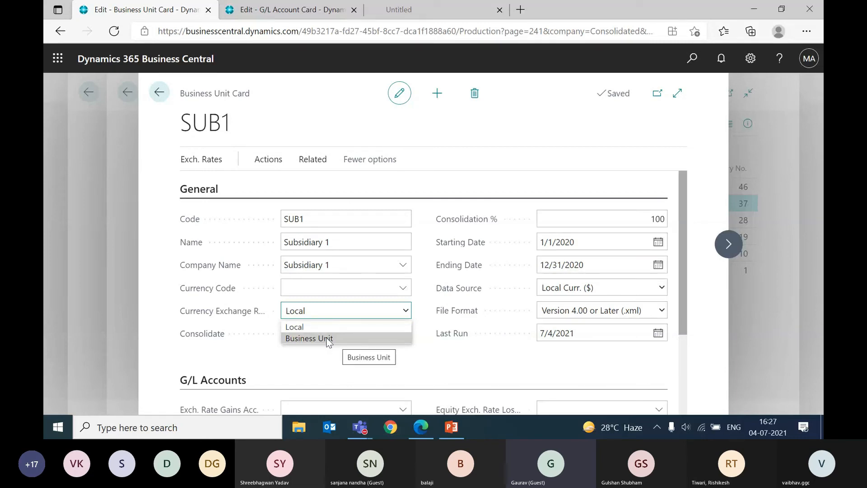
{"action": "left_click", "coordinate": [293, 283]}
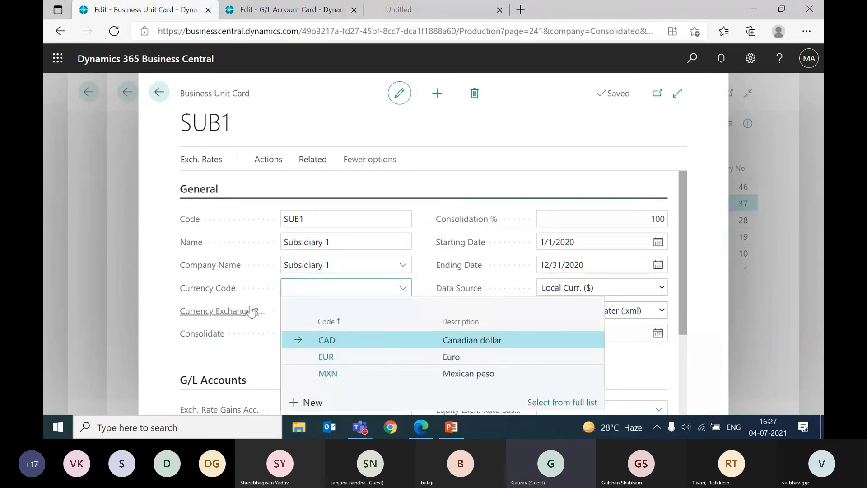
{"action": "left_click", "coordinate": [259, 342]}
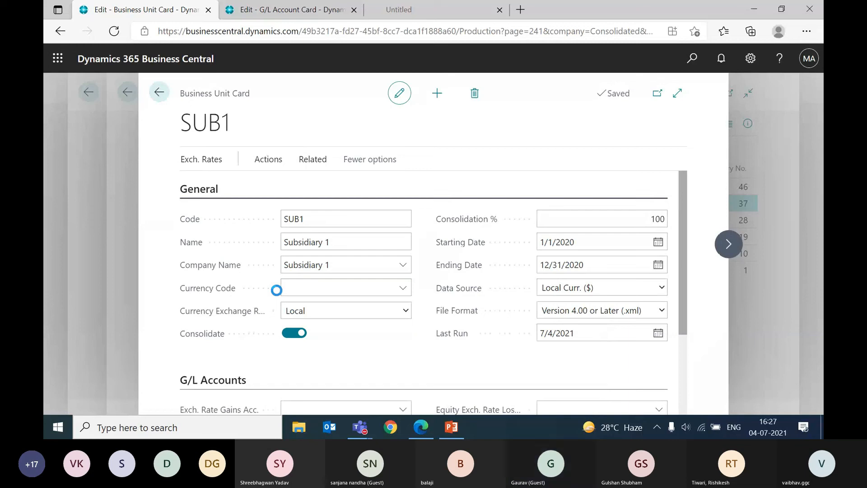
Step: Review the available currency codes on the SUB1 card and return to the Business Units list
{"action": "left_click", "coordinate": [349, 293]}
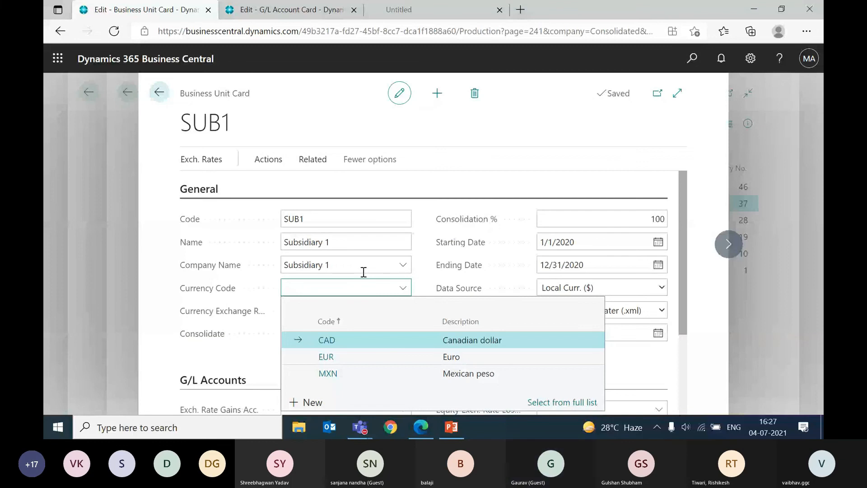
{"action": "key", "text": "Escape"}
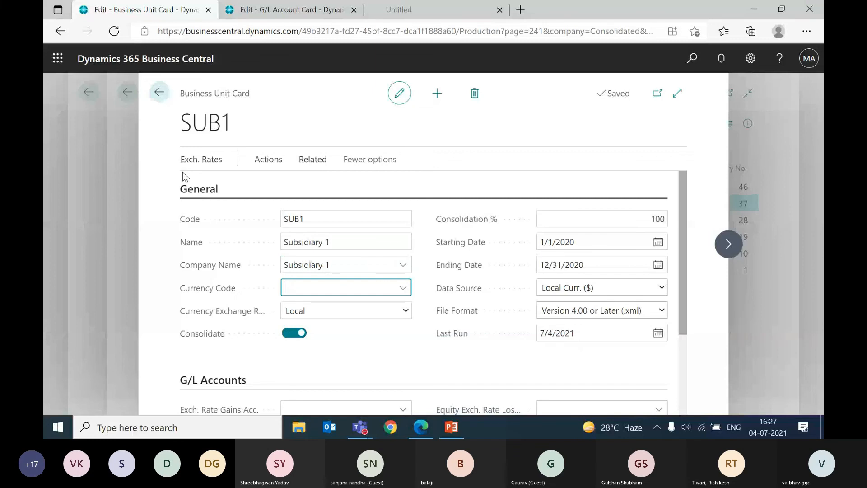
{"action": "left_click", "coordinate": [182, 172]}
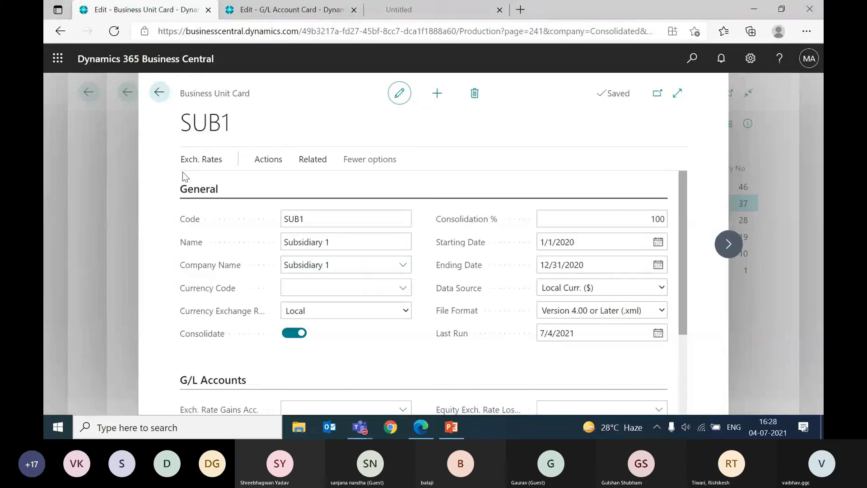
{"action": "right_click", "coordinate": [183, 172]}
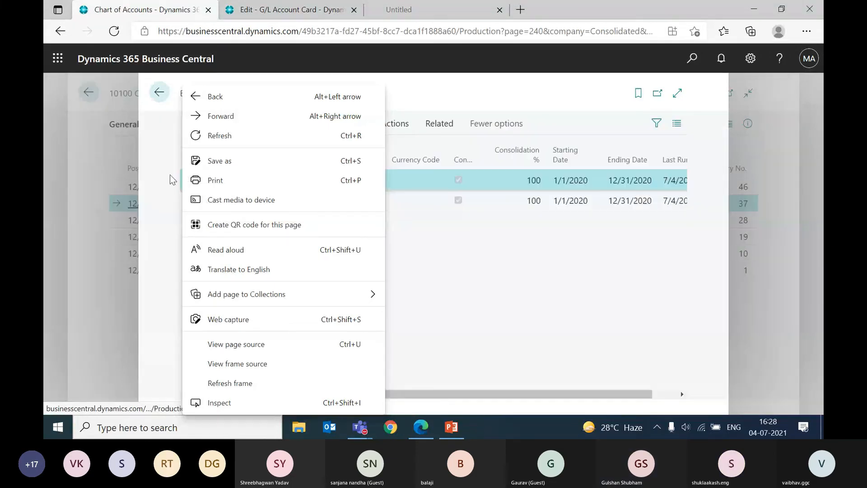
{"action": "left_click", "coordinate": [460, 254]}
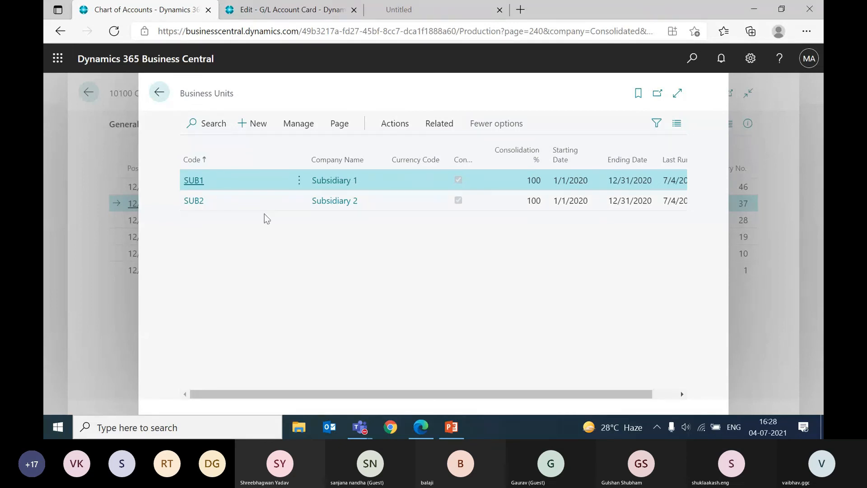
Step: Reopen the SUB1 card, check its Consolidation % description and starting date, and return to the 10100 ledger entries
{"action": "left_click", "coordinate": [195, 180]}
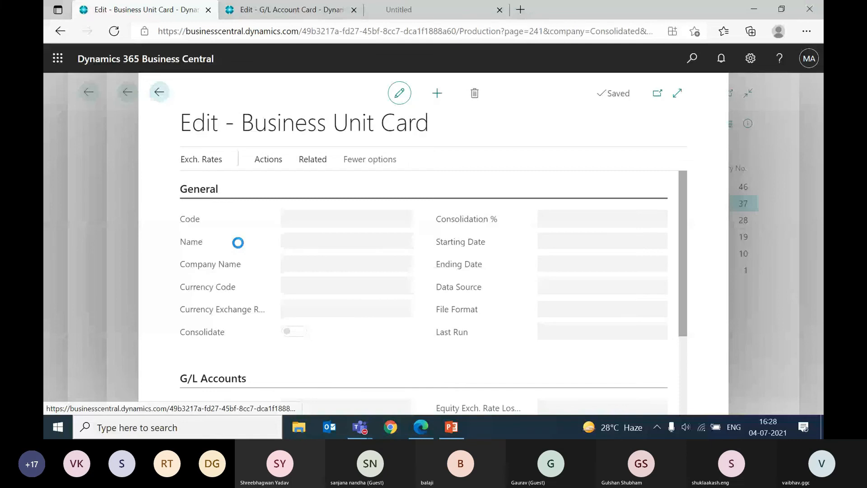
{"action": "mouse_move", "coordinate": [464, 222]}
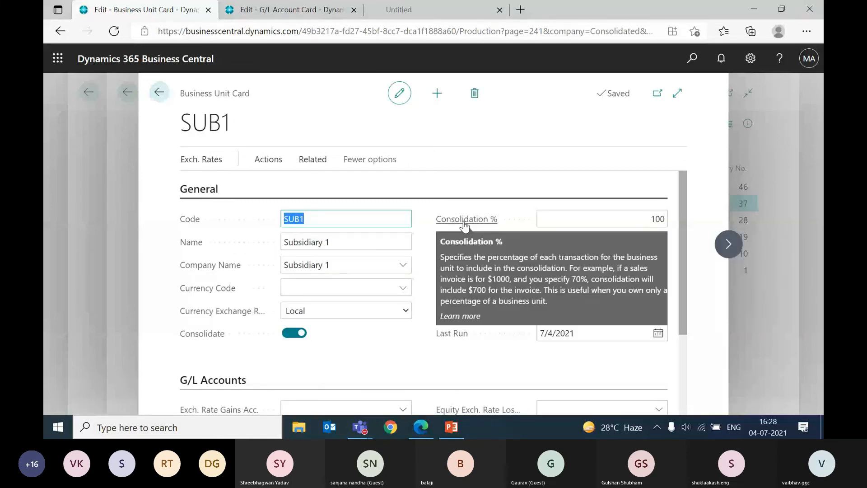
{"action": "left_click", "coordinate": [548, 218]}
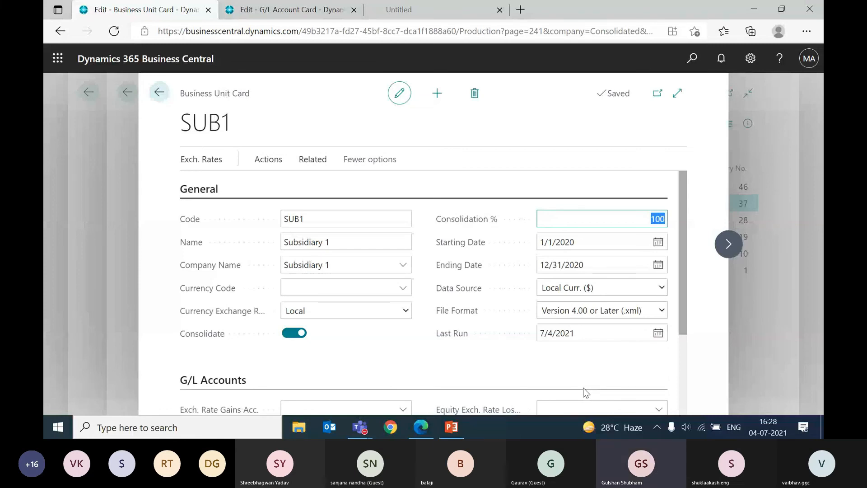
{"action": "left_click", "coordinate": [594, 242]}
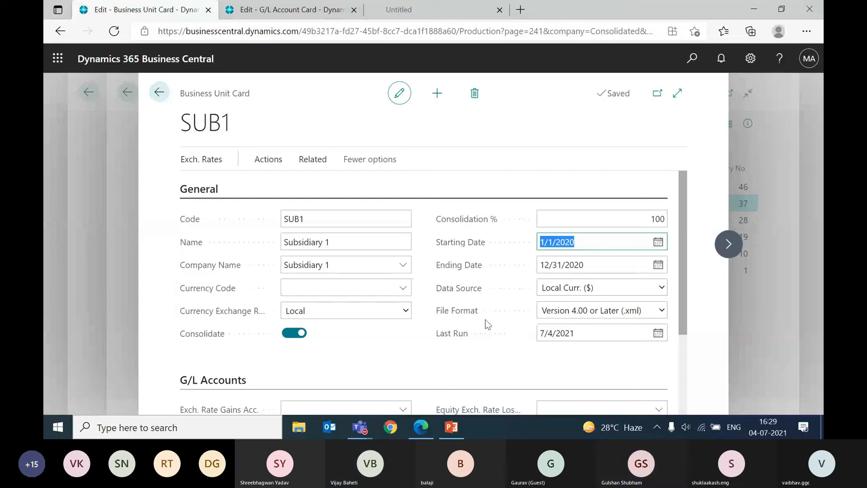
{"action": "key", "text": "Escape"}
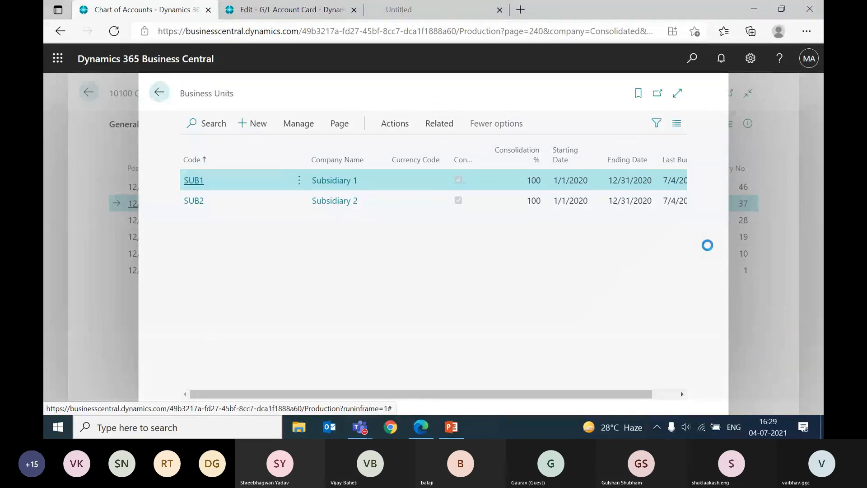
{"action": "key", "text": "Escape"}
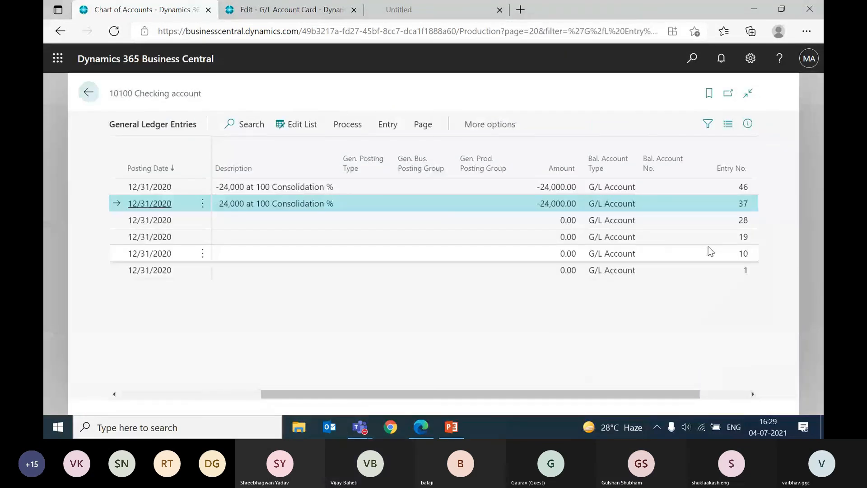
Step: Inspect the page data of the third-newest 10100 entry and briefly open its source table G/L Entry (17)
{"action": "left_click", "coordinate": [564, 221]}
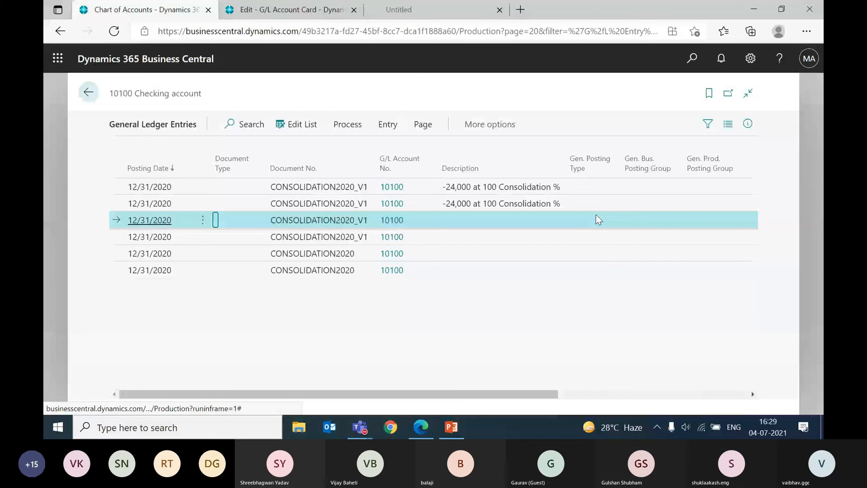
{"action": "key", "text": "Right"}
{"action": "key", "text": "Right"}
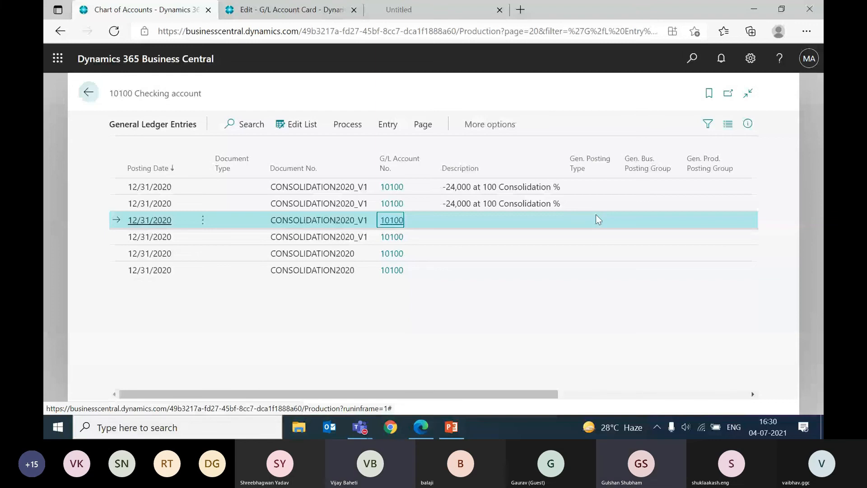
{"action": "key", "text": "ctrl+alt+F1"}
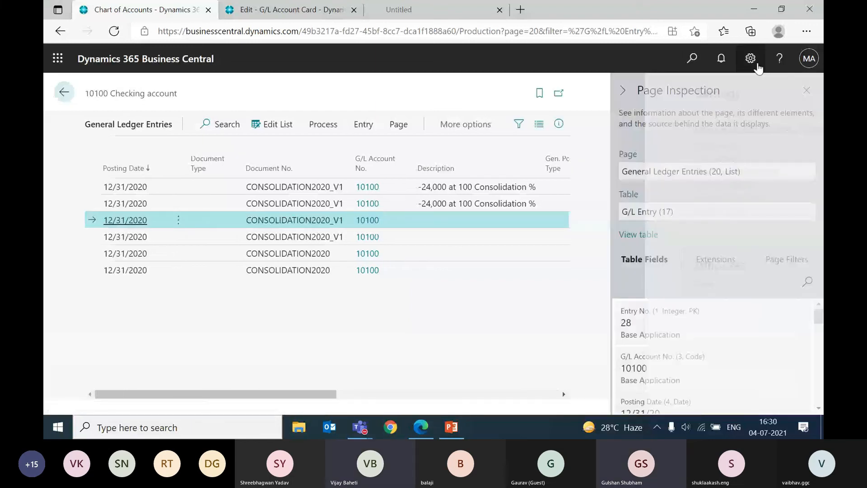
{"action": "left_click", "coordinate": [638, 235]}
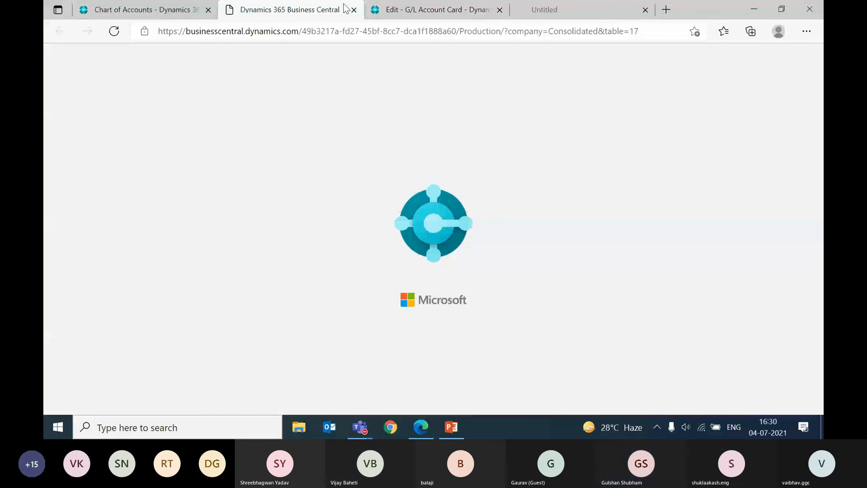
{"action": "left_click", "coordinate": [353, 10]}
Step: Filter the inspected table fields by "business" to read the entry's business unit code, and close the page inspection
{"action": "left_click", "coordinate": [807, 288]}
{"action": "type", "text": "bus"}
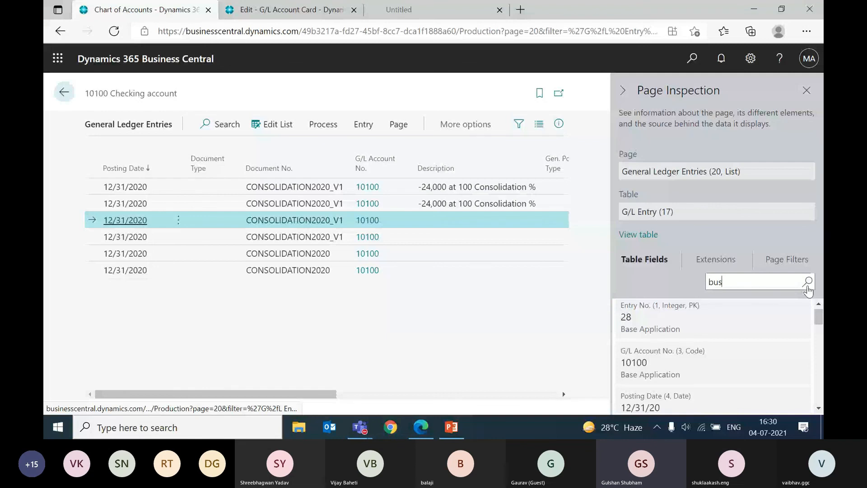
{"action": "type", "text": "iness"}
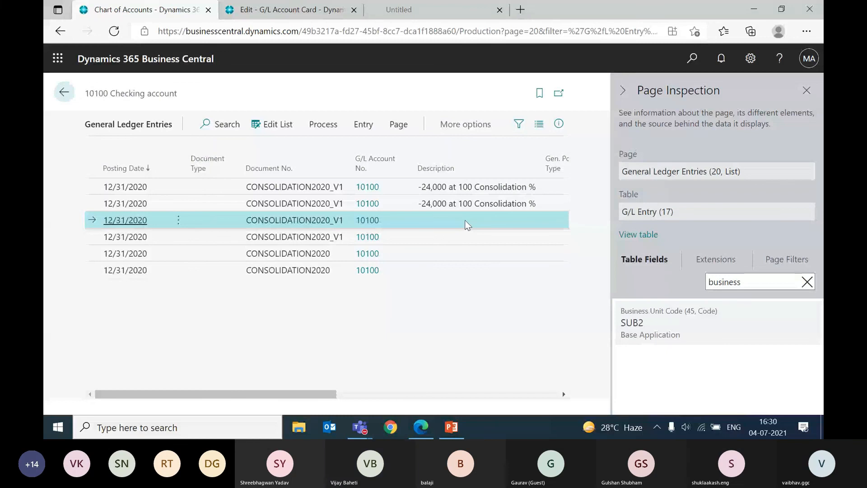
{"action": "left_click", "coordinate": [807, 281]}
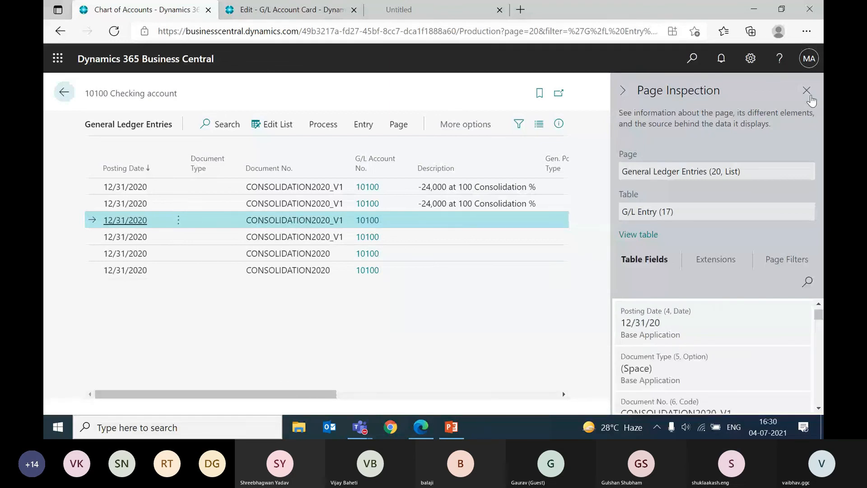
{"action": "left_click", "coordinate": [807, 93]}
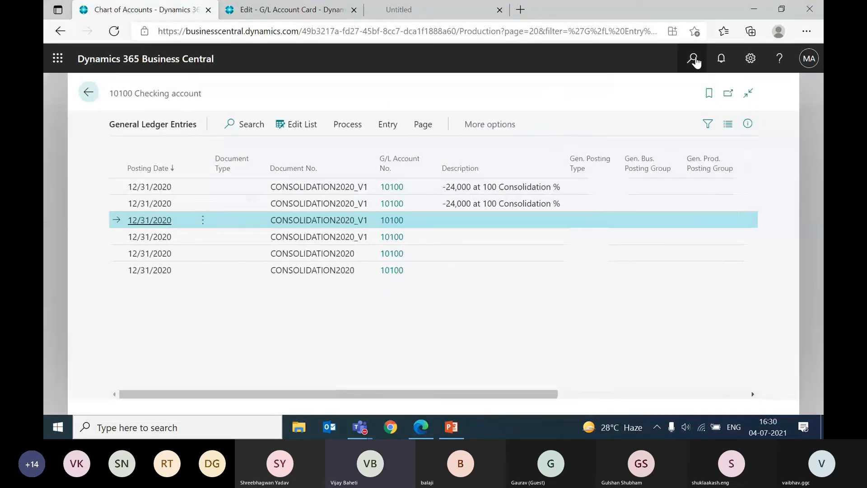
Step: Search for "business unit", go to the Business Units list and open the SUB1 card
{"action": "left_click", "coordinate": [694, 60]}
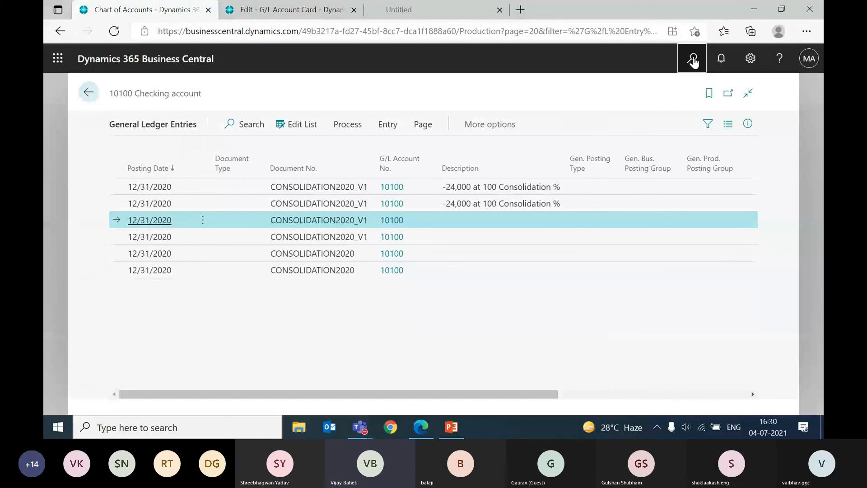
{"action": "type", "text": "business unit"}
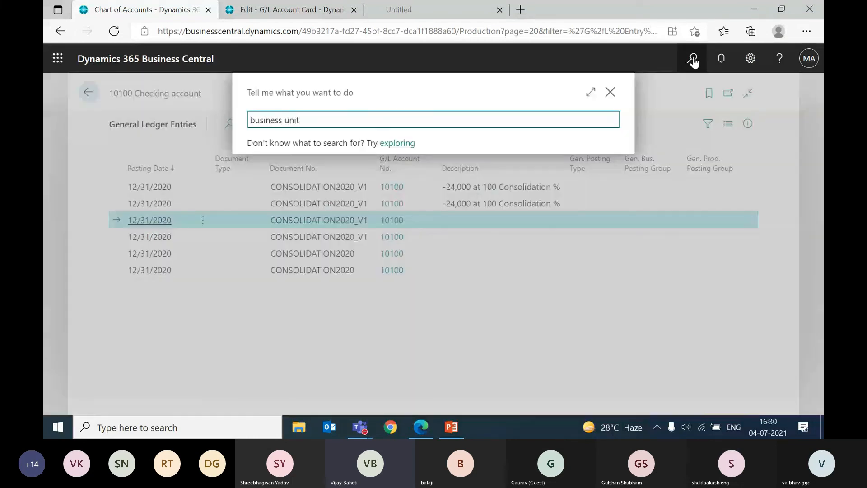
{"action": "key", "text": "Return"}
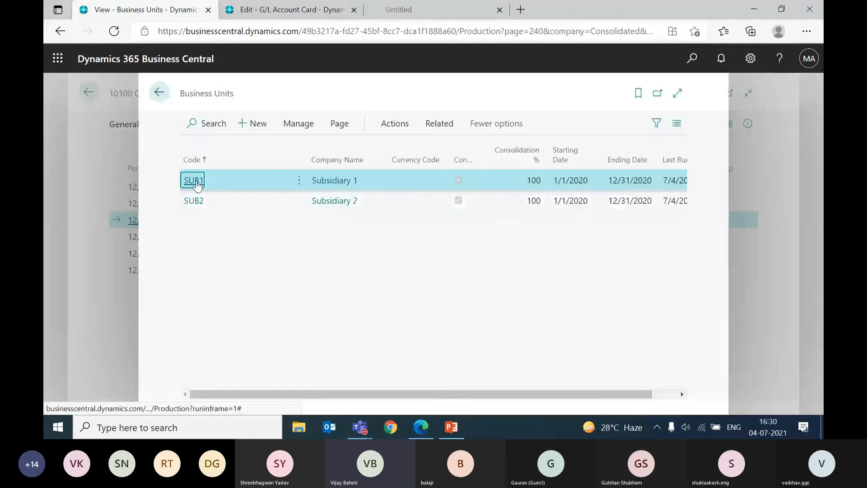
{"action": "left_click", "coordinate": [194, 180]}
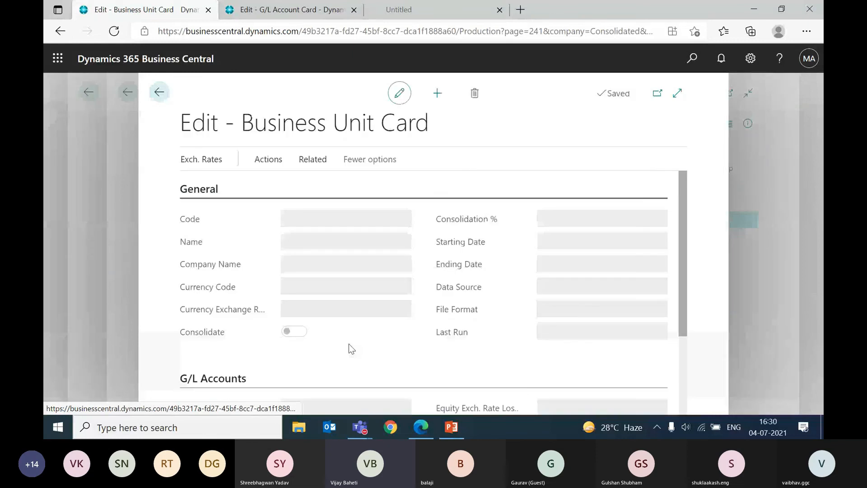
Step: Examine the SUB1 card's General settings and its G/L Accounts fields for exchange rate gains, losses and residuals
{"action": "scroll", "coordinate": [430, 353], "scroll_direction": "down", "scroll_amount": 1}
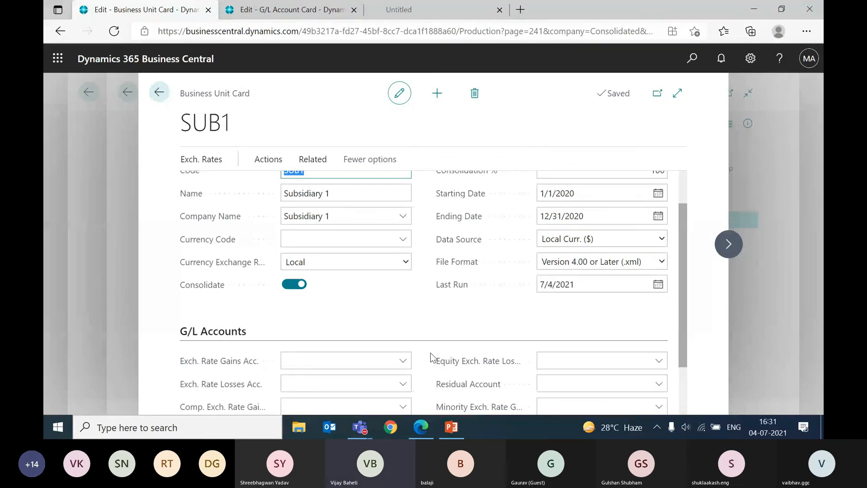
{"action": "scroll", "coordinate": [429, 353], "scroll_direction": "up", "scroll_amount": 1}
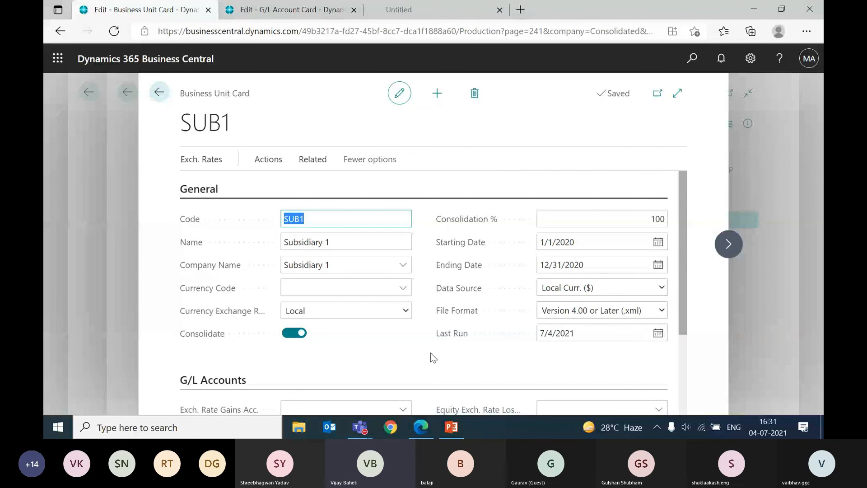
{"action": "scroll", "coordinate": [430, 353], "scroll_direction": "down", "scroll_amount": 2}
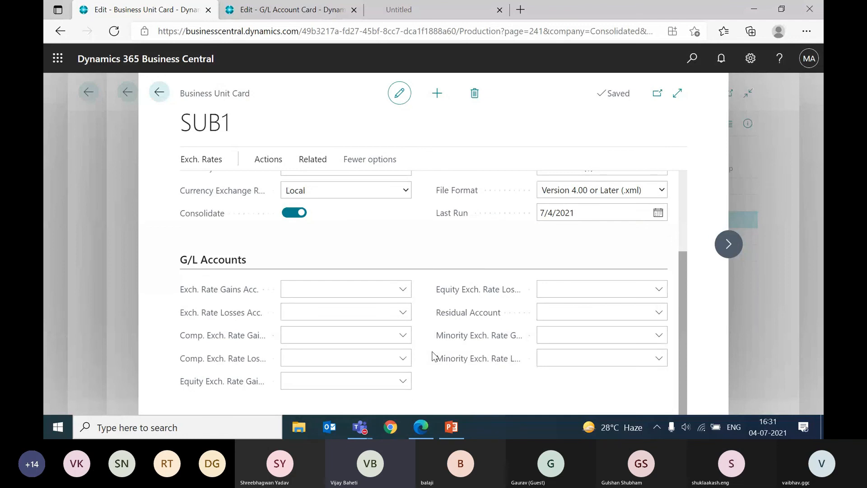
{"action": "scroll", "coordinate": [432, 355], "scroll_direction": "up", "scroll_amount": 1}
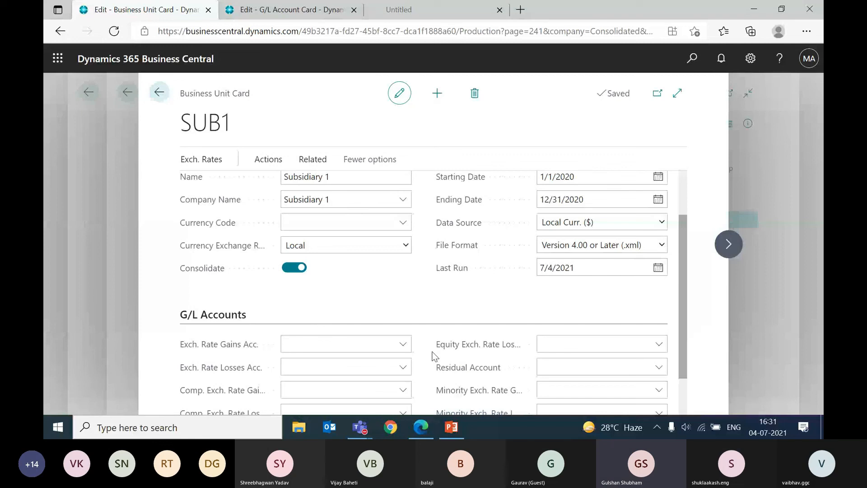
{"action": "scroll", "coordinate": [432, 356], "scroll_direction": "up", "scroll_amount": 1}
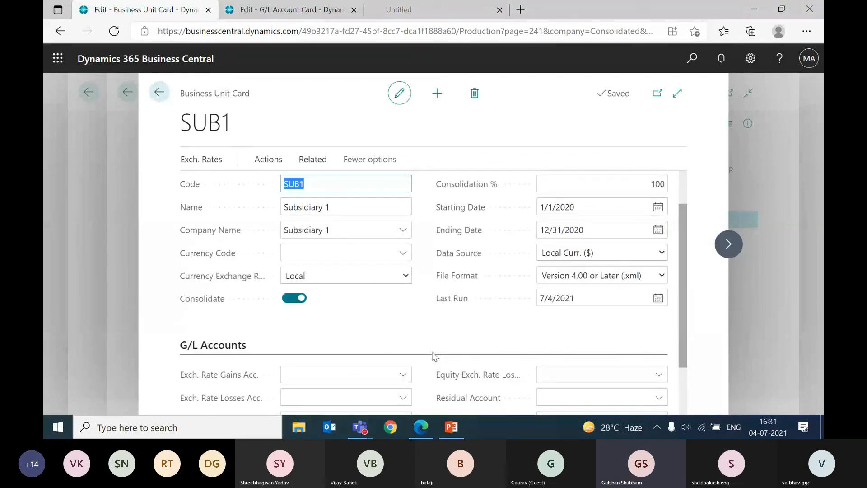
{"action": "scroll", "coordinate": [433, 354], "scroll_direction": "up", "scroll_amount": 1}
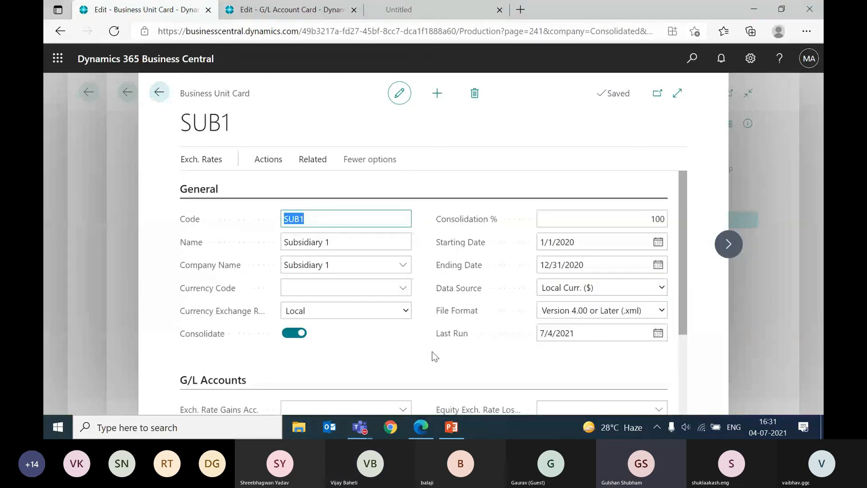
{"action": "scroll", "coordinate": [276, 360], "scroll_direction": "down", "scroll_amount": 3}
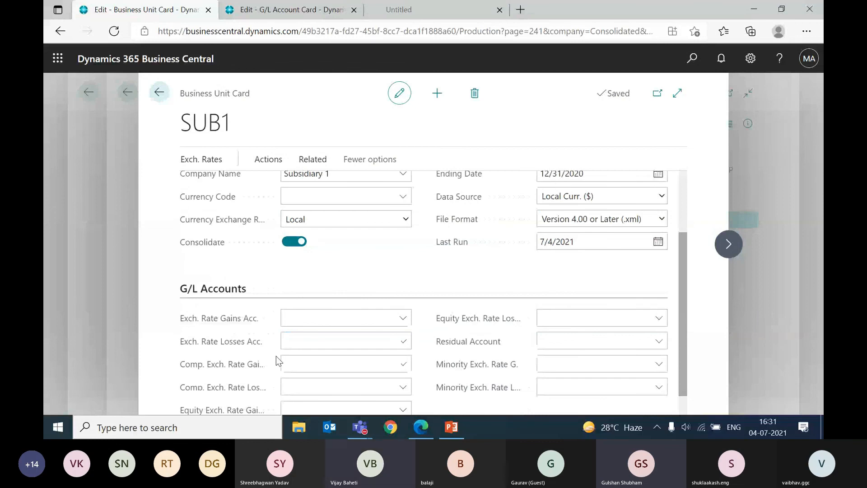
{"action": "scroll", "coordinate": [275, 356], "scroll_direction": "up", "scroll_amount": 3}
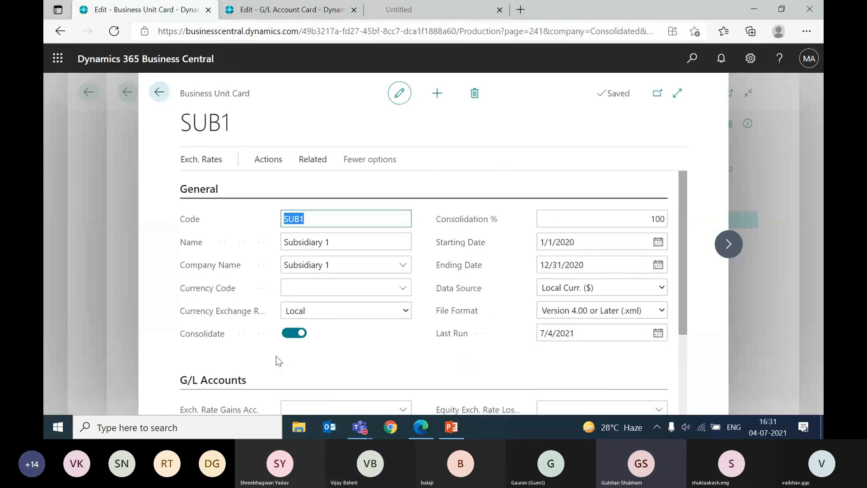
{"action": "scroll", "coordinate": [276, 359], "scroll_direction": "down", "scroll_amount": 4}
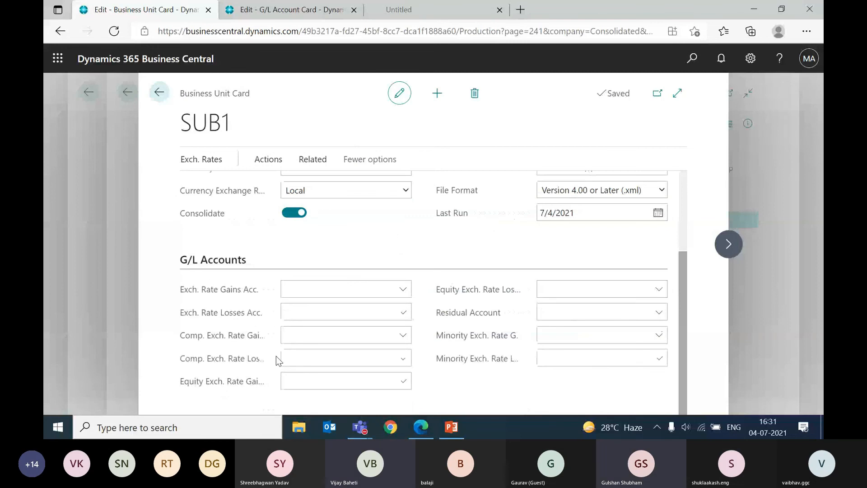
{"action": "scroll", "coordinate": [276, 355], "scroll_direction": "up", "scroll_amount": 4}
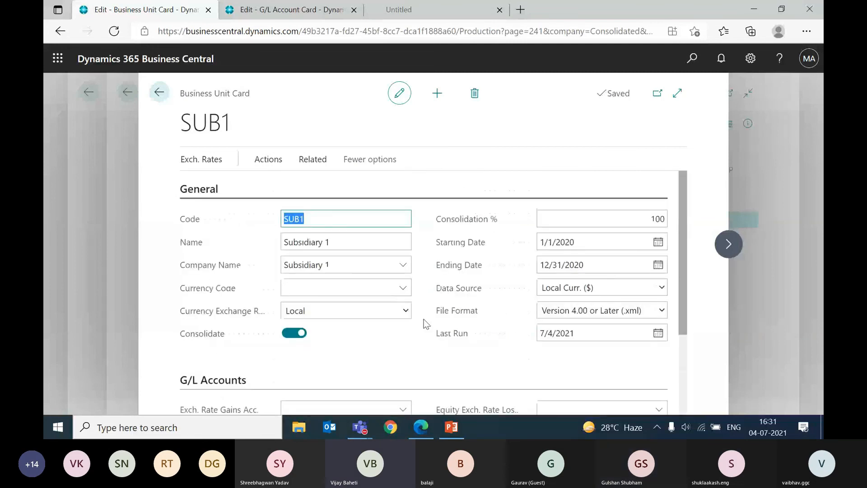
{"action": "scroll", "coordinate": [423, 319], "scroll_direction": "down", "scroll_amount": 4}
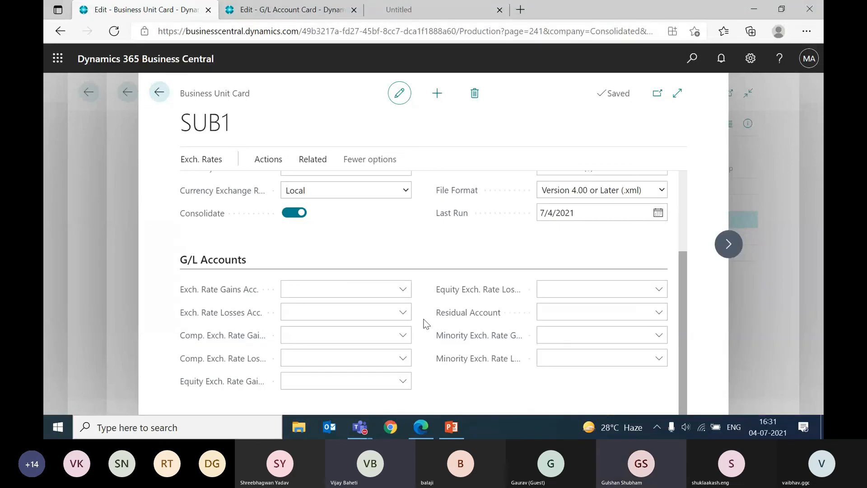
{"action": "scroll", "coordinate": [424, 323], "scroll_direction": "up", "scroll_amount": 4}
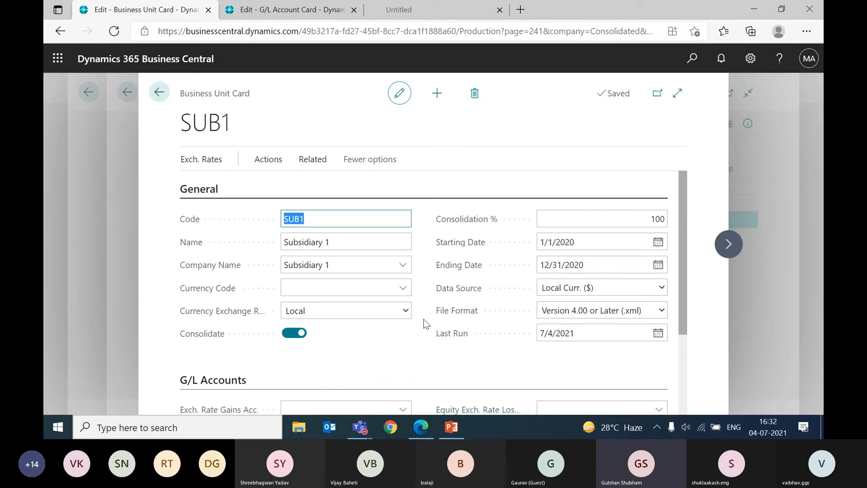
Step: Check the Last Run date on the SUB1 business unit card
{"action": "key", "text": "alt+Tab"}
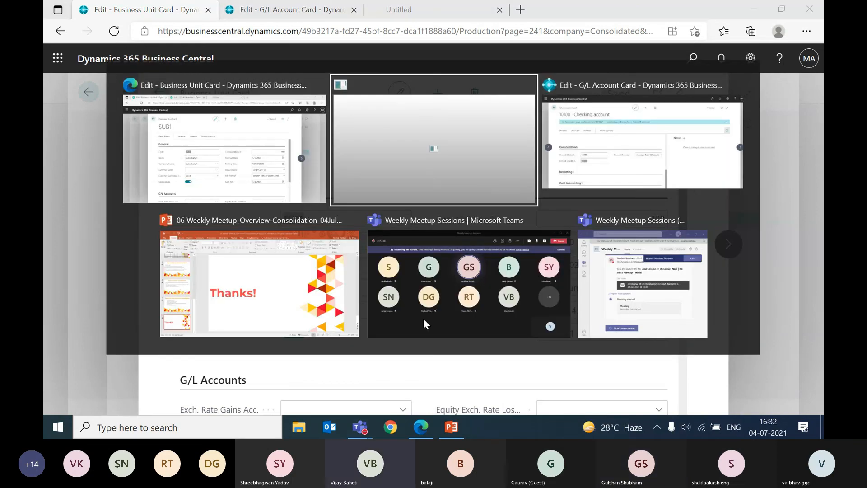
{"action": "key", "text": "alt+shift+Tab"}
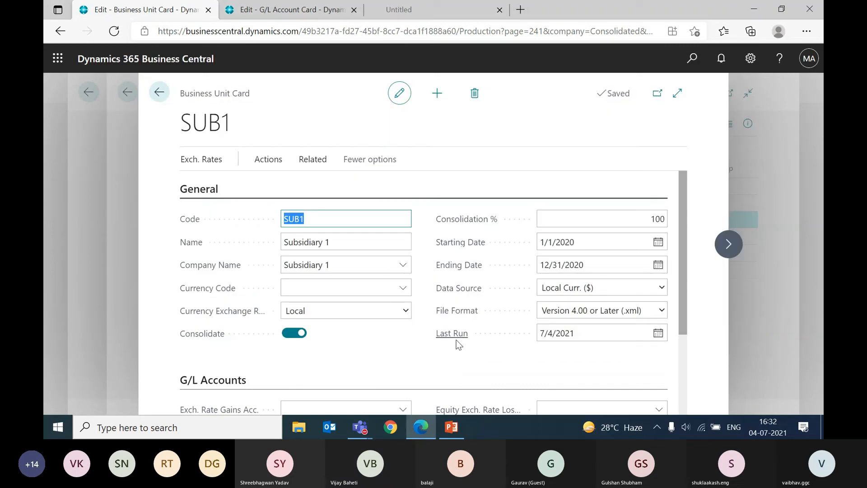
{"action": "left_click", "coordinate": [580, 333]}
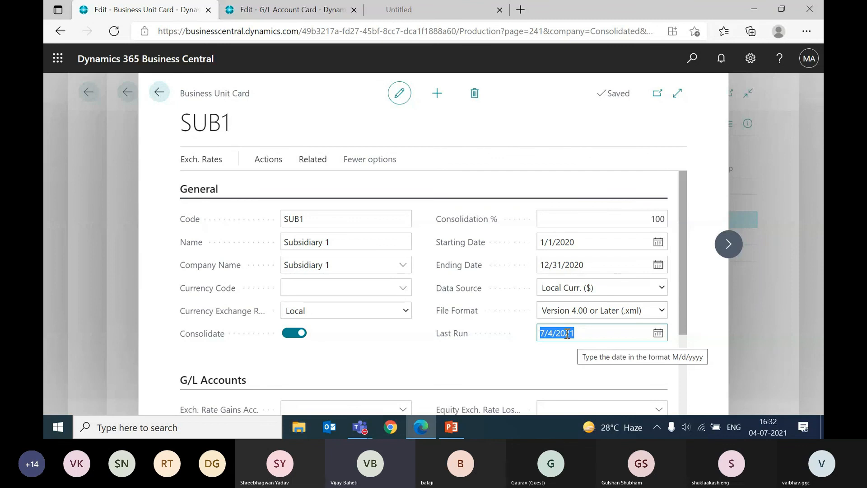
{"action": "left_click", "coordinate": [588, 348]}
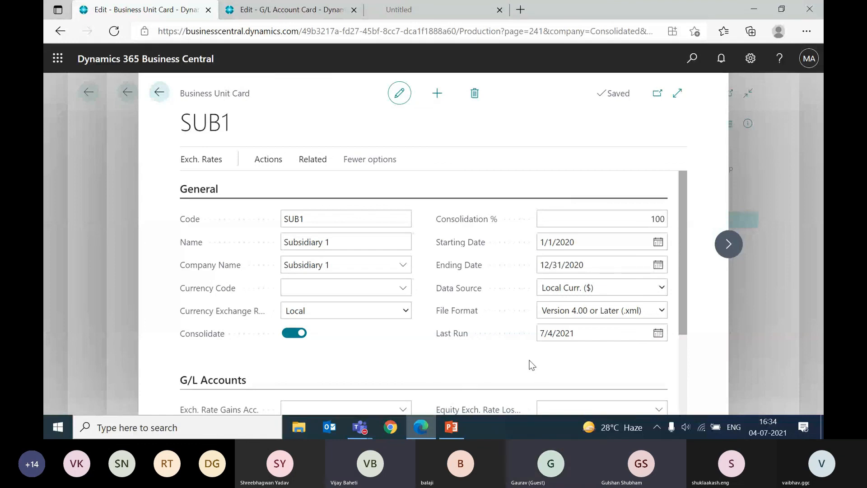
Step: Review the SUB1 card's G/L Accounts section, including the equity, residual and minority exchange rate account fields, and return to the General settings
{"action": "scroll", "coordinate": [529, 361], "scroll_direction": "down", "scroll_amount": 1}
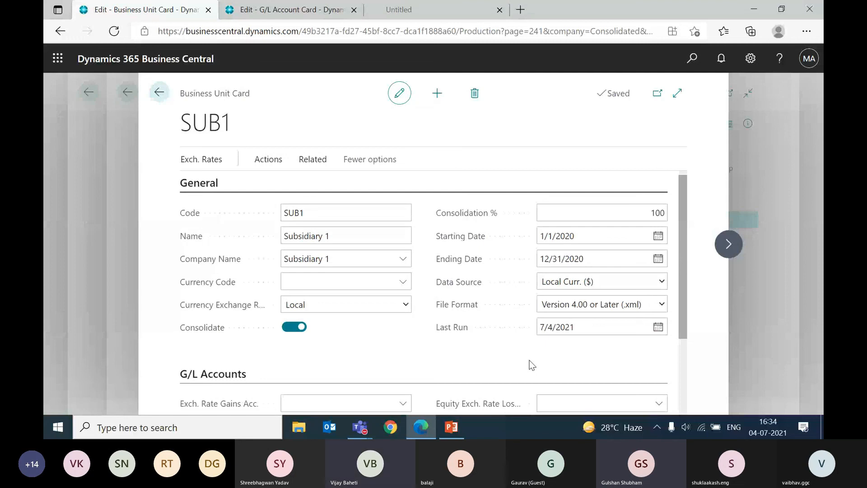
{"action": "scroll", "coordinate": [529, 359], "scroll_direction": "down", "scroll_amount": 1}
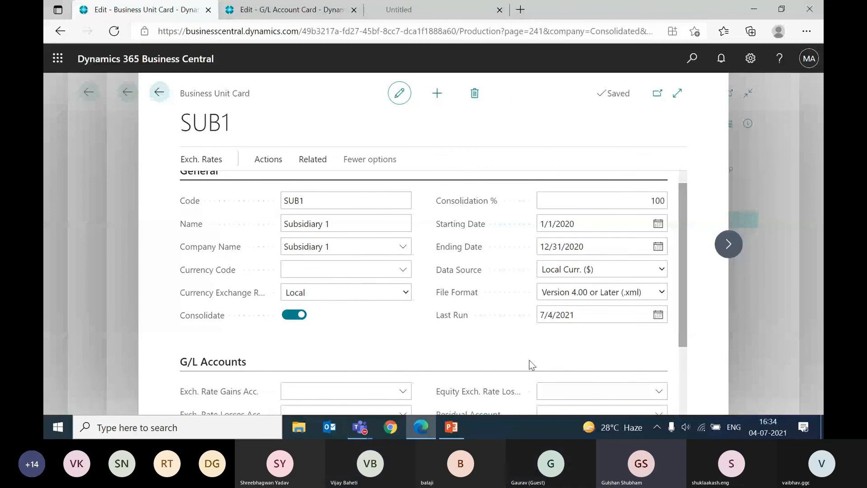
{"action": "mouse_move", "coordinate": [633, 428]}
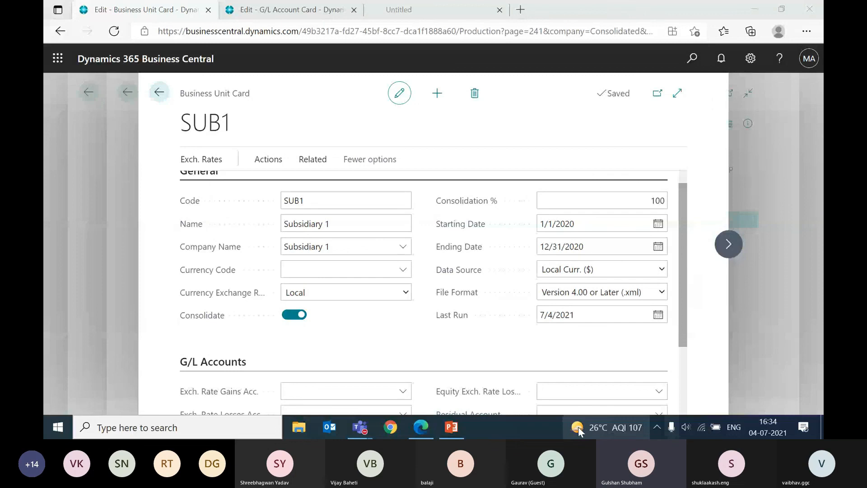
{"action": "scroll", "coordinate": [421, 265], "scroll_direction": "down", "scroll_amount": 2}
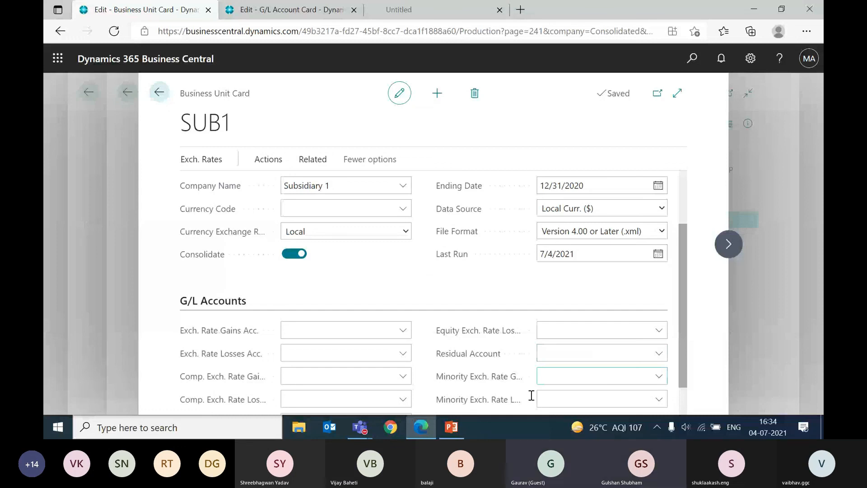
{"action": "mouse_move", "coordinate": [452, 430]}
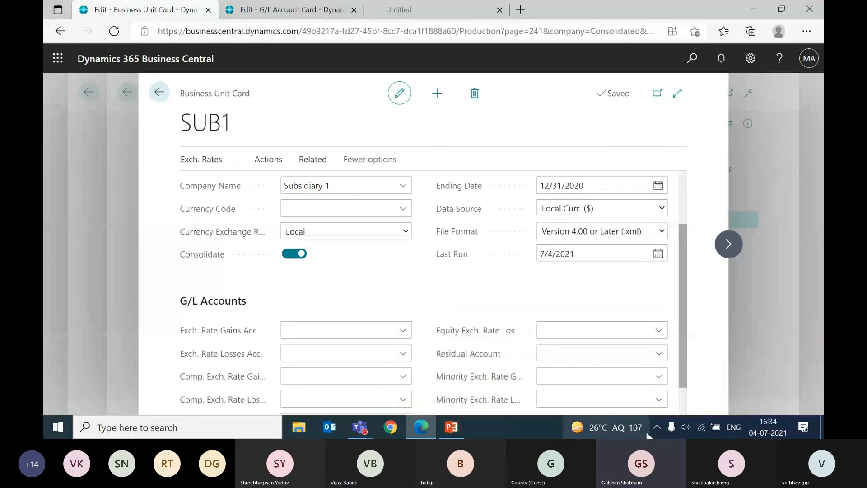
{"action": "scroll", "coordinate": [490, 294], "scroll_direction": "down", "scroll_amount": 1}
{"action": "mouse_move", "coordinate": [492, 293]}
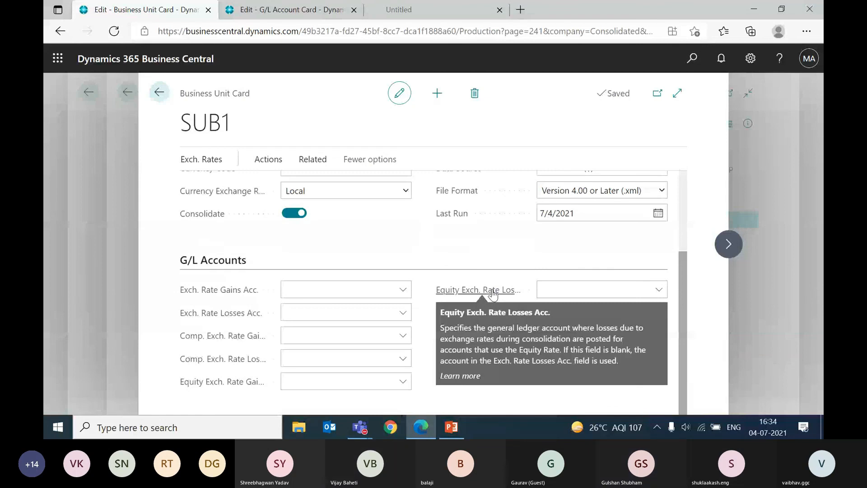
{"action": "key", "text": "super+r"}
{"action": "type", "text": "excel"}
{"action": "key", "text": "Return"}
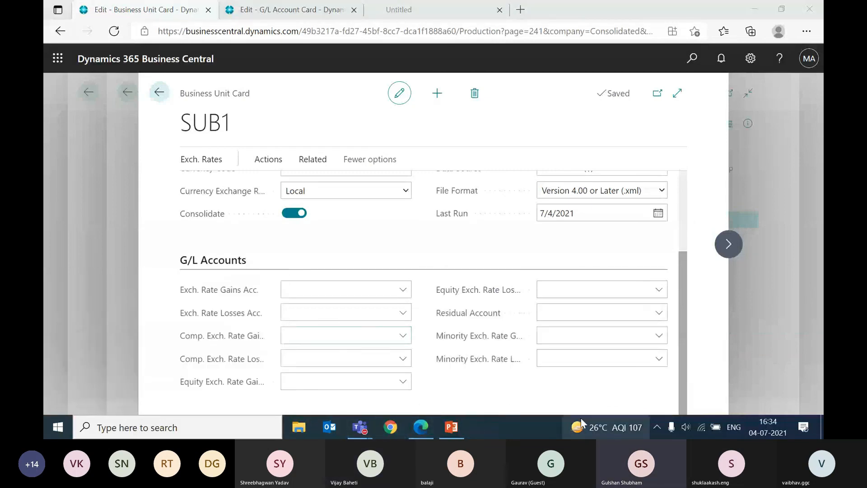
{"action": "mouse_move", "coordinate": [581, 418]}
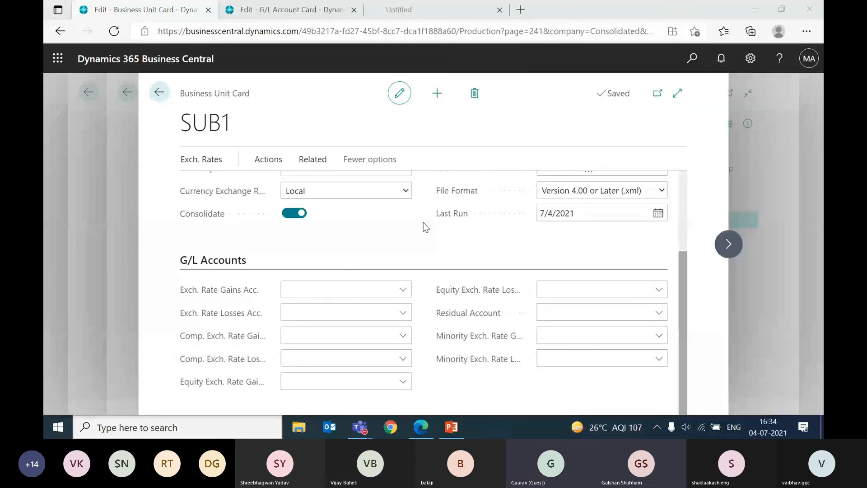
{"action": "left_click", "coordinate": [423, 222]}
{"action": "scroll", "coordinate": [423, 222], "scroll_direction": "up", "scroll_amount": 3}
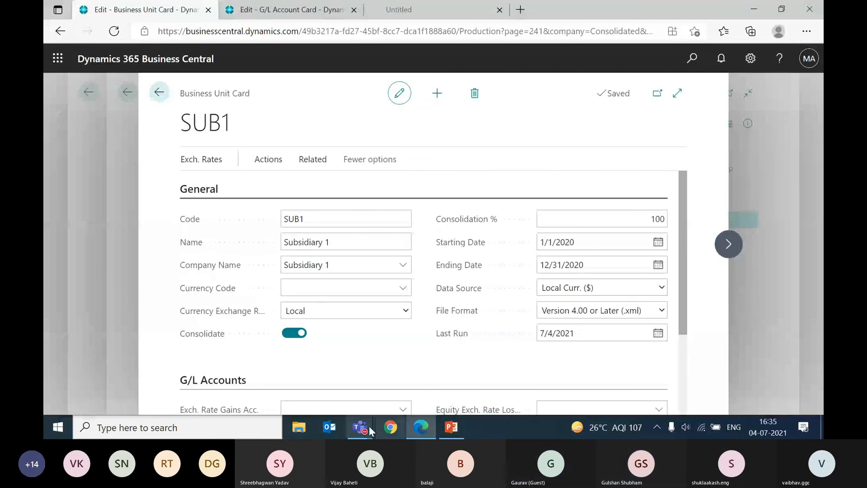
Step: Switch to the Teams meeting window and stop sharing the screen
{"action": "mouse_move", "coordinate": [370, 430]}
{"action": "left_click", "coordinate": [370, 399]}
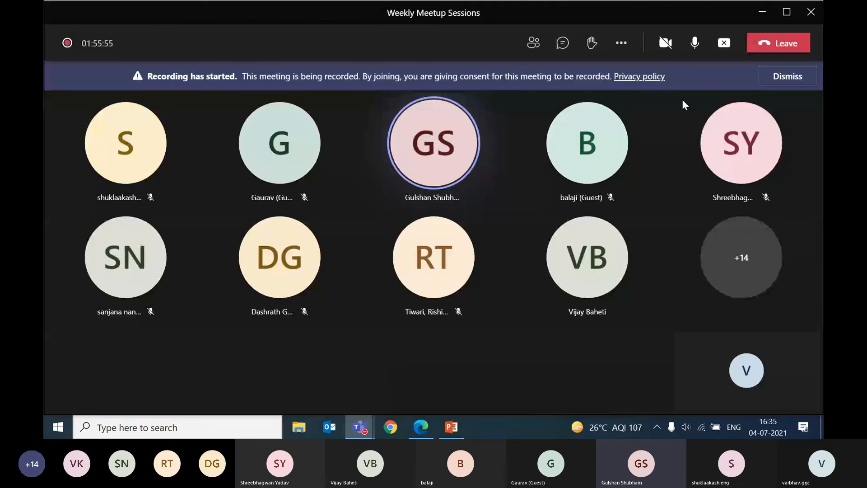
{"action": "left_click", "coordinate": [720, 50]}
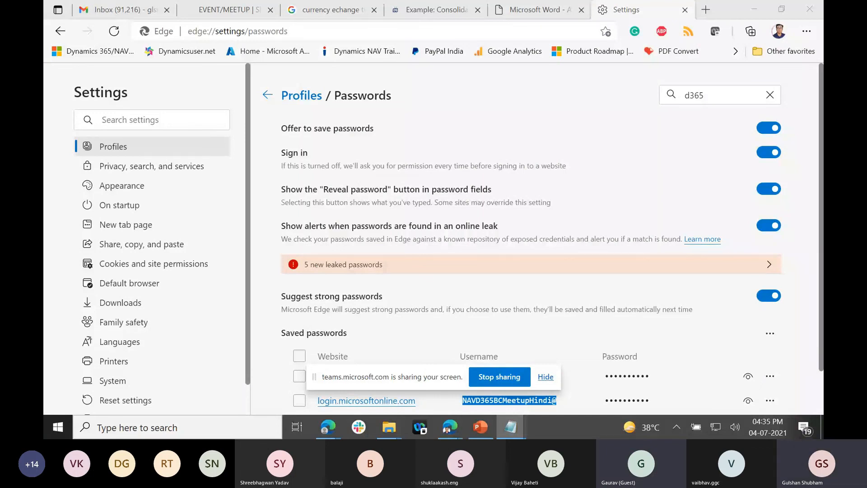
Step: Bring the Notepad window with the meetup's contact e-mail onto the shared screen and place it at the upper edge
{"action": "left_click_drag", "start_coordinate": [823, 171], "coordinate": [423, 30]}
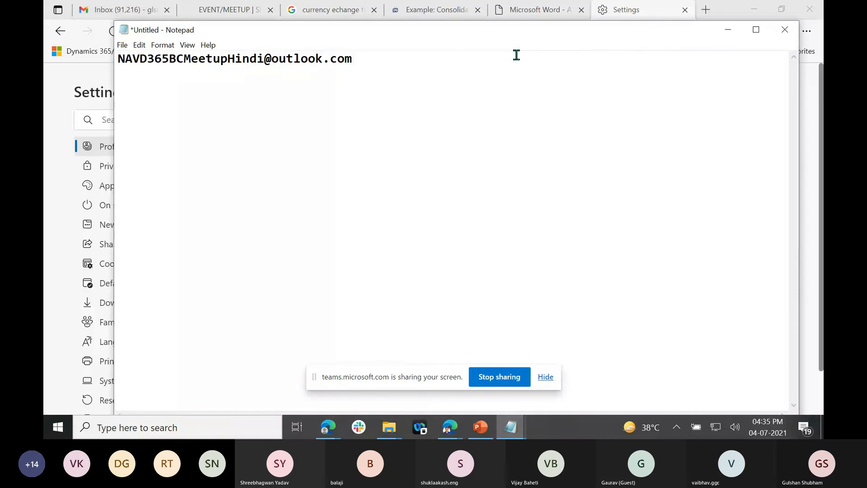
{"action": "left_click_drag", "start_coordinate": [471, 33], "coordinate": [474, 18]}
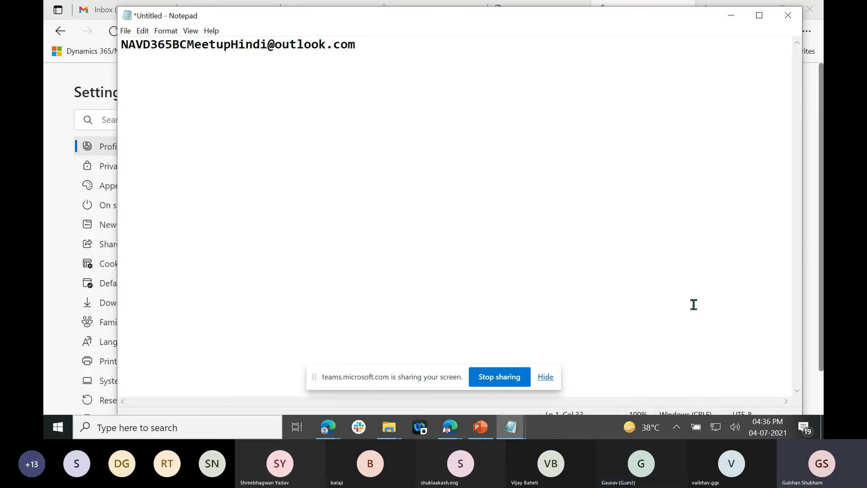
{"action": "mouse_move", "coordinate": [767, 423]}
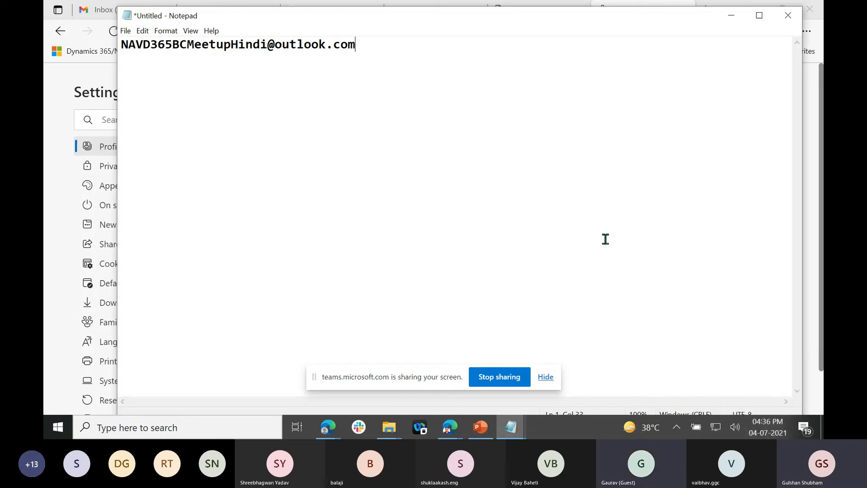
Step: Highlight the meetup's contact e-mail address in the note for the viewers, and clear the selection
{"action": "left_click_drag", "start_coordinate": [447, 46], "coordinate": [143, 54]}
{"action": "left_click", "coordinate": [278, 81]}
{"action": "left_click_drag", "start_coordinate": [364, 47], "coordinate": [120, 45]}
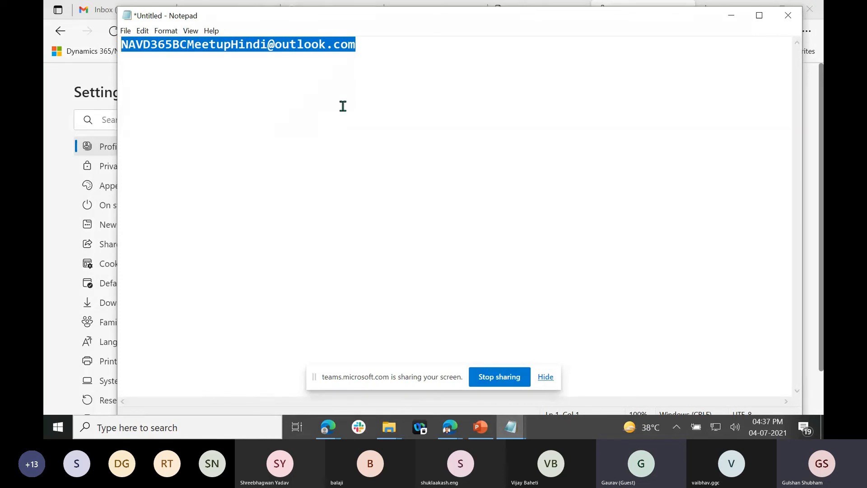
{"action": "left_click", "coordinate": [374, 54]}
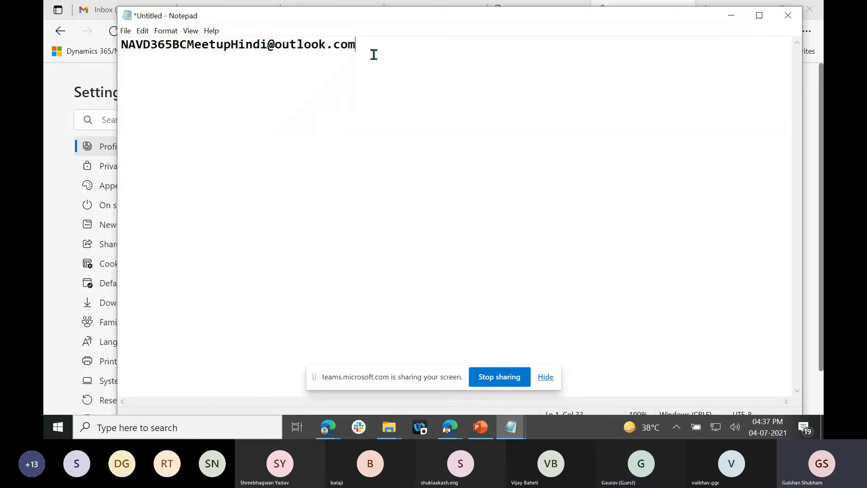